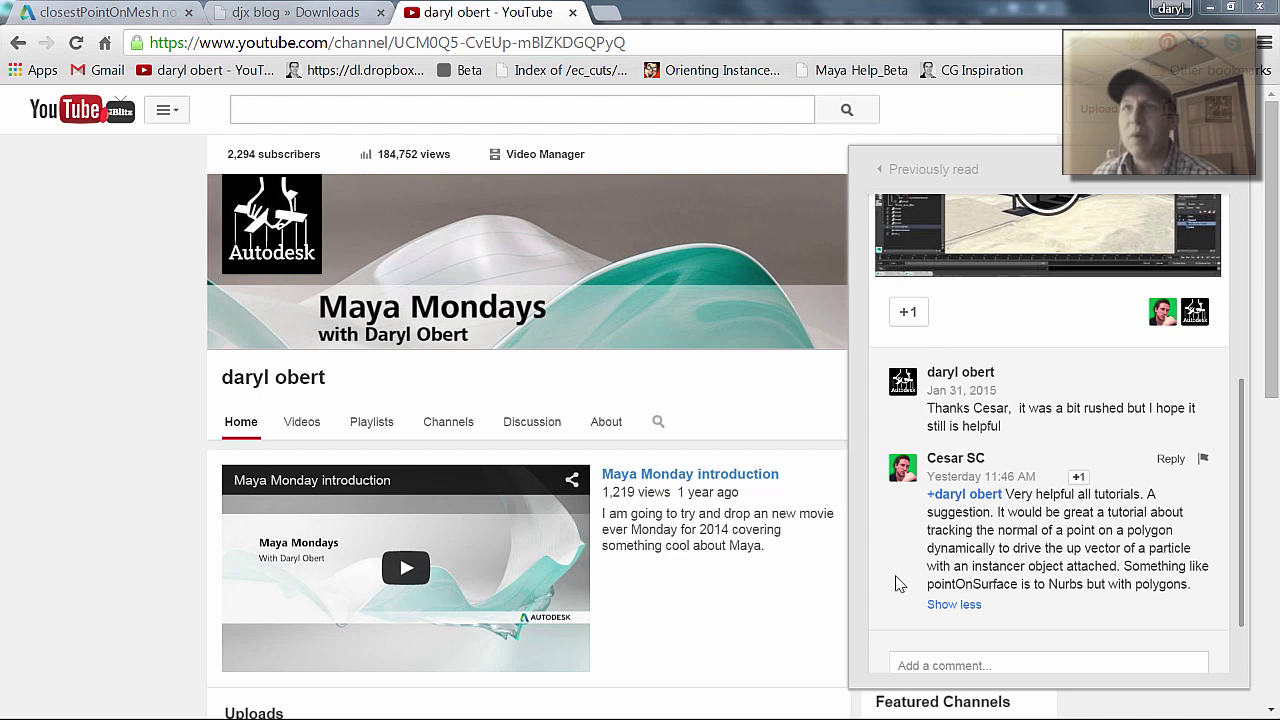
# Review the closestPointOnMesh node documentation, including its normal output attributes.
pyautogui.click(125, 12)
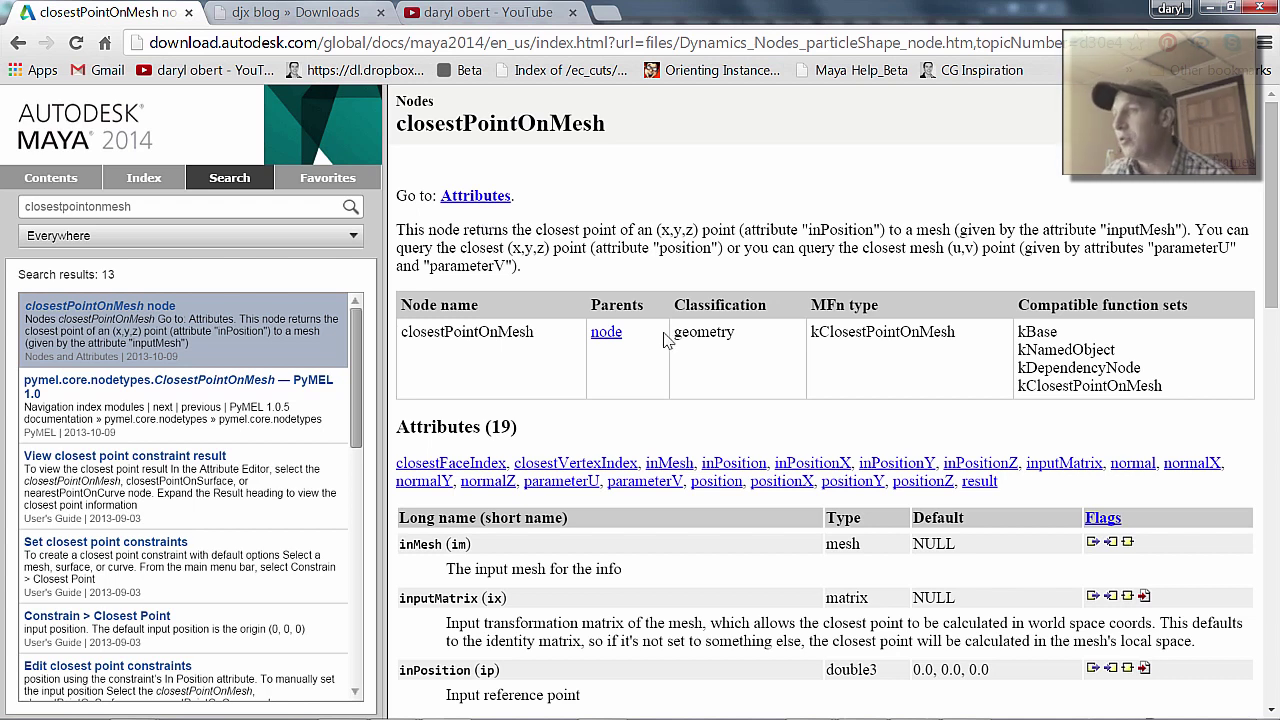
pyautogui.scroll(-10, 665, 335)
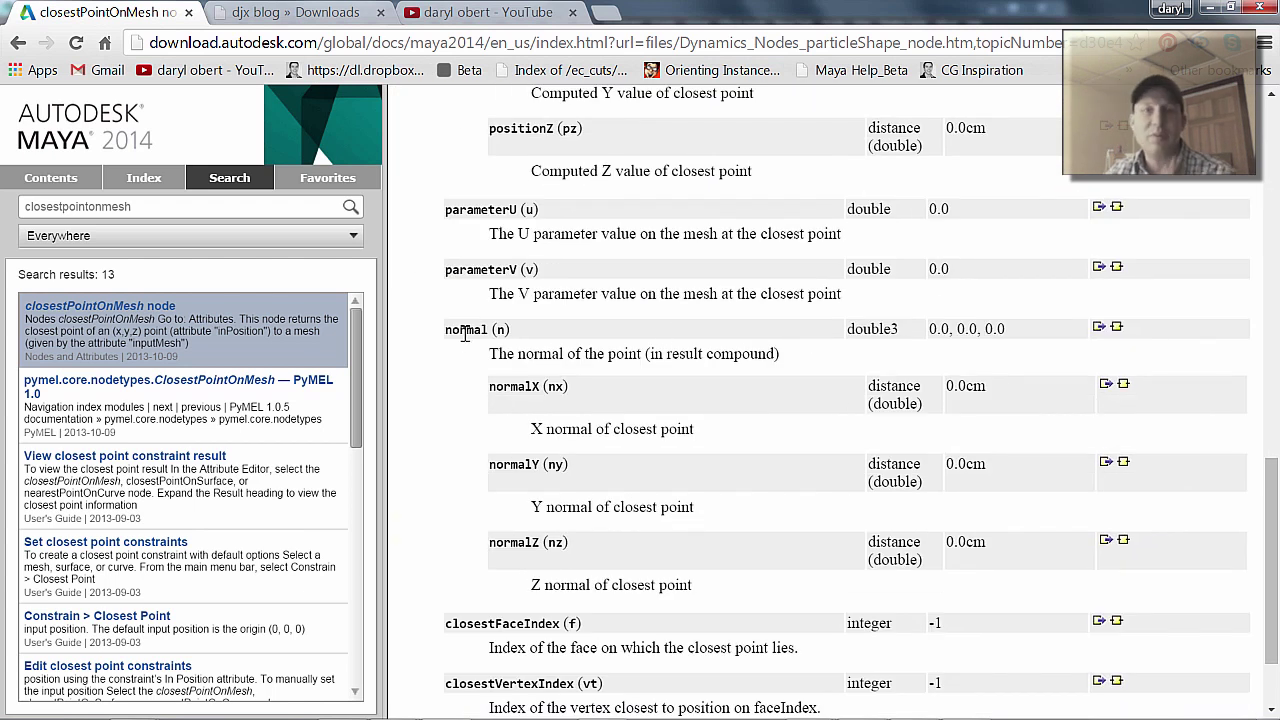
pyautogui.scroll(10, 465, 335)
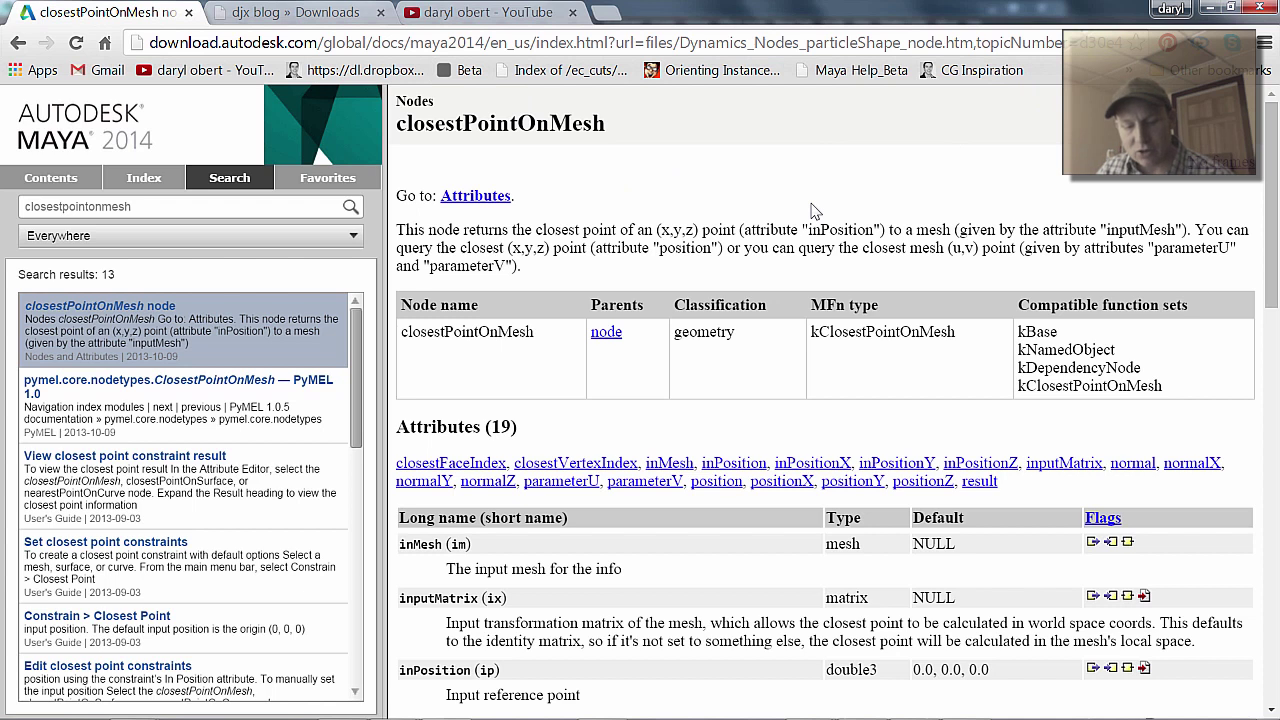
# Switch to Maya and play back the rippling plane animation, examining the surface from several angles.
pyautogui.hotkey('alt', 'Tab')
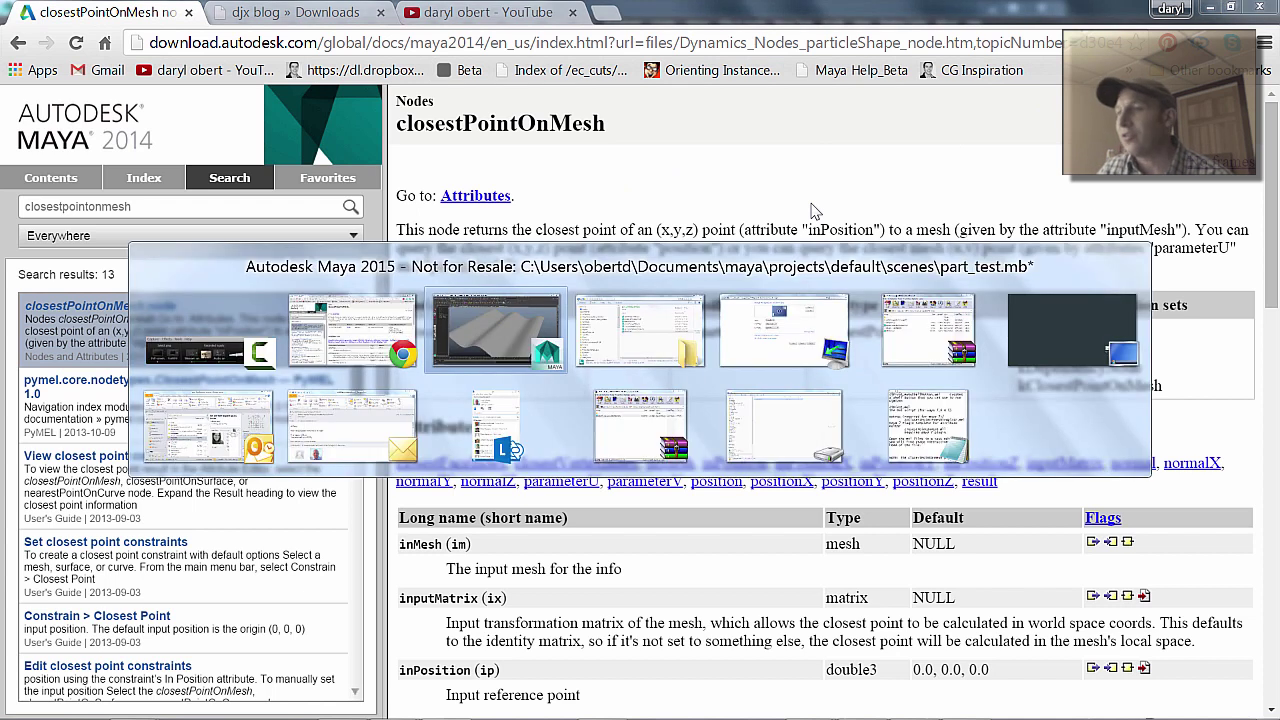
pyautogui.click(487, 322)
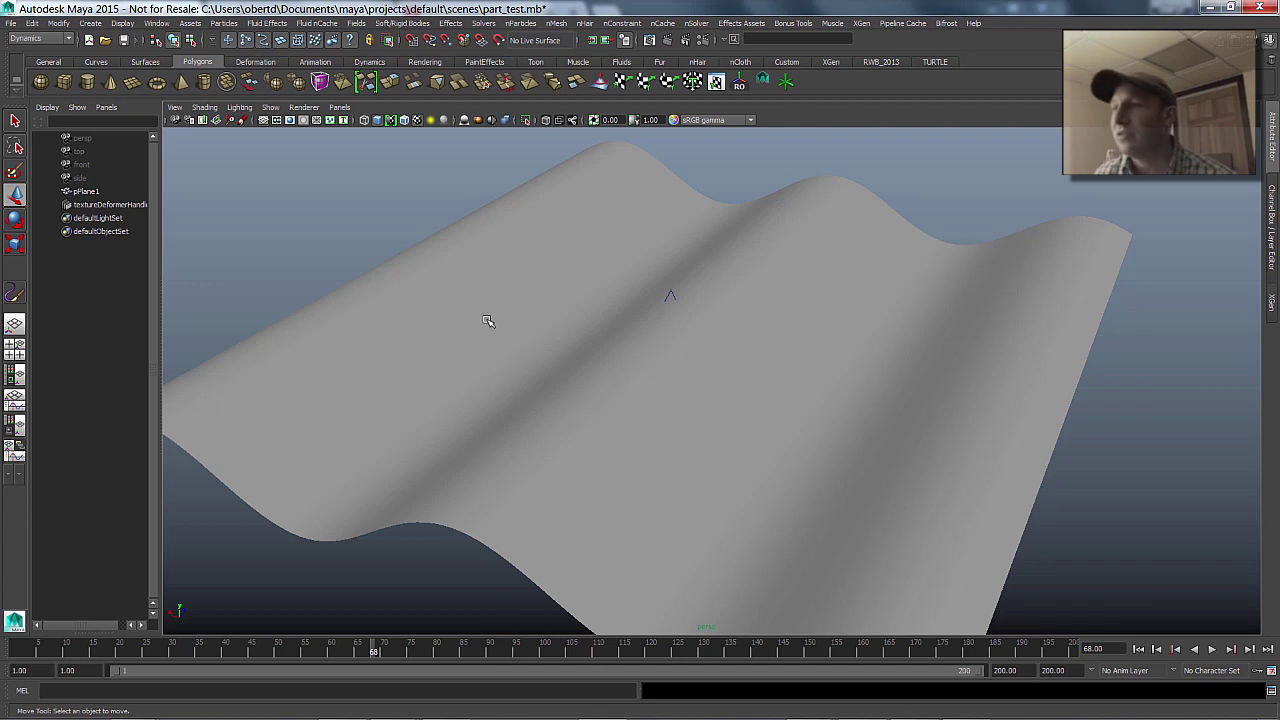
pyautogui.moveTo(771, 294)
pyautogui.keyDown('alt'); pyautogui.mouseDown()
pyautogui.moveTo(674, 289)
pyautogui.moveTo(738, 274)
pyautogui.mouseUp(); pyautogui.keyUp('alt')
pyautogui.keyDown('alt'); pyautogui.moveTo(654, 300); pyautogui.dragTo(791, 295); pyautogui.keyUp('alt')
pyautogui.moveTo(167, 130)
pyautogui.keyDown('alt'); pyautogui.mouseDown()
pyautogui.moveTo(614, 289)
pyautogui.moveTo(648, 315)
pyautogui.moveTo(603, 317)
pyautogui.moveTo(720, 360)
pyautogui.mouseUp(); pyautogui.keyUp('alt')
pyautogui.click(648, 315)
pyautogui.click(1212, 648)
pyautogui.keyDown('alt'); pyautogui.moveTo(854, 477); pyautogui.dragTo(930, 458); pyautogui.keyUp('alt')
pyautogui.click(1106, 526)
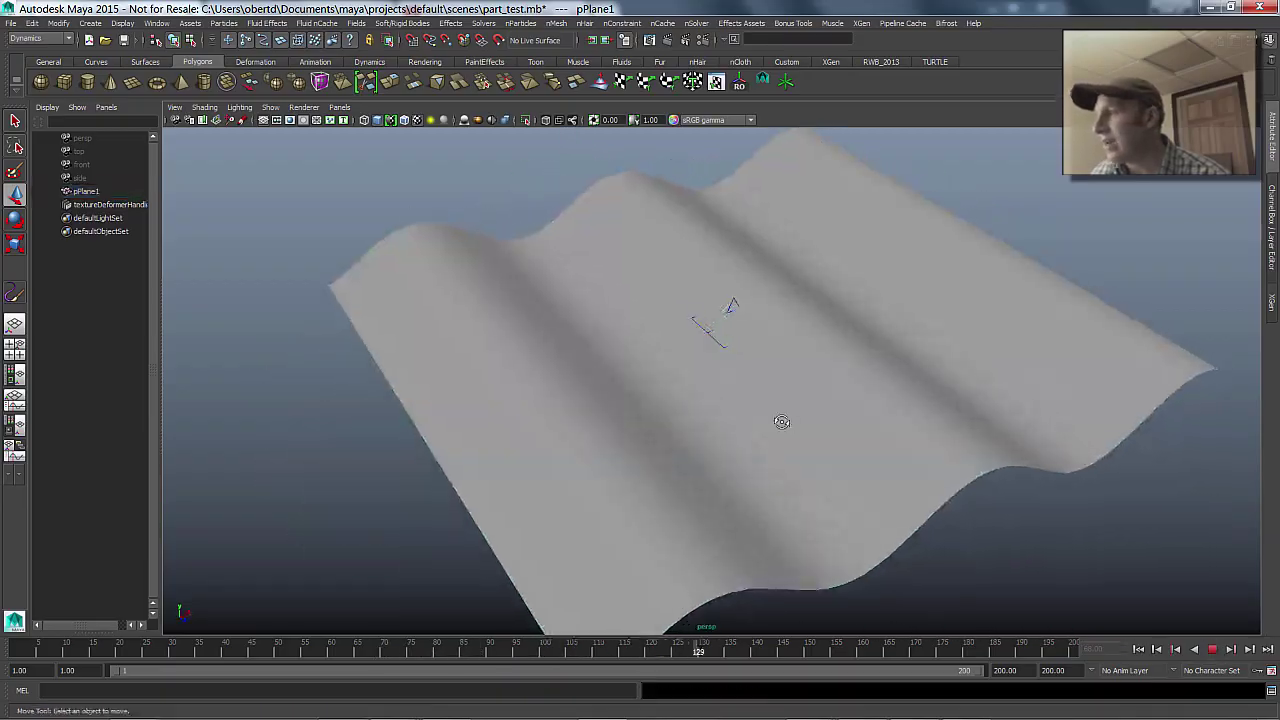
pyautogui.moveTo(772, 345)
pyautogui.keyDown('alt'); pyautogui.mouseDown()
pyautogui.moveTo(730, 340)
pyautogui.moveTo(734, 314)
pyautogui.mouseUp(); pyautogui.keyUp('alt')
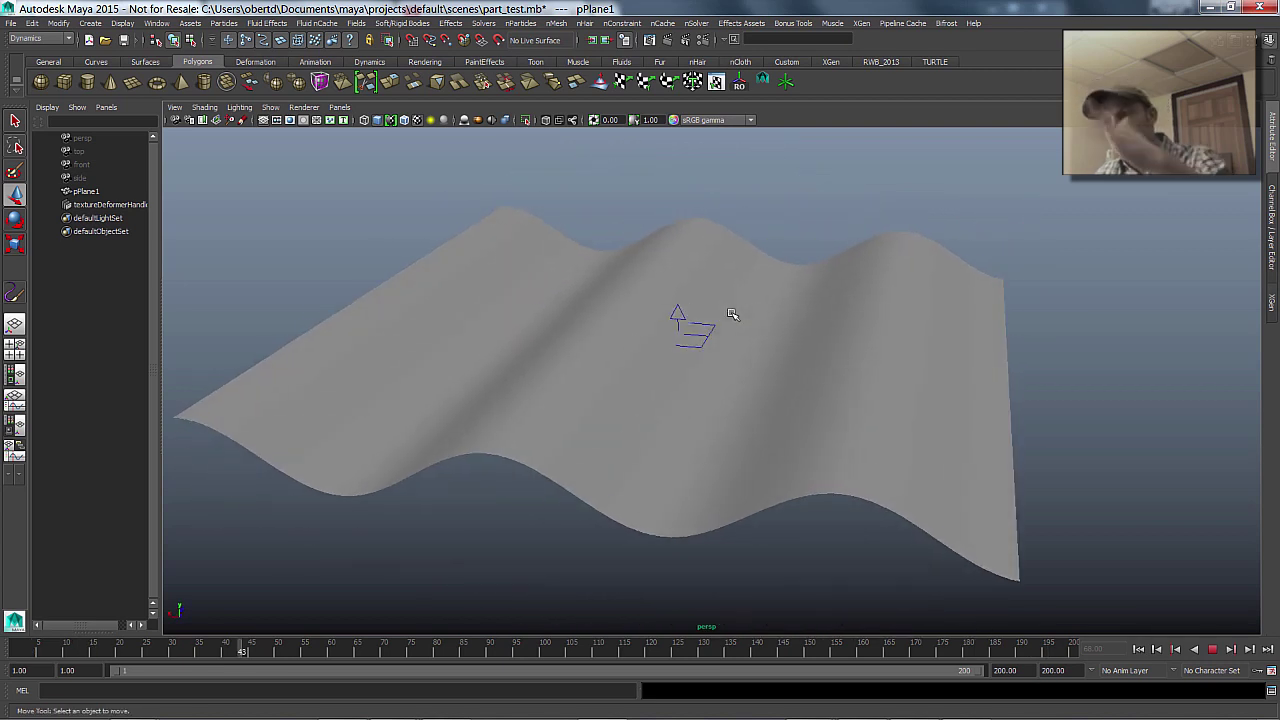
pyautogui.click(1212, 649)
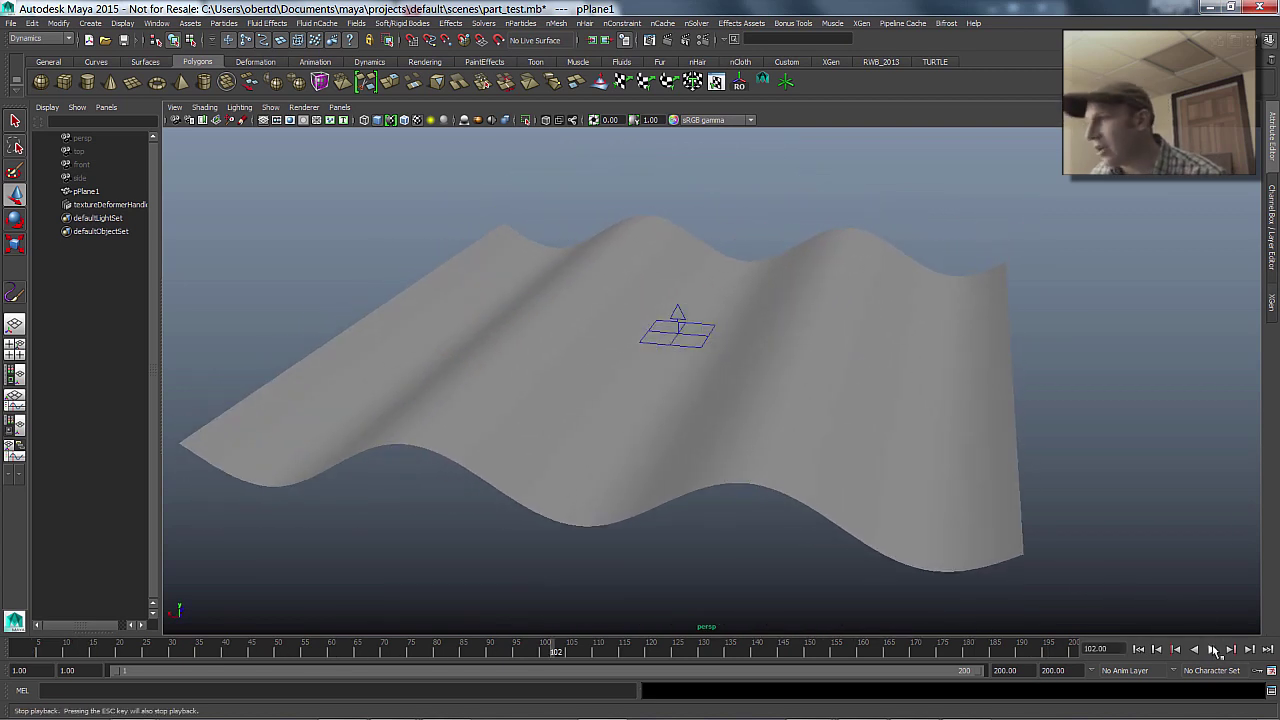
pyautogui.moveTo(677, 328)
pyautogui.keyDown('alt'); pyautogui.mouseDown()
pyautogui.moveTo(640, 334)
pyautogui.moveTo(666, 336)
pyautogui.mouseUp(); pyautogui.keyUp('alt')
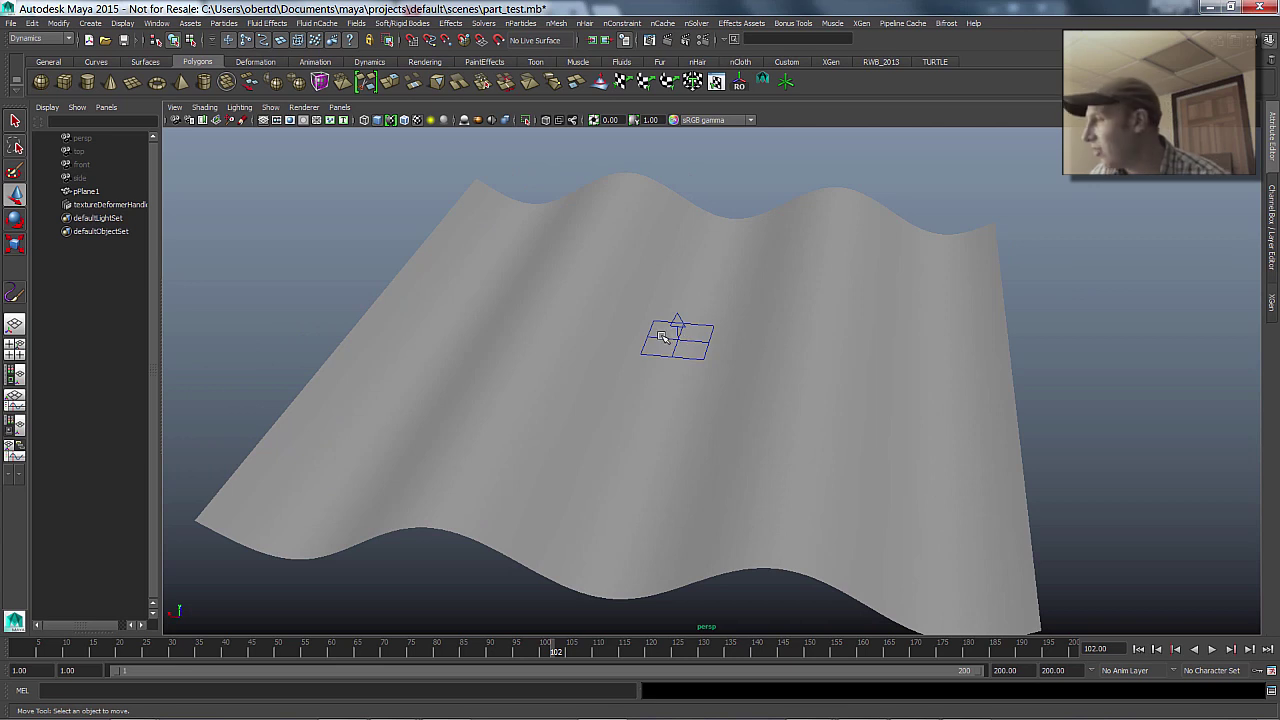
pyautogui.keyDown('alt'); pyautogui.moveTo(639, 338); pyautogui.dragTo(625, 341); pyautogui.keyUp('alt')
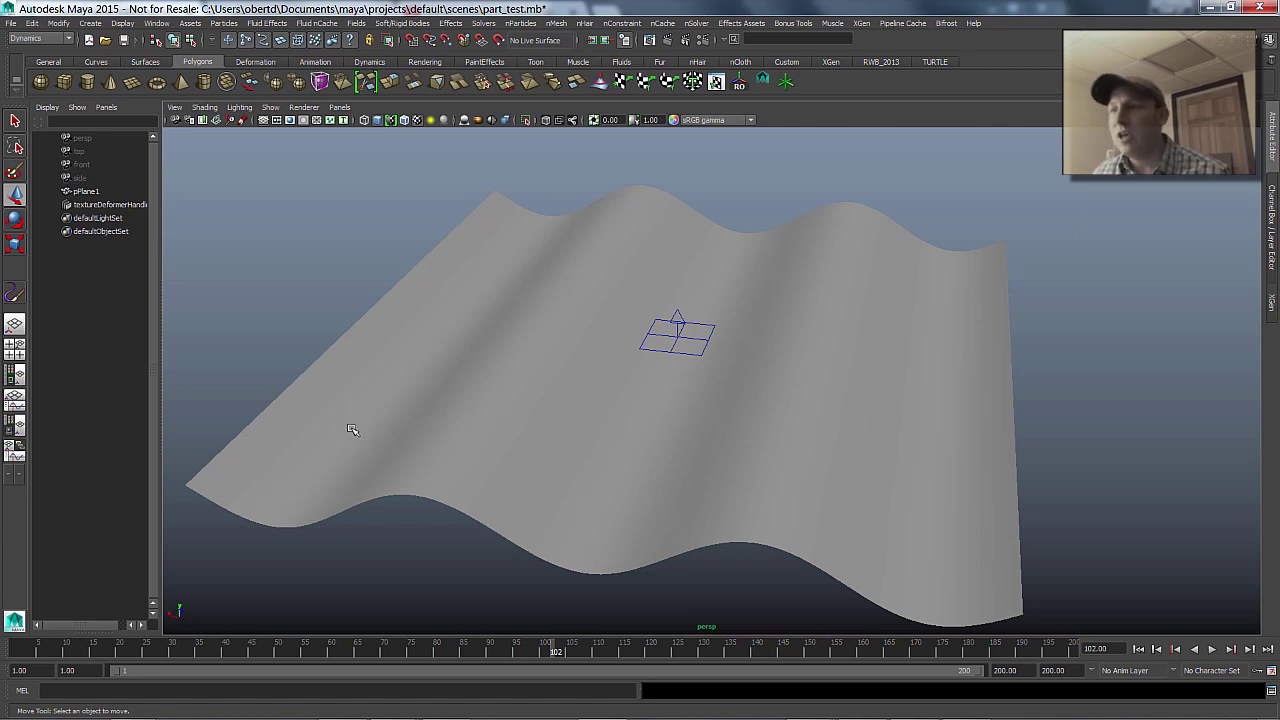
# Create a surface-type particle emitter on the rippling plane with Emit from Object.
pyautogui.click(565, 325)
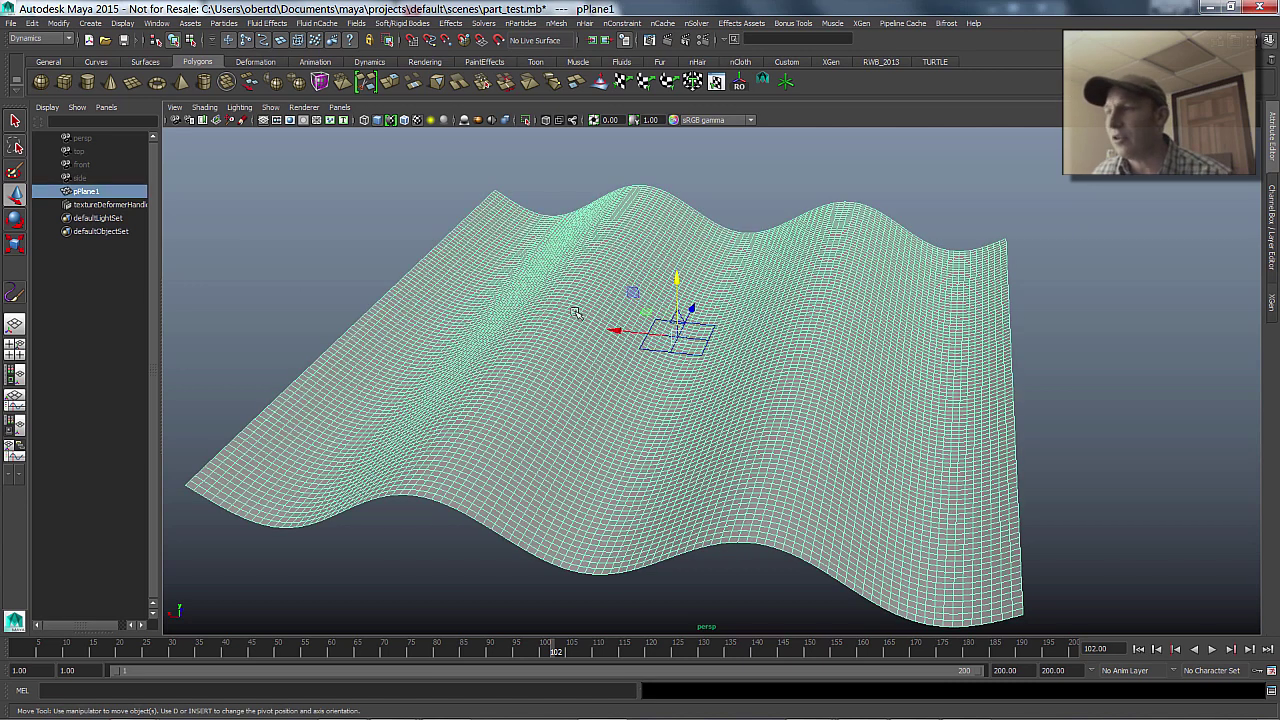
pyautogui.press('space')
pyautogui.click(350, 310)
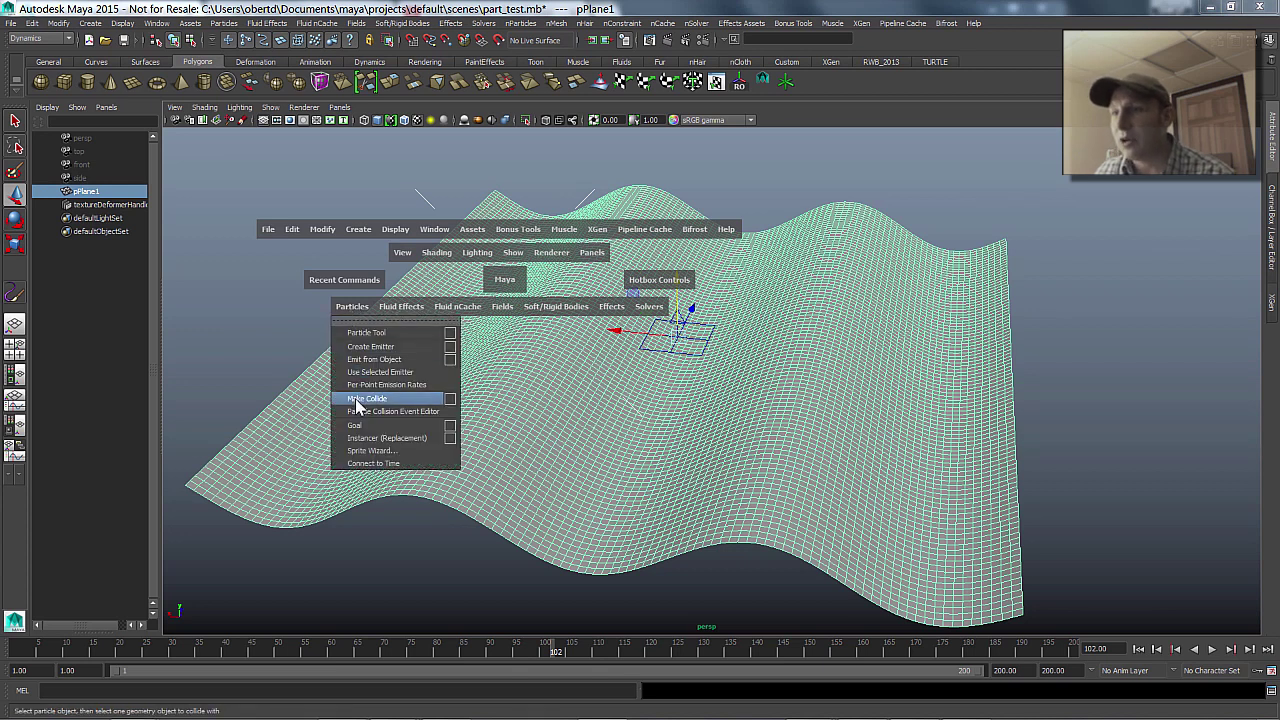
pyautogui.click(450, 360)
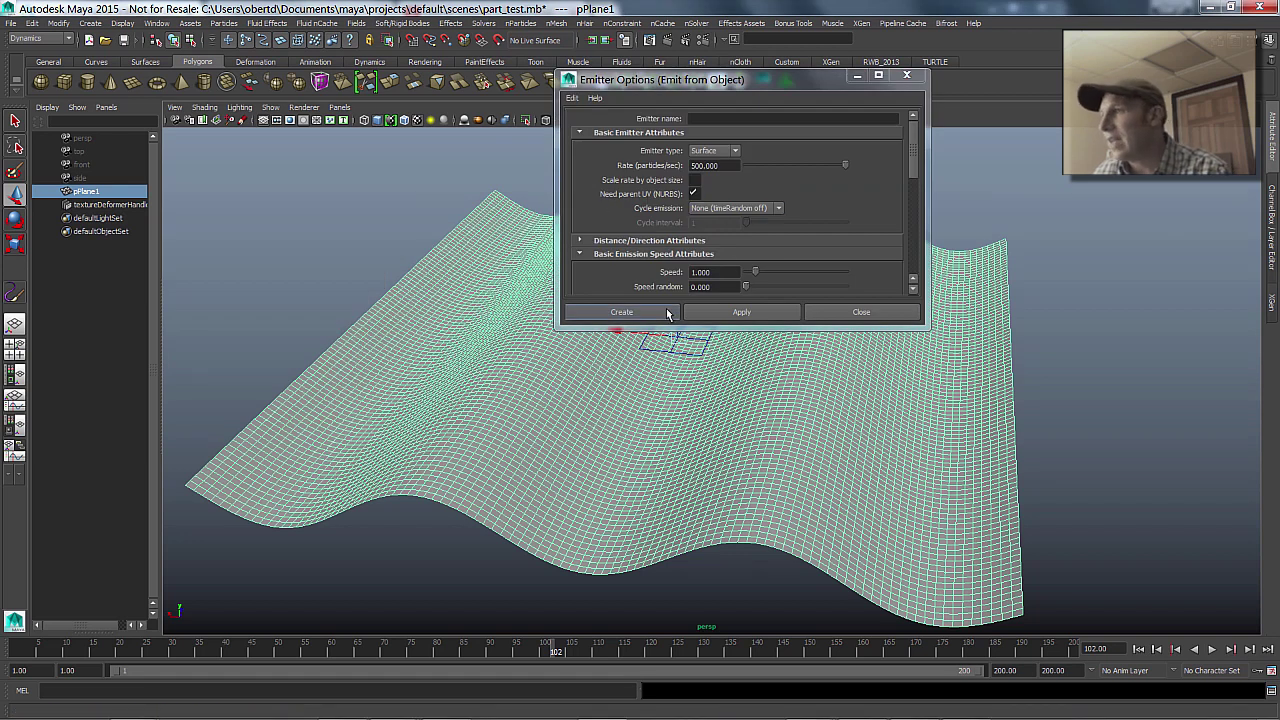
pyautogui.click(615, 314)
pyautogui.click(615, 314)
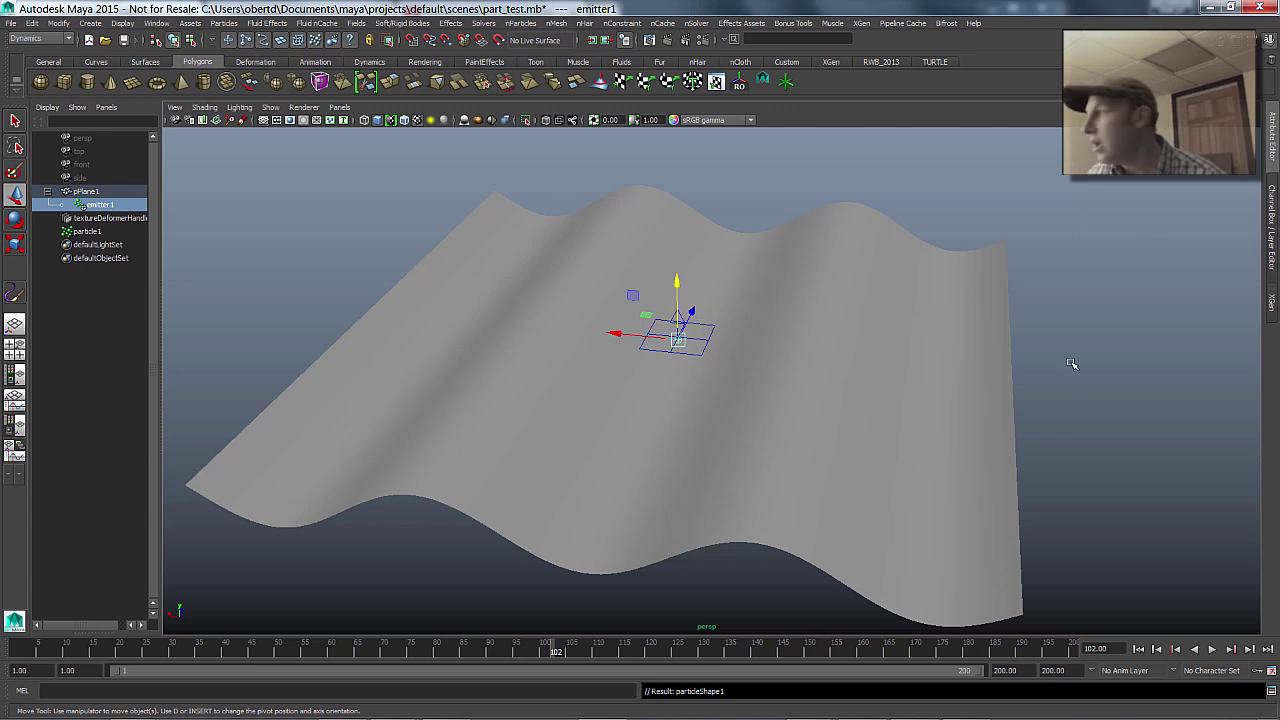
# Set the plane emitter's rate to 1200 particles per second.
pyautogui.click(1271, 232)
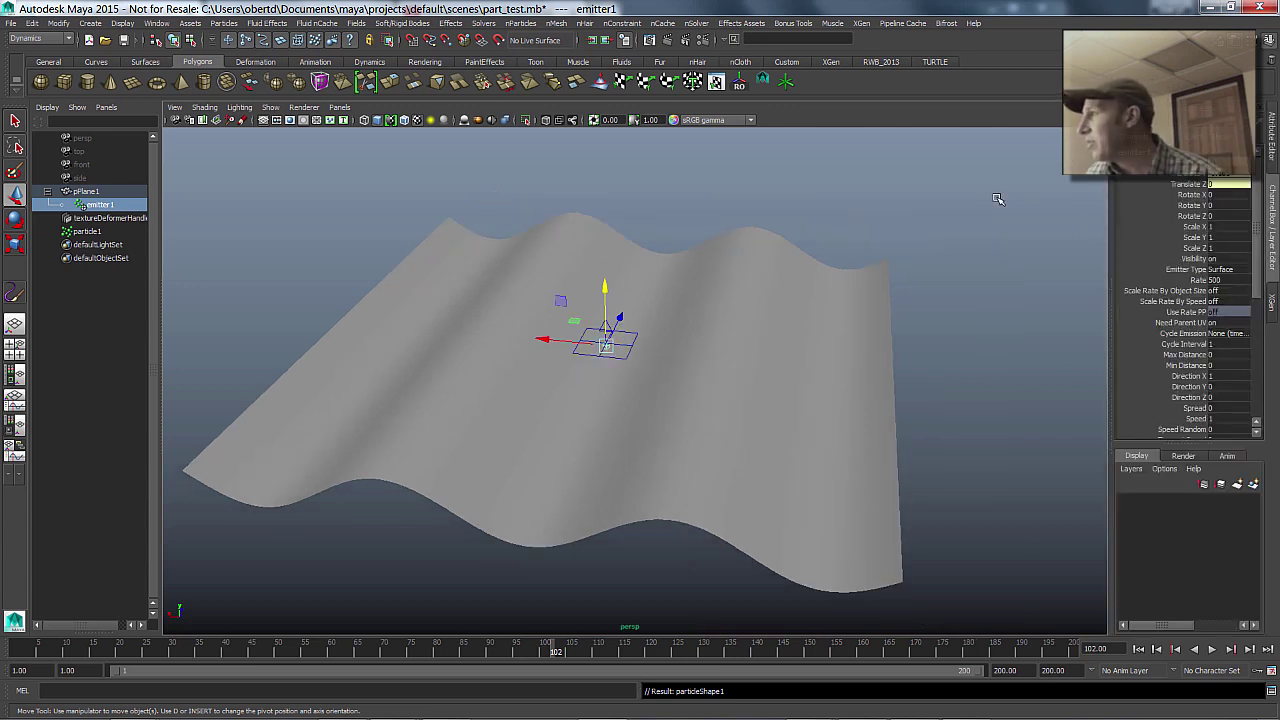
pyautogui.click(1270, 152)
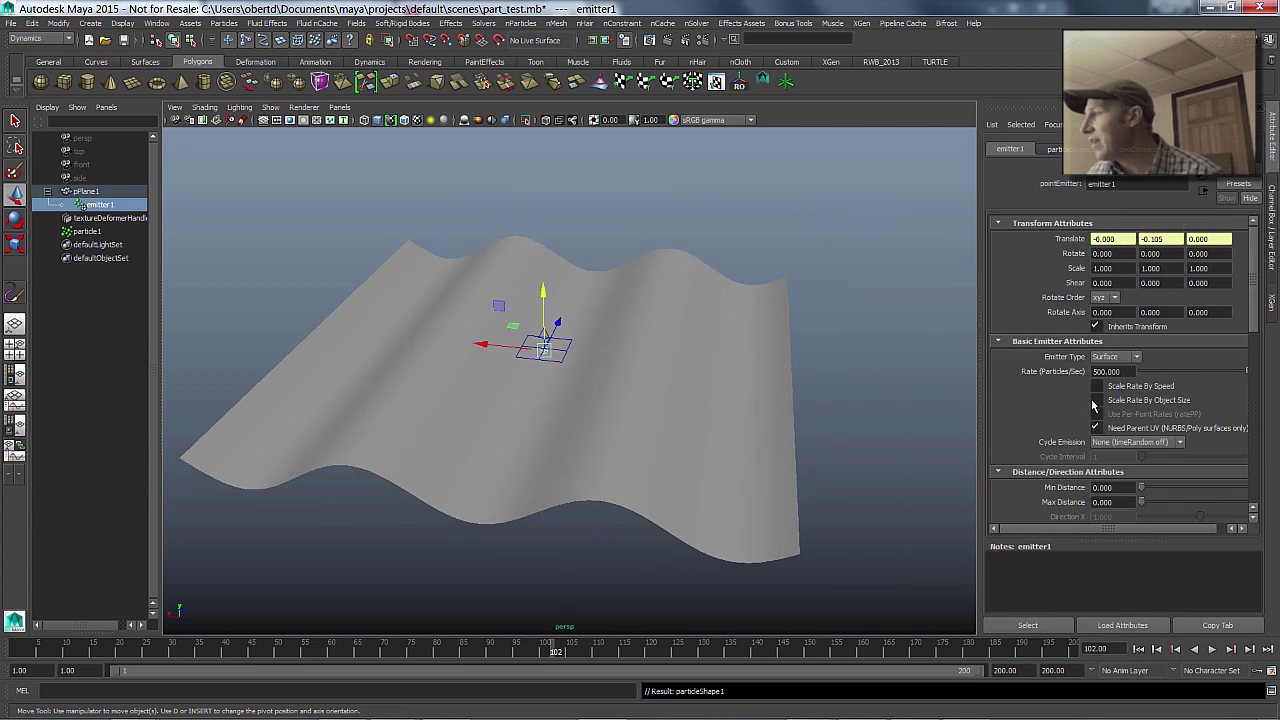
pyautogui.click(1110, 371)
pyautogui.press('BackSpace')
pyautogui.press('BackSpace')
pyautogui.press('BackSpace')
pyautogui.press('BackSpace')
pyautogui.press('BackSpace')
pyautogui.press('BackSpace')
pyautogui.press('BackSpace')
pyautogui.write('1200')
pyautogui.press('Return')
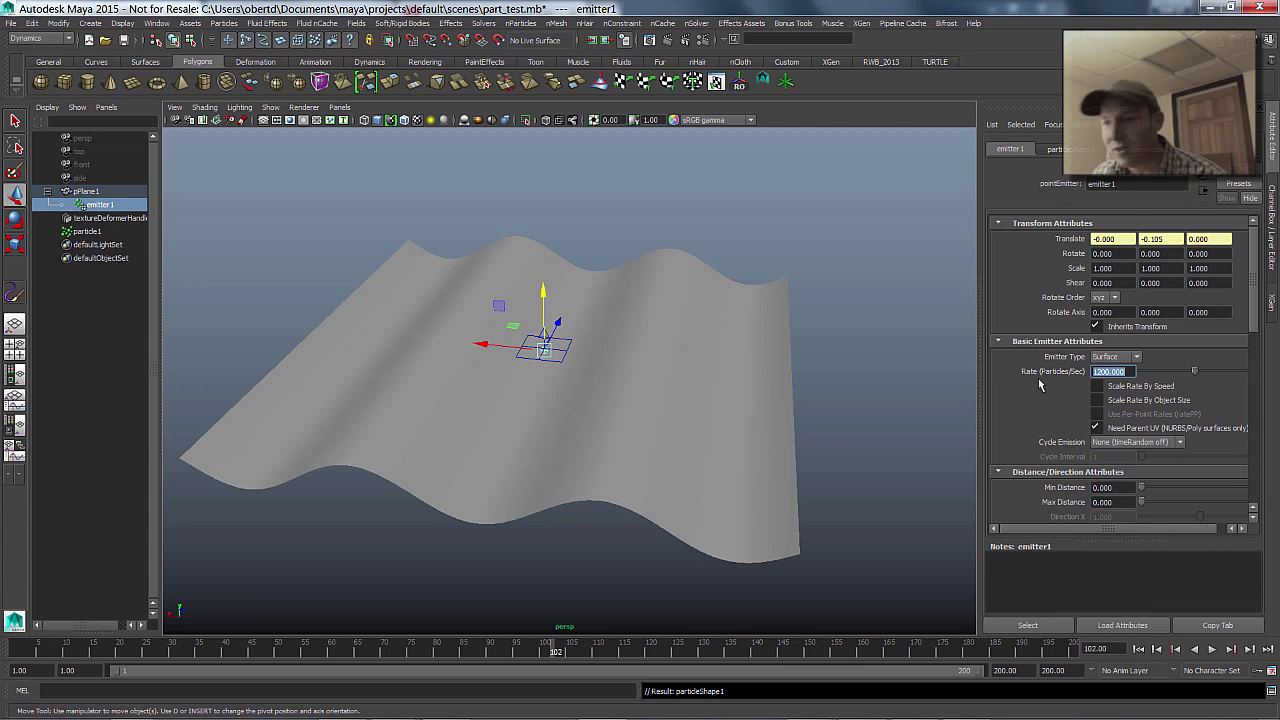
# Set a key on the emitter's rate at frame 1.
pyautogui.click(1140, 649)
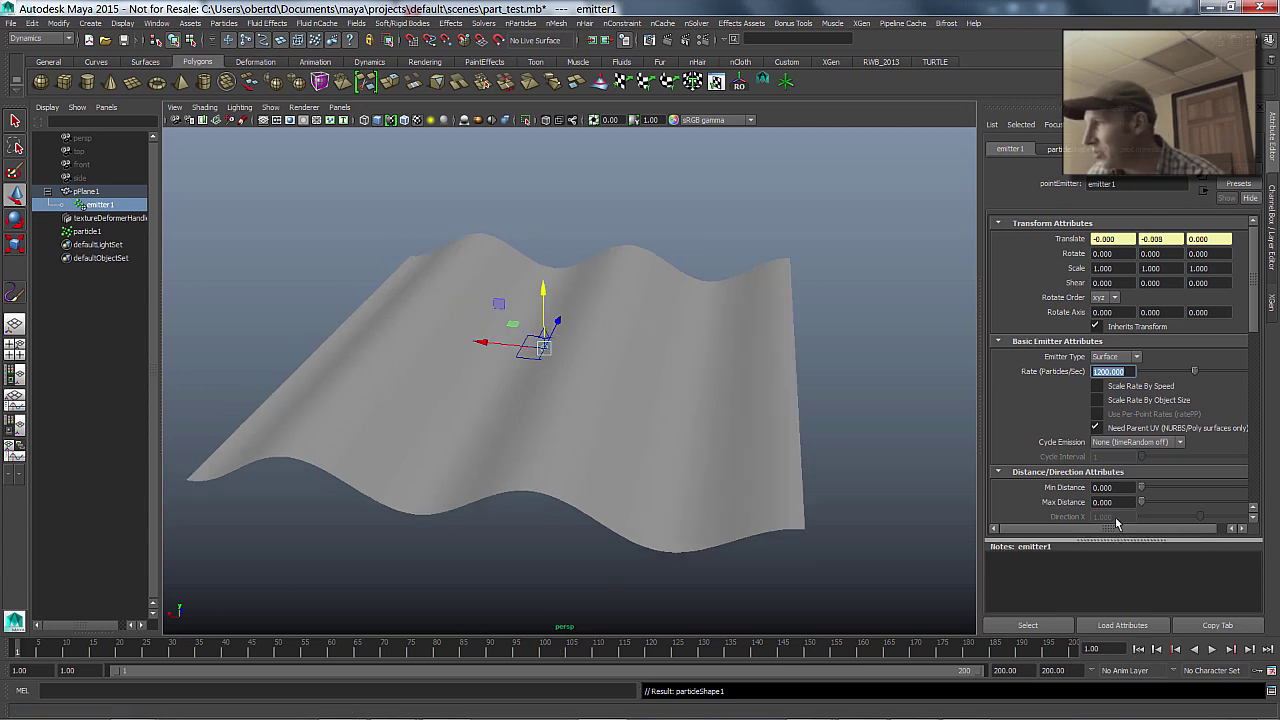
pyautogui.rightClick(1043, 373)
pyautogui.click(1068, 389)
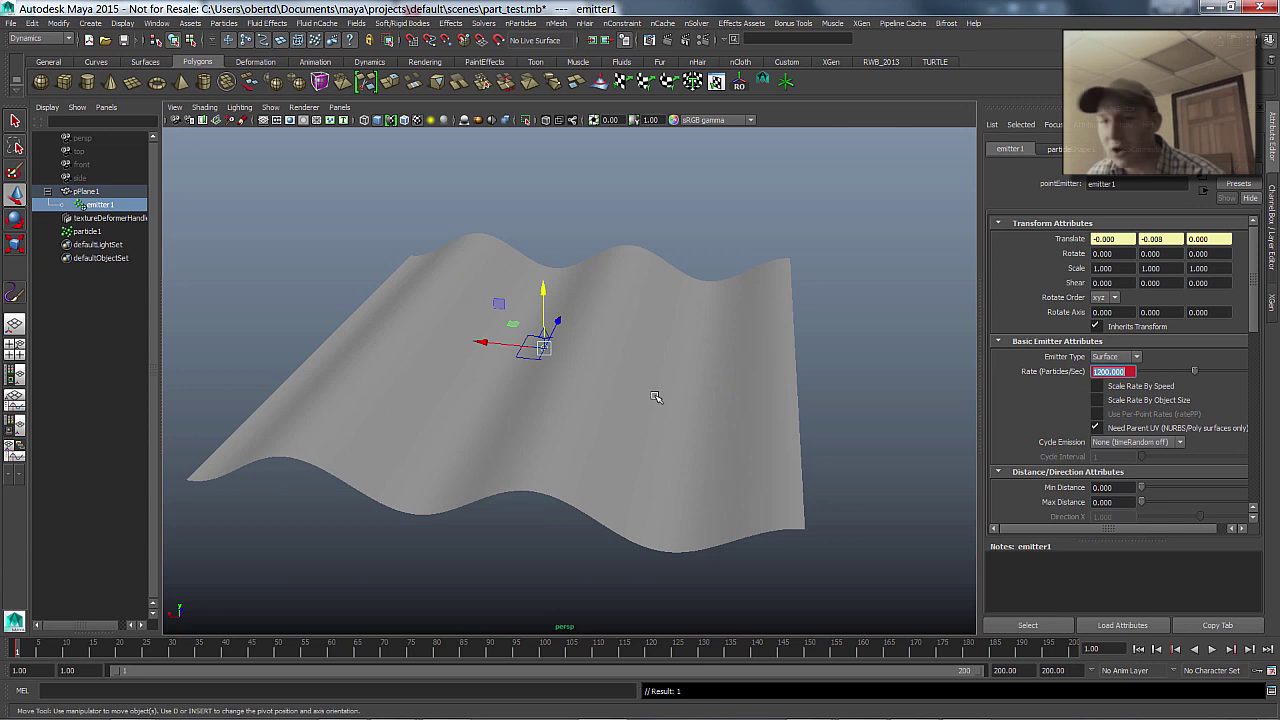
# Set the emitter's rate to 0 at frame 3 and key it.
pyautogui.click(27, 652)
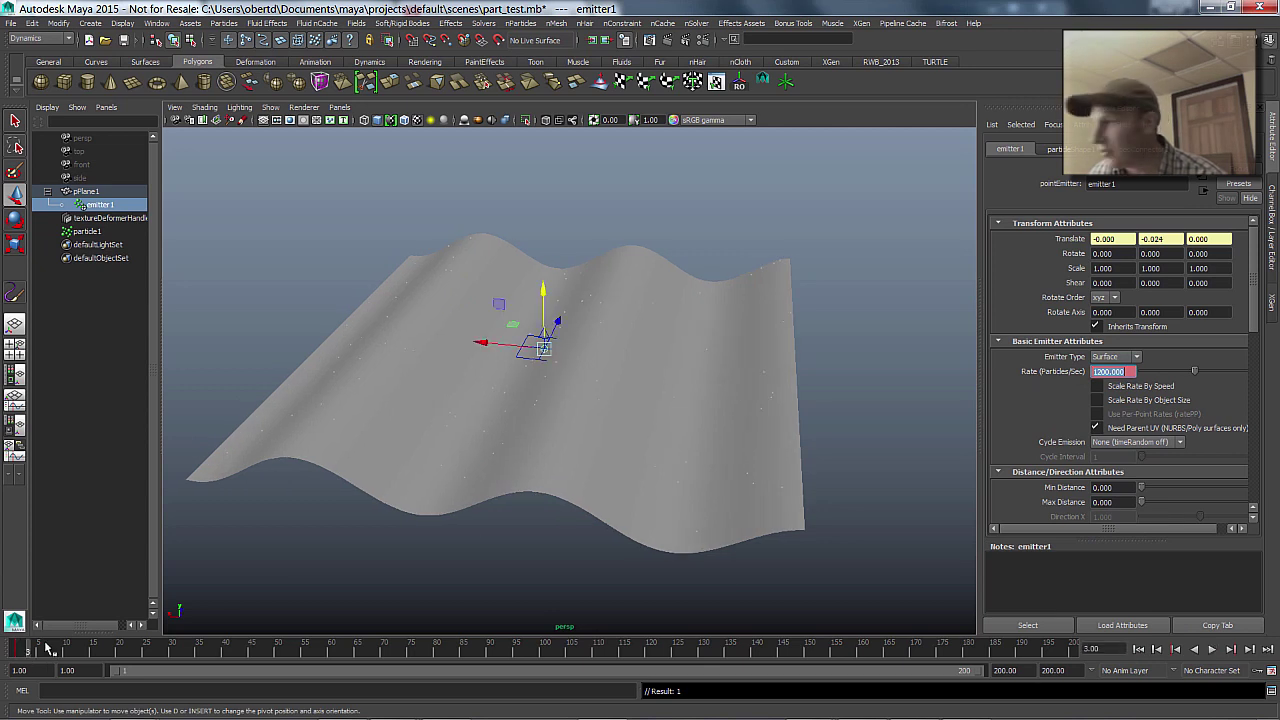
pyautogui.moveTo(1218, 375); pyautogui.dragTo(1020, 378)
pyautogui.rightClick(1050, 378)
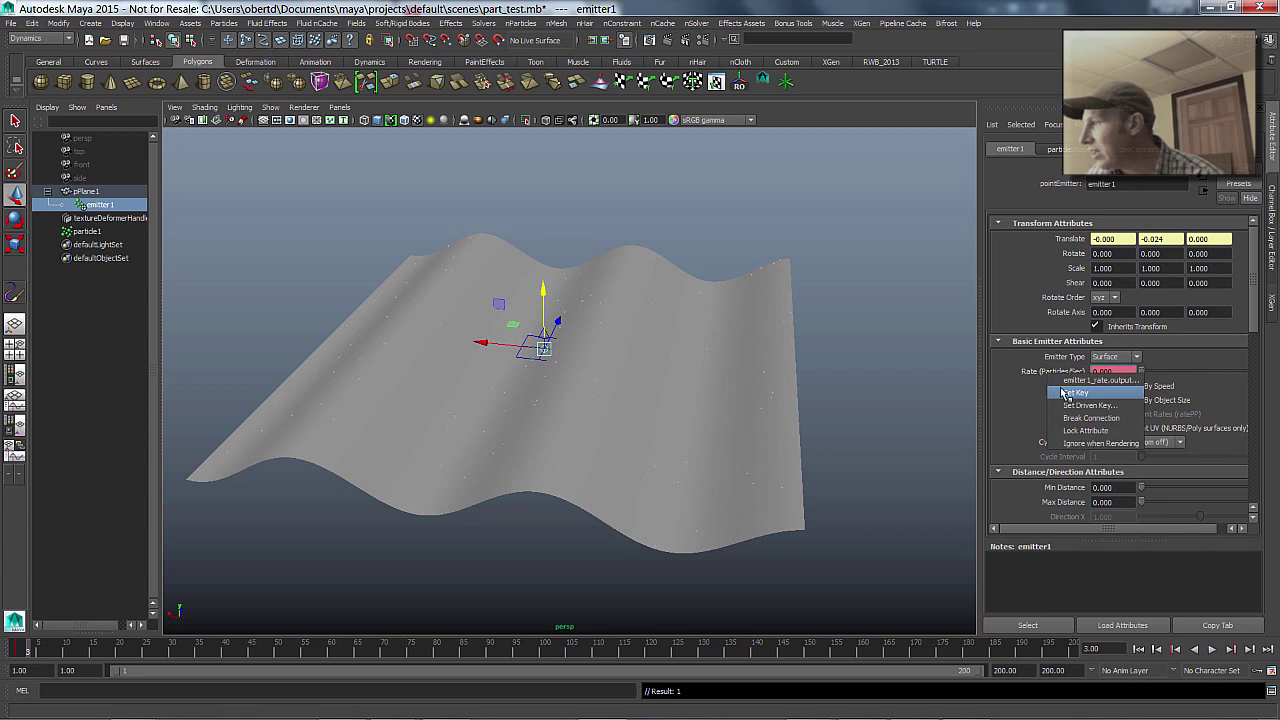
pyautogui.click(1068, 390)
# Play the simulation briefly to emit particles, and set their particle render type to Spheres.
pyautogui.click(1212, 649)
pyautogui.click(1212, 649)
pyautogui.moveTo(735, 226); pyautogui.dragTo(774, 261)
pyautogui.click(1055, 148)
pyautogui.scroll(-5, 1123, 273)
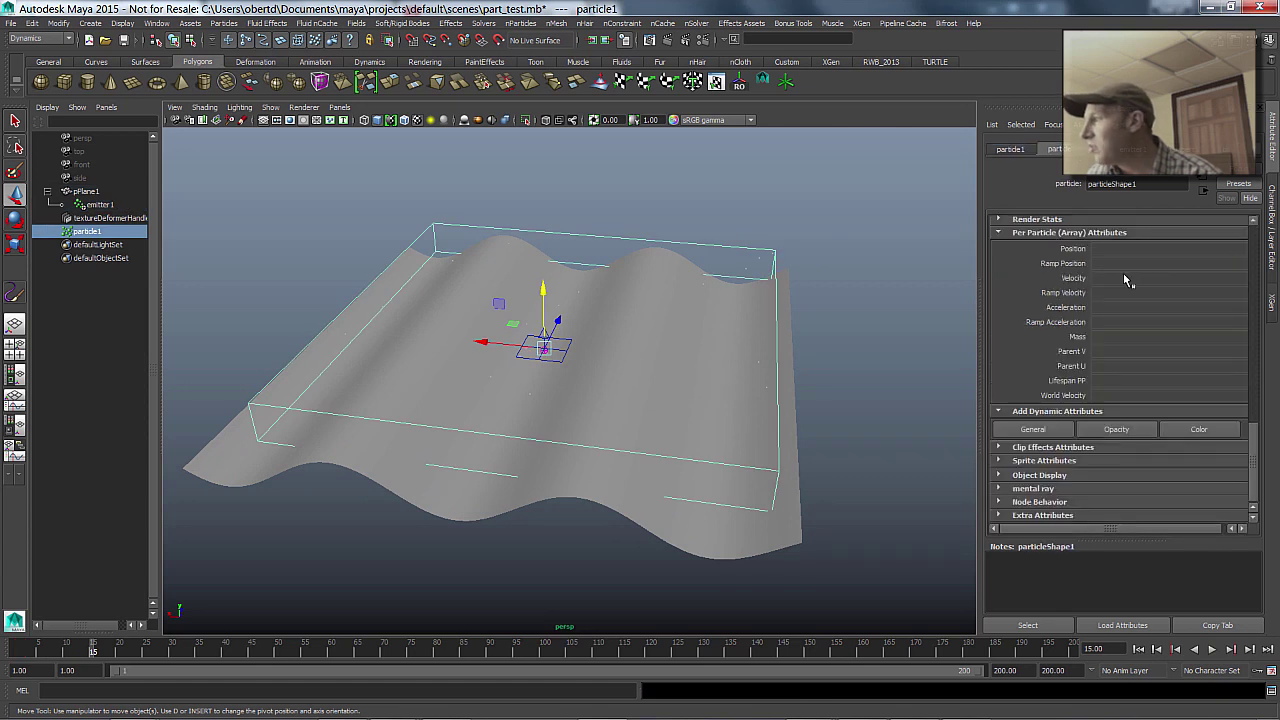
pyautogui.moveTo(1255, 445); pyautogui.dragTo(1265, 370)
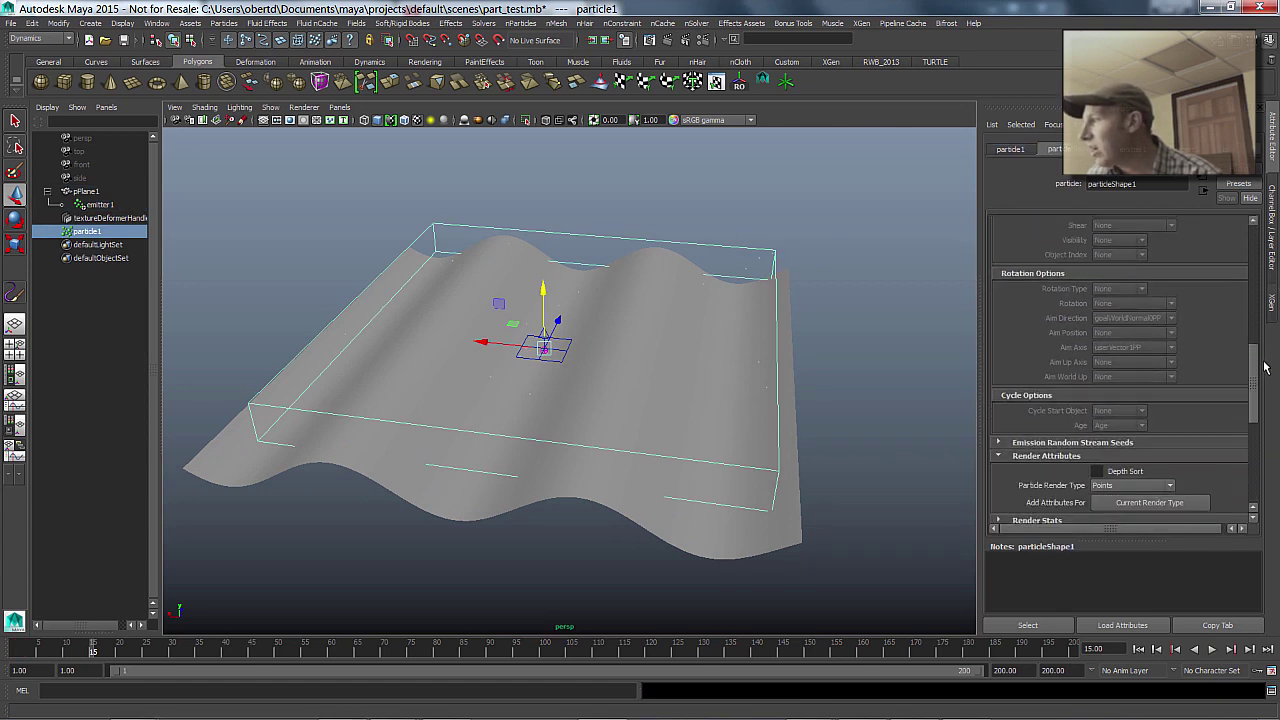
pyautogui.click(1133, 474)
pyautogui.click(1104, 521)
pyautogui.moveTo(720, 380)
pyautogui.keyDown('alt'); pyautogui.mouseDown()
pyautogui.moveTo(650, 370)
pyautogui.moveTo(712, 397)
pyautogui.mouseUp(); pyautogui.keyUp('alt')
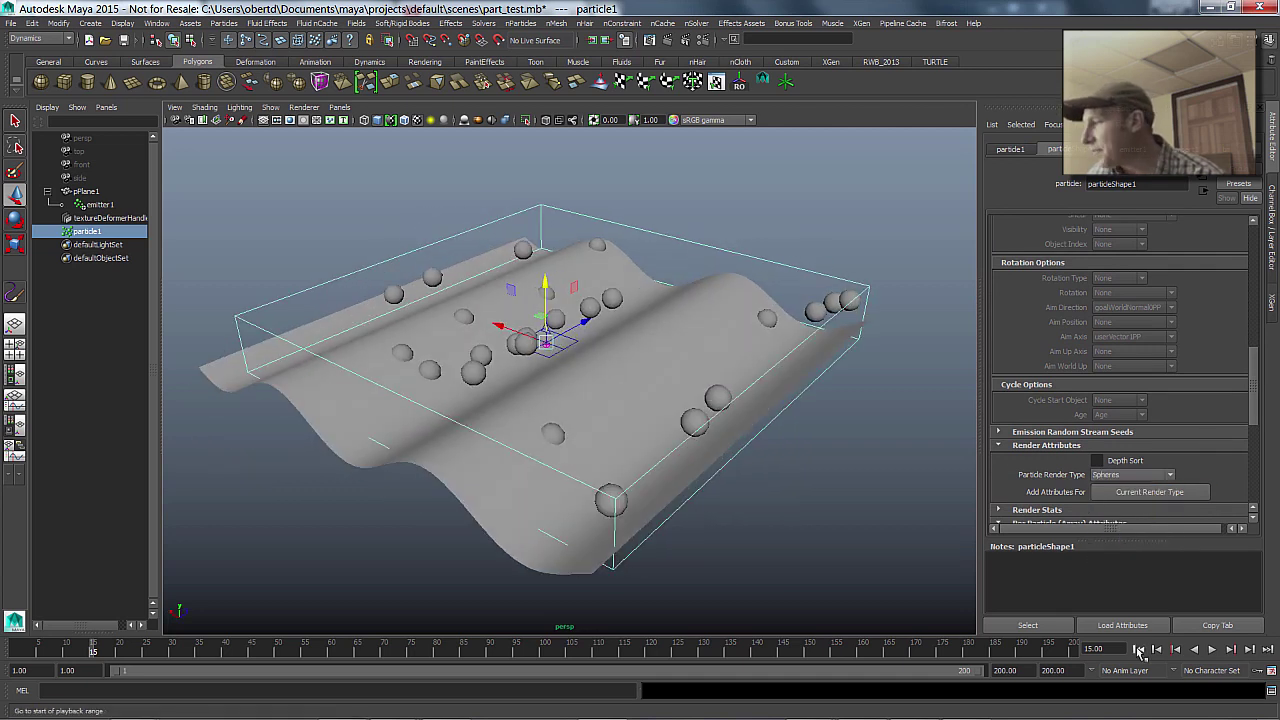
# Replay the simulation from the first frame to watch how the sphere particles move relative to the plane.
pyautogui.click(1138, 649)
pyautogui.click(1212, 649)
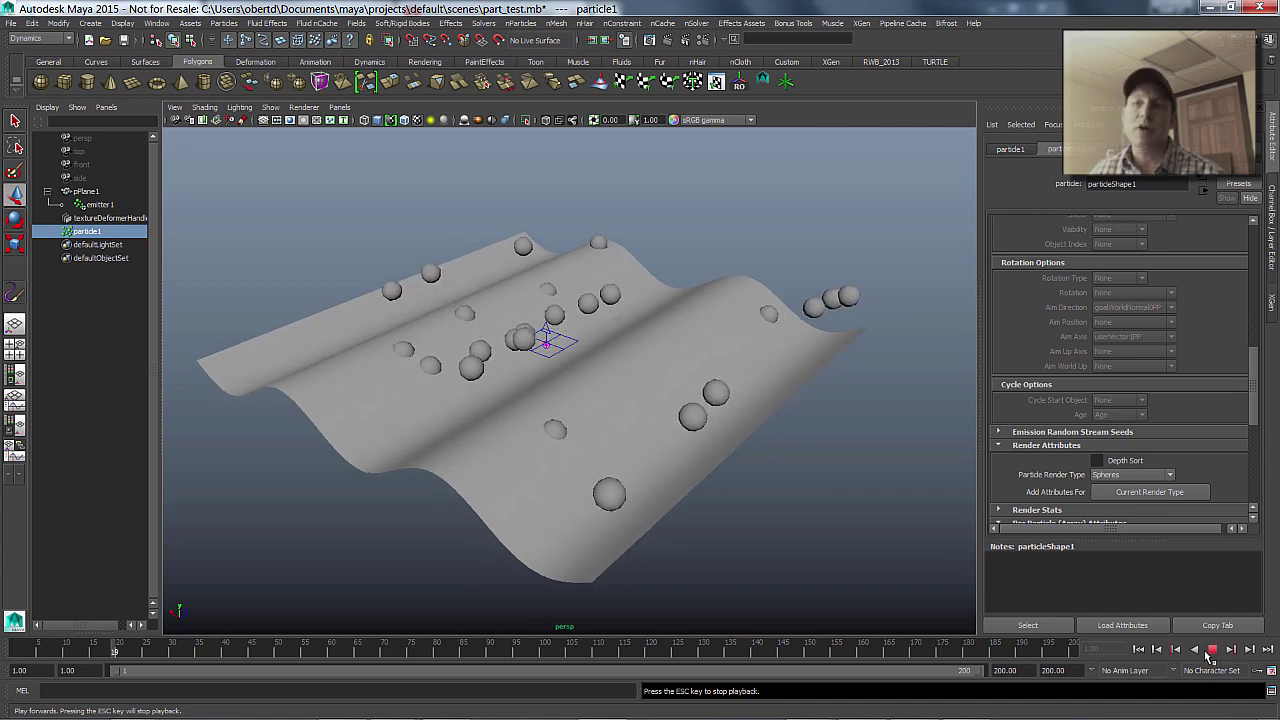
pyautogui.click(1139, 649)
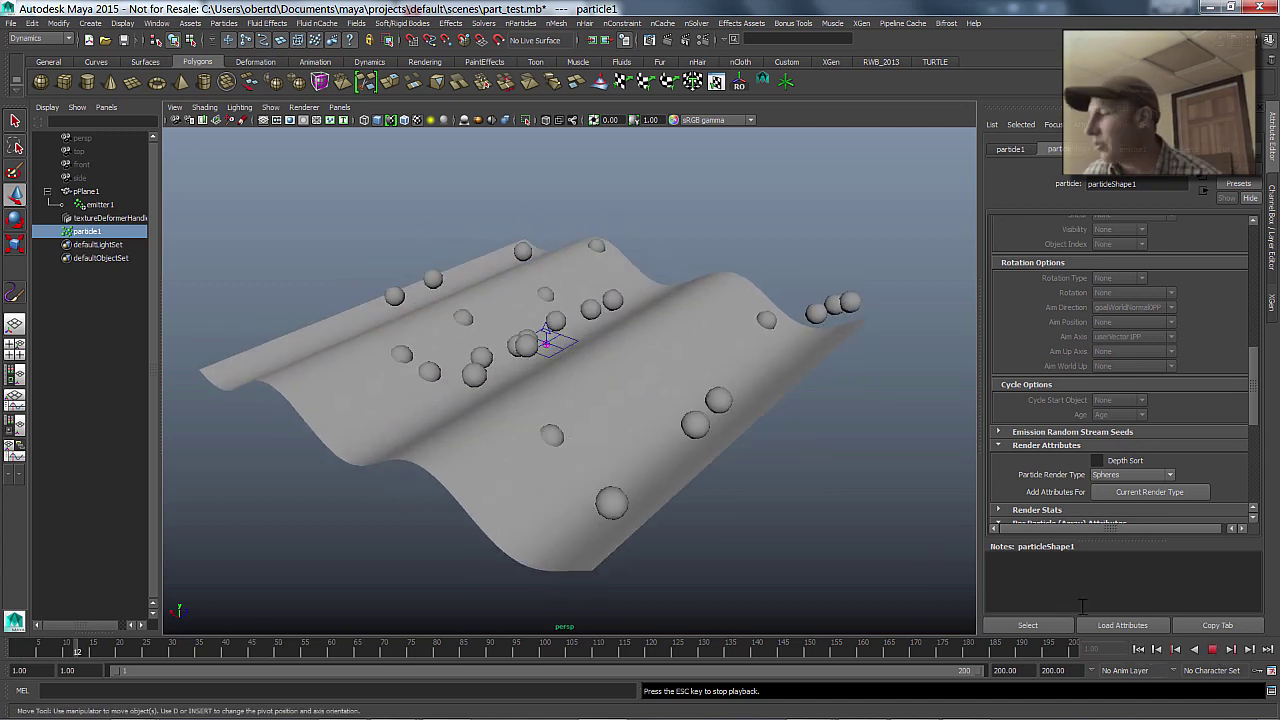
pyautogui.click(1210, 649)
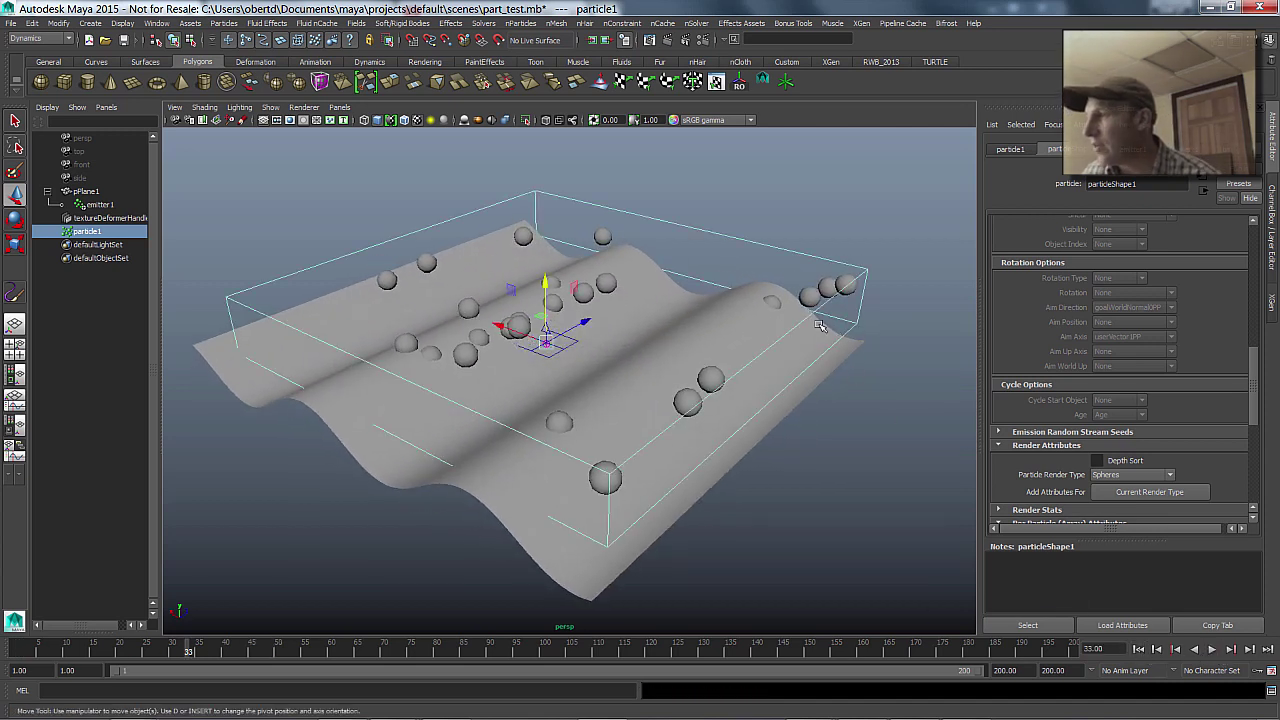
# Make the rippling plane a Goal for the sphere particles.
pyautogui.keyDown('shift'); pyautogui.click(840, 362); pyautogui.keyUp('shift')
pyautogui.press('space')
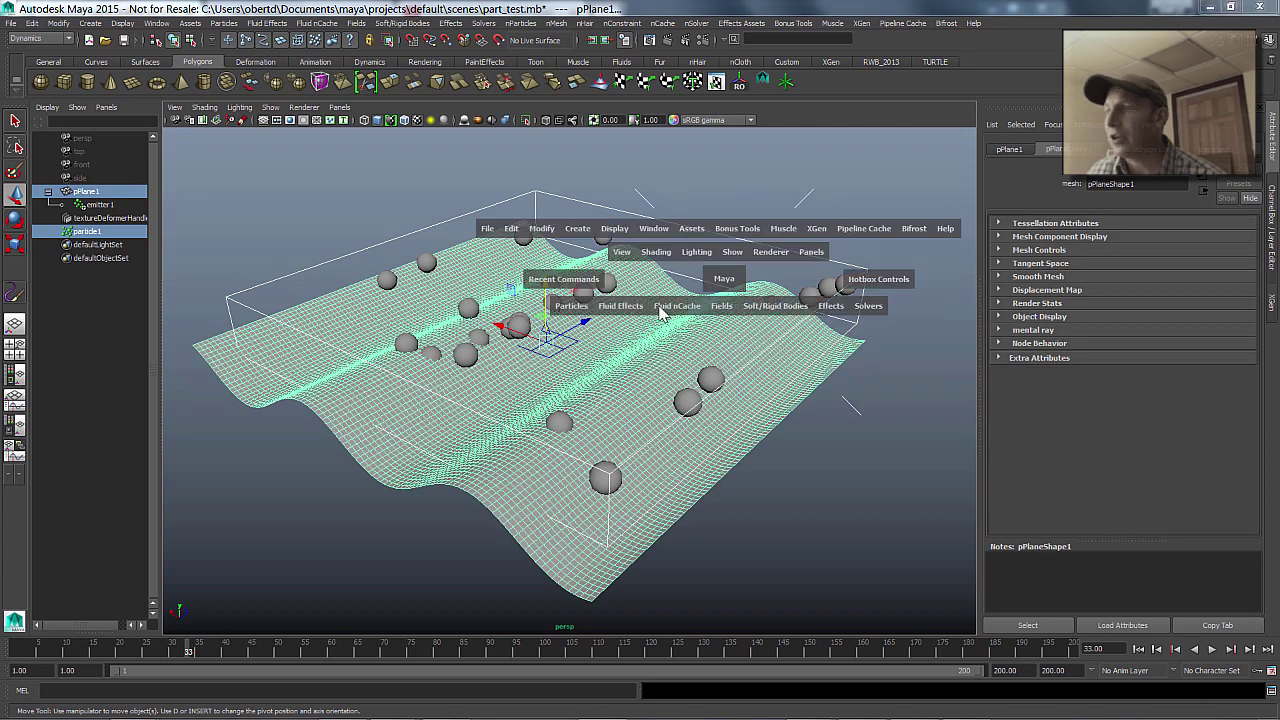
pyautogui.click(571, 306)
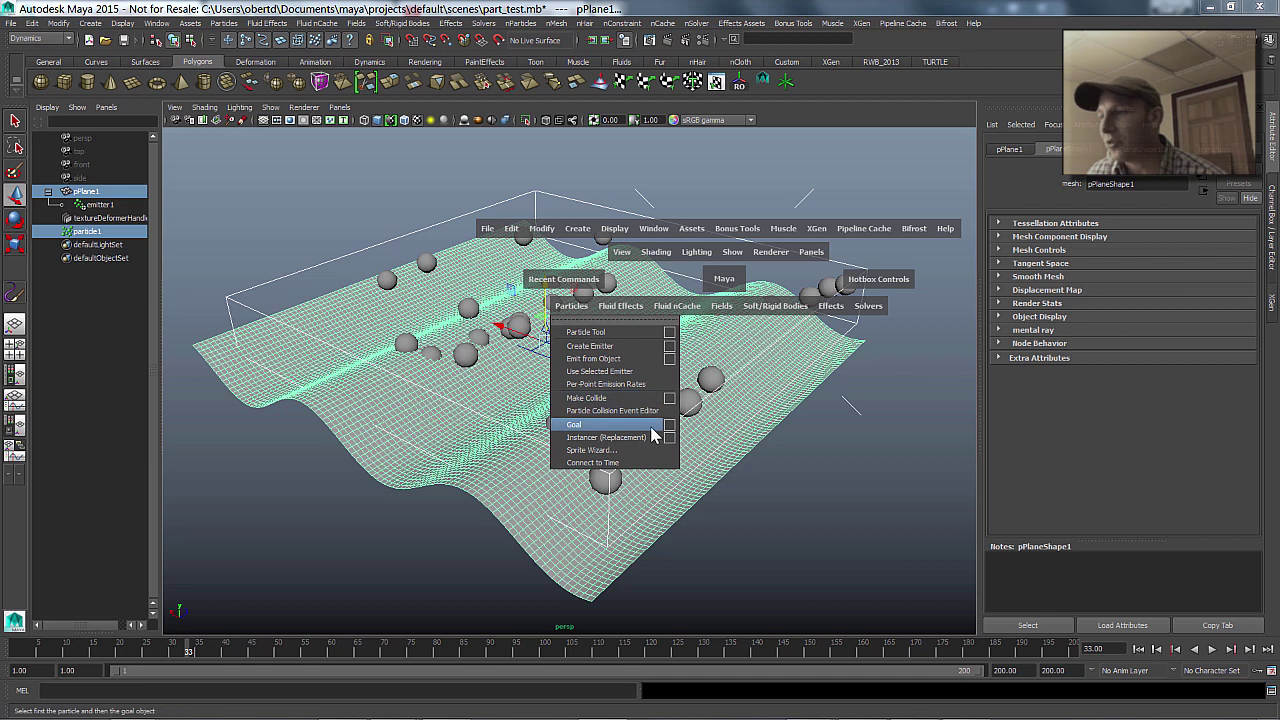
pyautogui.click(652, 426)
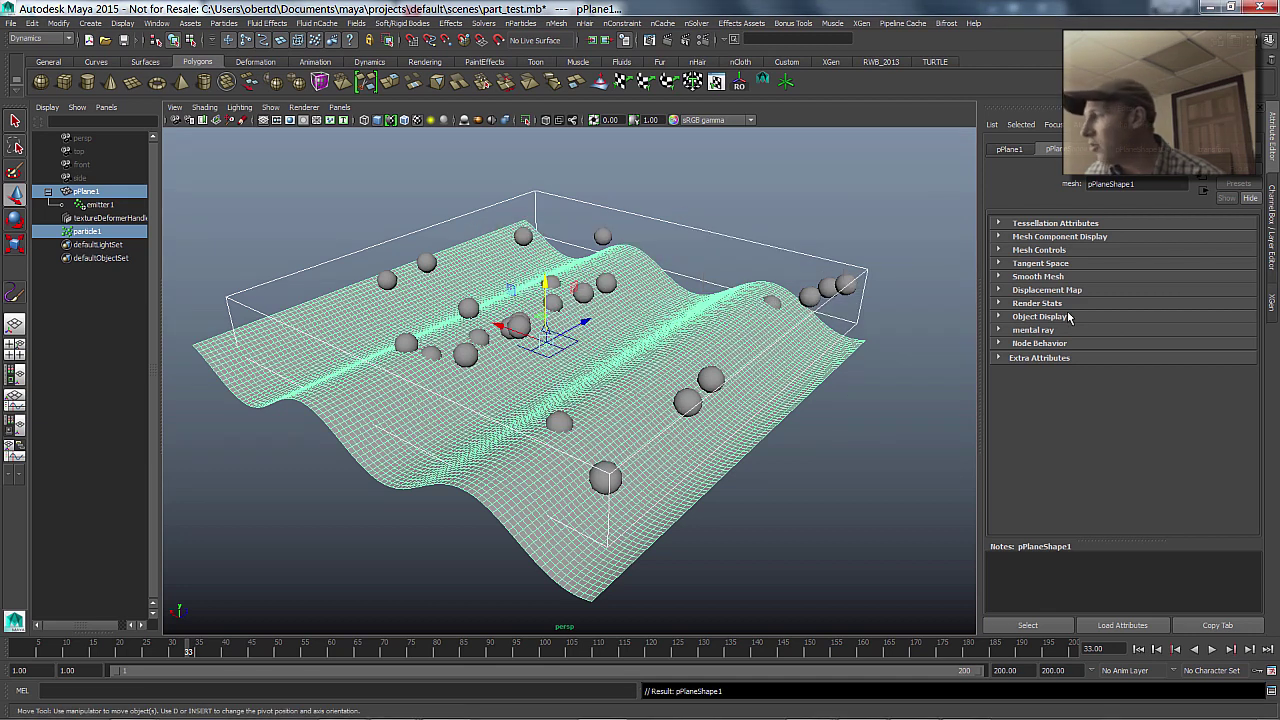
# Replay the simulation from the start and examine how the goal makes the particles gather on the plane.
pyautogui.click(1138, 649)
pyautogui.click(1212, 649)
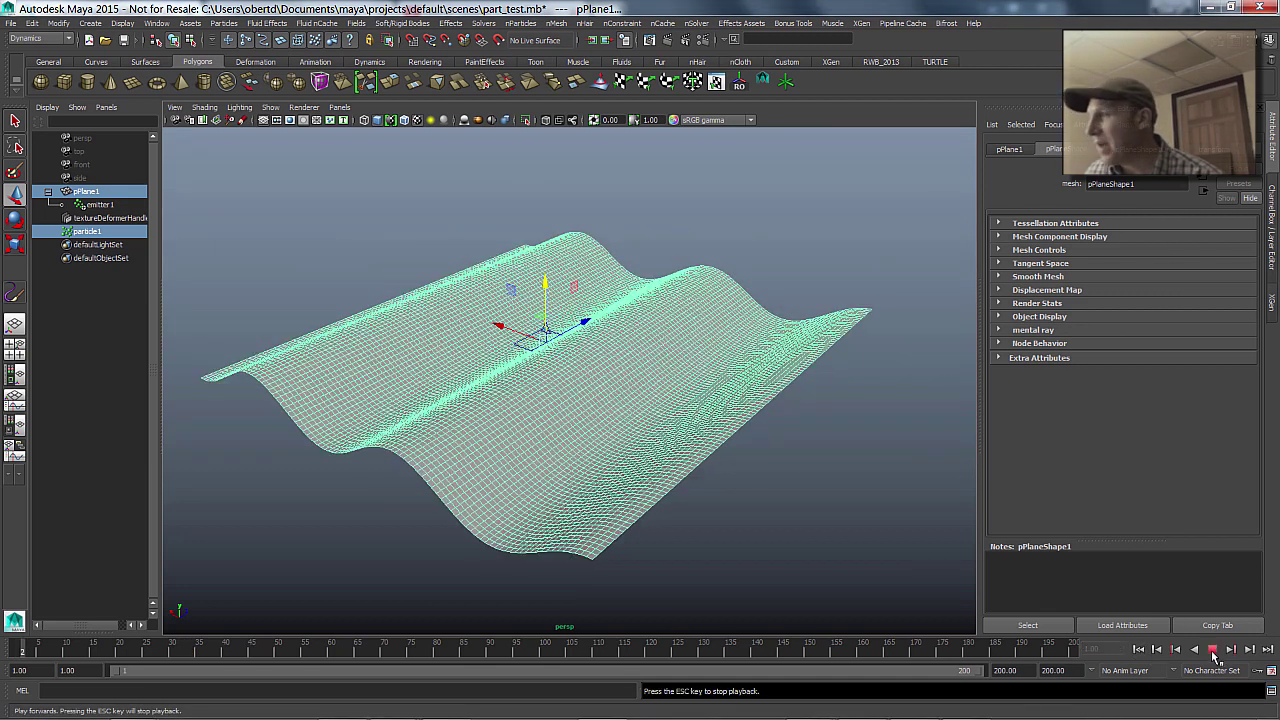
pyautogui.keyDown('alt'); pyautogui.moveTo(690, 420); pyautogui.dragTo(350, 297); pyautogui.keyUp('alt')
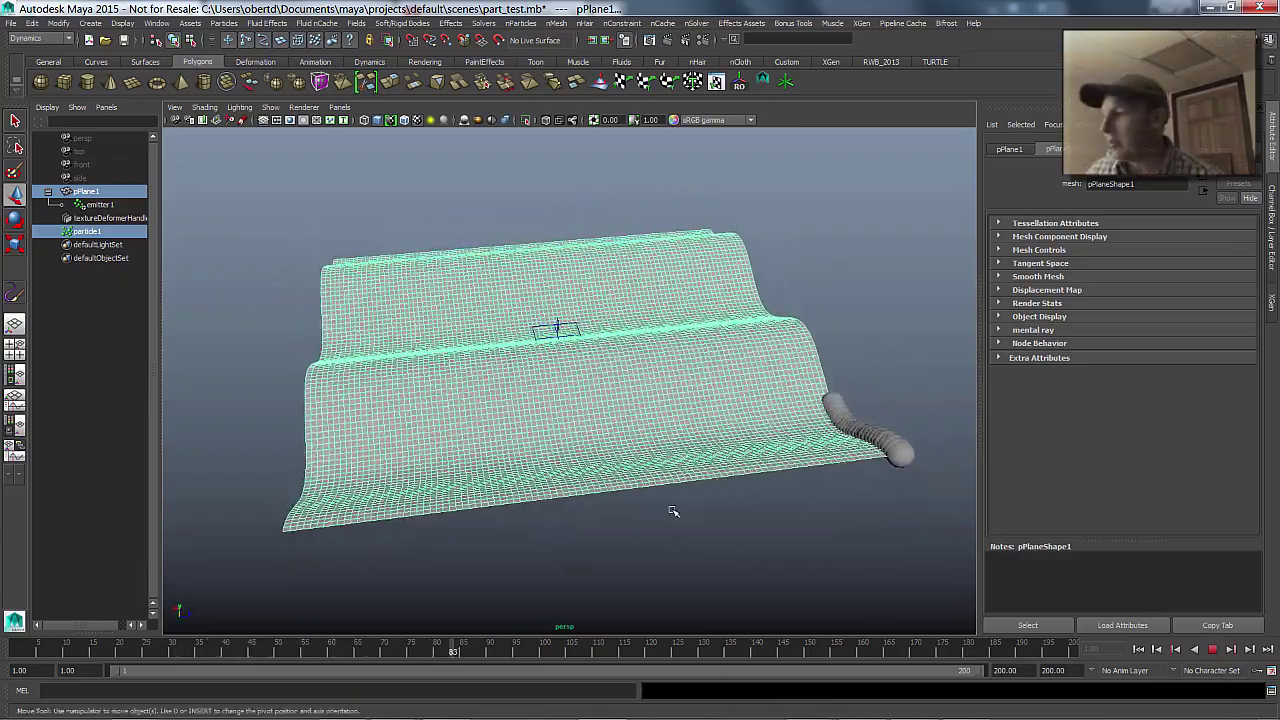
pyautogui.click(1138, 649)
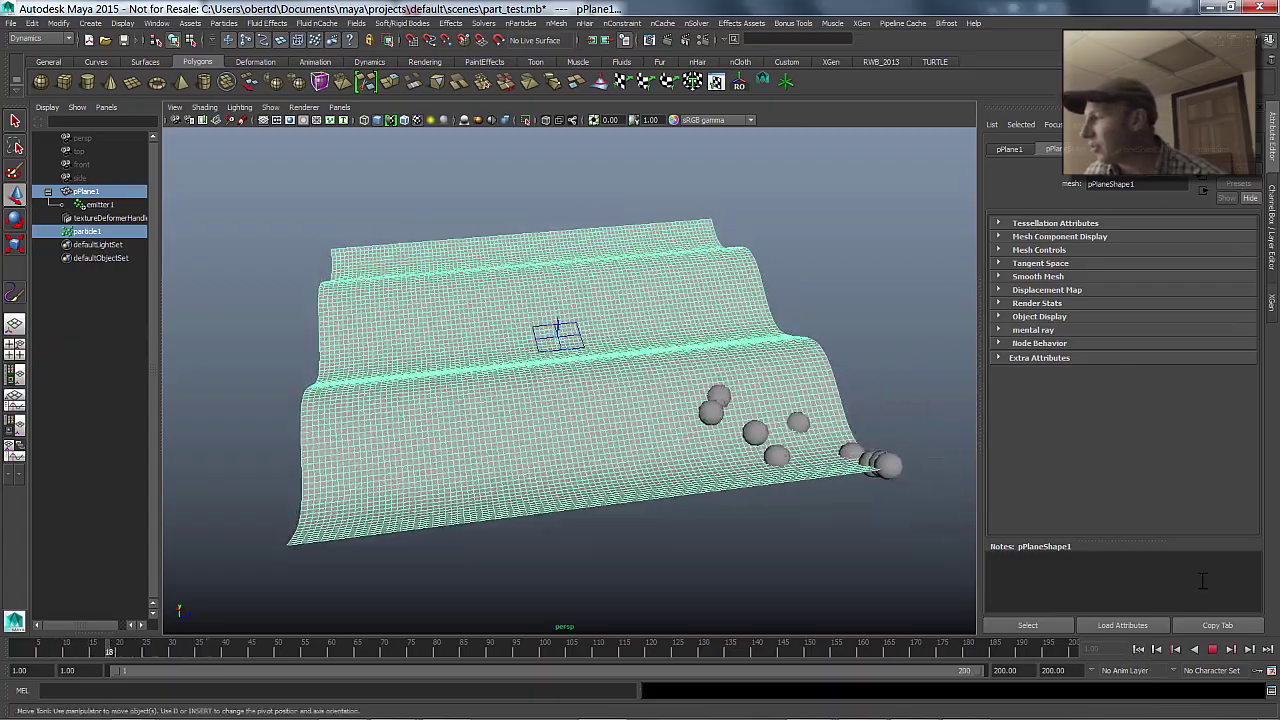
pyautogui.press('Escape')
pyautogui.keyDown('alt'); pyautogui.moveTo(717, 350); pyautogui.dragTo(424, 283); pyautogui.keyUp('alt')
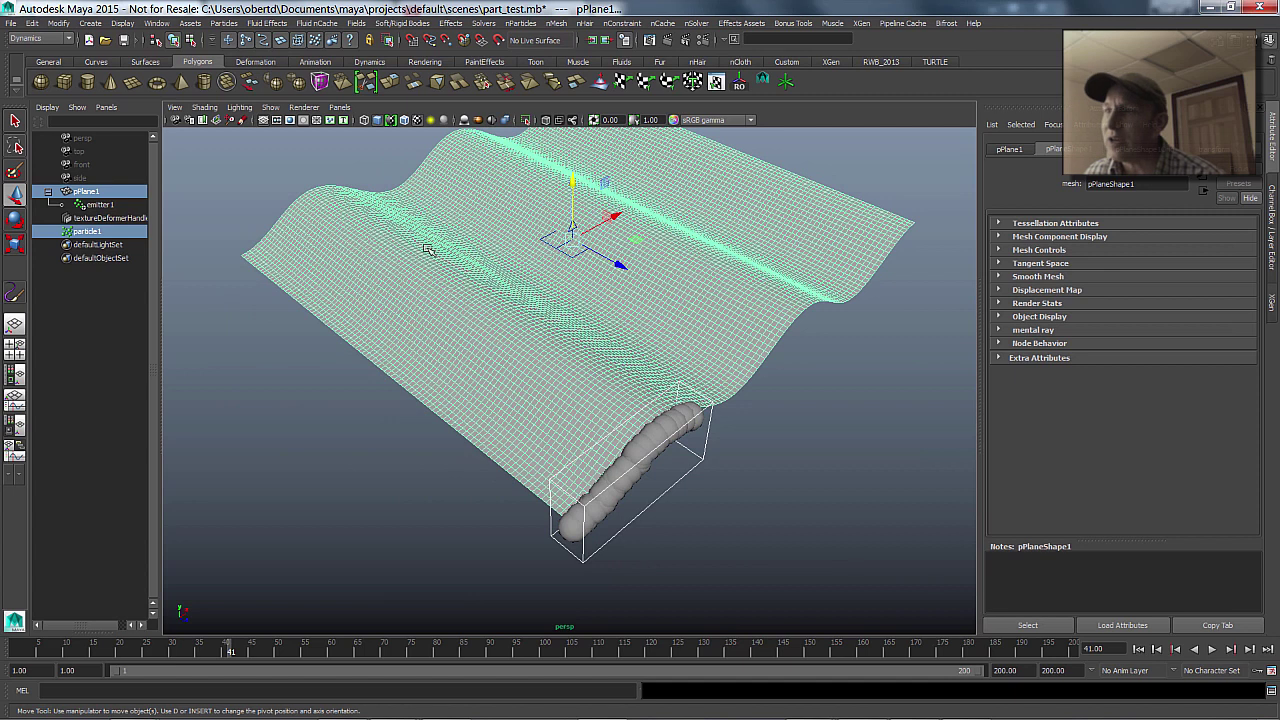
pyautogui.keyDown('alt'); pyautogui.moveTo(531, 423); pyautogui.dragTo(538, 439); pyautogui.keyUp('alt')
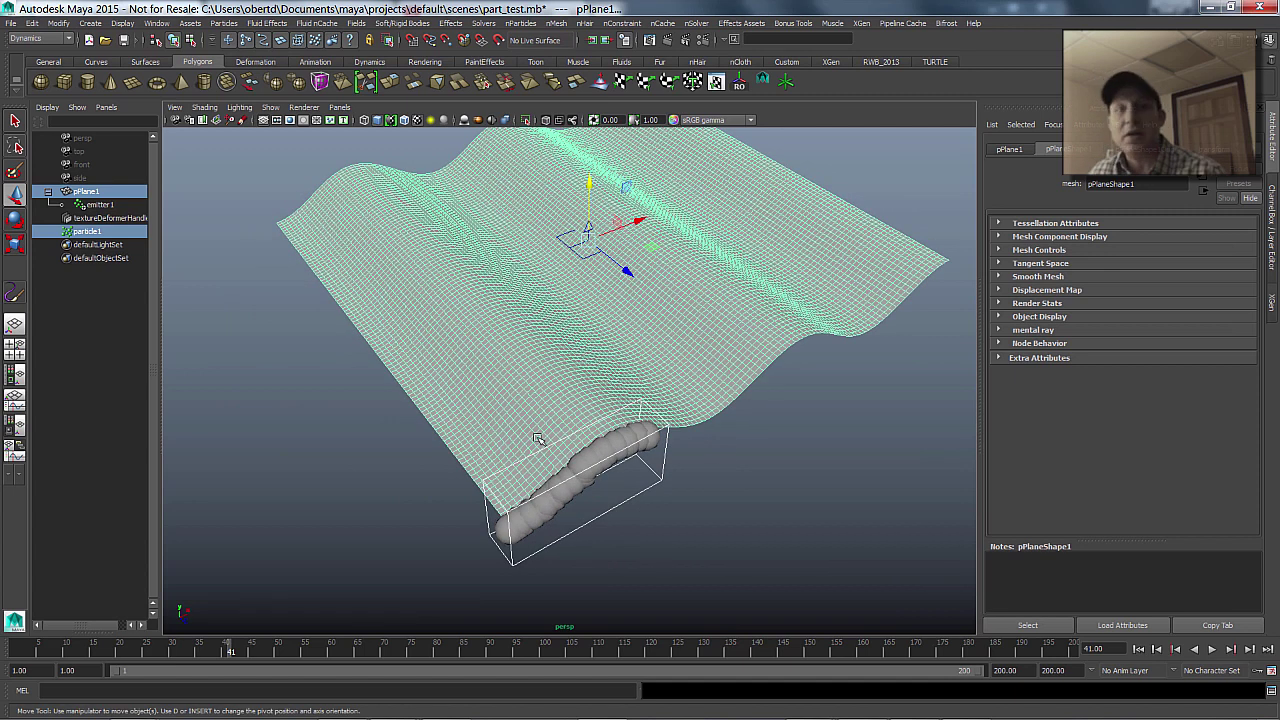
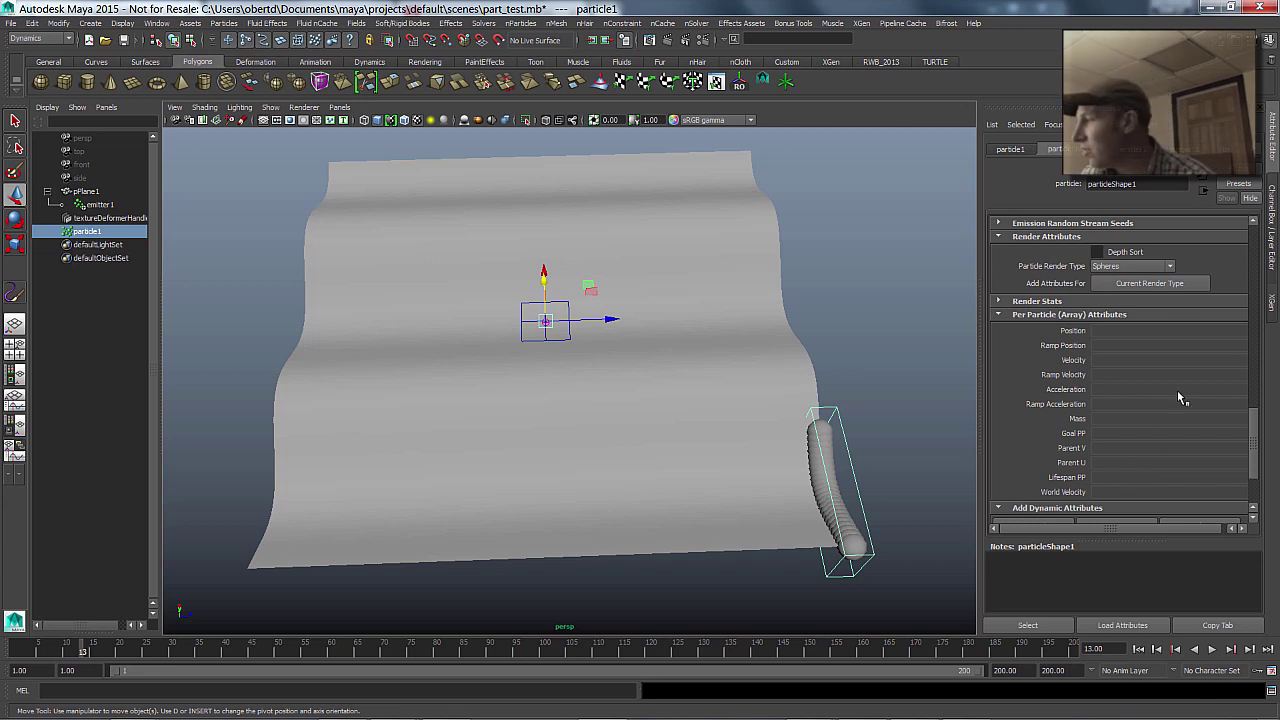
# Add the per-particle attributes goalU and goalV to the particle shape.
pyautogui.scroll(-2, 1258, 438)
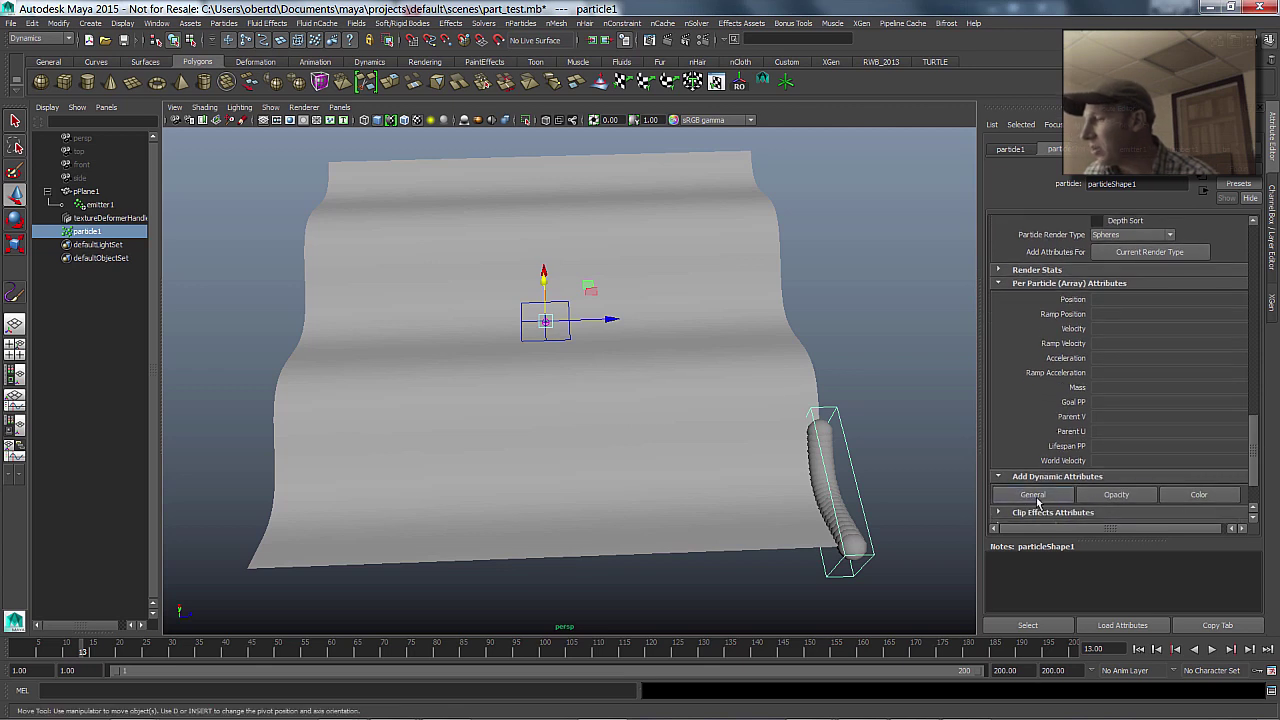
pyautogui.click(1033, 496)
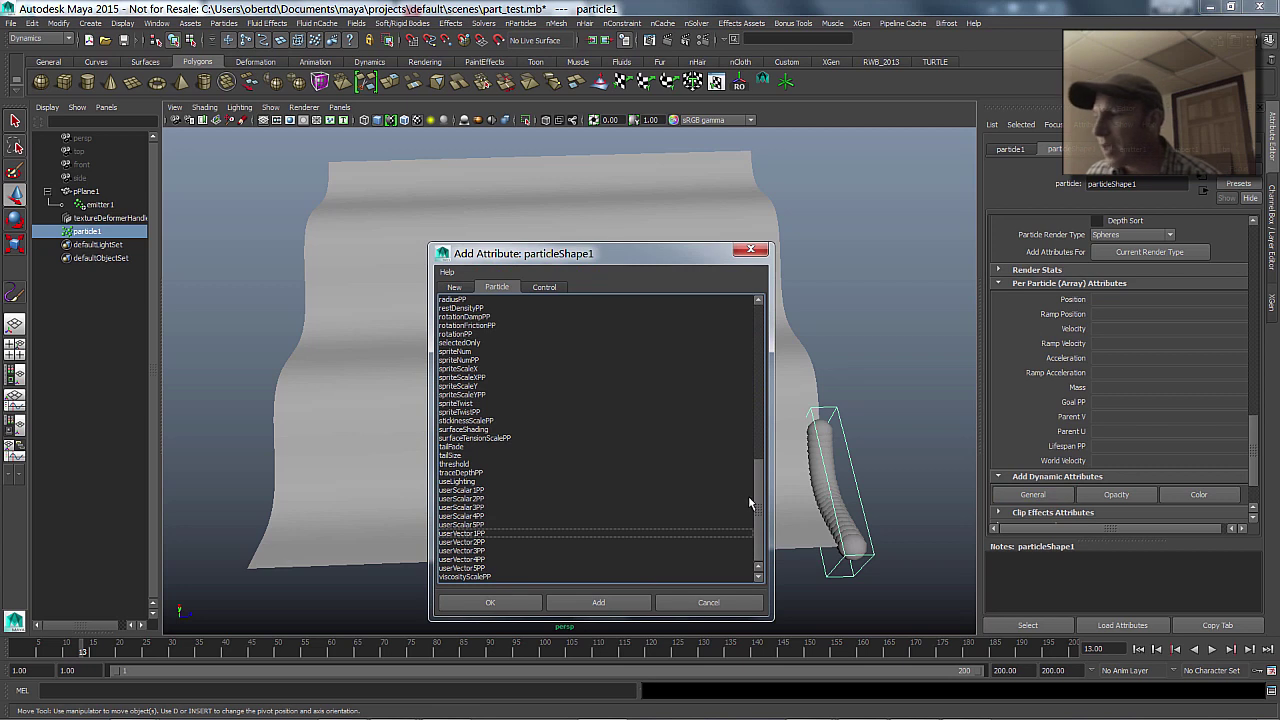
pyautogui.moveTo(756, 496); pyautogui.dragTo(751, 407)
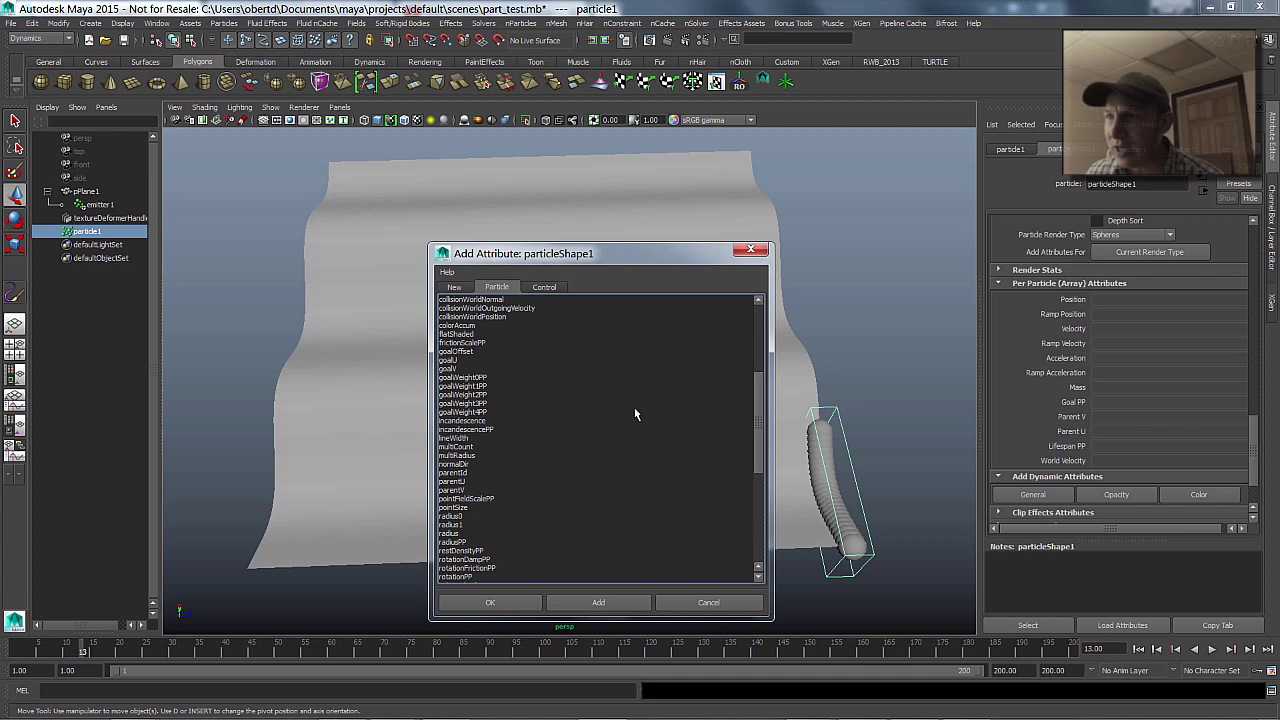
pyautogui.click(443, 360)
pyautogui.keyDown('shift'); pyautogui.click(444, 368); pyautogui.keyUp('shift')
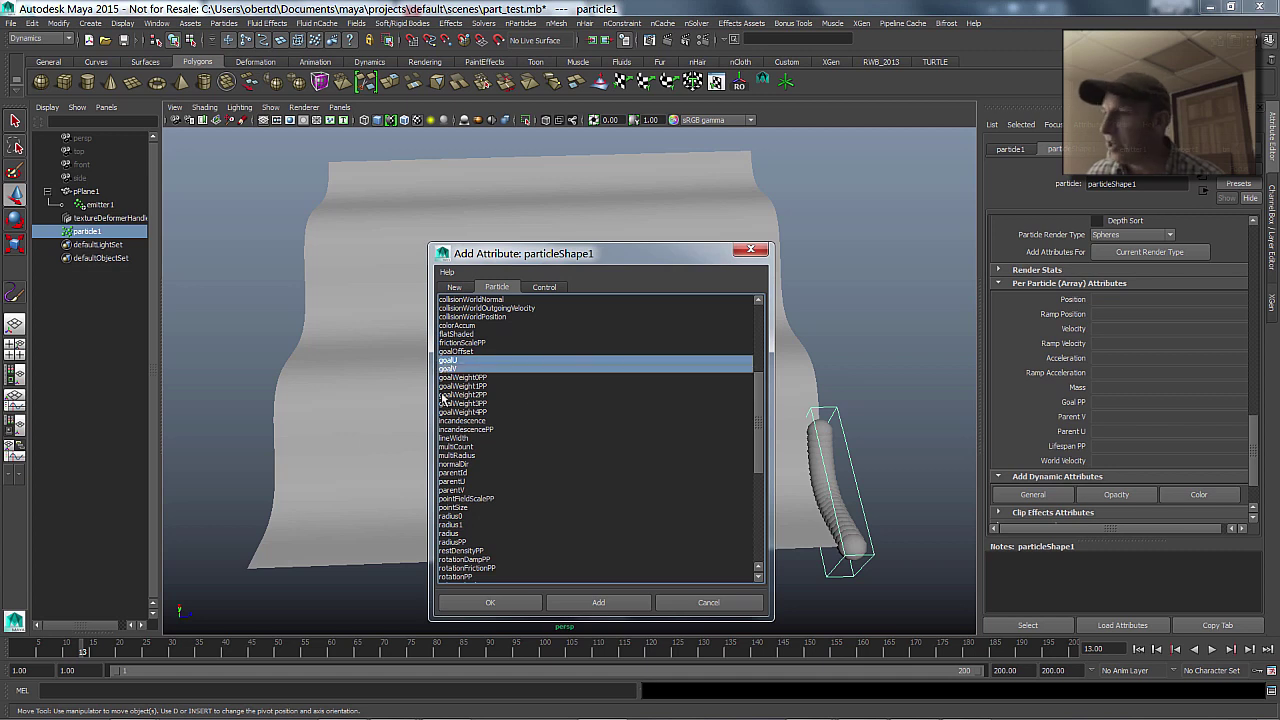
pyautogui.click(490, 603)
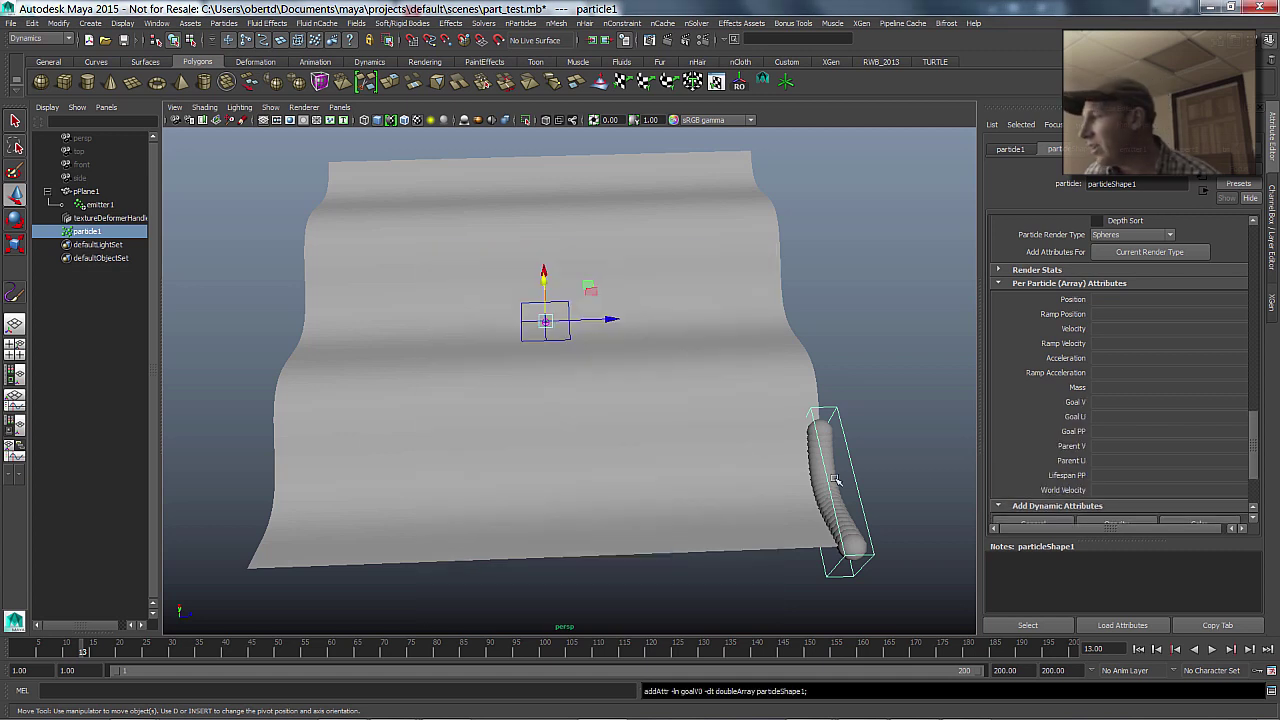
# Start a creation expression for Goal V containing particleShape1.goalV = particleShape1.parentV;.
pyautogui.rightClick(1116, 402)
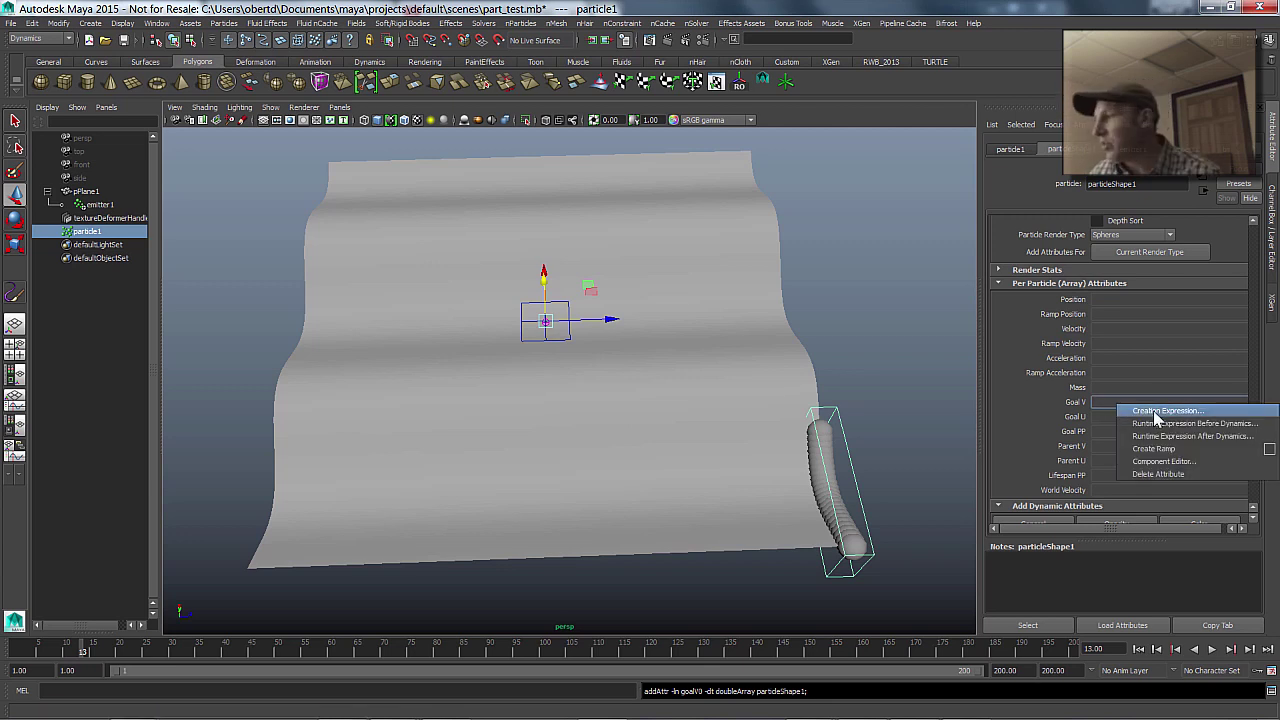
pyautogui.click(1154, 411)
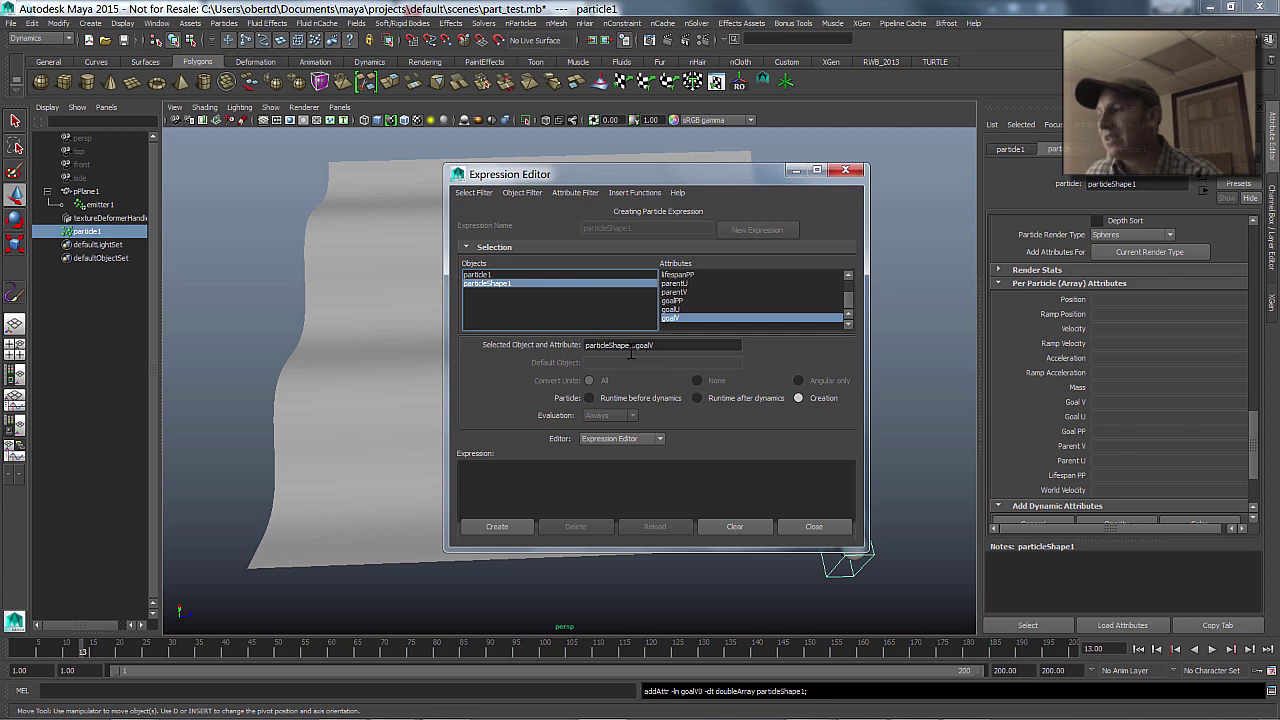
pyautogui.click(676, 292)
pyautogui.moveTo(680, 345); pyautogui.dragTo(532, 340)
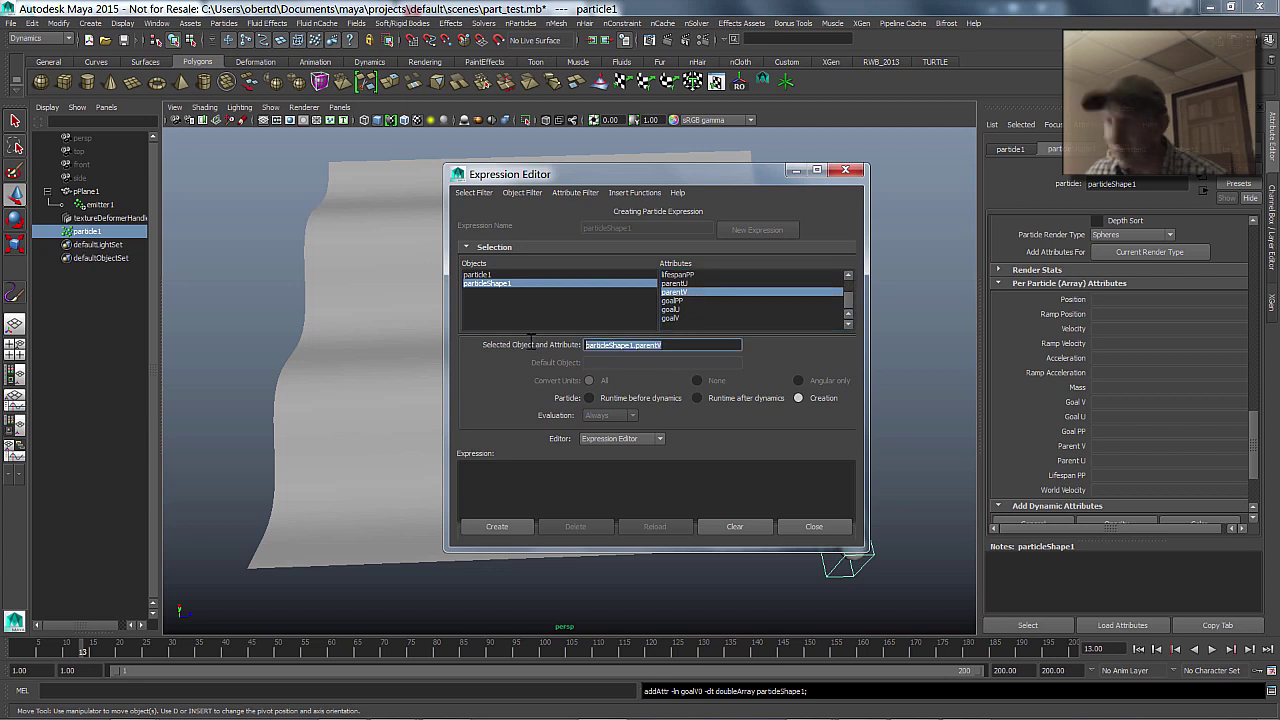
pyautogui.click(675, 318)
pyautogui.moveTo(672, 346); pyautogui.dragTo(519, 357)
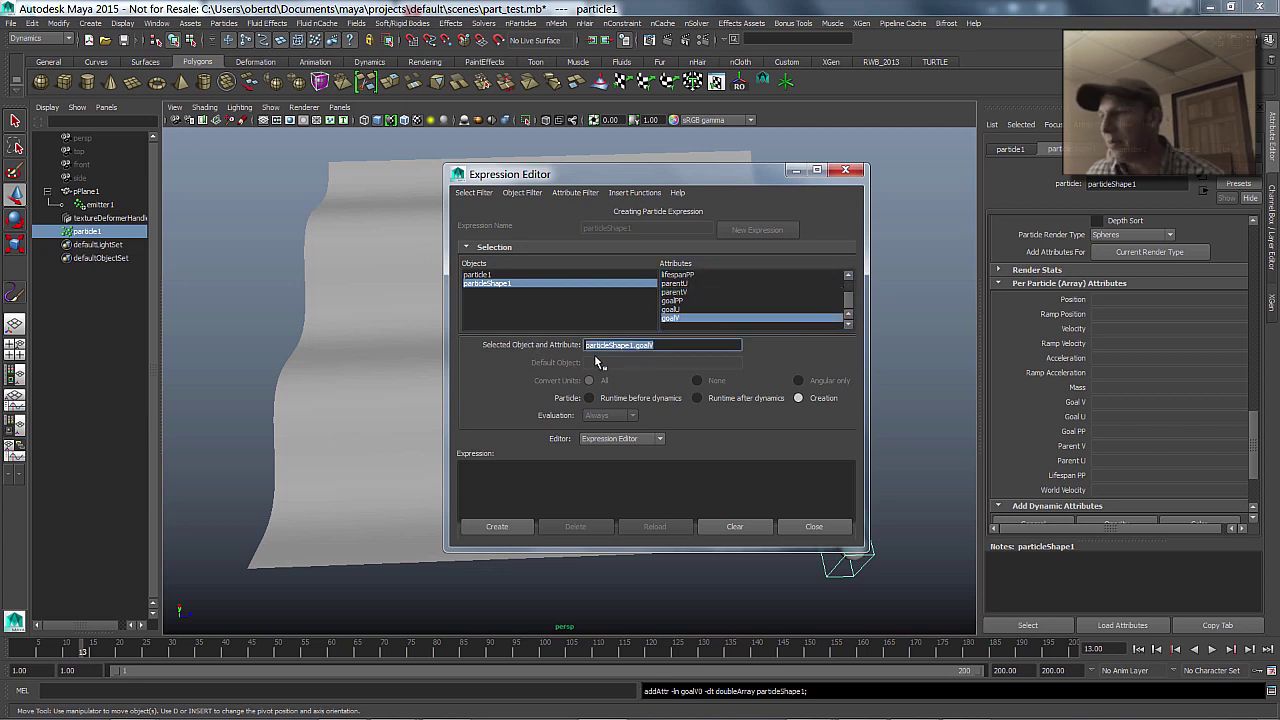
pyautogui.moveTo(640, 350); pyautogui.dragTo(537, 505)
pyautogui.click(581, 469)
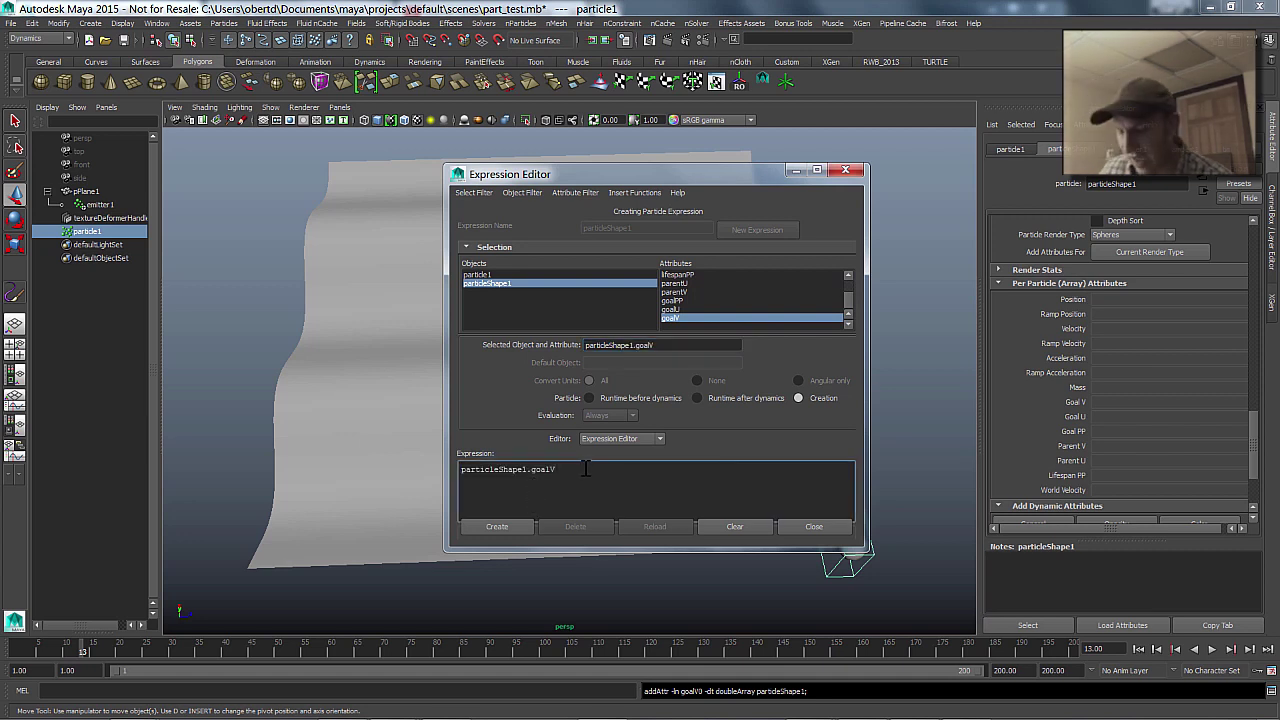
pyautogui.write('particleShape1.parentV')
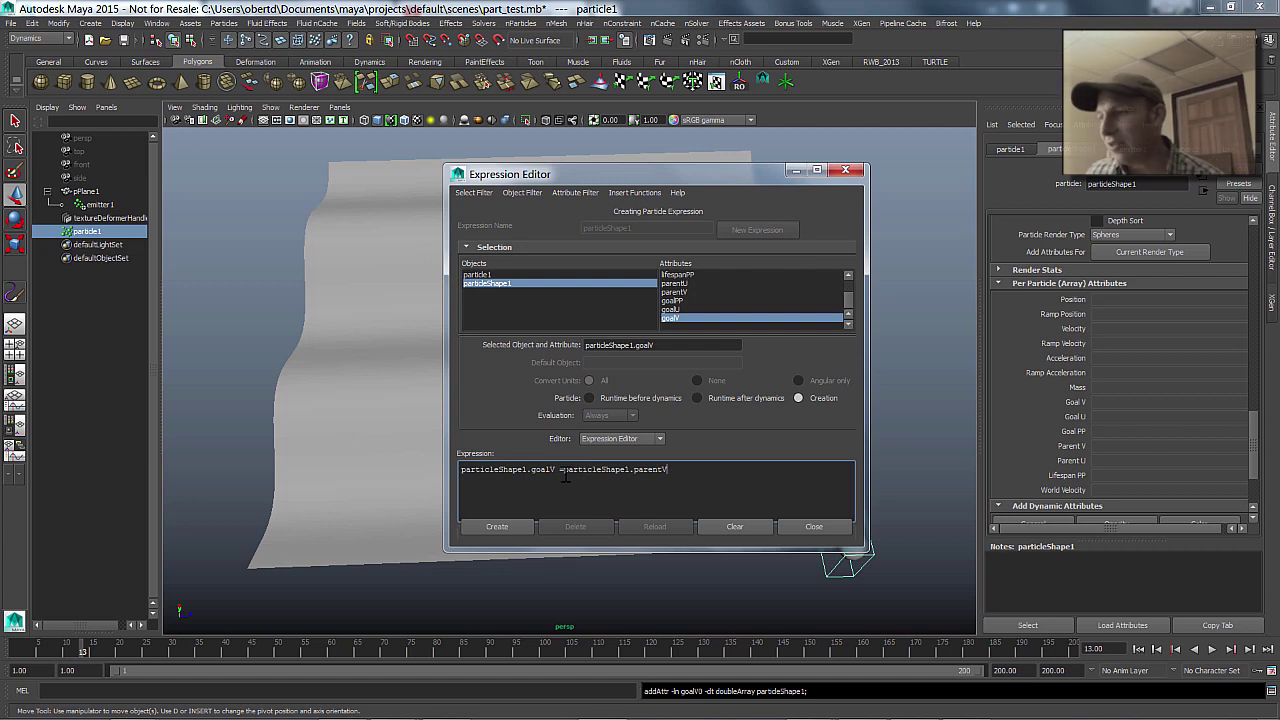
pyautogui.click(565, 470)
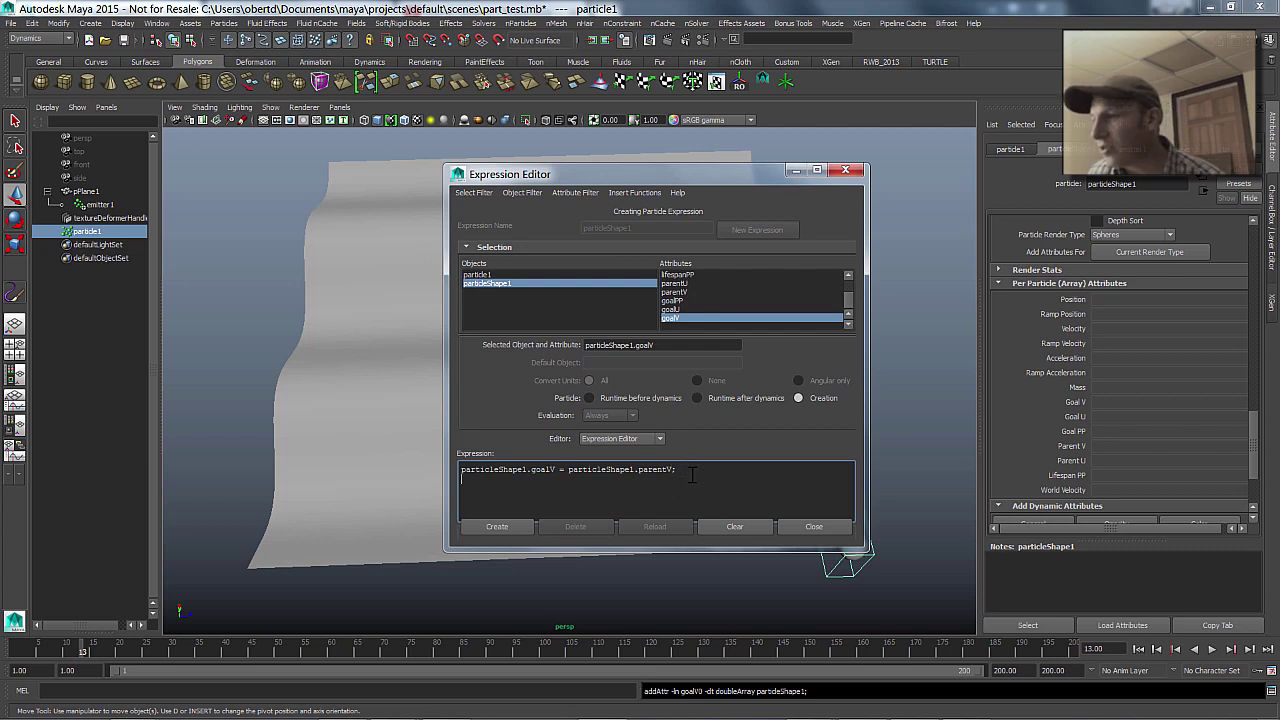
# Add the line particleShape1.goalU = particleShape1.parentU; below the goalV line, create the expression and minimize the editor.
pyautogui.moveTo(686, 471); pyautogui.dragTo(286, 457)
pyautogui.hotkey('ctrl', 'c')
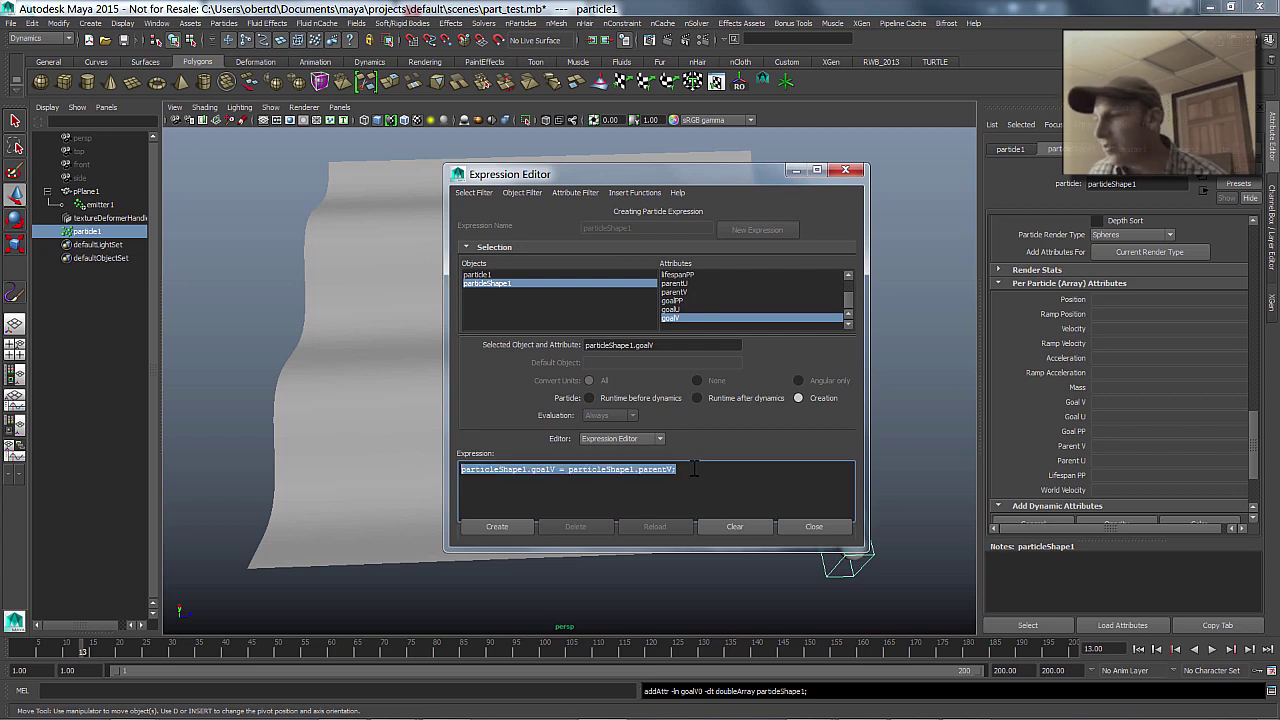
pyautogui.click(688, 471)
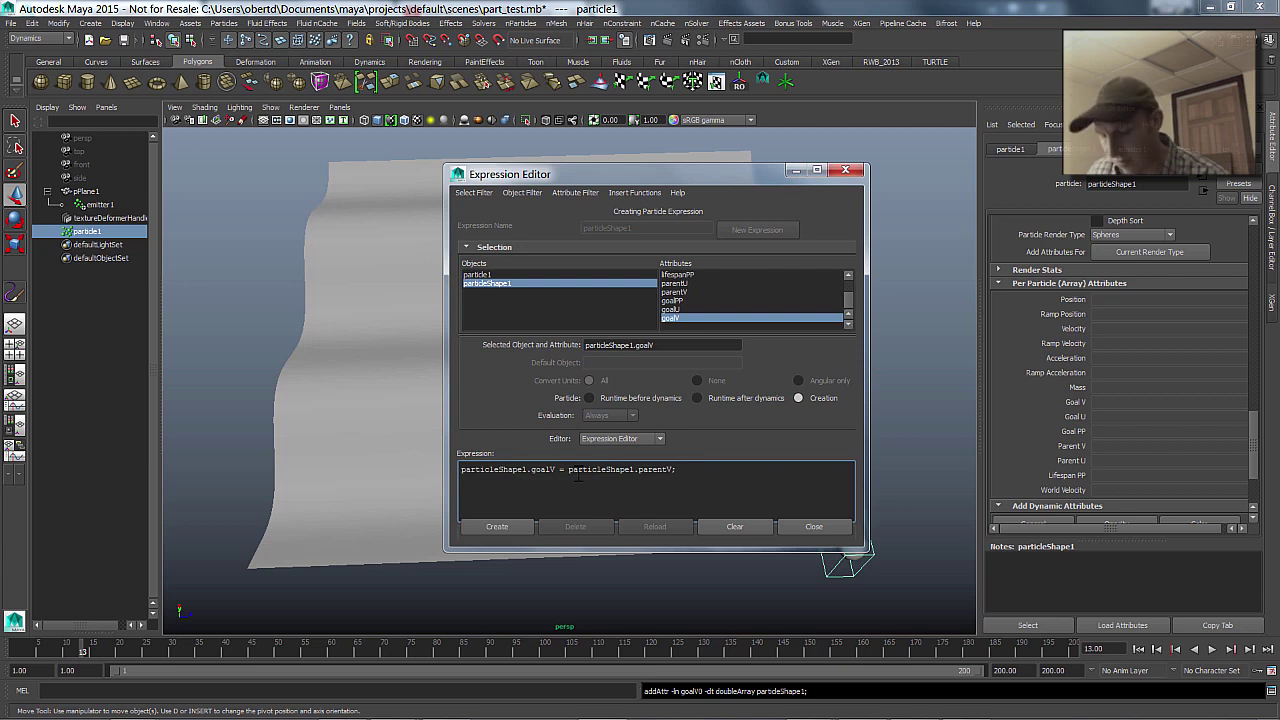
pyautogui.hotkey('ctrl', 'v')
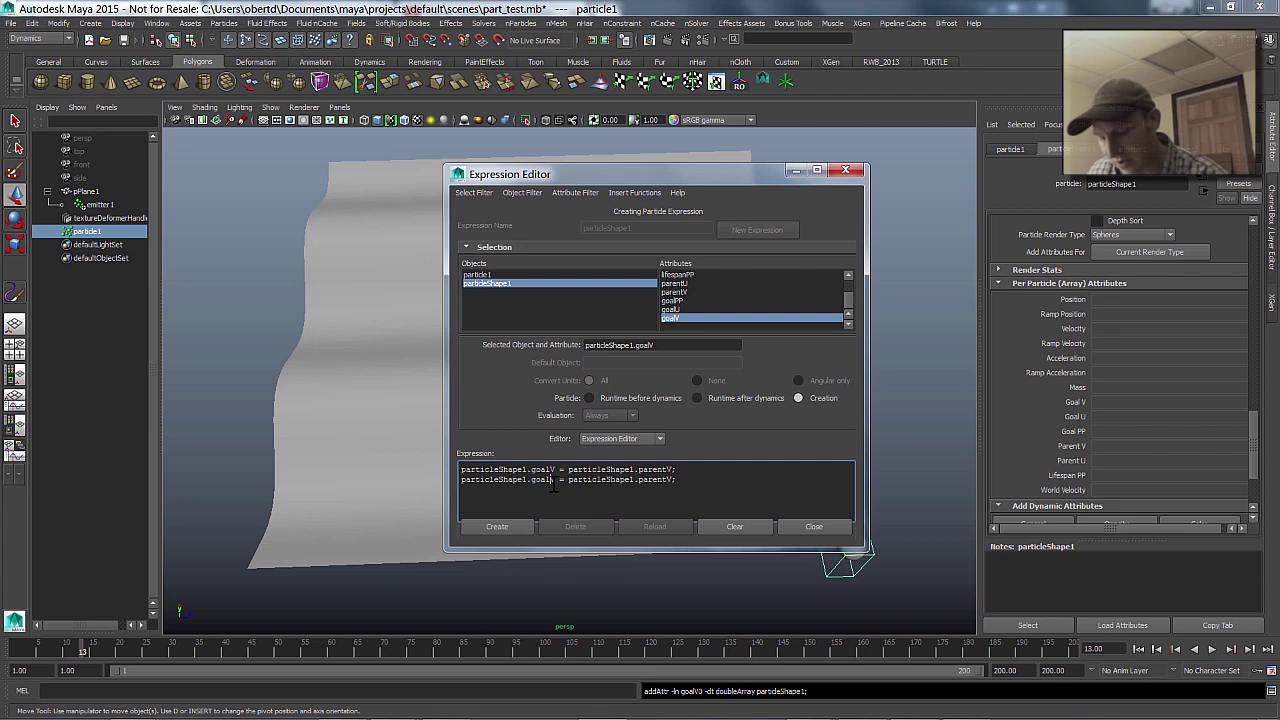
pyautogui.click(553, 480)
pyautogui.write('U')
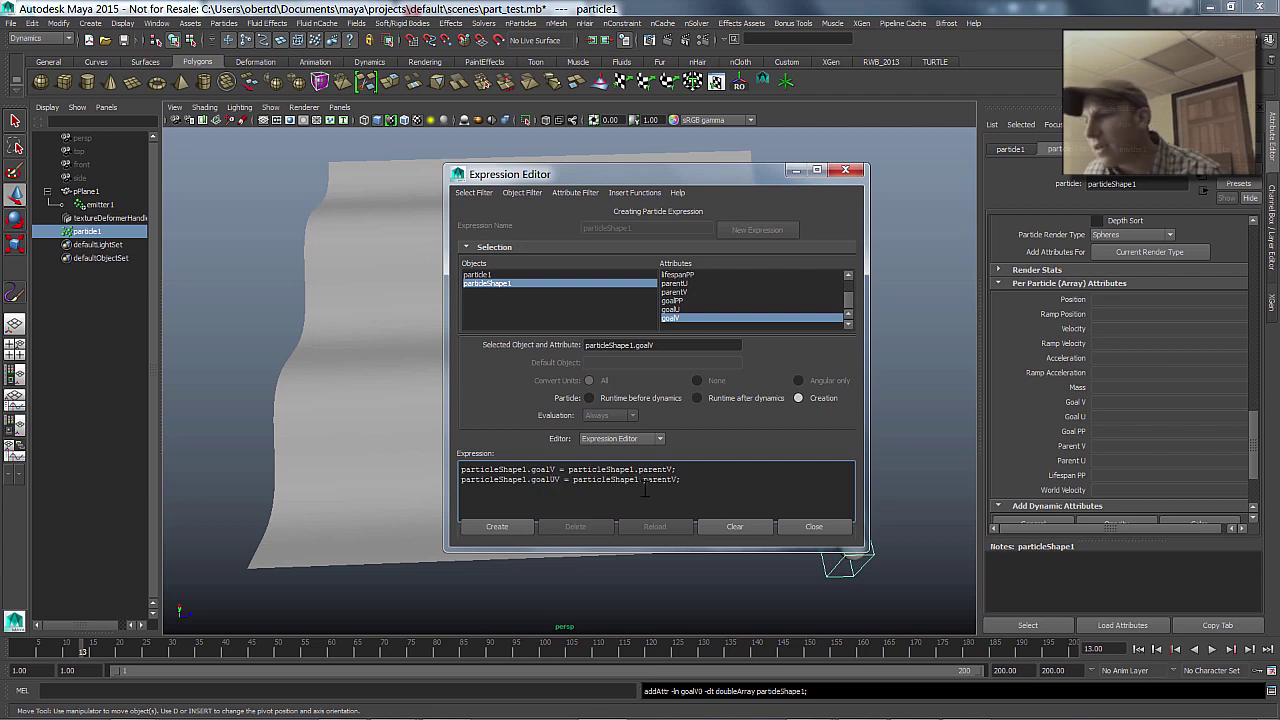
pyautogui.press('Delete')
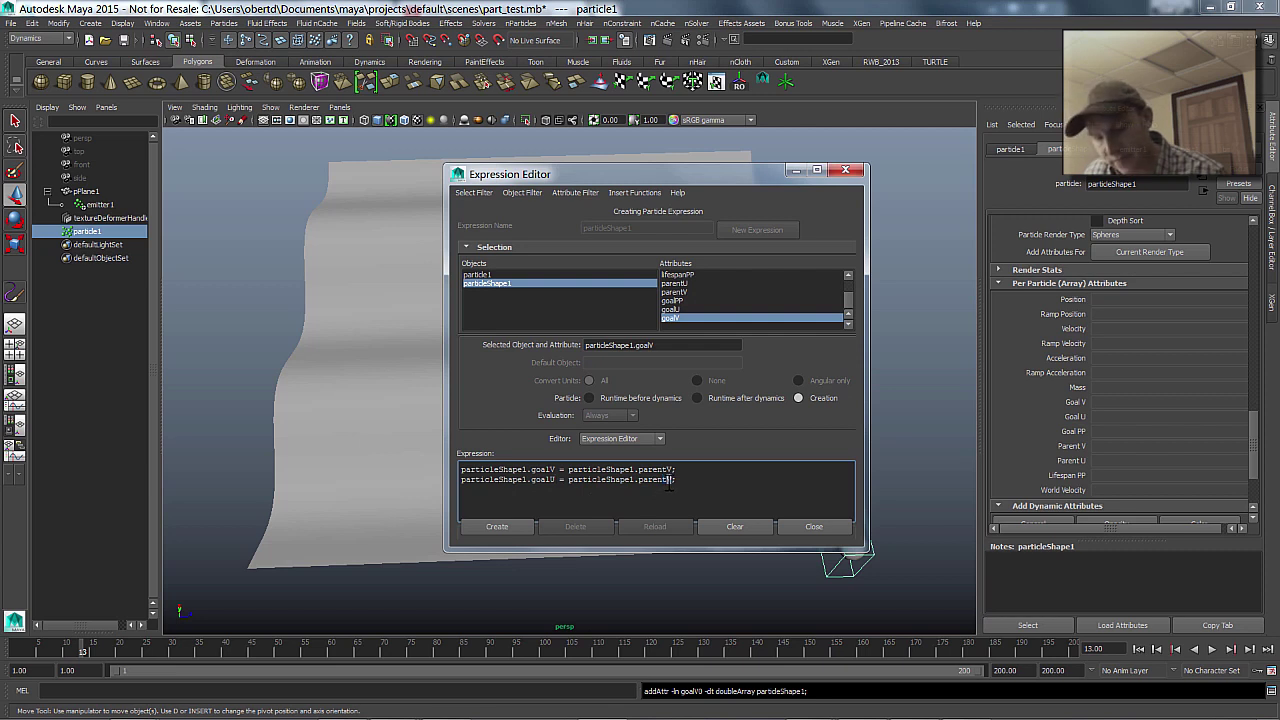
pyautogui.click(500, 526)
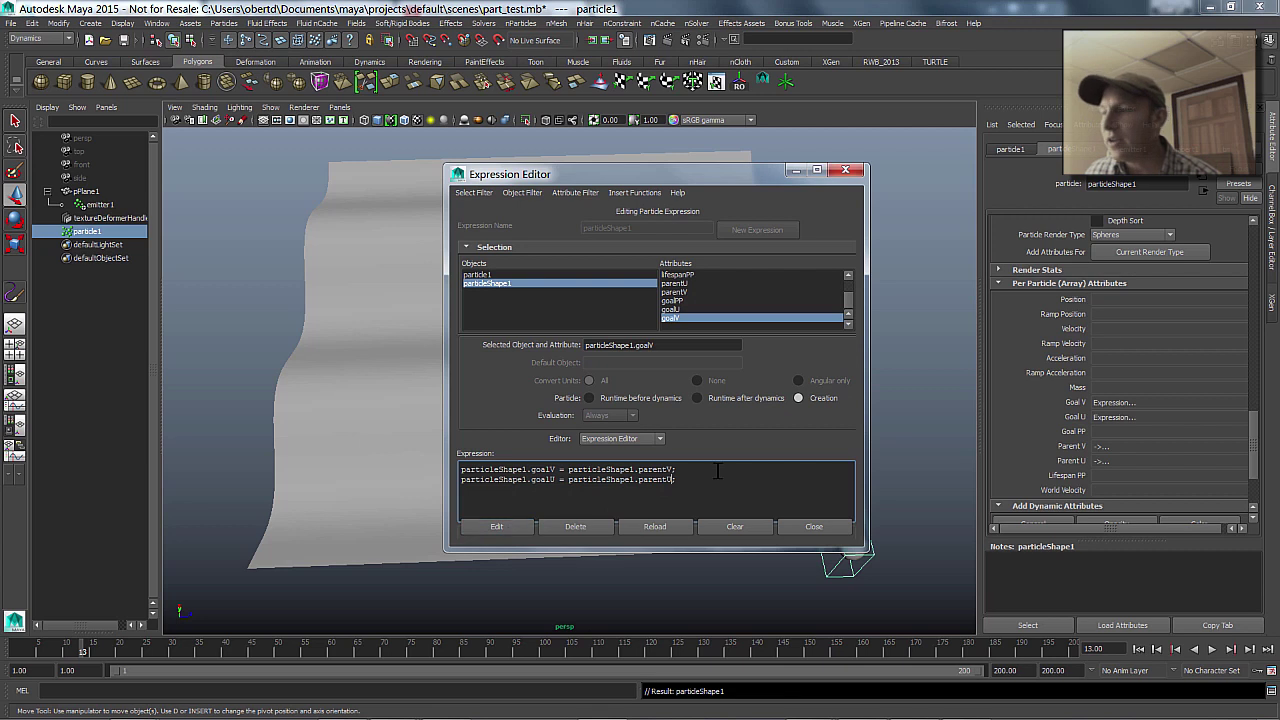
pyautogui.click(795, 170)
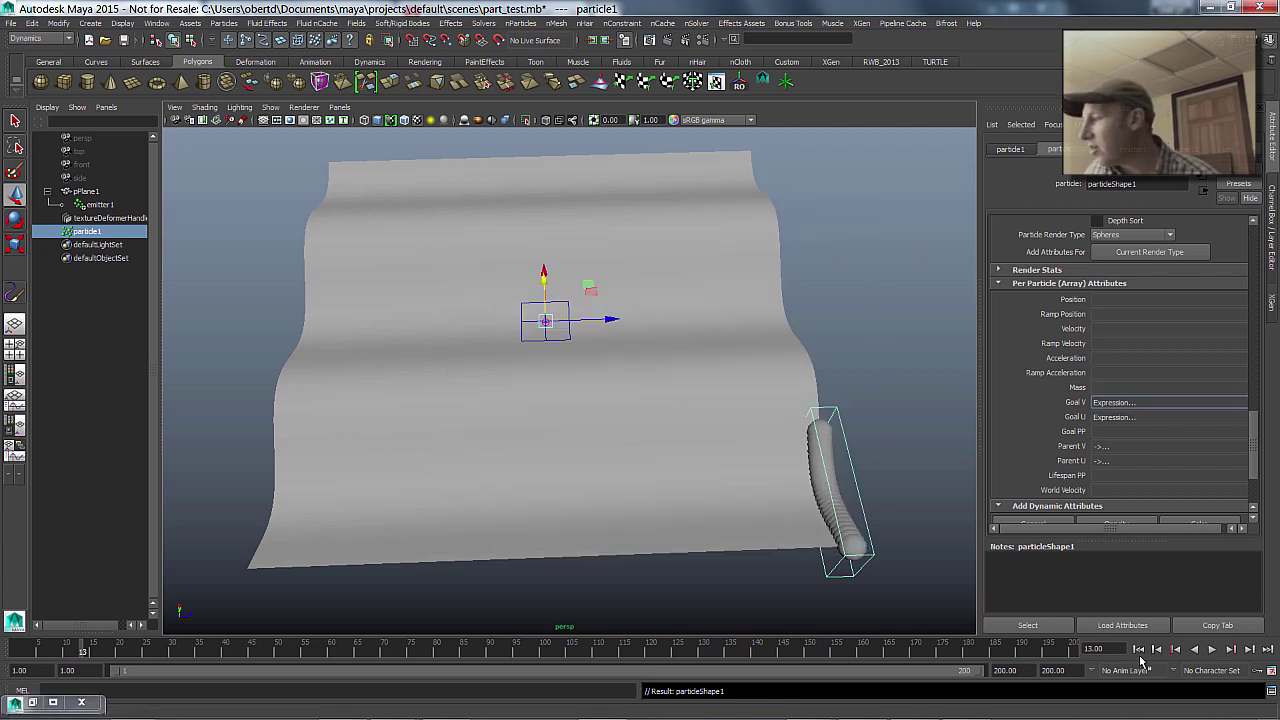
# Replay the simulation from the first frame to check how the spheres follow the plane, then return to frame 1.
pyautogui.click(1139, 649)
pyautogui.click(1212, 649)
pyautogui.keyDown('alt'); pyautogui.moveTo(730, 400); pyautogui.dragTo(679, 298); pyautogui.keyUp('alt')
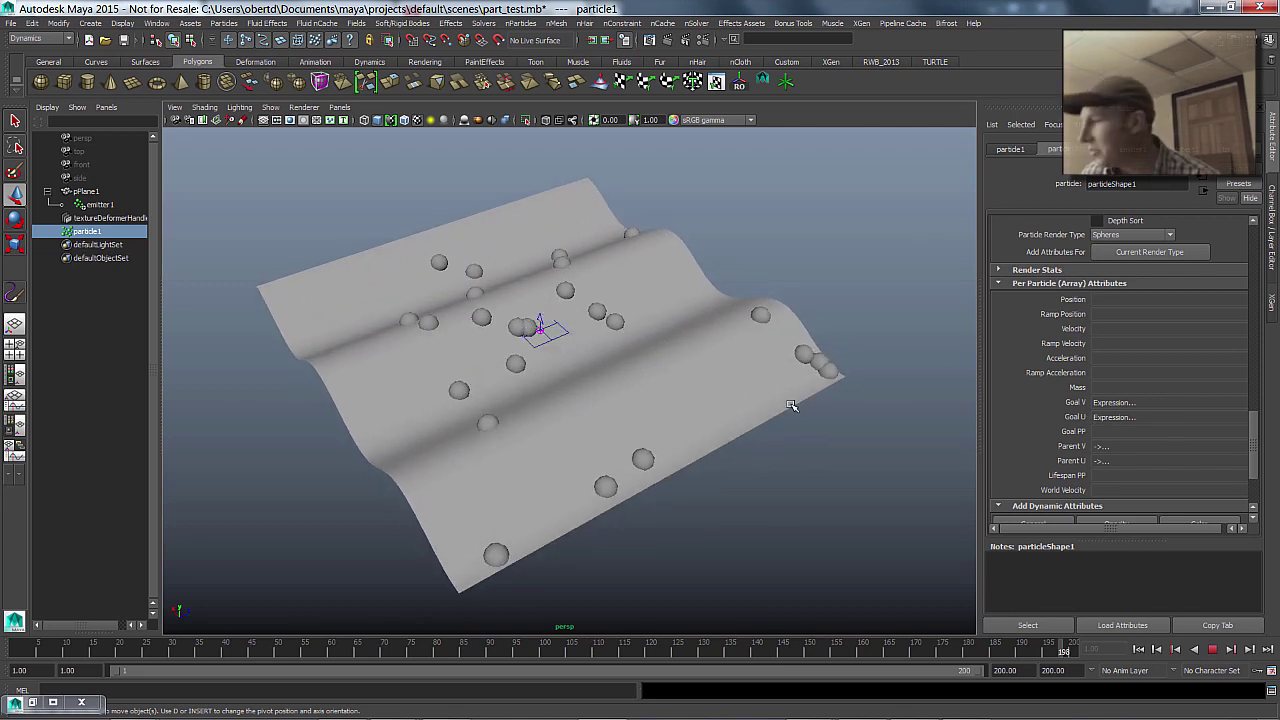
pyautogui.click(1212, 649)
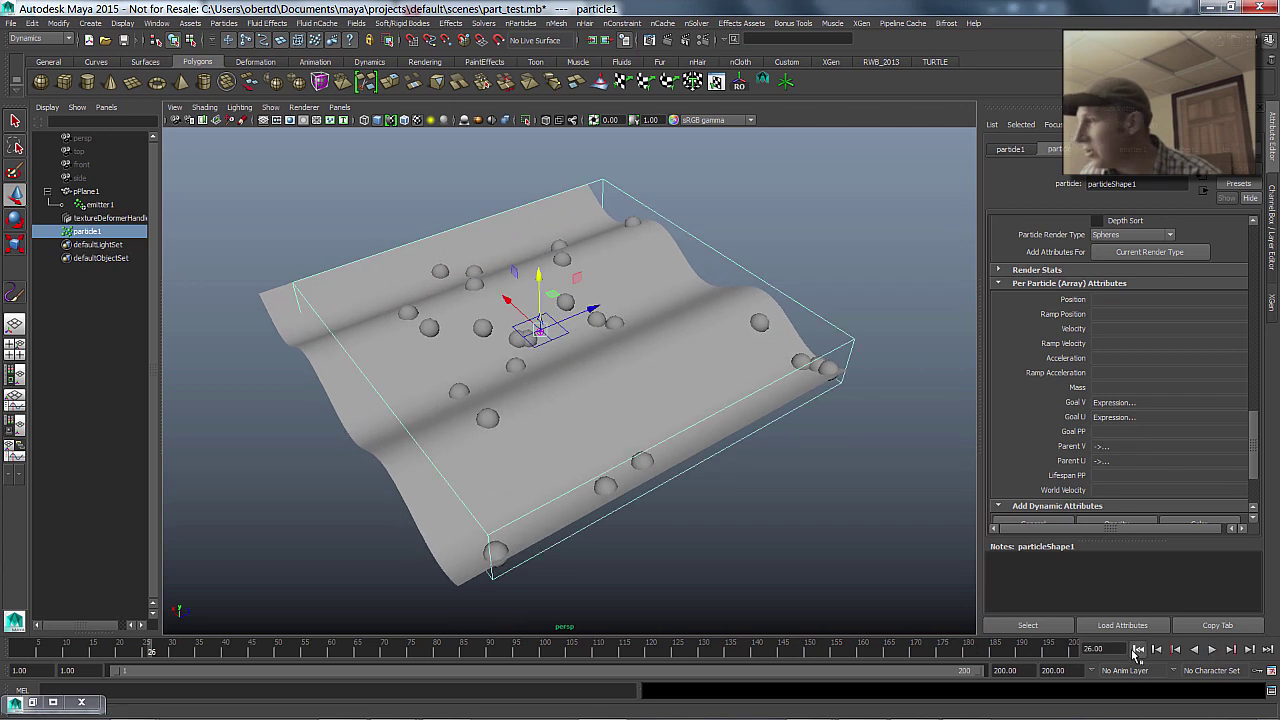
pyautogui.click(1138, 649)
# Create a polygon cube at the plane's centre and assign the existing lambert2 material to it.
pyautogui.keyDown('alt'); pyautogui.moveTo(548, 260); pyautogui.dragTo(697, 207); pyautogui.keyUp('alt')
pyautogui.click(504, 210)
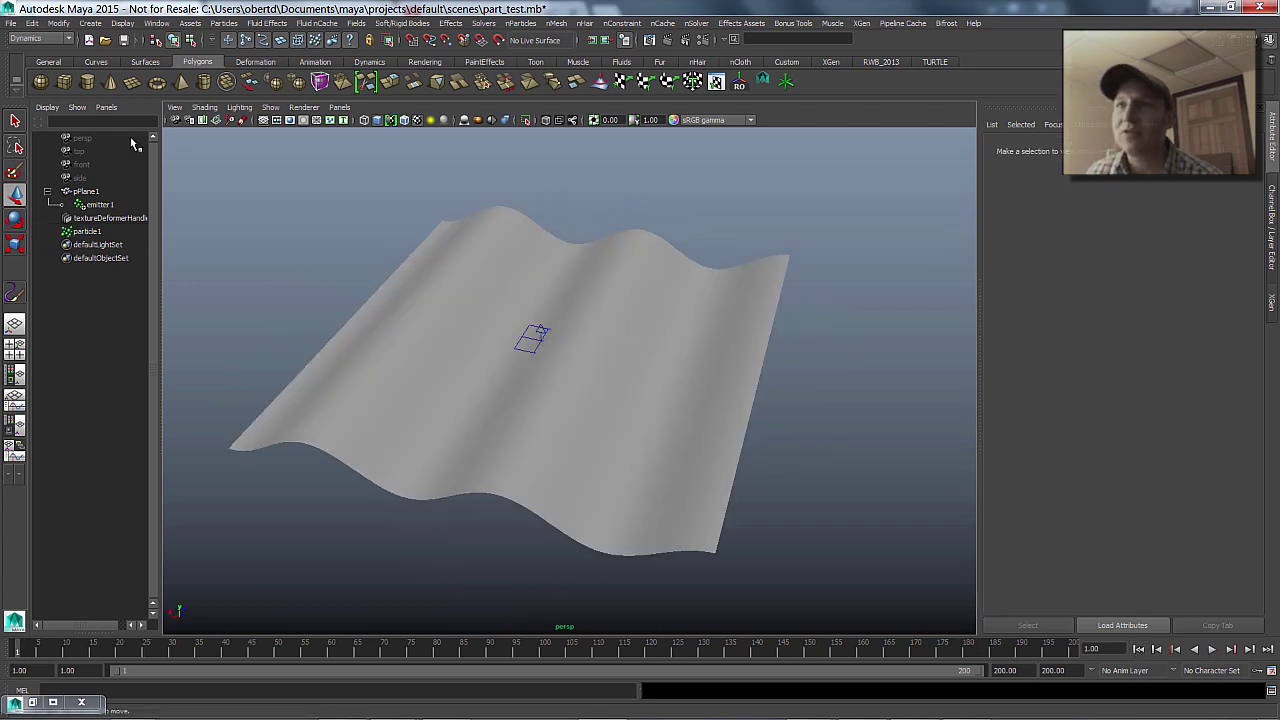
pyautogui.click(64, 81)
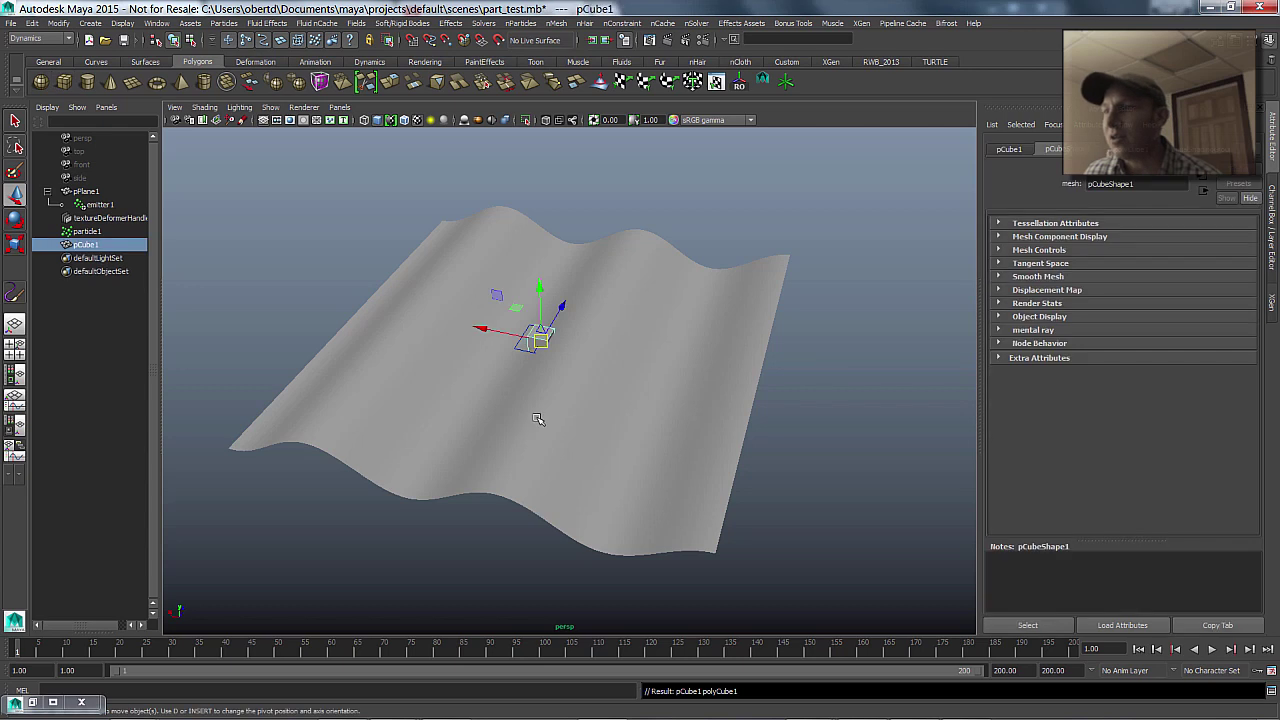
pyautogui.keyDown('alt'); pyautogui.moveTo(520, 420); pyautogui.dragTo(874, 423, button='right'); pyautogui.keyUp('alt')
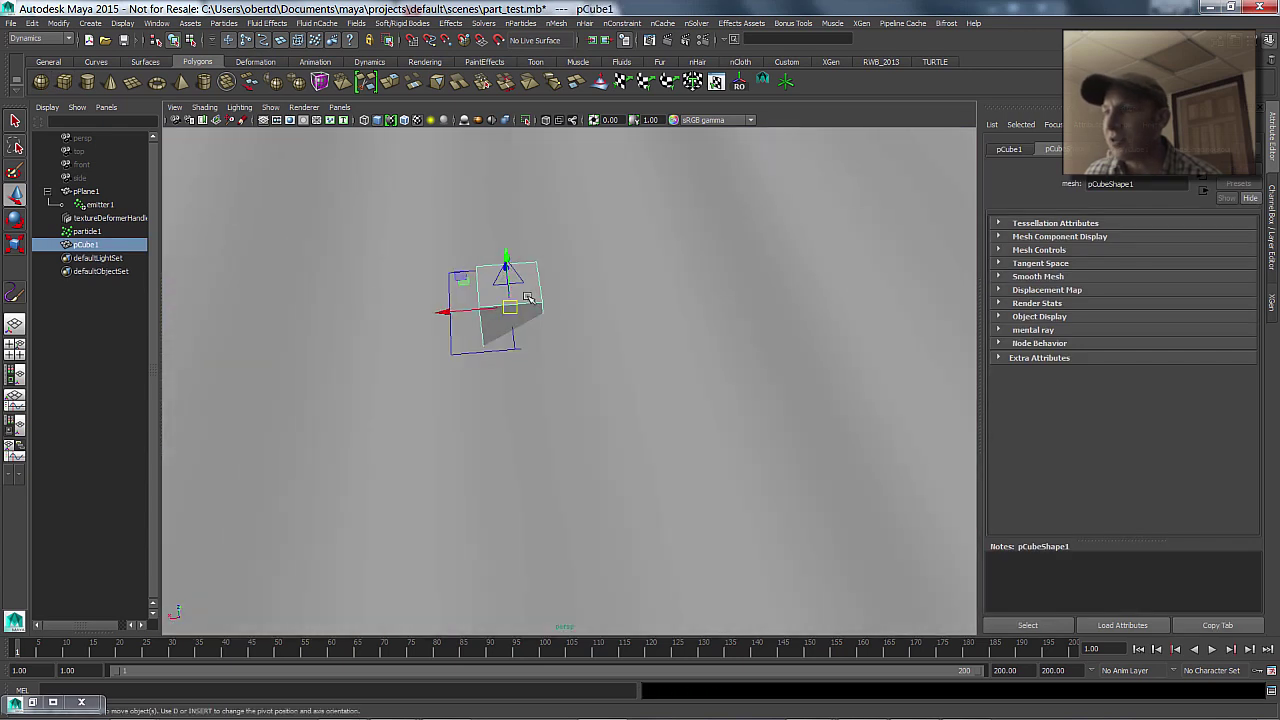
pyautogui.rightClick(534, 300)
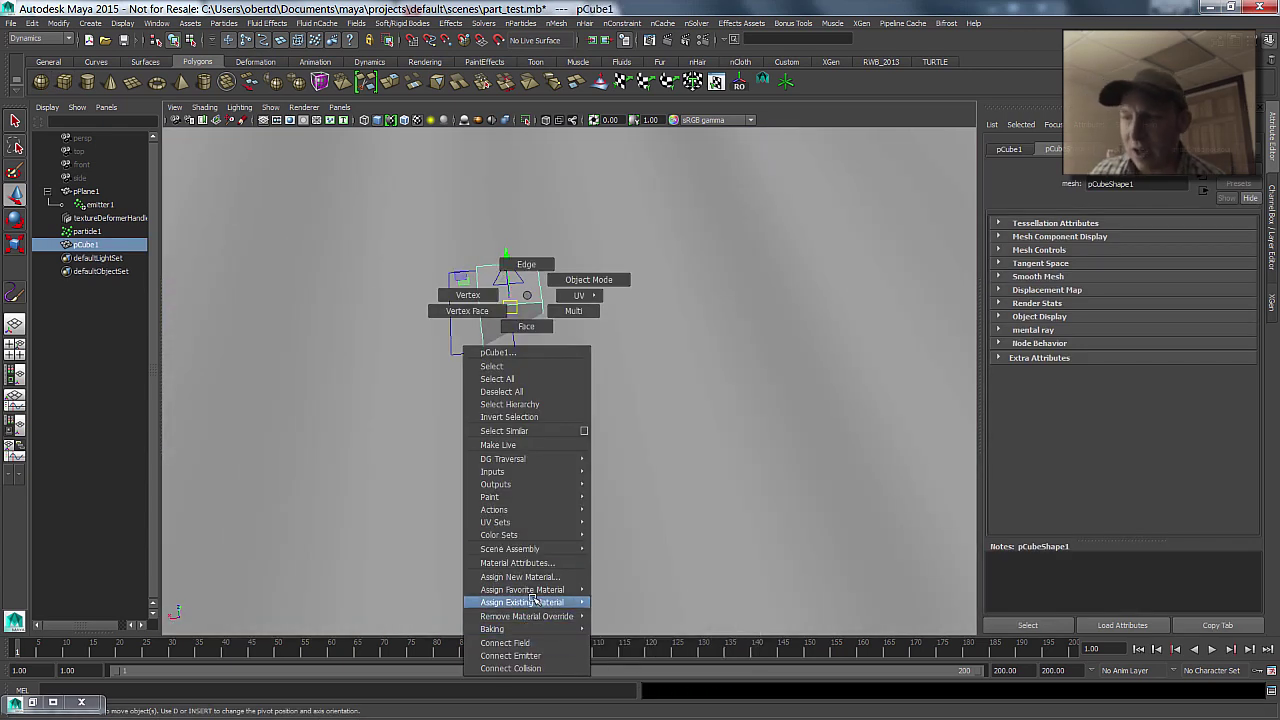
pyautogui.moveTo(553, 601)
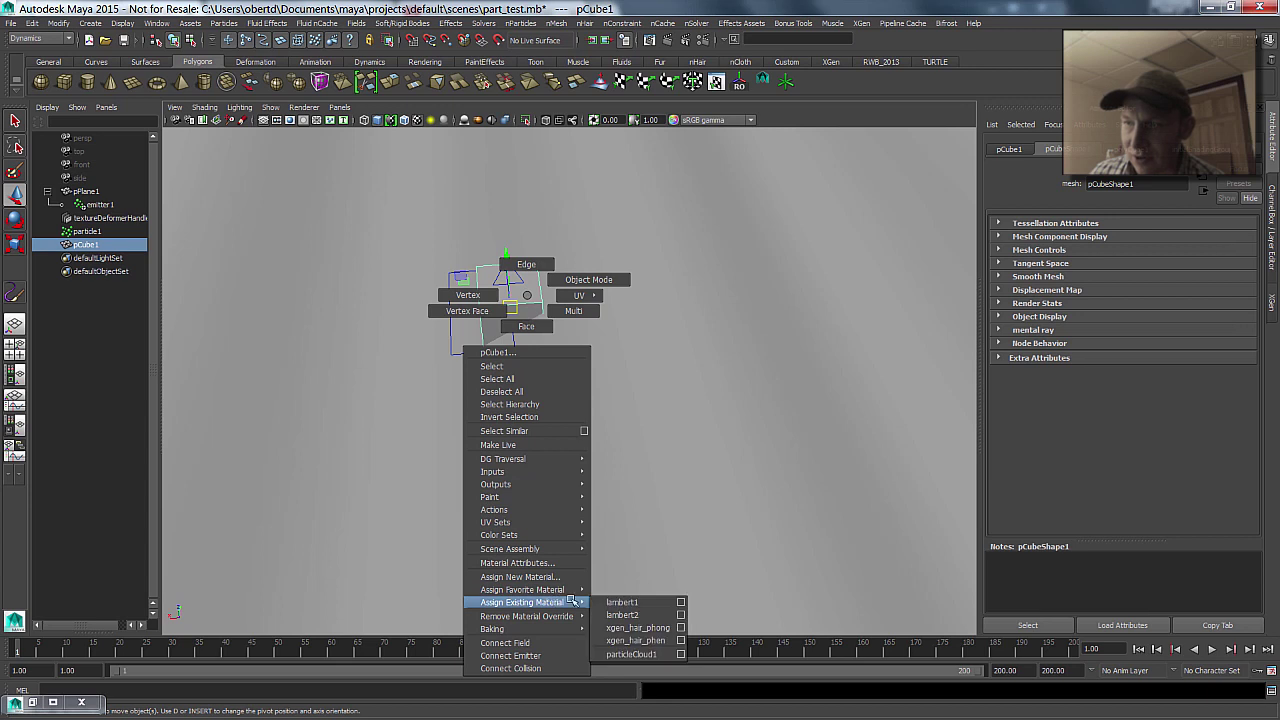
pyautogui.click(640, 612)
pyautogui.keyDown('alt'); pyautogui.moveTo(640, 420); pyautogui.dragTo(383, 398, button='right'); pyautogui.keyUp('alt')
pyautogui.moveTo(383, 398)
pyautogui.keyDown('alt'); pyautogui.mouseDown()
pyautogui.moveTo(514, 409)
pyautogui.moveTo(594, 443)
pyautogui.moveTo(680, 386)
pyautogui.moveTo(541, 303)
pyautogui.mouseUp(); pyautogui.keyUp('alt')
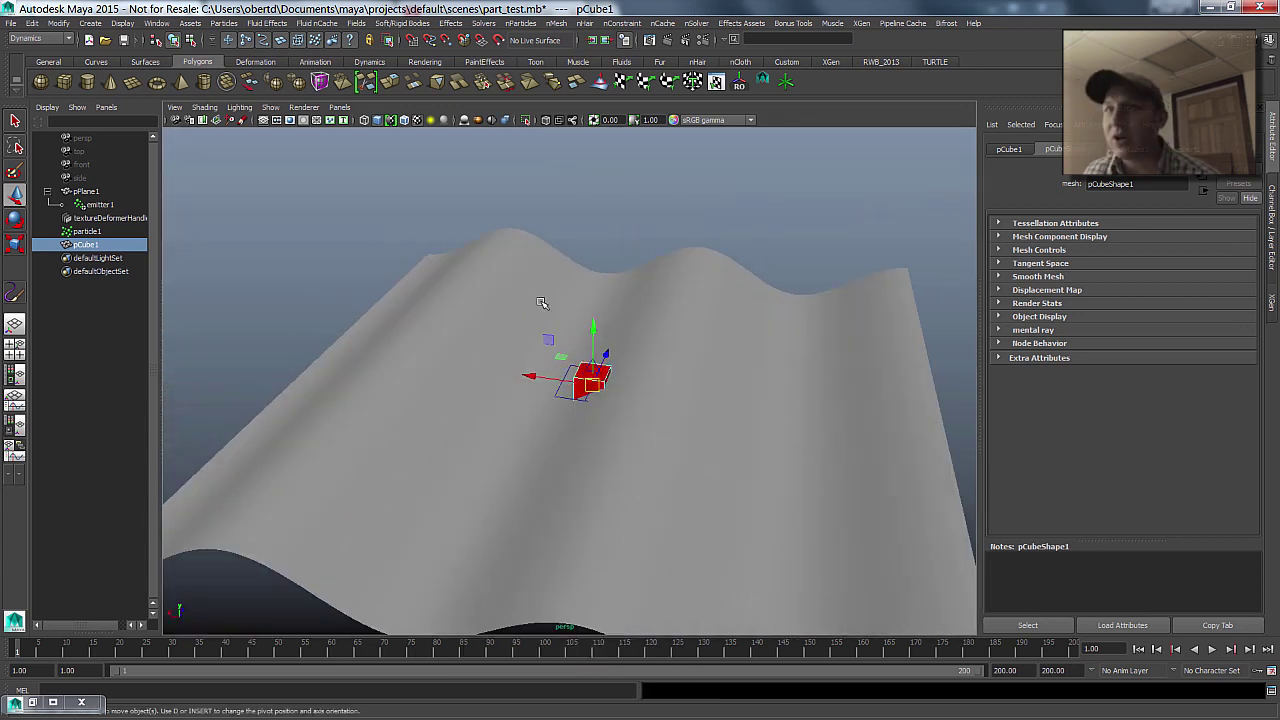
pyautogui.click(334, 265)
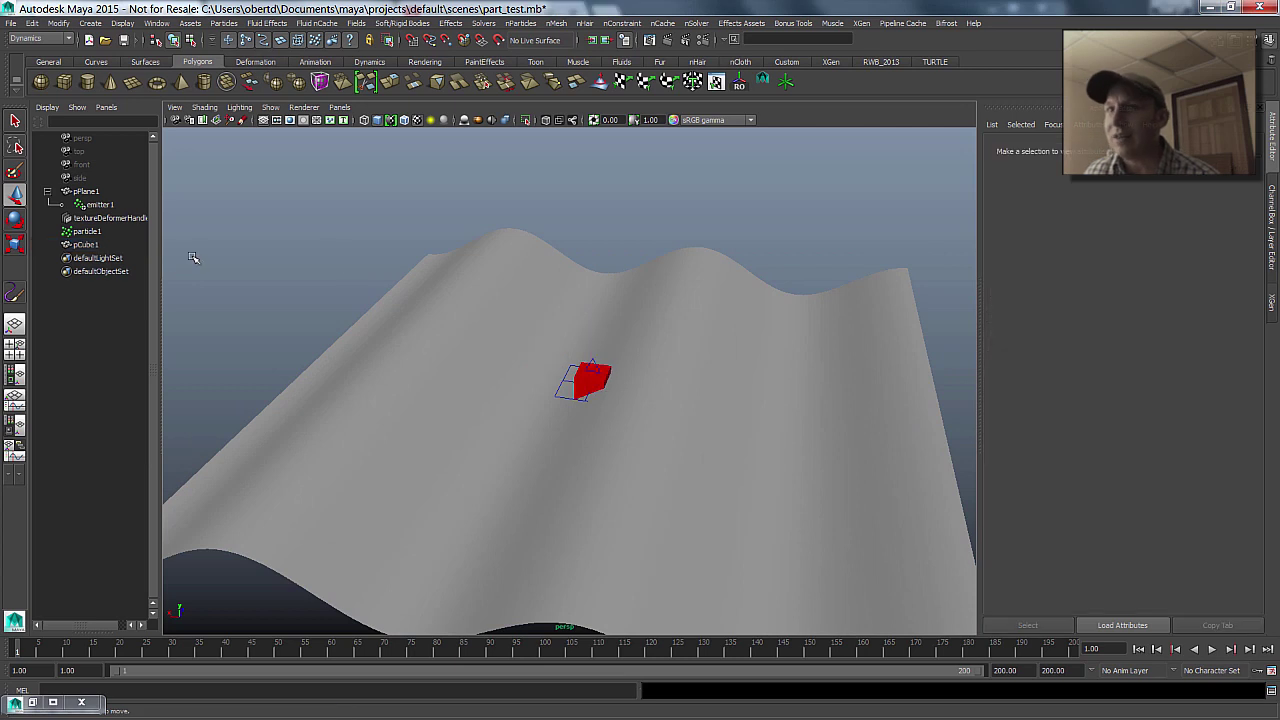
# Create a particle instancer that instances the red cube onto particleShape1, using World position and no rotation options.
pyautogui.click(88, 249)
pyautogui.press('space')
pyautogui.moveTo(450, 285); pyautogui.dragTo(547, 404)
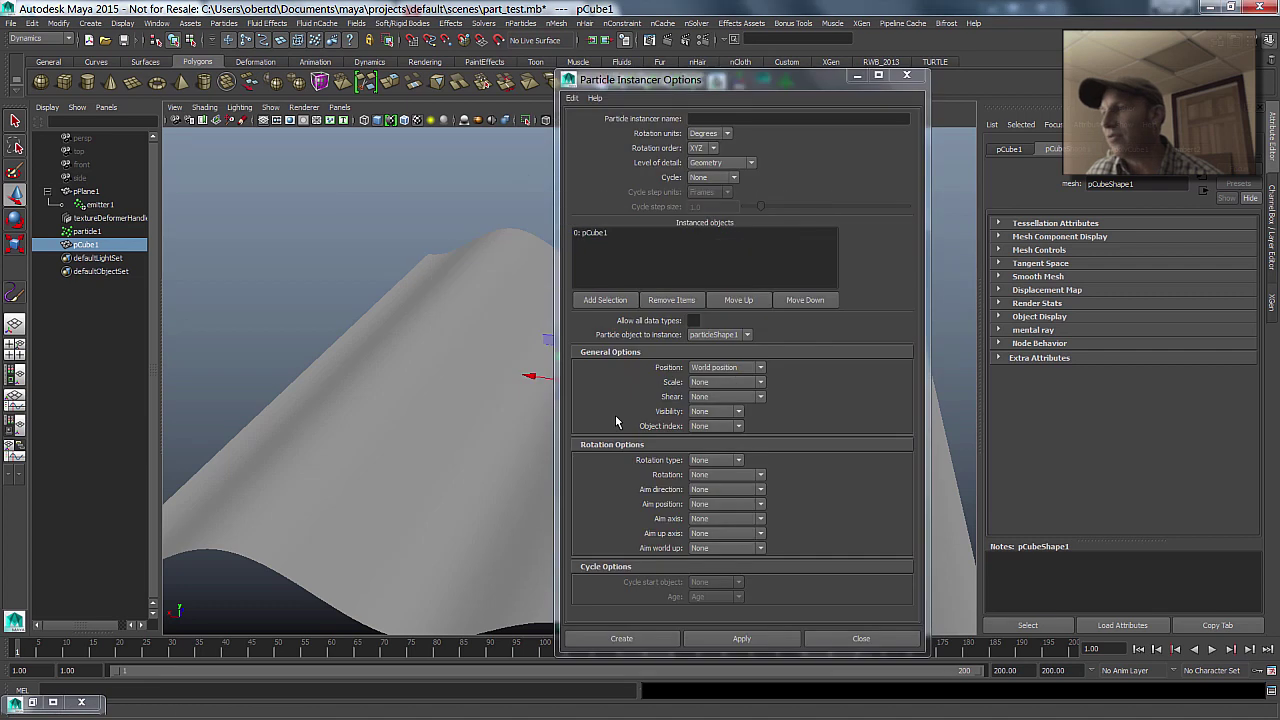
pyautogui.click(630, 235)
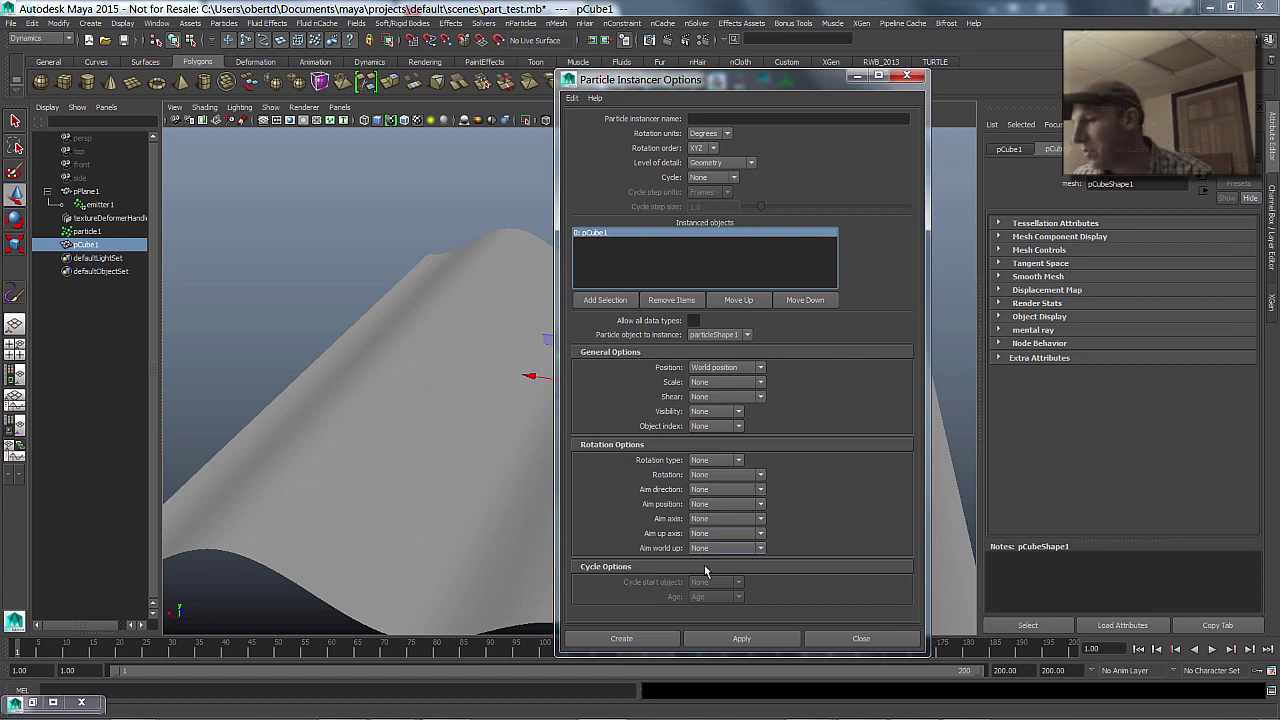
pyautogui.click(620, 636)
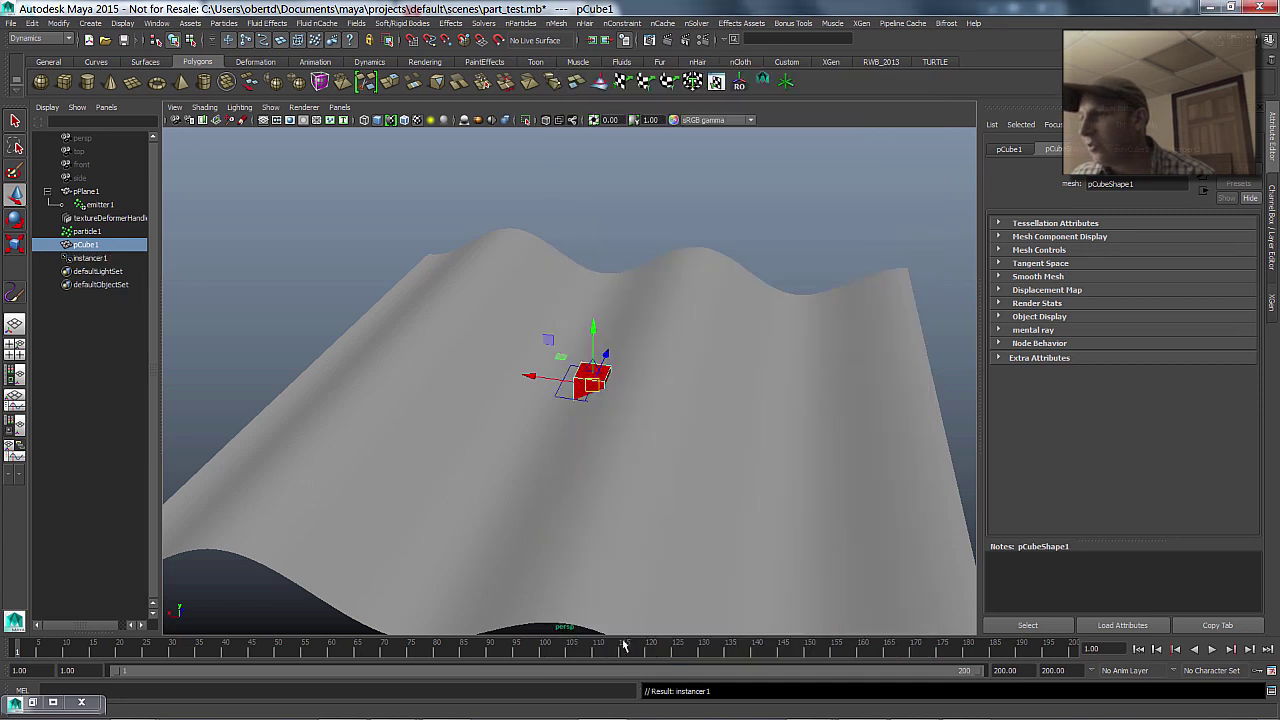
# Play the simulation briefly and examine how the instanced cubes are oriented on the rippling plane.
pyautogui.click(1212, 649)
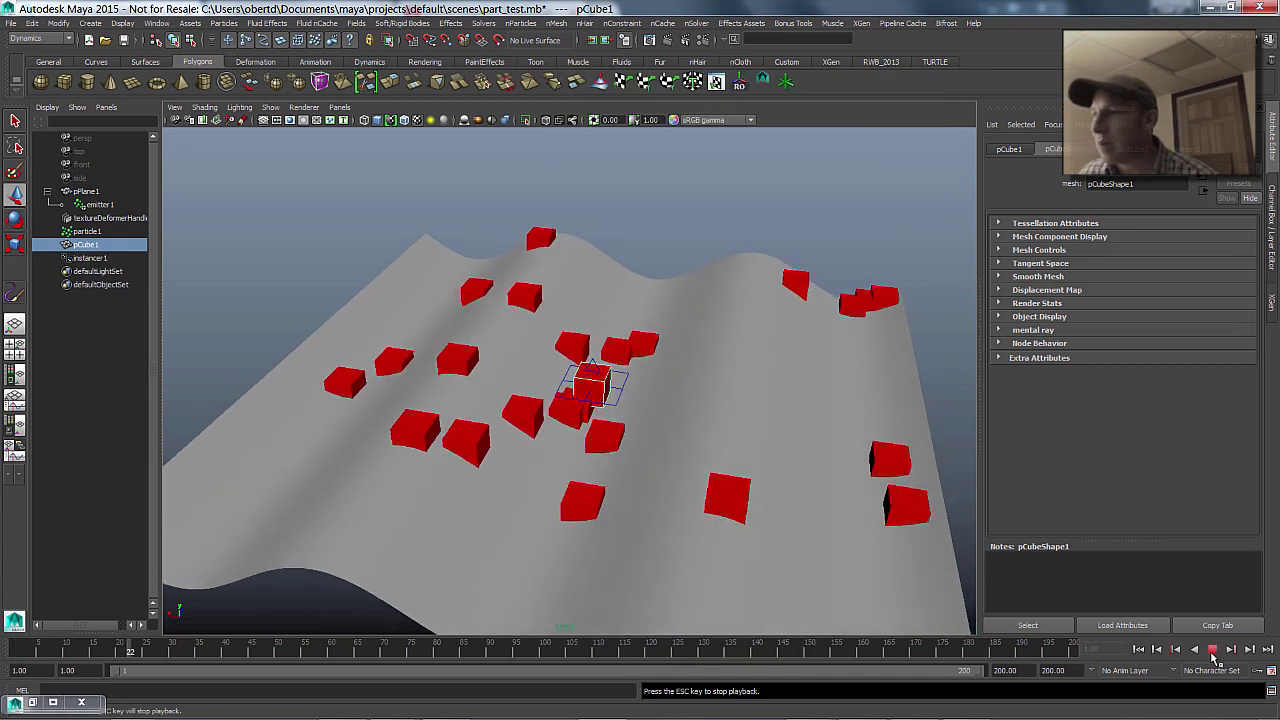
pyautogui.click(1212, 649)
pyautogui.moveTo(736, 317)
pyautogui.keyDown('alt'); pyautogui.mouseDown()
pyautogui.moveTo(674, 309)
pyautogui.moveTo(714, 306)
pyautogui.mouseUp(); pyautogui.keyUp('alt')
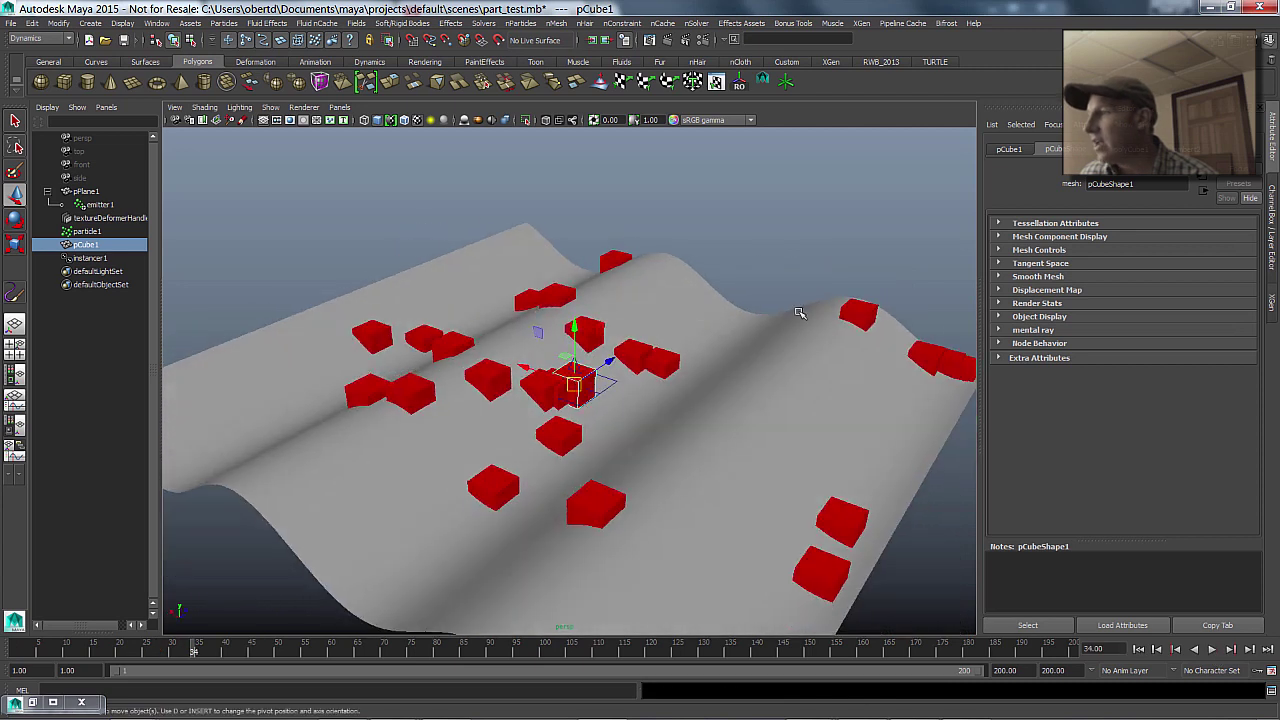
pyautogui.click(835, 290)
pyautogui.keyDown('alt'); pyautogui.moveTo(814, 383); pyautogui.dragTo(762, 405); pyautogui.keyUp('alt')
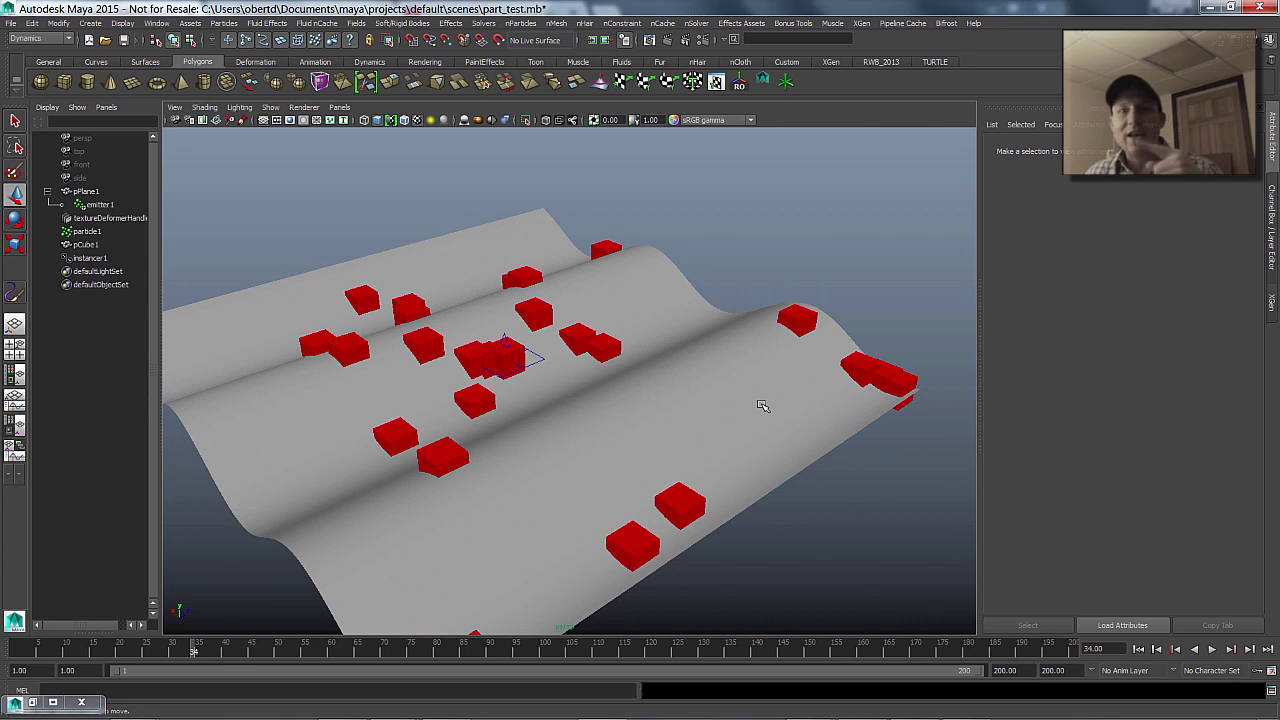
# Select the particles, bring up the particleShape1 attributes, and consult the closestPointOnMesh node documentation in the browser.
pyautogui.click(889, 378)
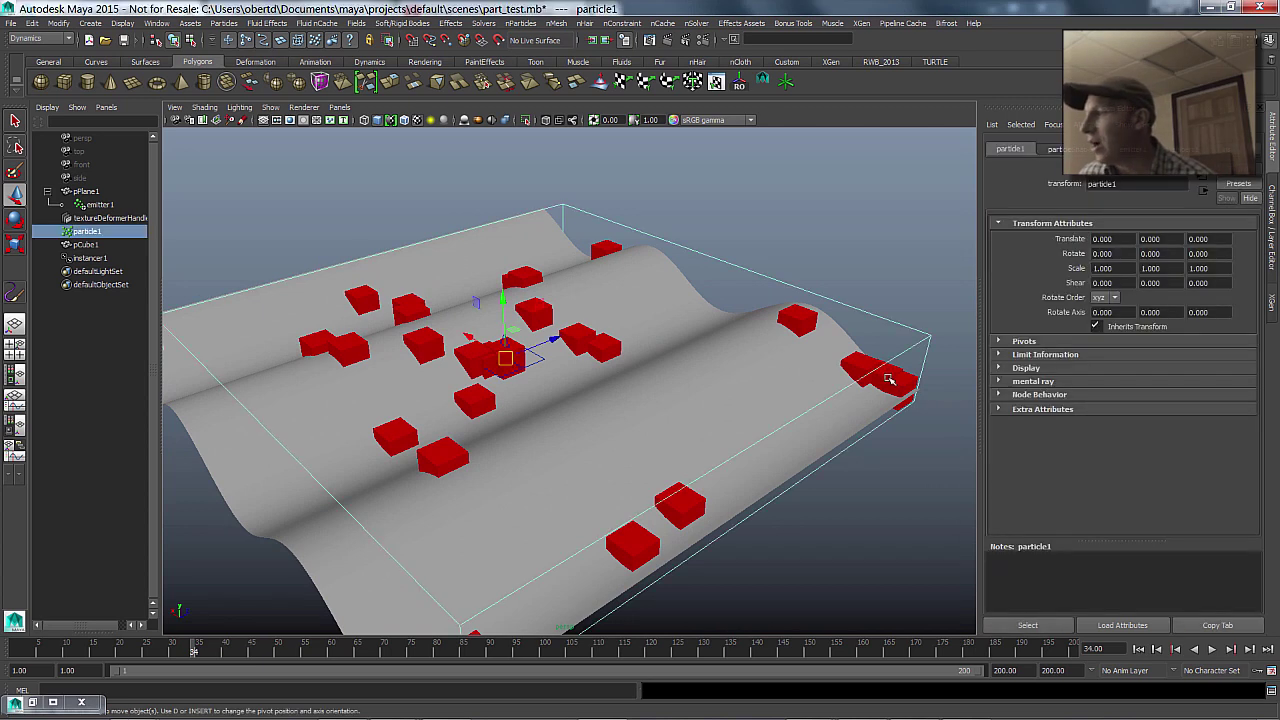
pyautogui.click(1053, 150)
pyautogui.moveTo(1255, 468); pyautogui.dragTo(1255, 436)
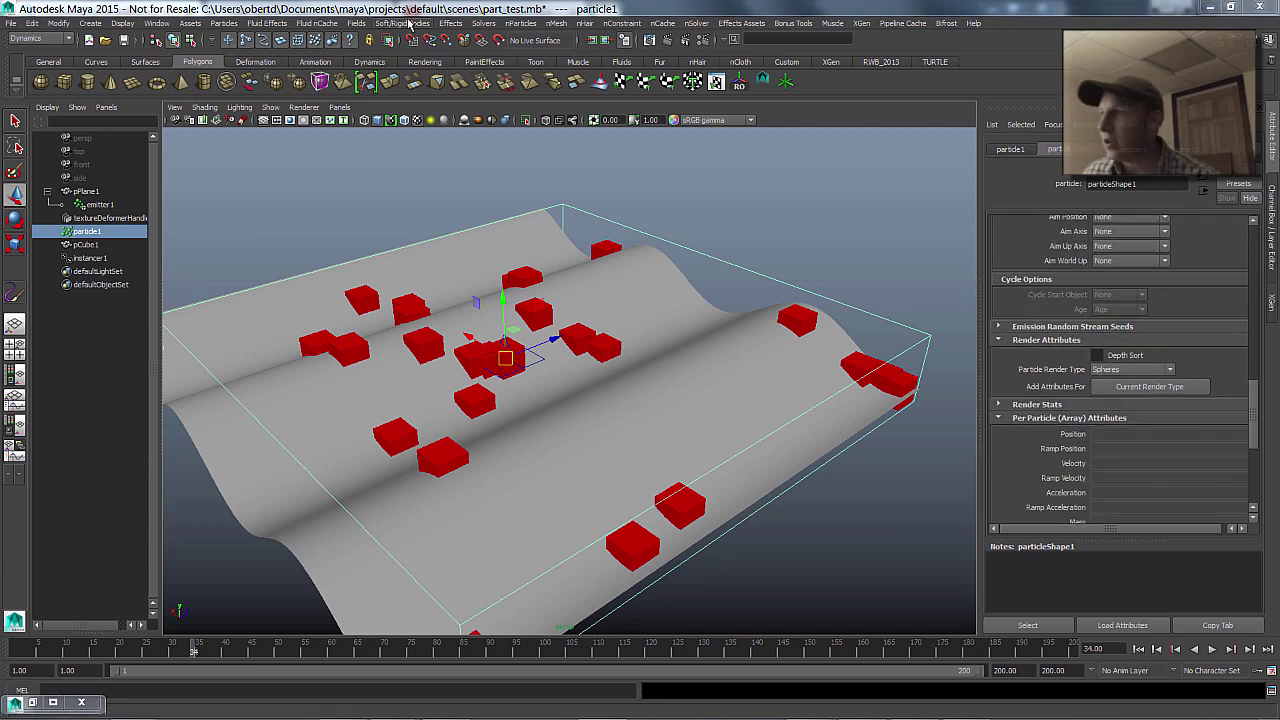
pyautogui.hotkey('alt', 'Tab')
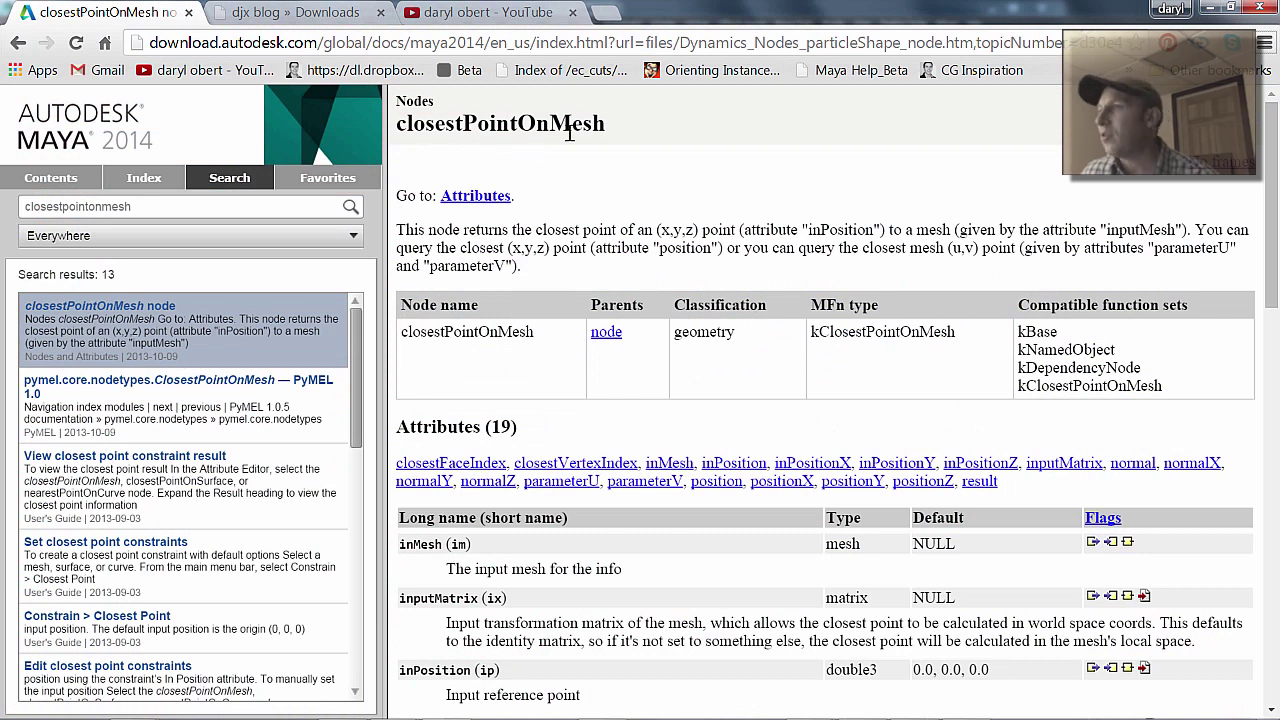
pyautogui.click(1210, 7)
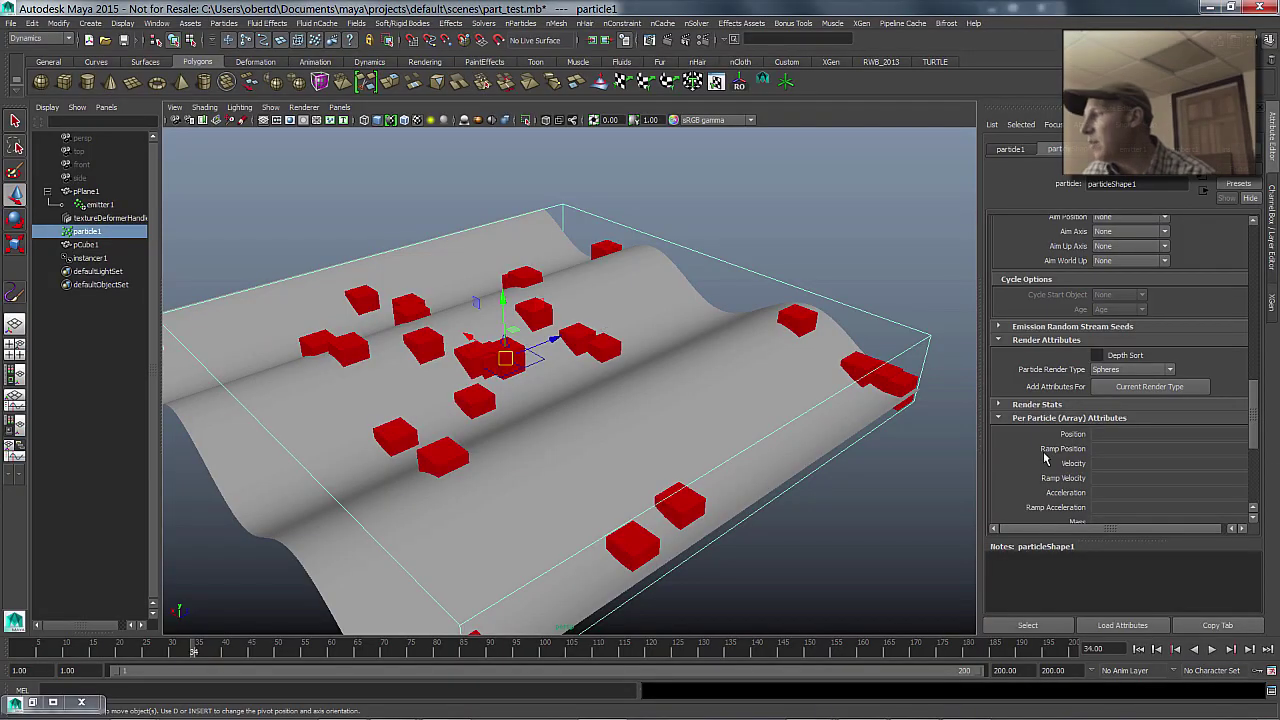
# Create the Goal World Normal 0 PP attribute on particleShape1 and check for it among the per-particle attributes.
pyautogui.moveTo(1256, 417); pyautogui.dragTo(1255, 355)
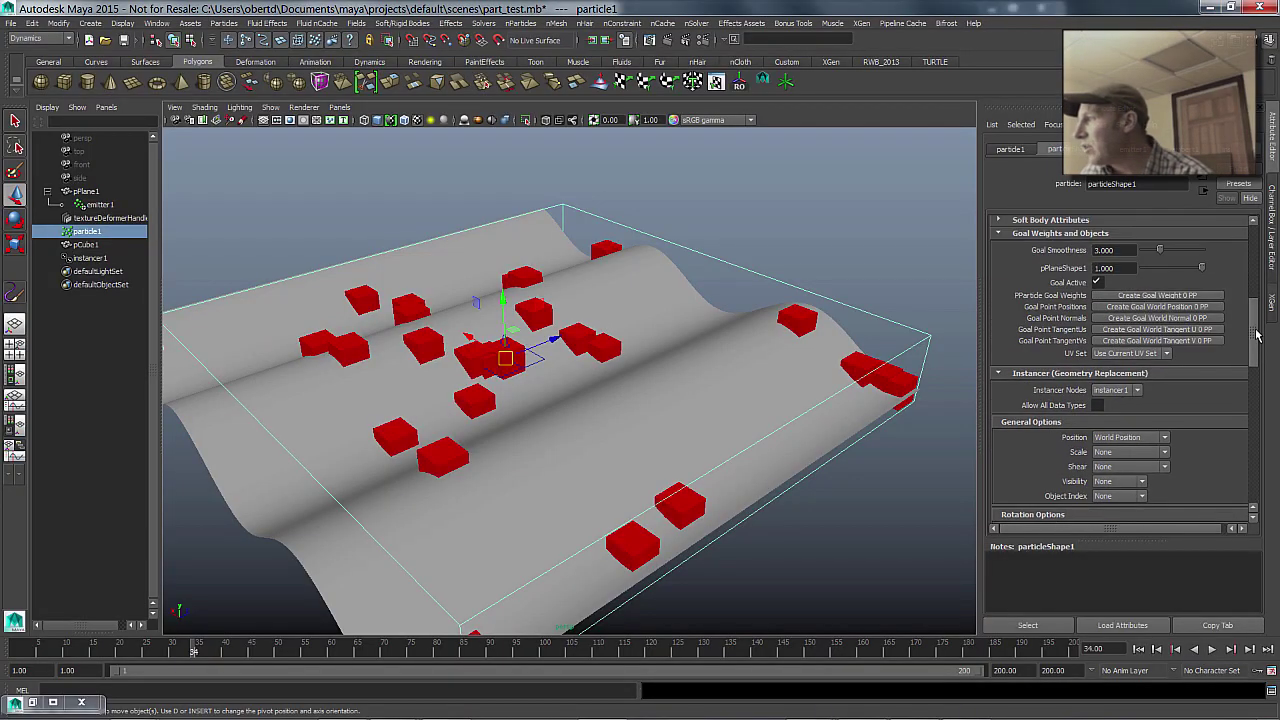
pyautogui.click(1122, 321)
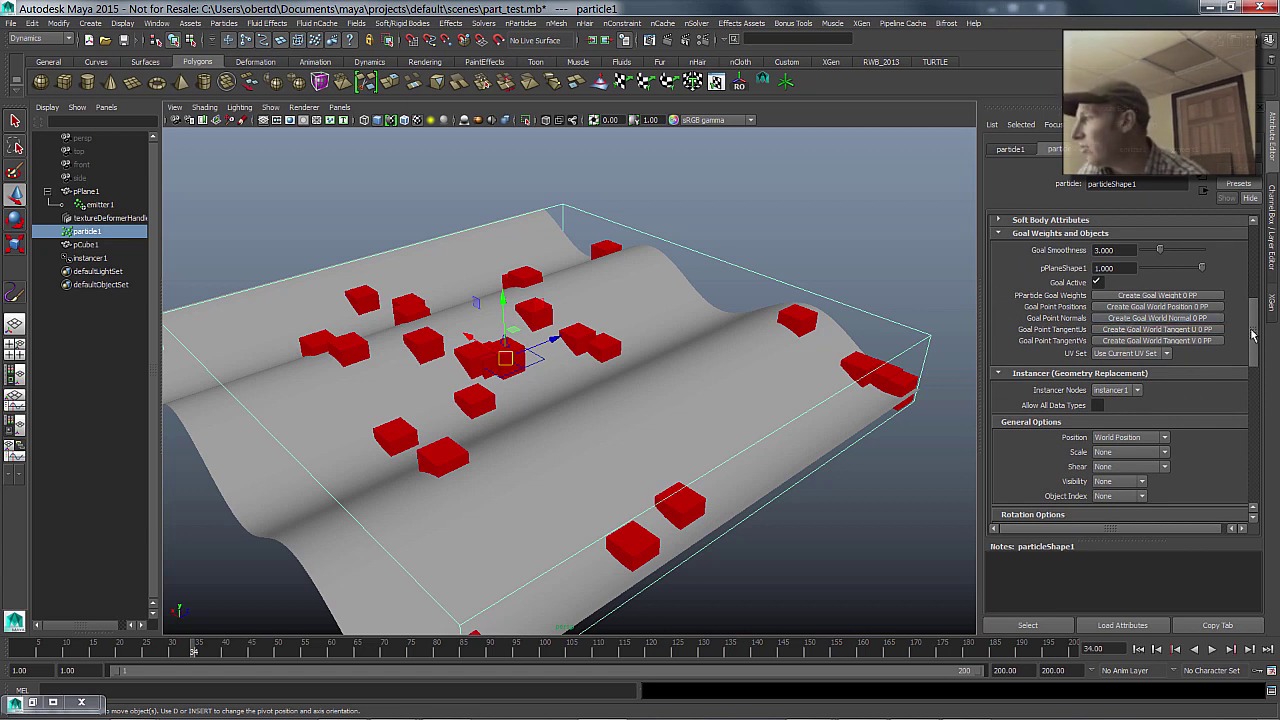
pyautogui.moveTo(1252, 336); pyautogui.dragTo(1249, 460)
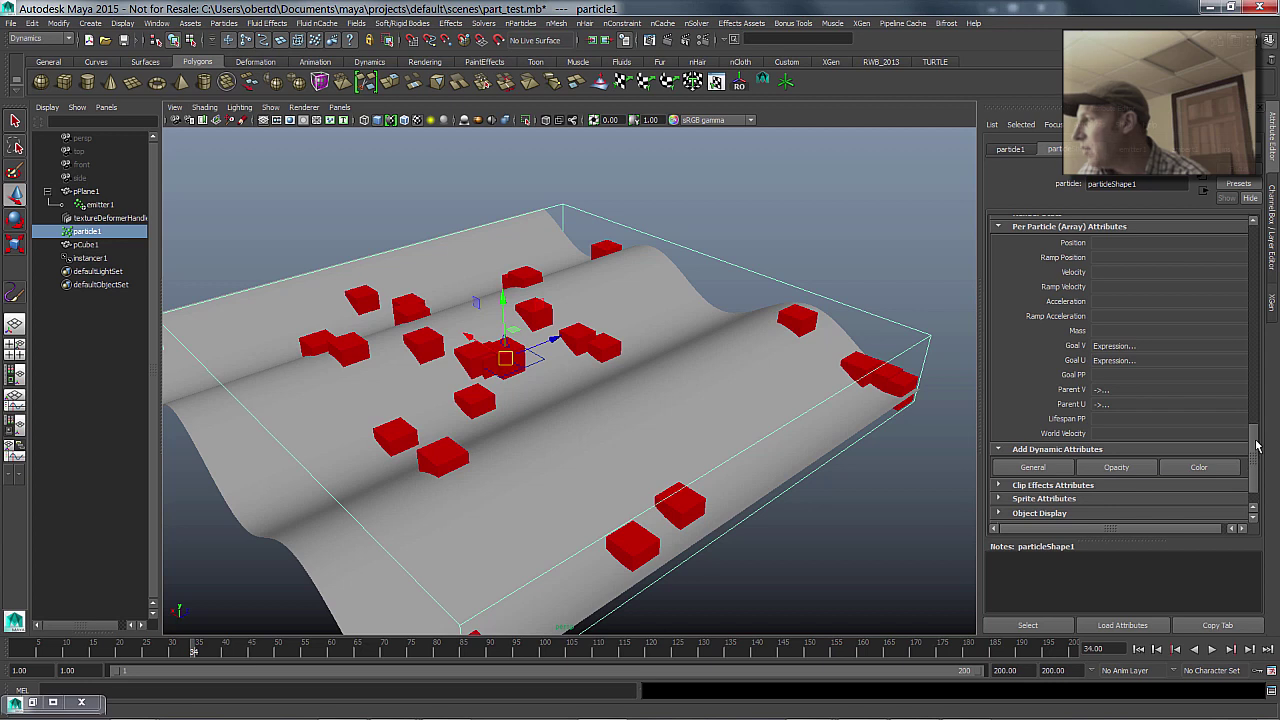
pyautogui.moveTo(1253, 458); pyautogui.dragTo(1238, 325)
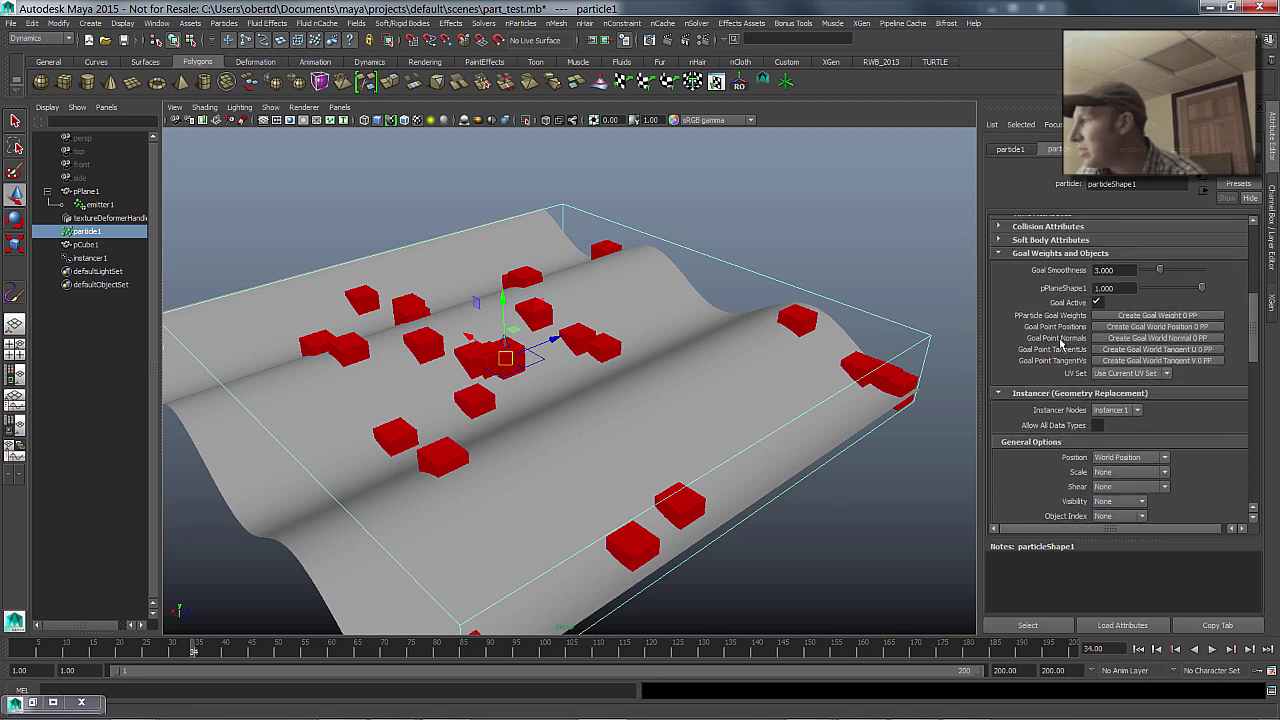
pyautogui.click(1133, 340)
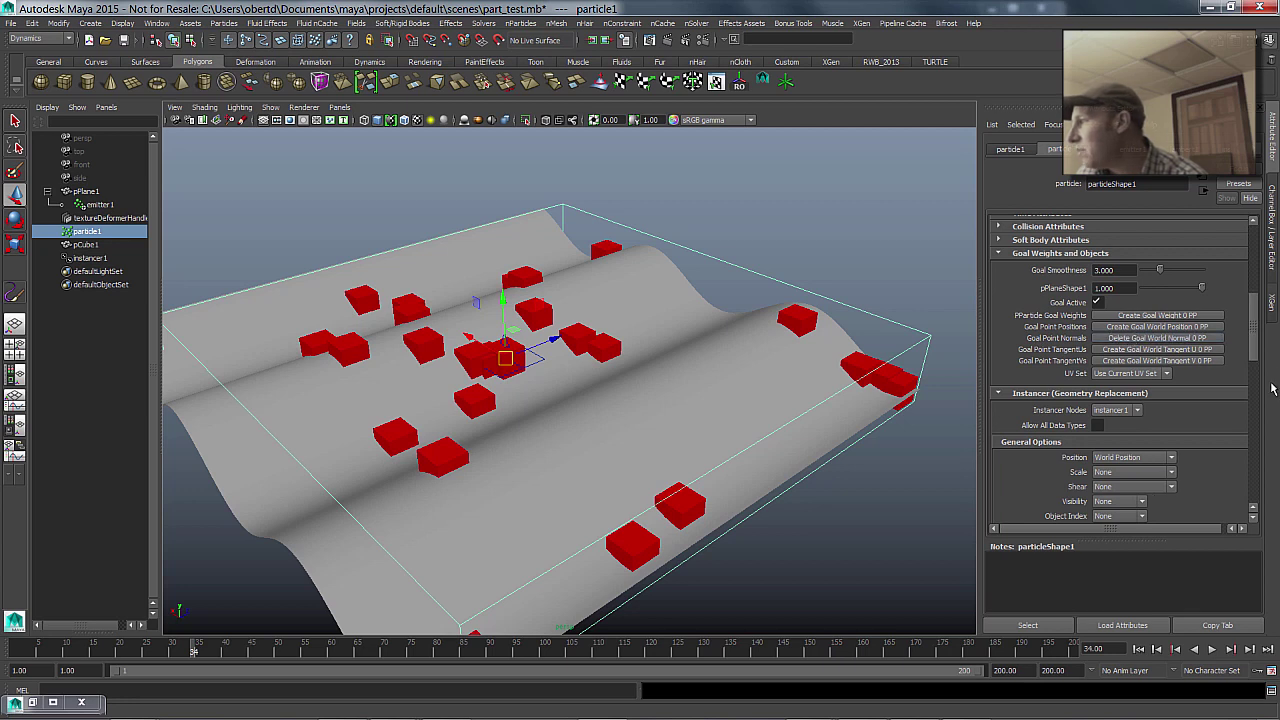
pyautogui.scroll(-10, 1259, 347)
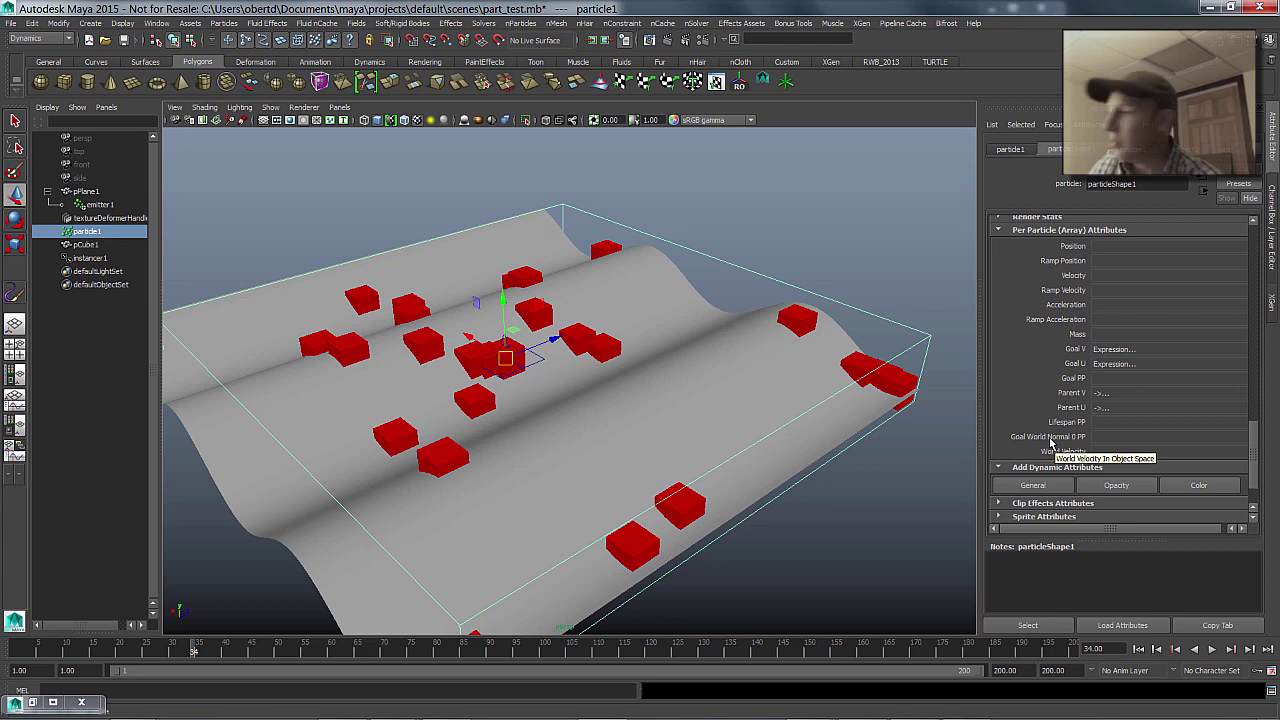
# Set the Aim Direction in the instancer's rotation options to goalWorldNormal0PP.
pyautogui.moveTo(1255, 432); pyautogui.dragTo(1248, 358)
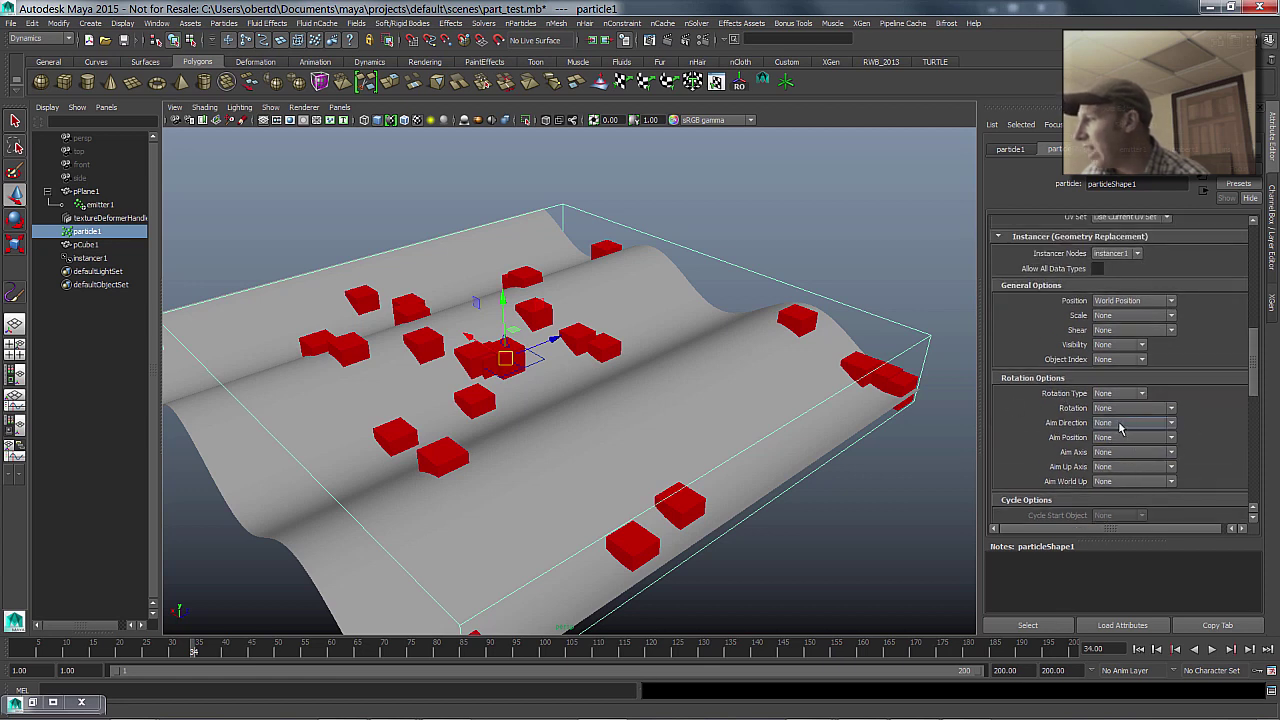
pyautogui.click(1118, 424)
pyautogui.scroll(-3, 1170, 470)
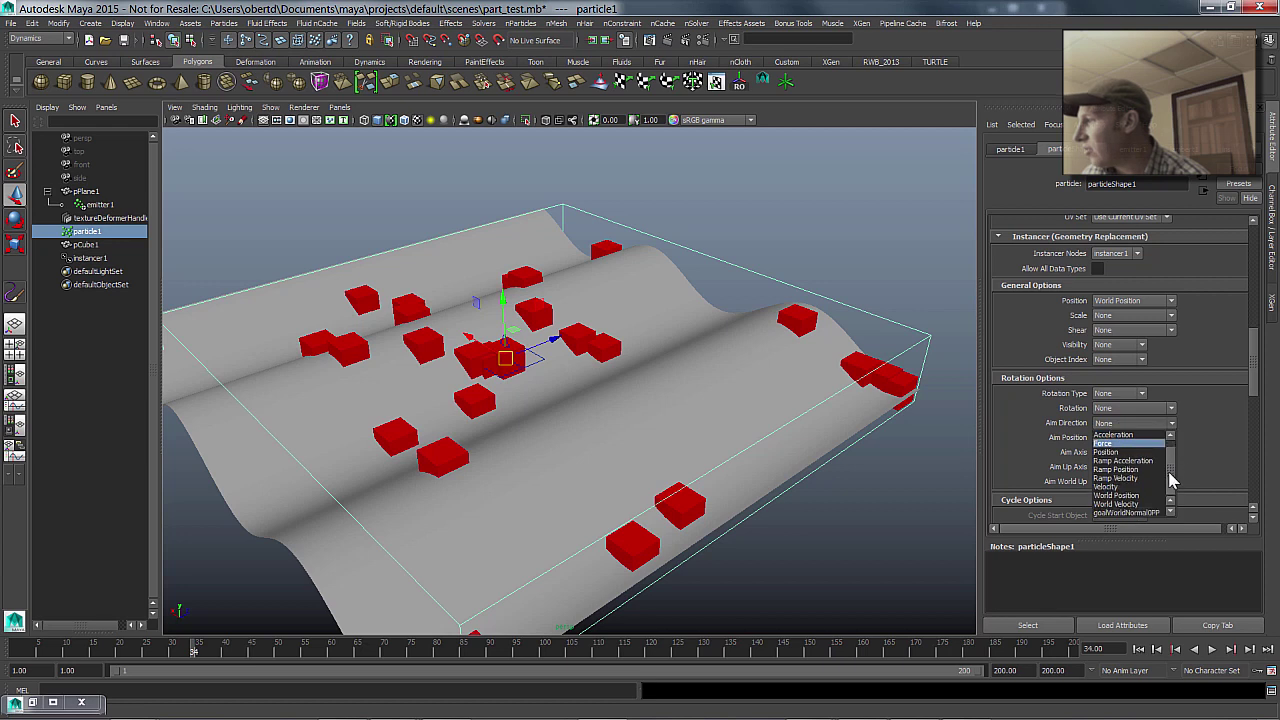
pyautogui.click(1140, 511)
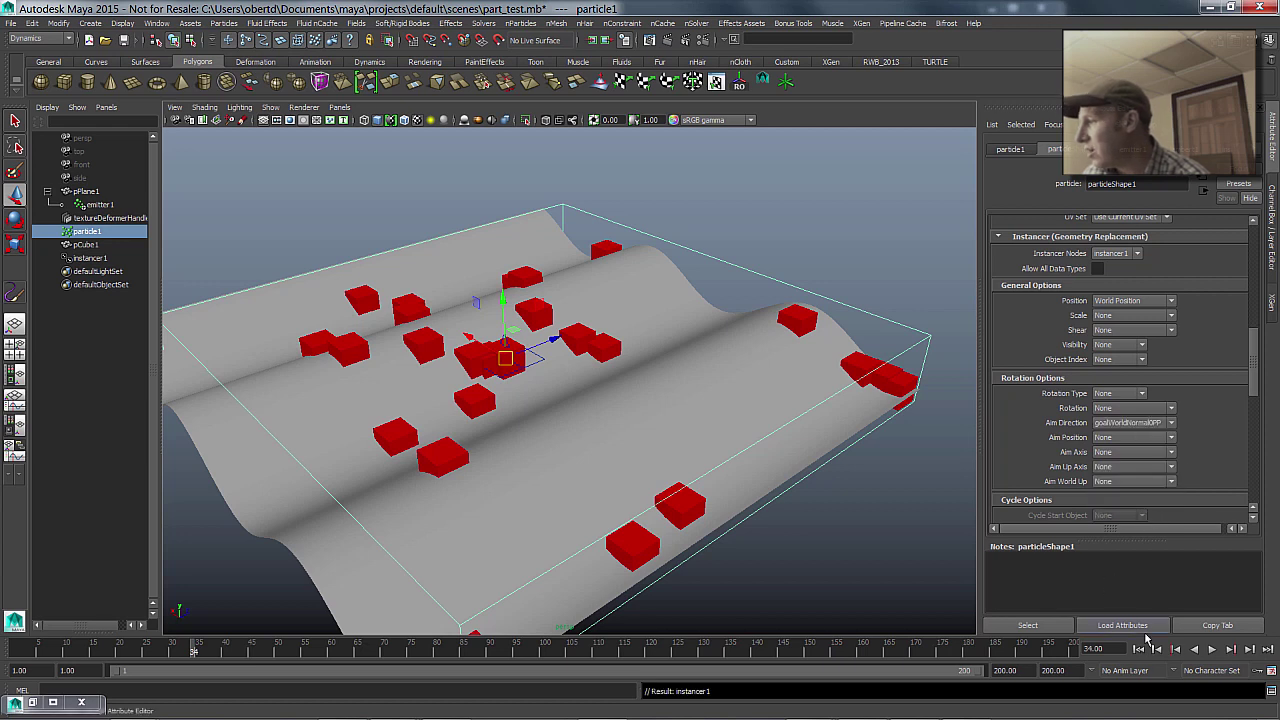
# Replay the simulation from the first frame to examine how the cubes align with the plane's normals, and return to frame 1.
pyautogui.click(1138, 649)
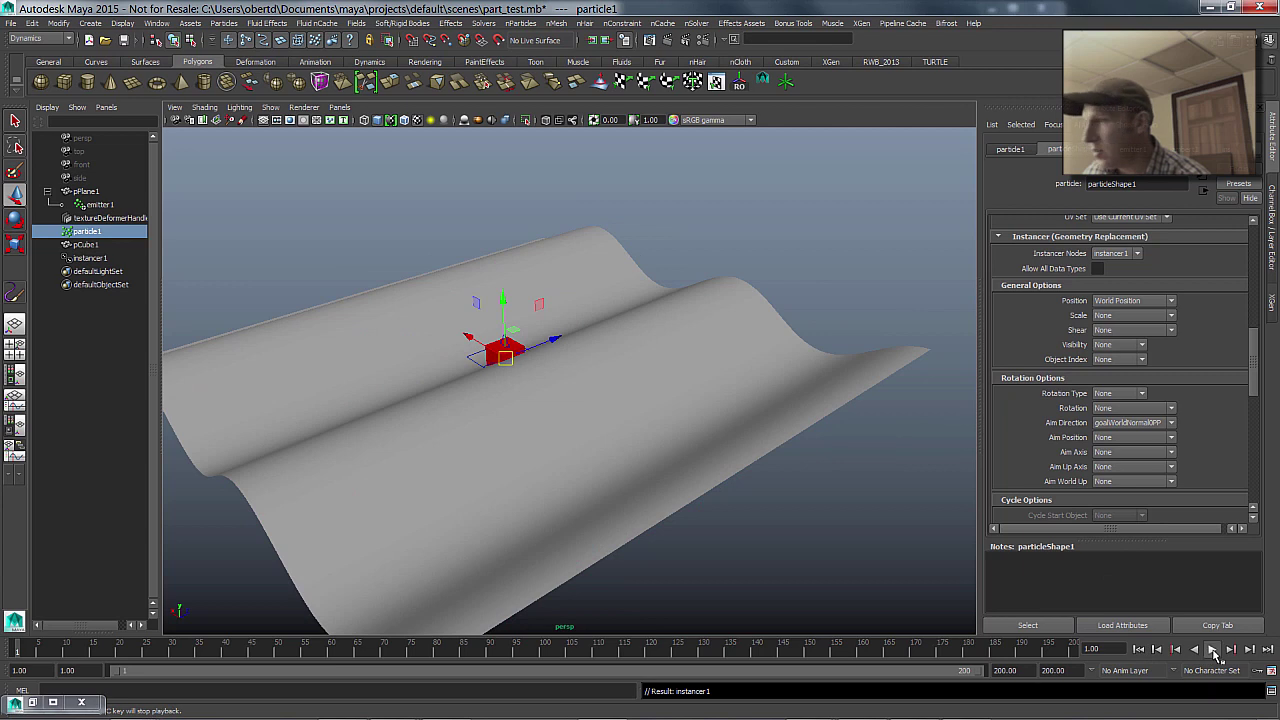
pyautogui.click(1212, 649)
pyautogui.keyDown('alt'); pyautogui.moveTo(695, 373); pyautogui.dragTo(649, 340); pyautogui.keyUp('alt')
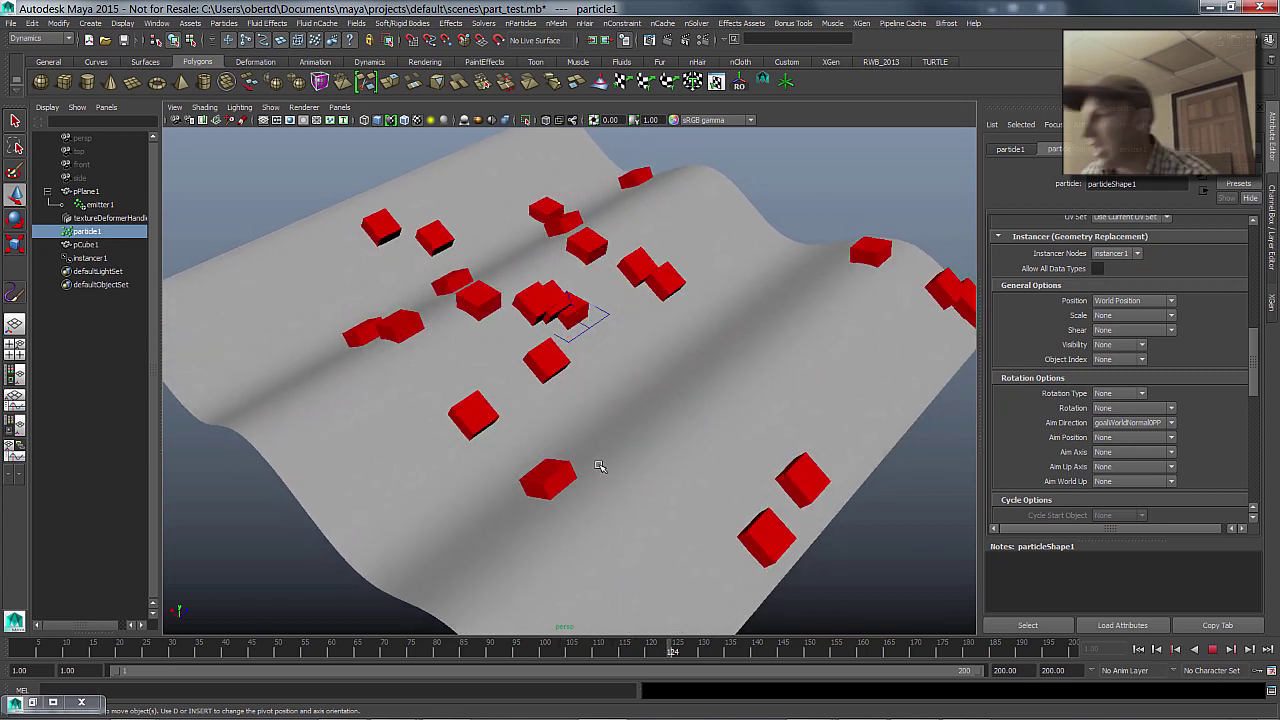
pyautogui.press('Escape')
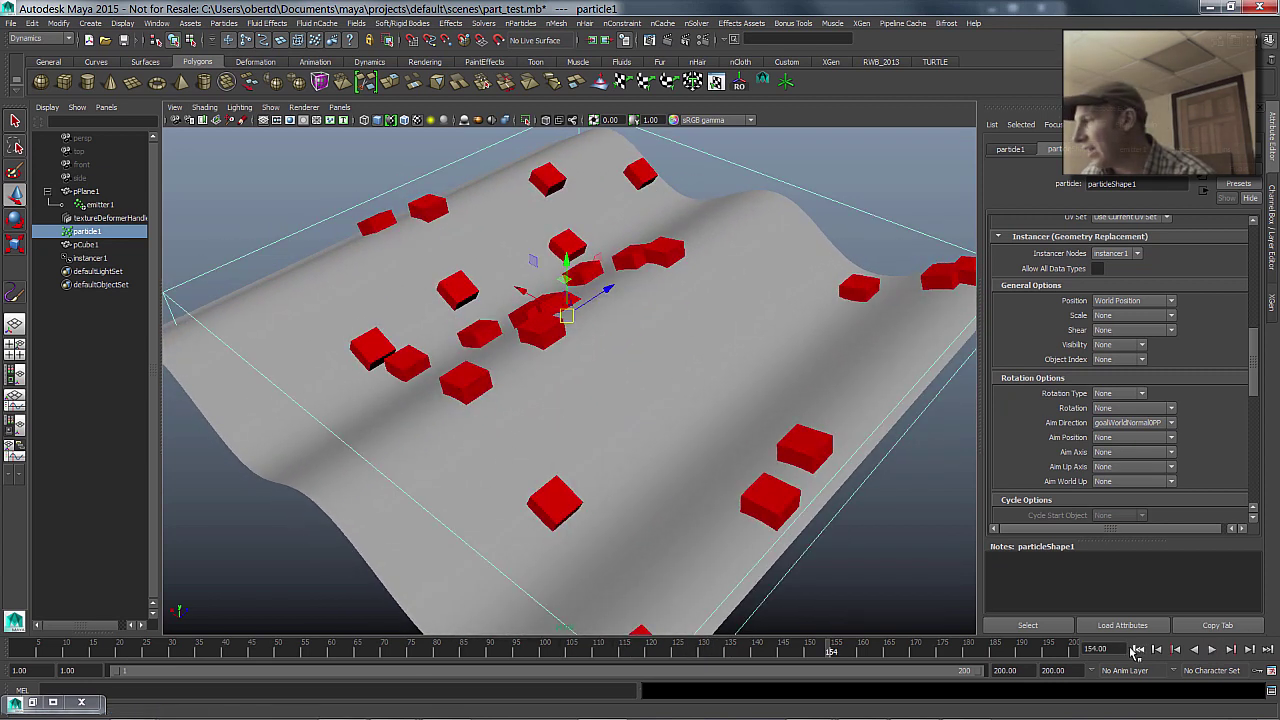
pyautogui.click(1137, 649)
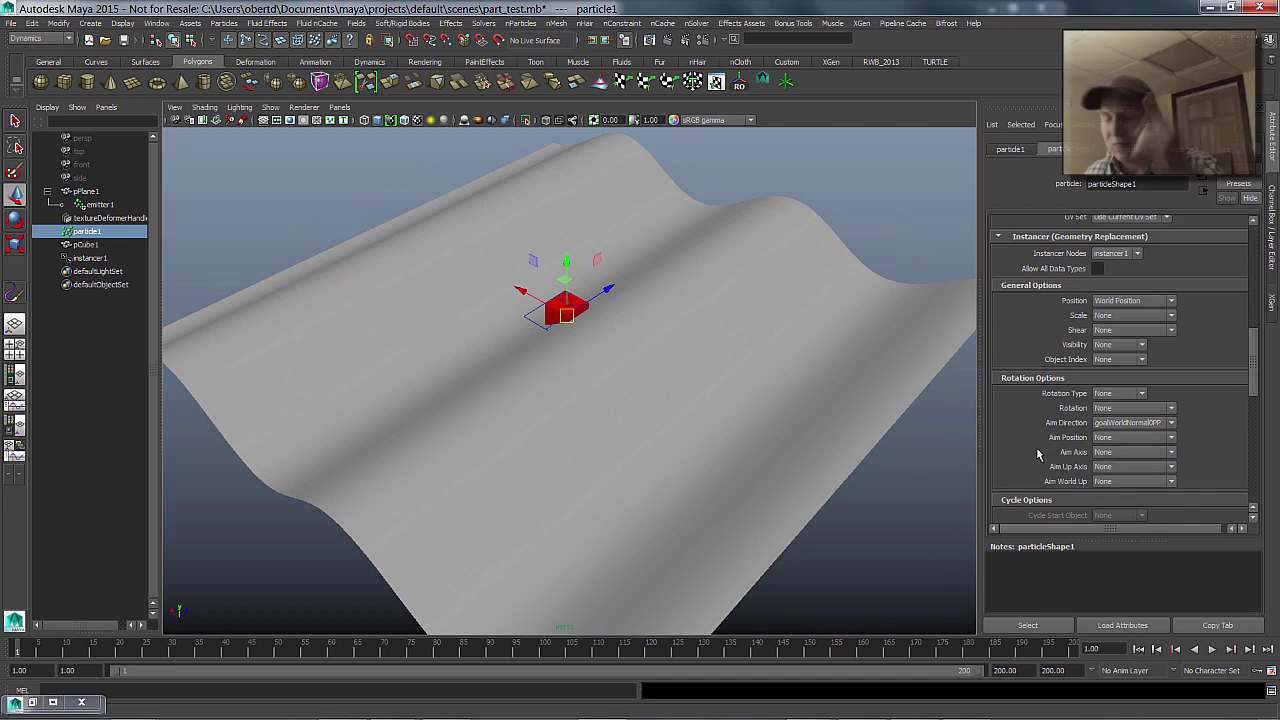
pyautogui.click(1107, 452)
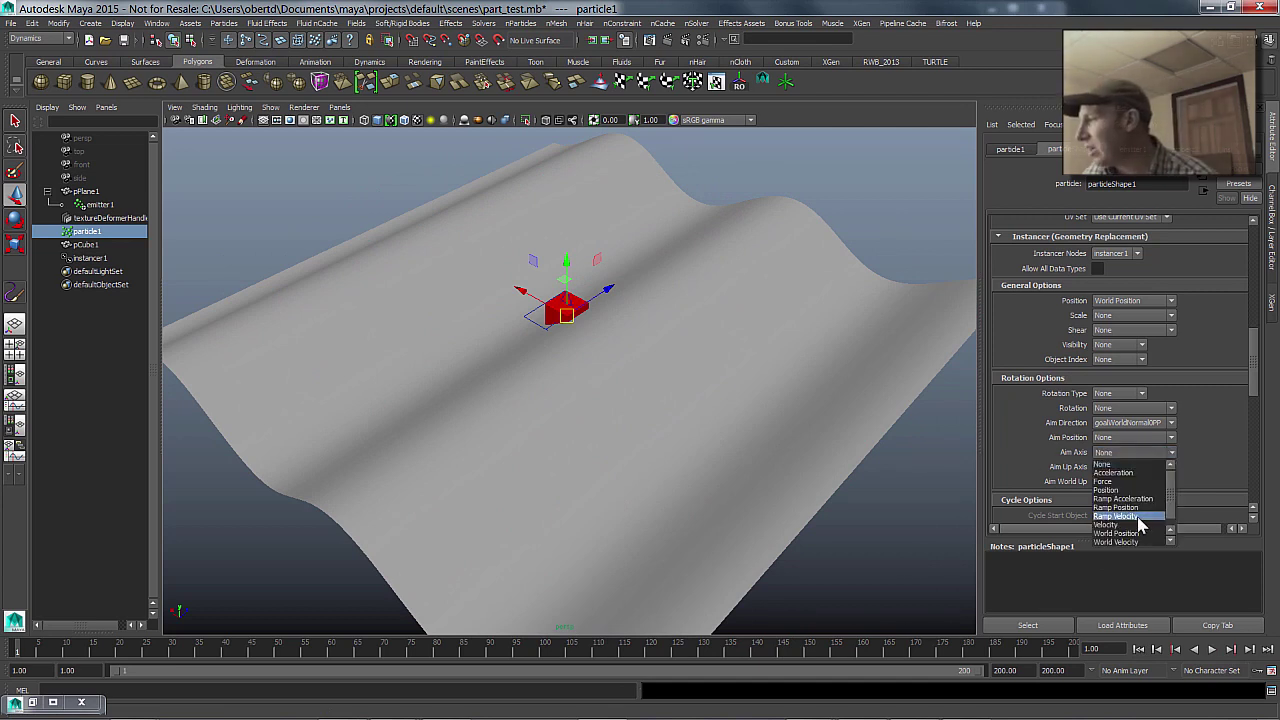
pyautogui.click(1242, 468)
pyautogui.scroll(-2, 1251, 390)
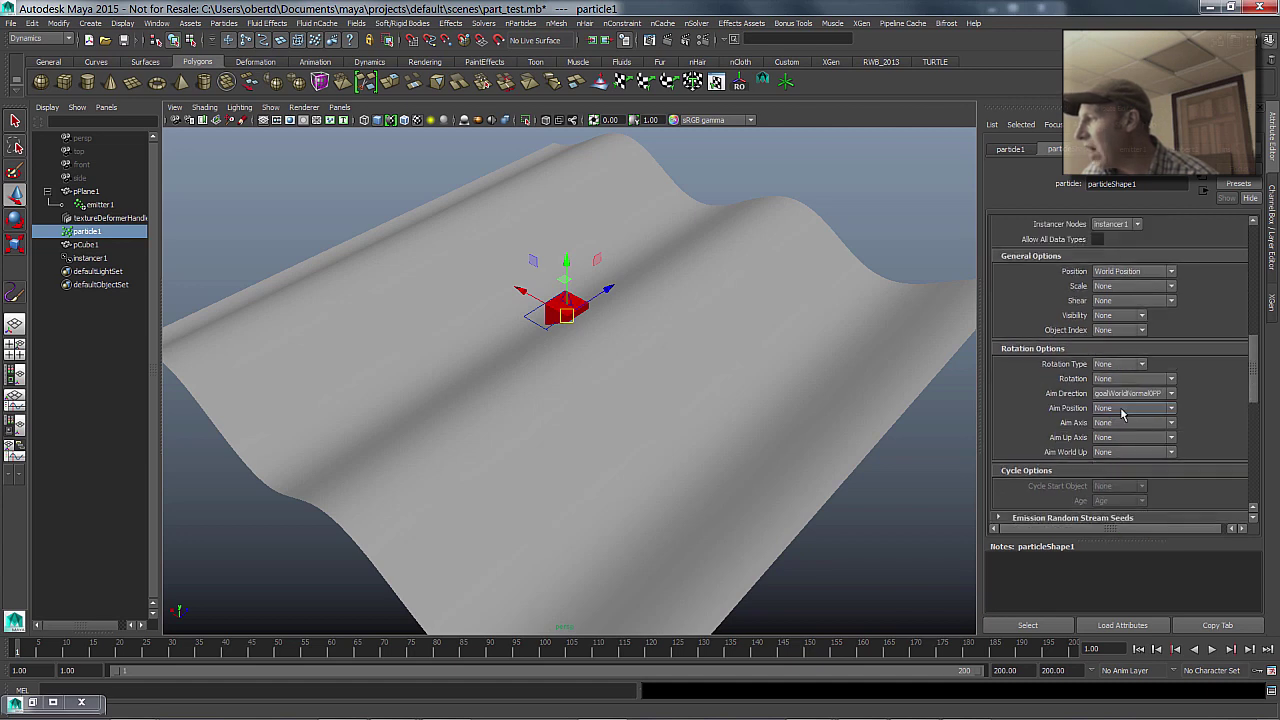
pyautogui.click(1121, 424)
pyautogui.click(1168, 503)
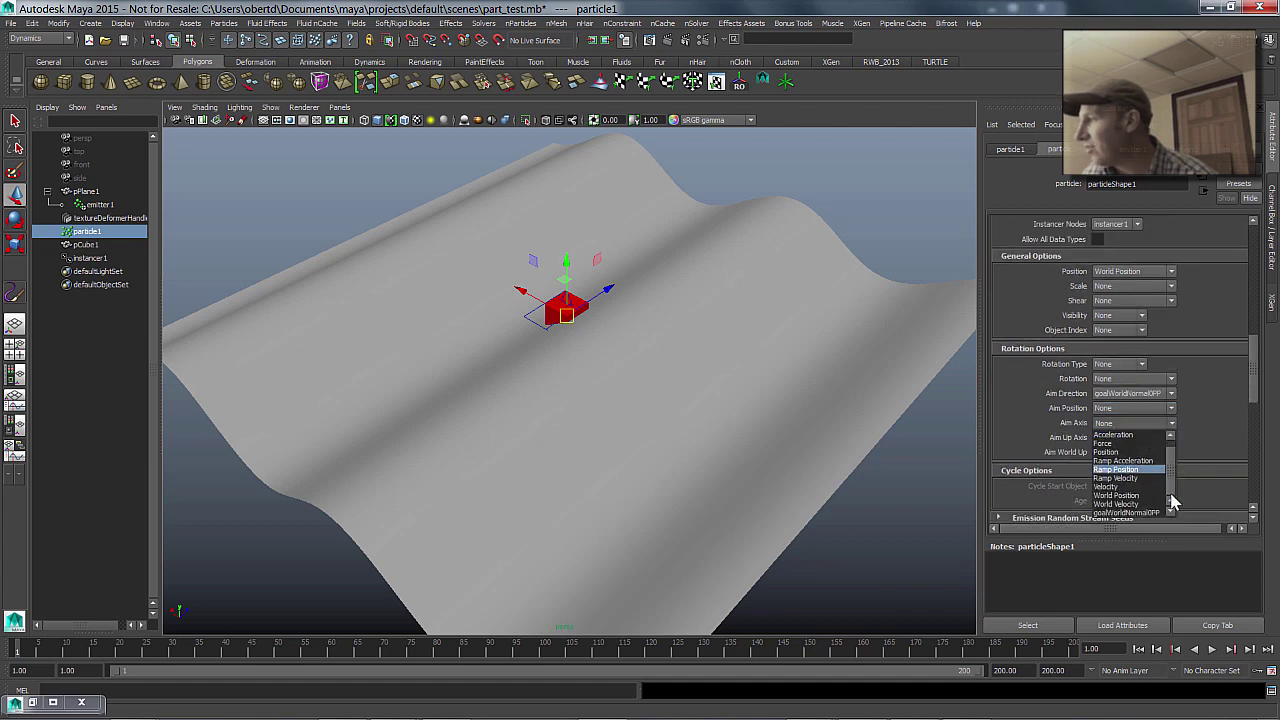
pyautogui.click(1215, 443)
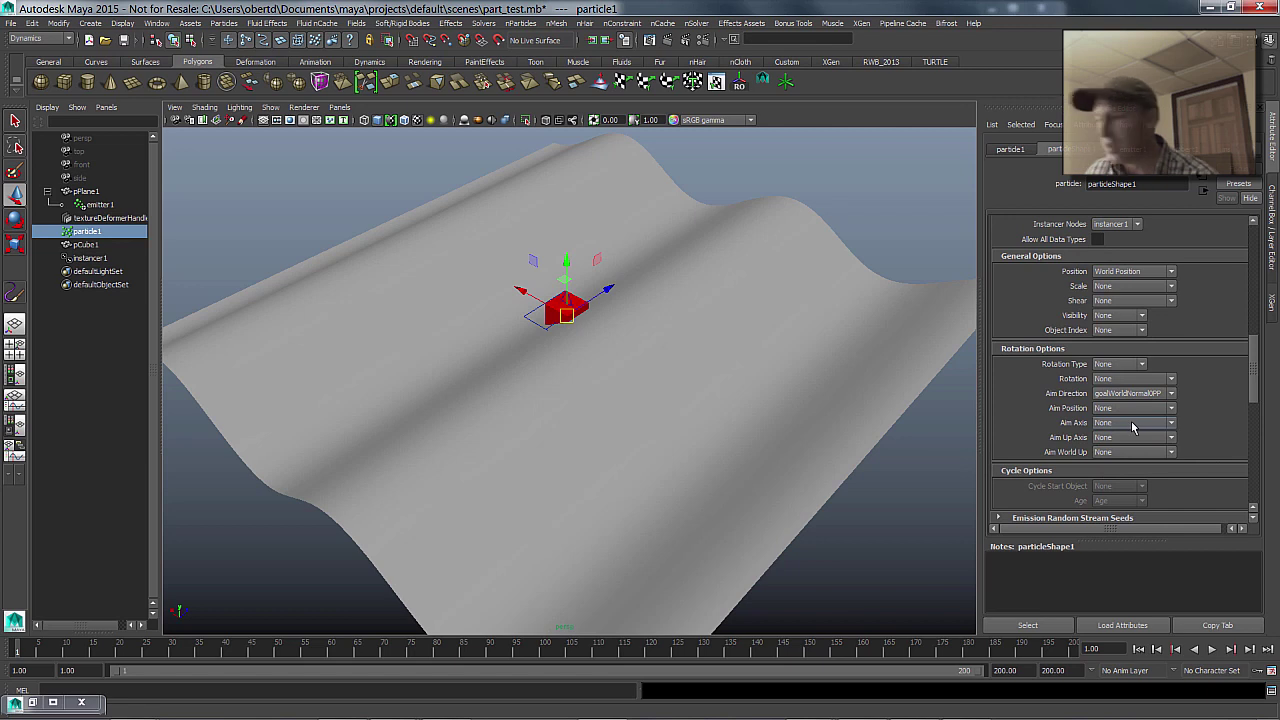
# Add the userVector1PP per-particle attribute to particleShape1.
pyautogui.moveTo(1248, 398); pyautogui.dragTo(1252, 470)
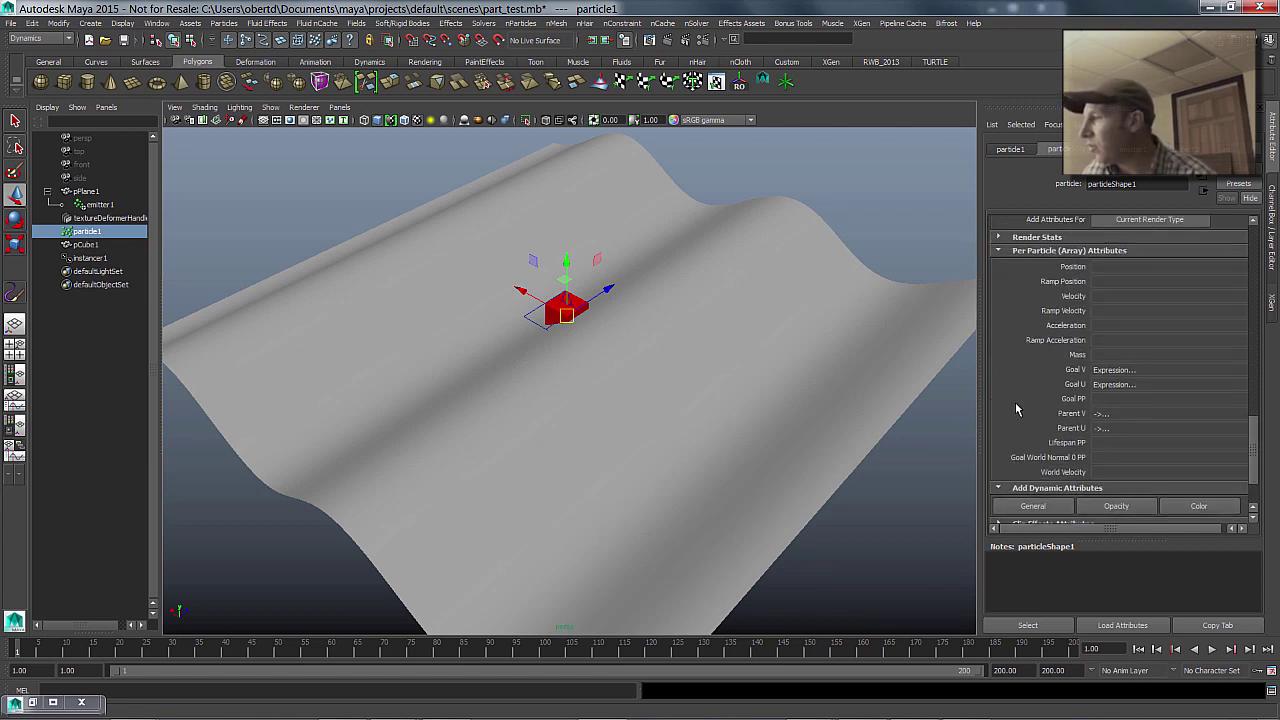
pyautogui.click(1033, 507)
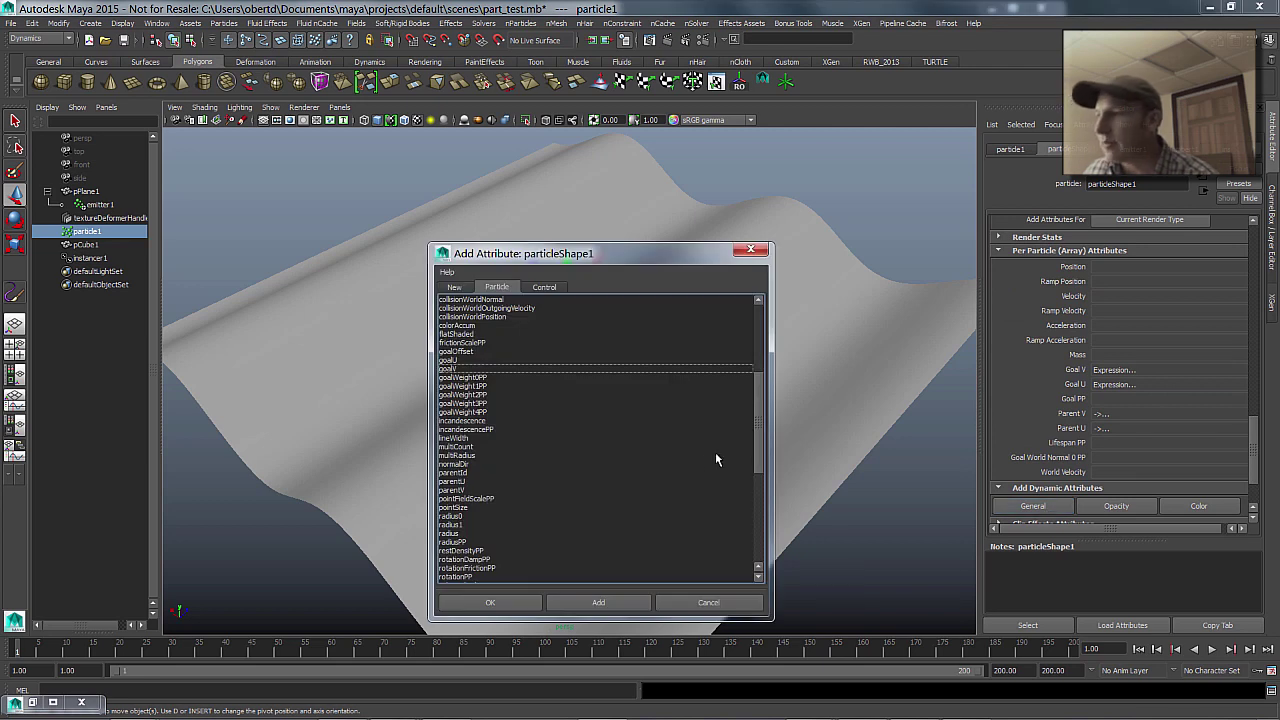
pyautogui.moveTo(755, 461); pyautogui.dragTo(748, 551)
pyautogui.click(459, 535)
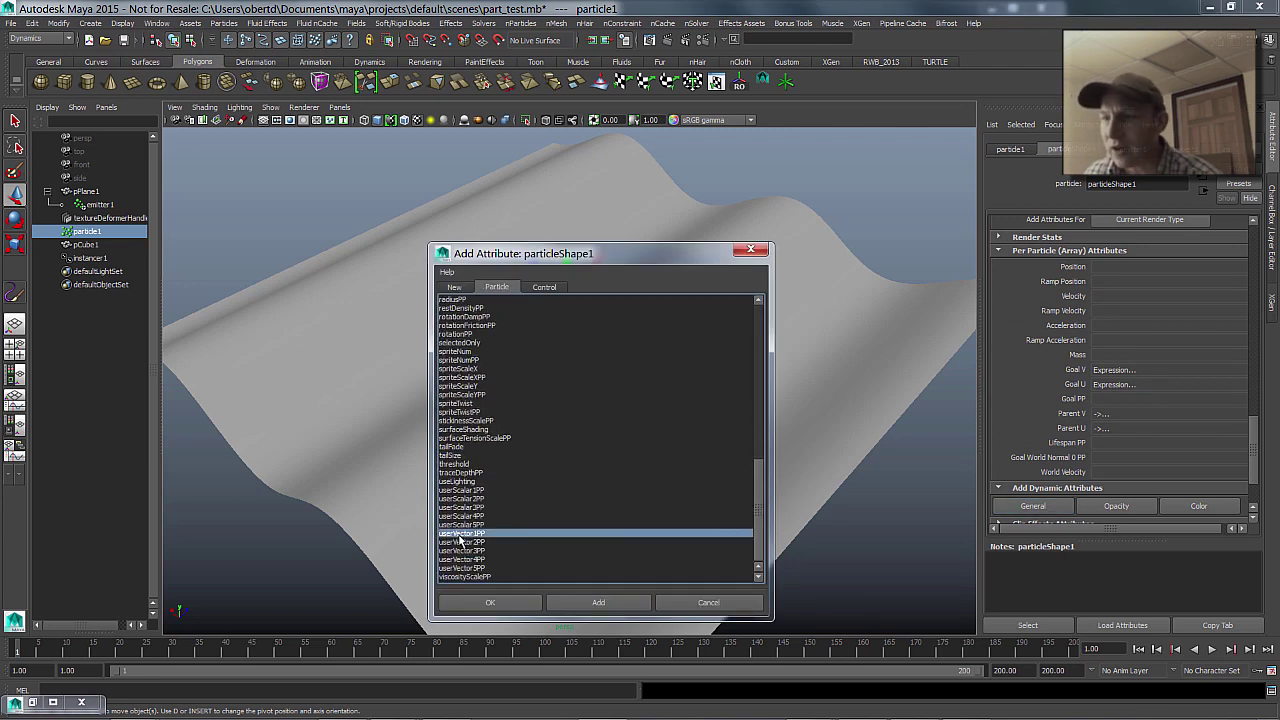
pyautogui.click(489, 604)
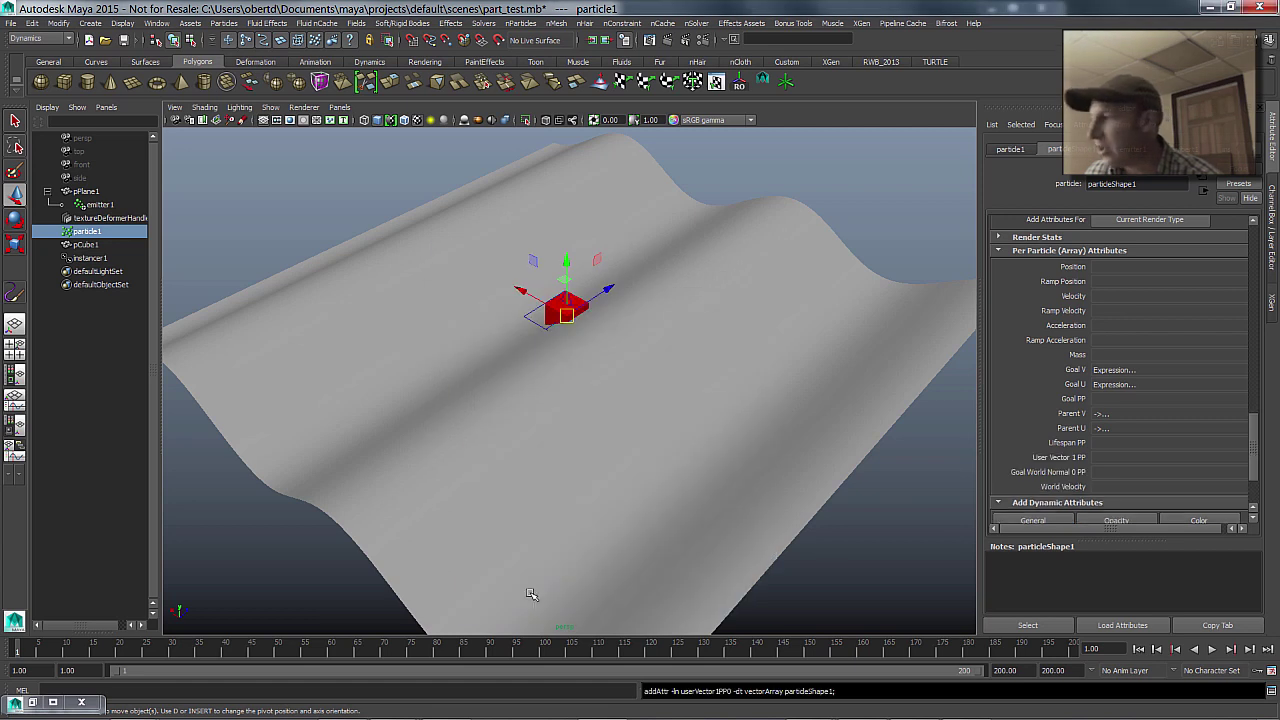
# Add the line particleShape1.userVector1PP = <<0,1,0>>; to the particle creation expression, apply it, and play the simulation briefly.
pyautogui.rightClick(1118, 461)
pyautogui.click(1155, 466)
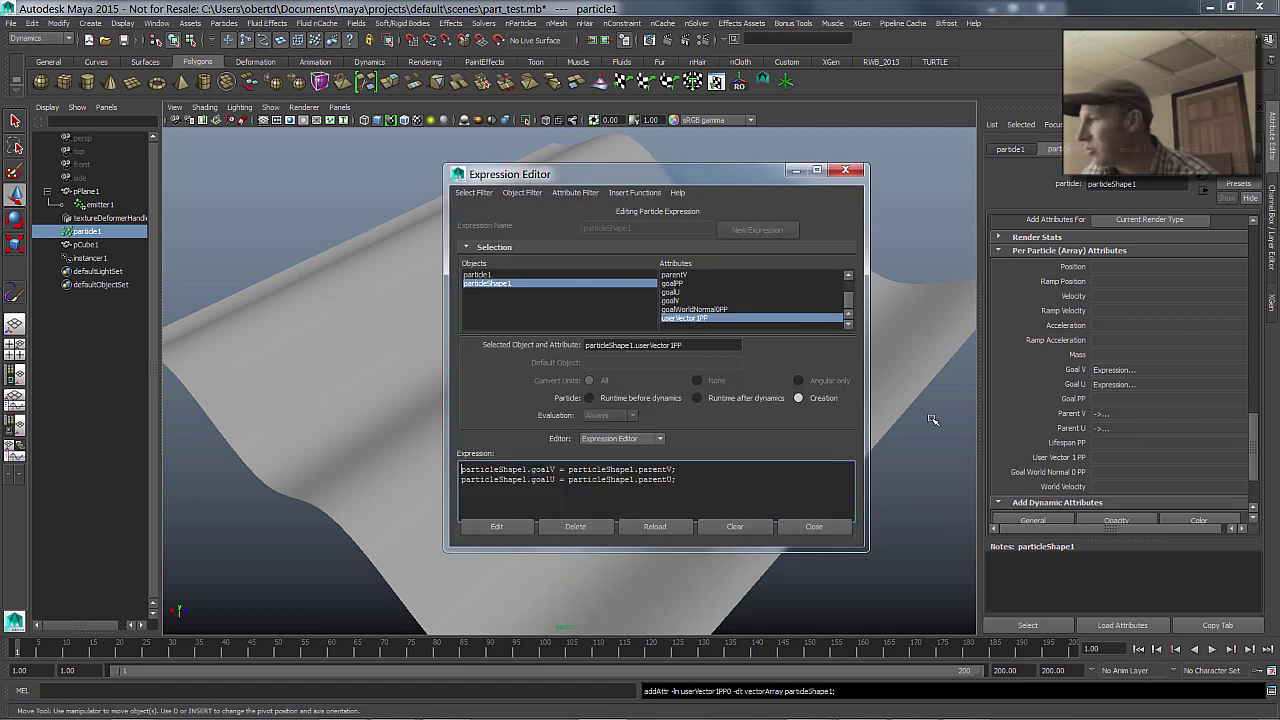
pyautogui.moveTo(697, 347); pyautogui.dragTo(477, 340)
pyautogui.hotkey('ctrl', 'c')
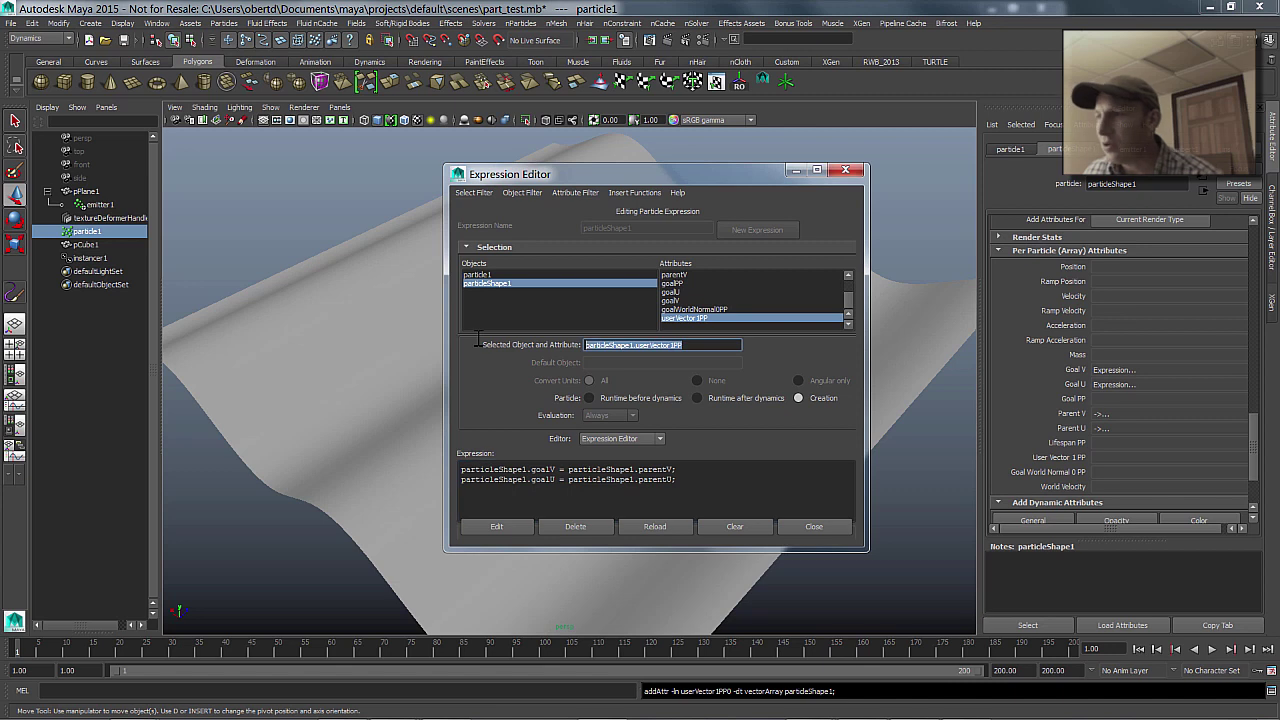
pyautogui.click(694, 480)
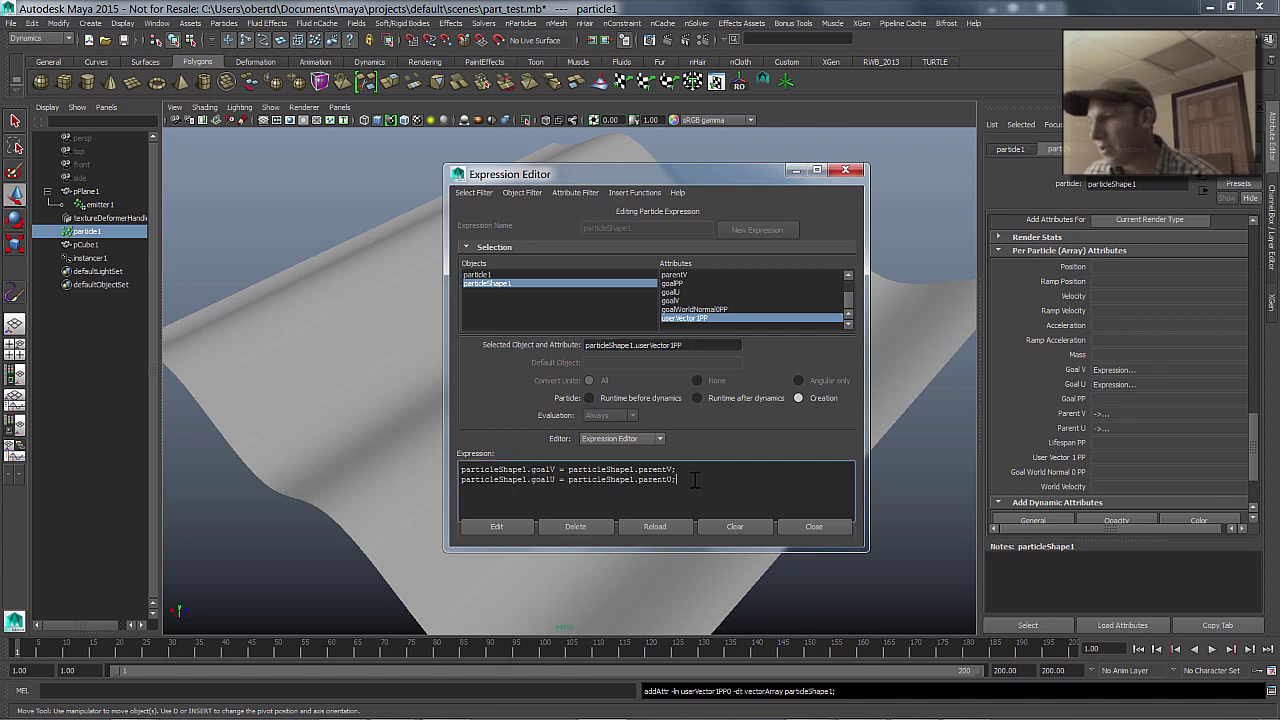
pyautogui.hotkey('ctrl', 'v')
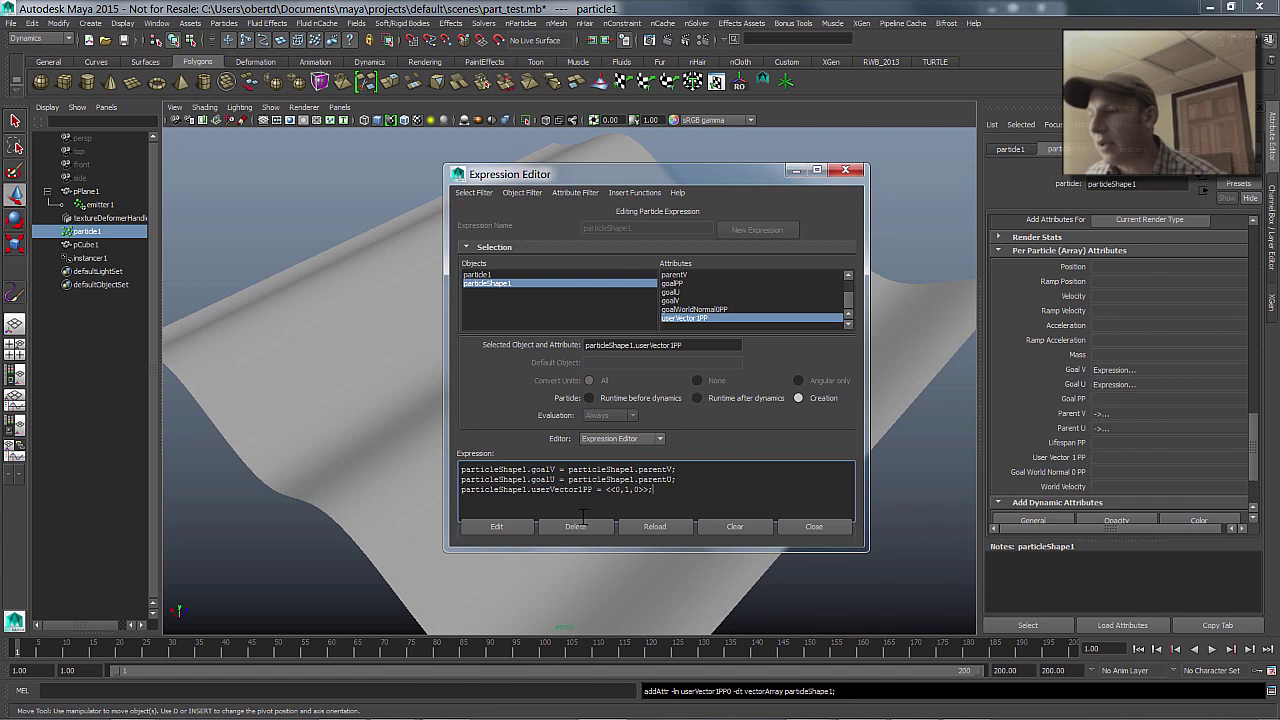
pyautogui.click(498, 526)
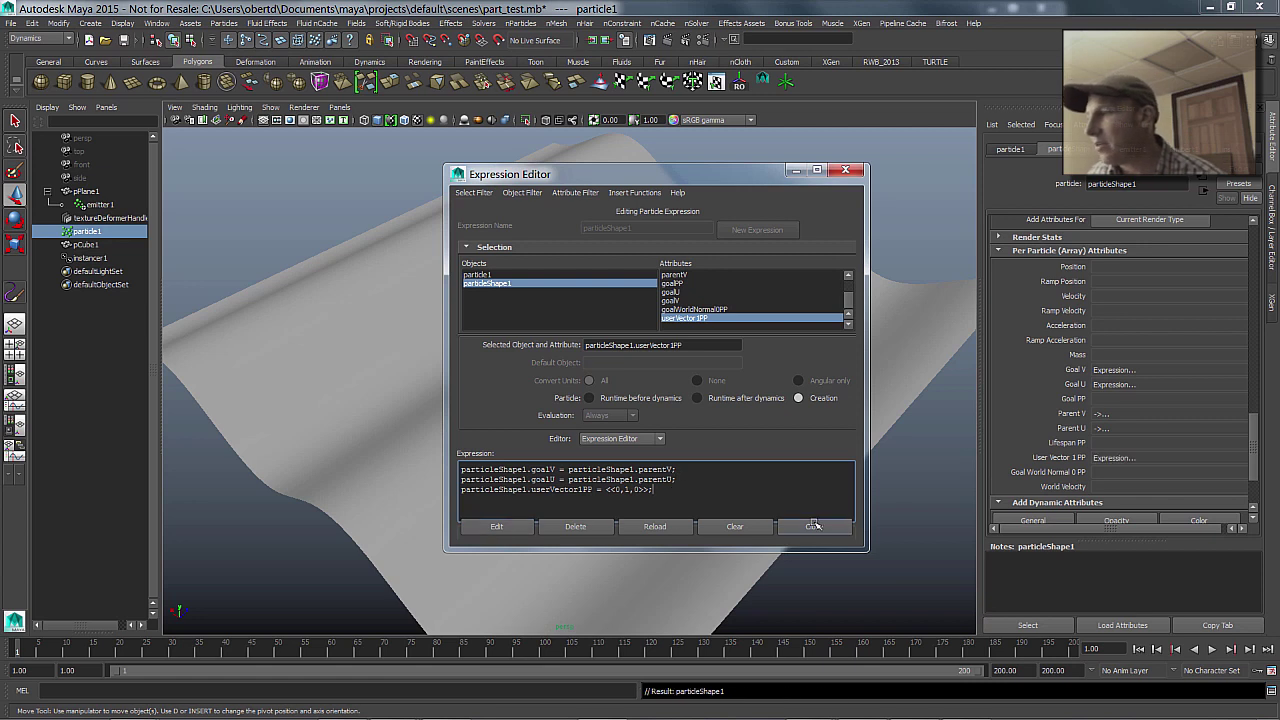
pyautogui.click(815, 524)
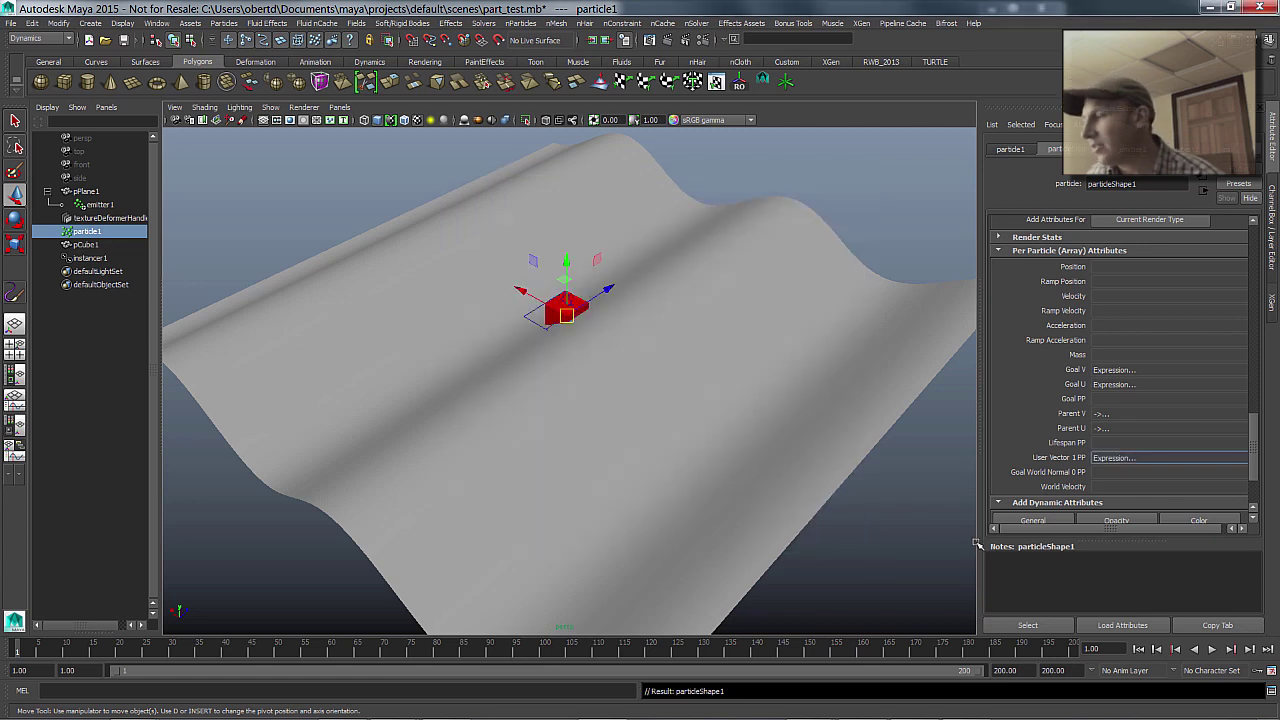
pyautogui.click(1212, 649)
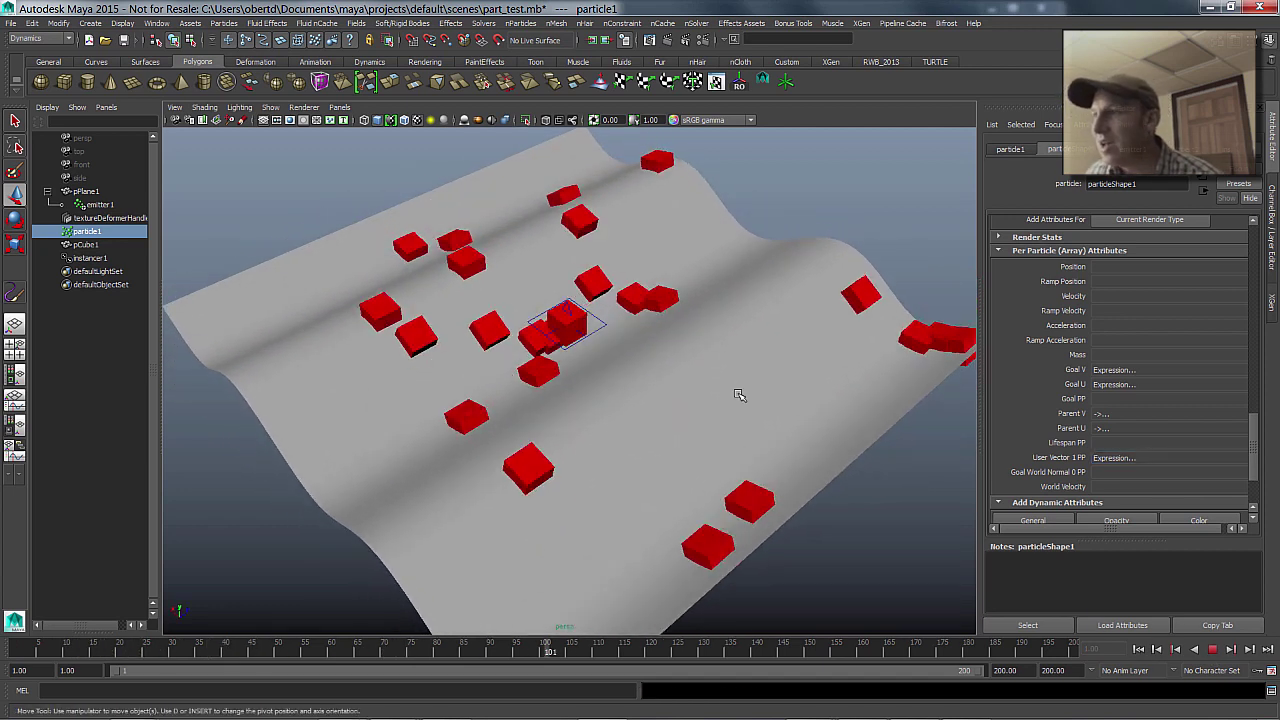
pyautogui.click(1219, 650)
# Set the instancer's Aim Axis to userVector1PP and return to frame 1.
pyautogui.moveTo(1255, 461); pyautogui.dragTo(1258, 387)
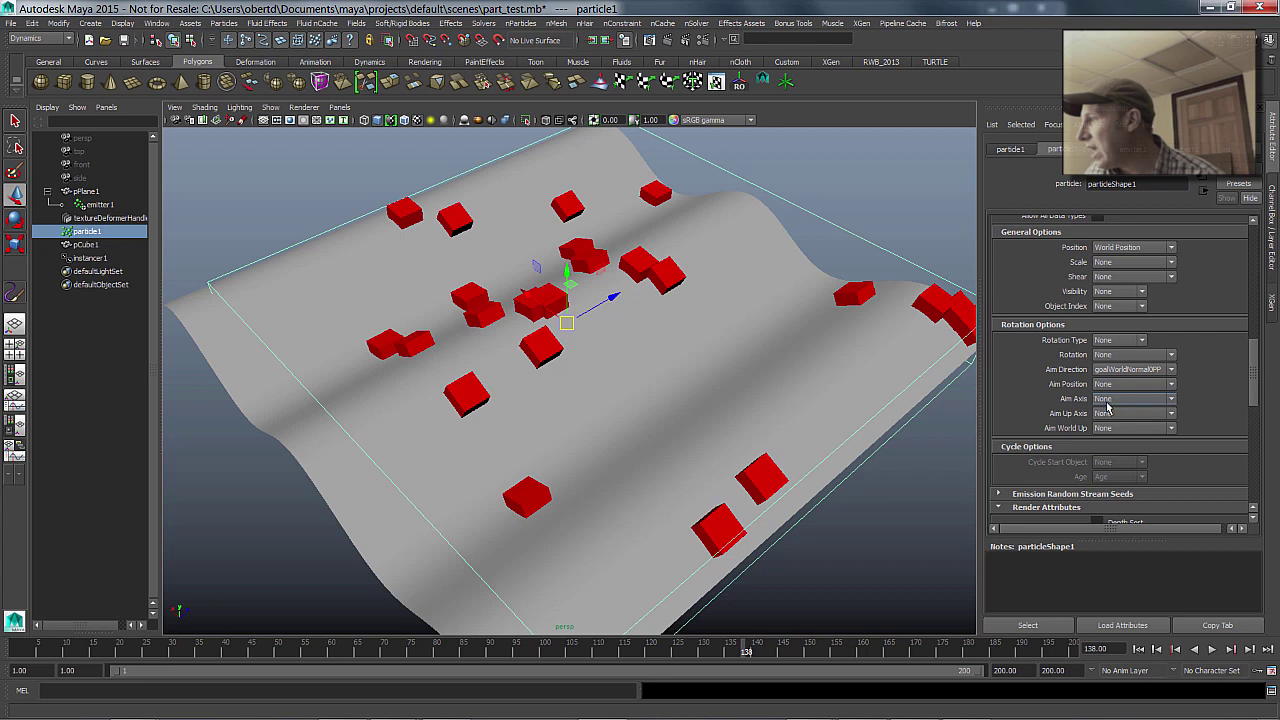
pyautogui.click(1107, 401)
pyautogui.scroll(-2, 1125, 470)
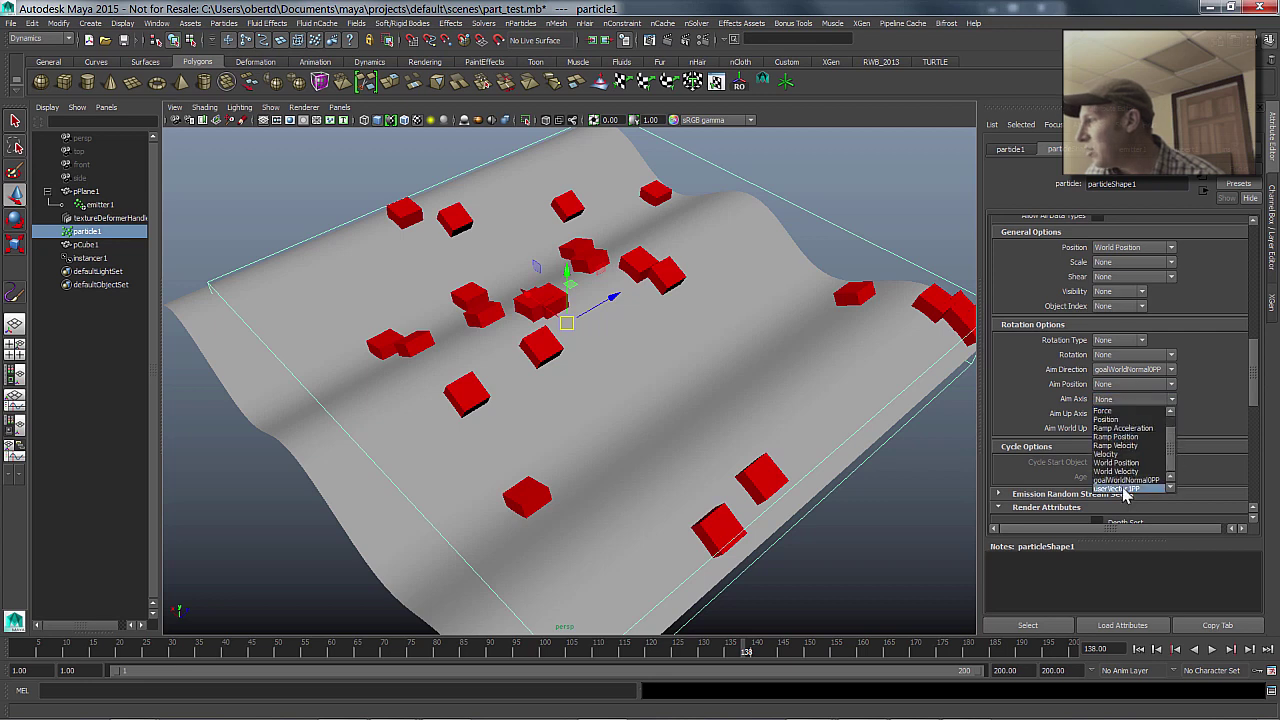
pyautogui.click(1108, 488)
pyautogui.click(1138, 649)
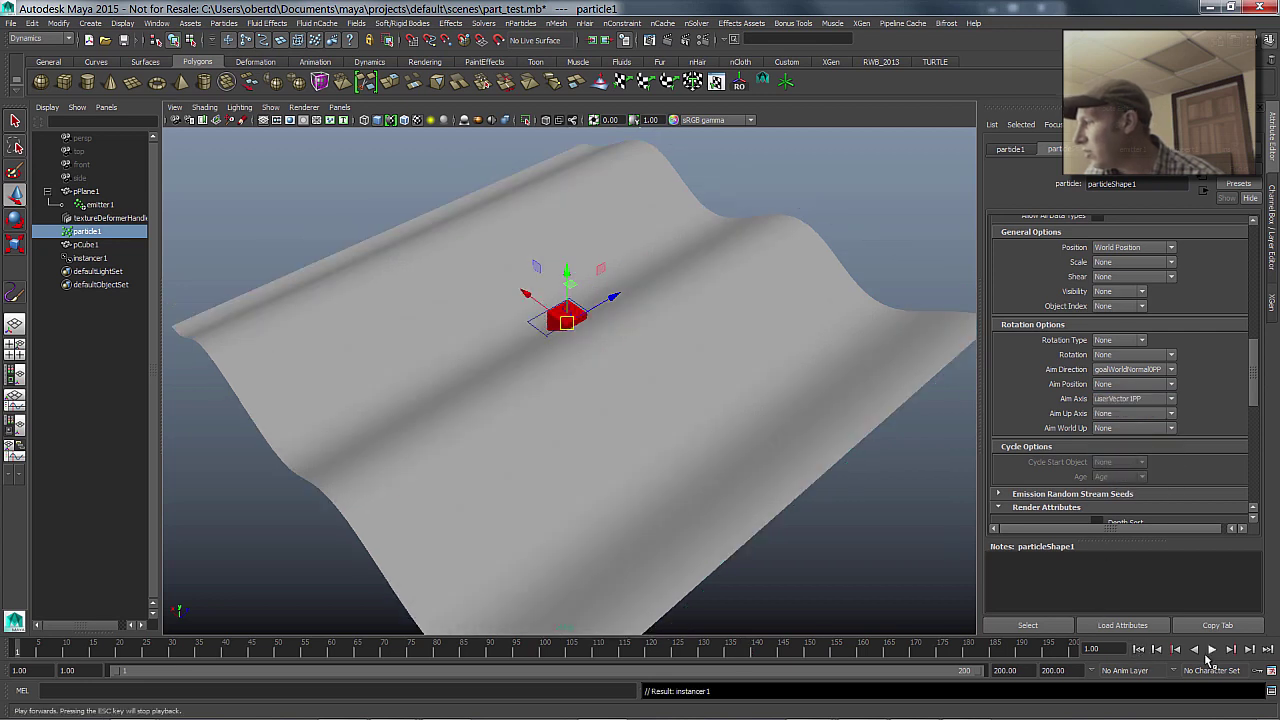
# Play the simulation to examine how the cubes align with the plane's normals, and return to frame 1.
pyautogui.click(1213, 650)
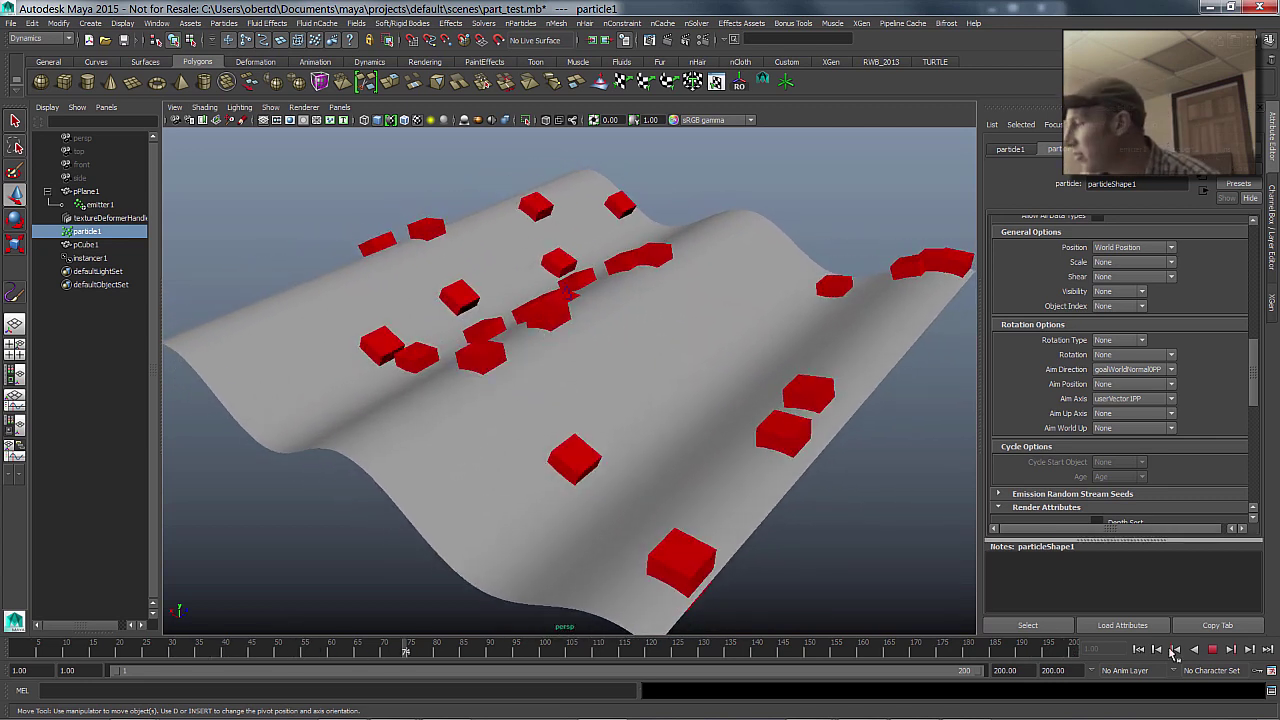
pyautogui.click(1213, 648)
pyautogui.click(1138, 648)
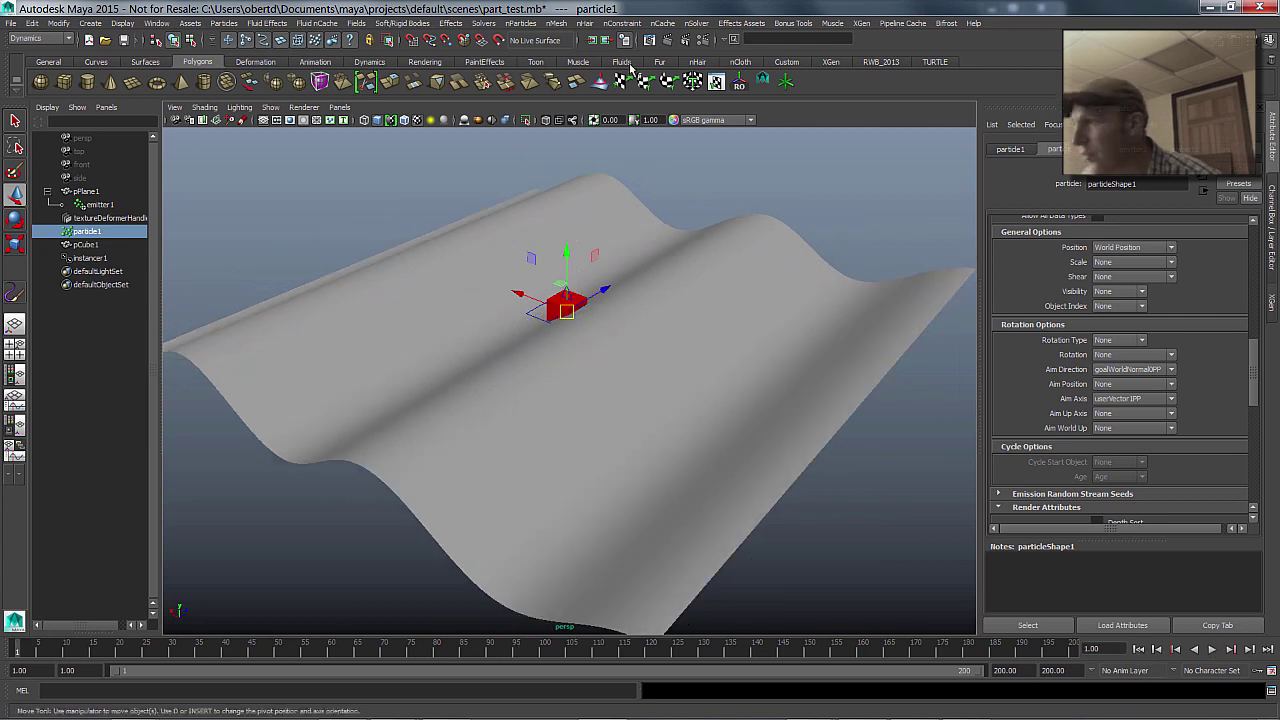
pyautogui.keyDown('alt'); pyautogui.moveTo(485, 147); pyautogui.dragTo(446, 161); pyautogui.keyUp('alt')
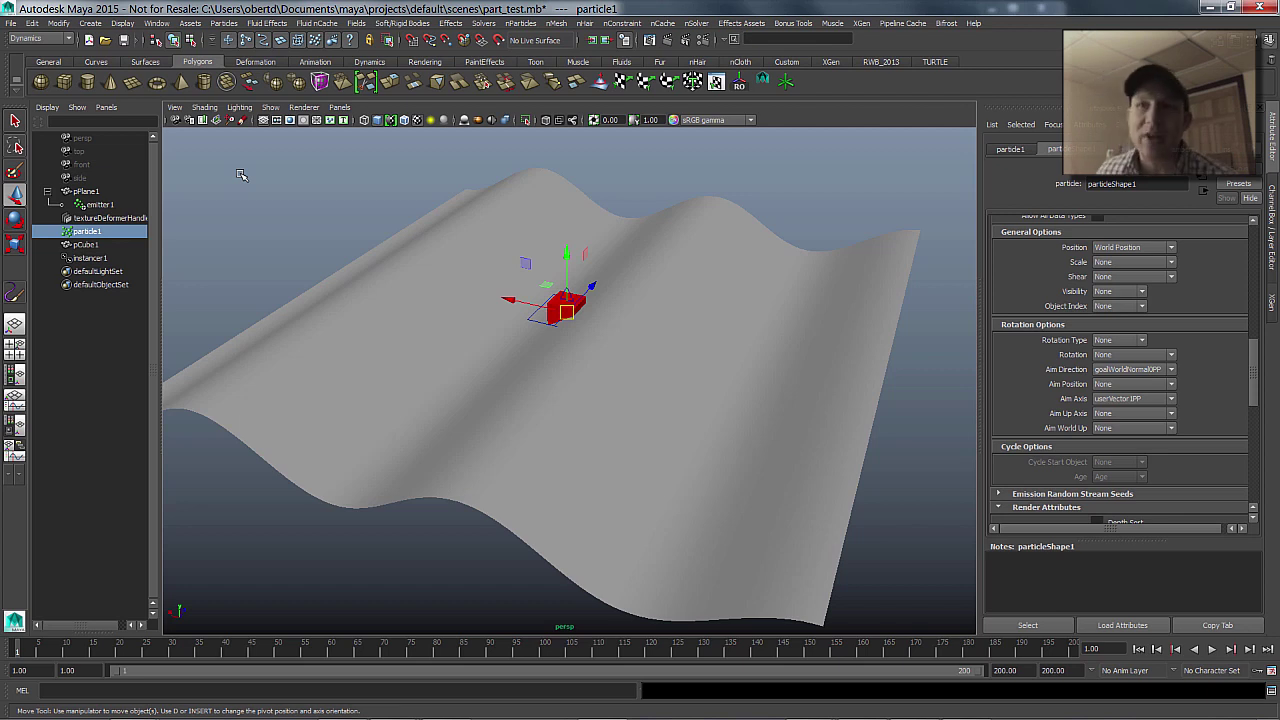
# Delete particle1, emitter1 and instancer1 from the scene, keeping the plane and the cube.
pyautogui.click(91, 234)
pyautogui.keyDown('ctrl'); pyautogui.click(103, 206); pyautogui.keyUp('ctrl')
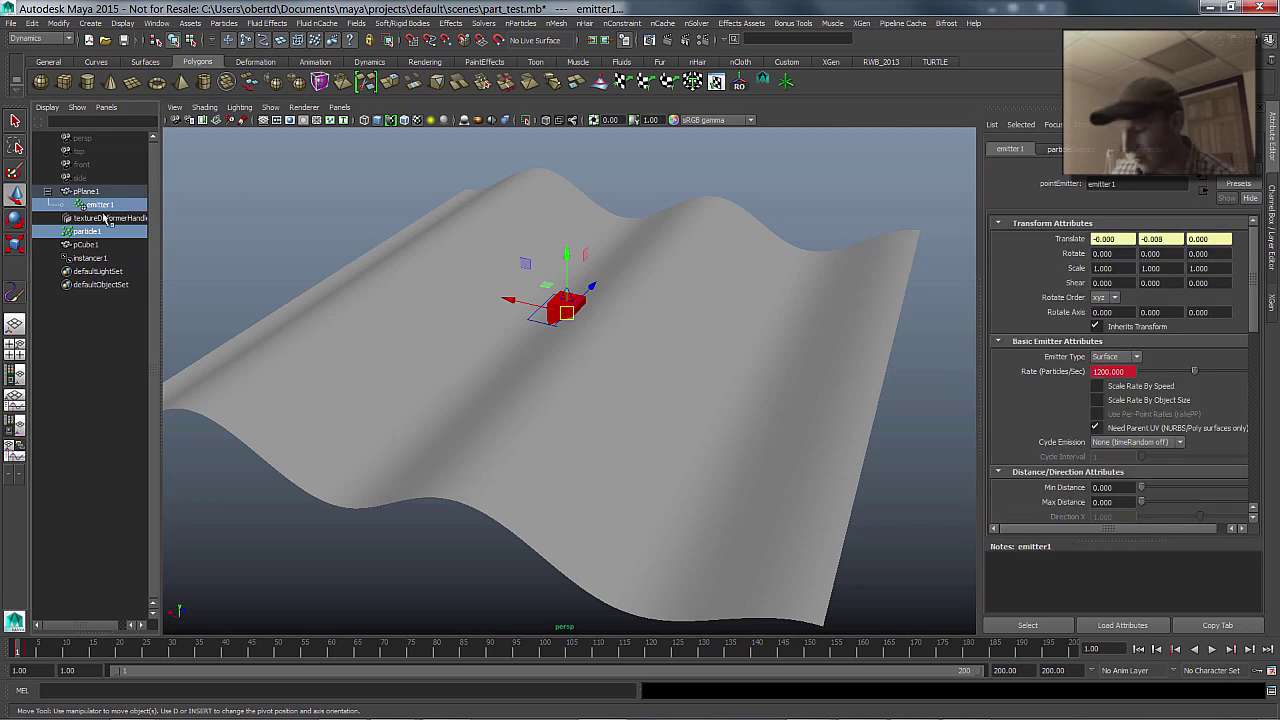
pyautogui.press('Delete')
pyautogui.click(70, 231)
pyautogui.press('w')
pyautogui.press('Delete')
# Create a new XGen description on pPlane1 with Spheres as primitives, generated at specified points and controlled by placing and shaping guides.
pyautogui.click(401, 363)
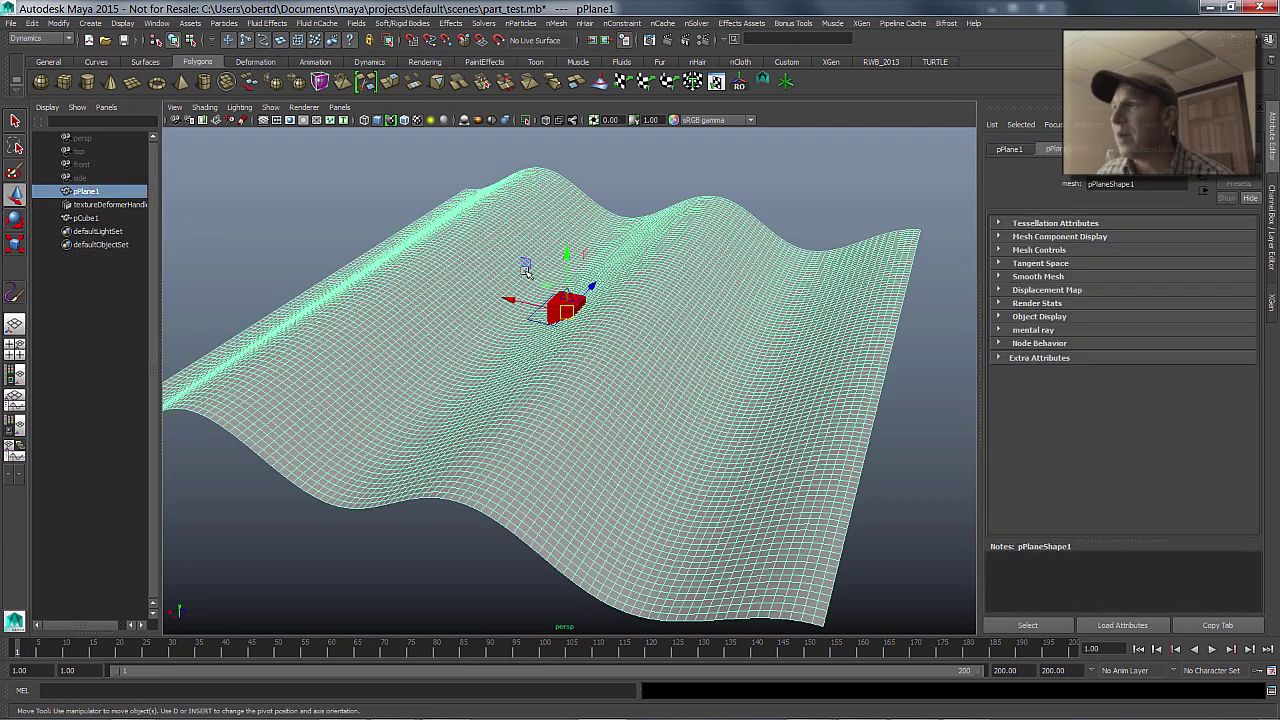
pyautogui.click(831, 62)
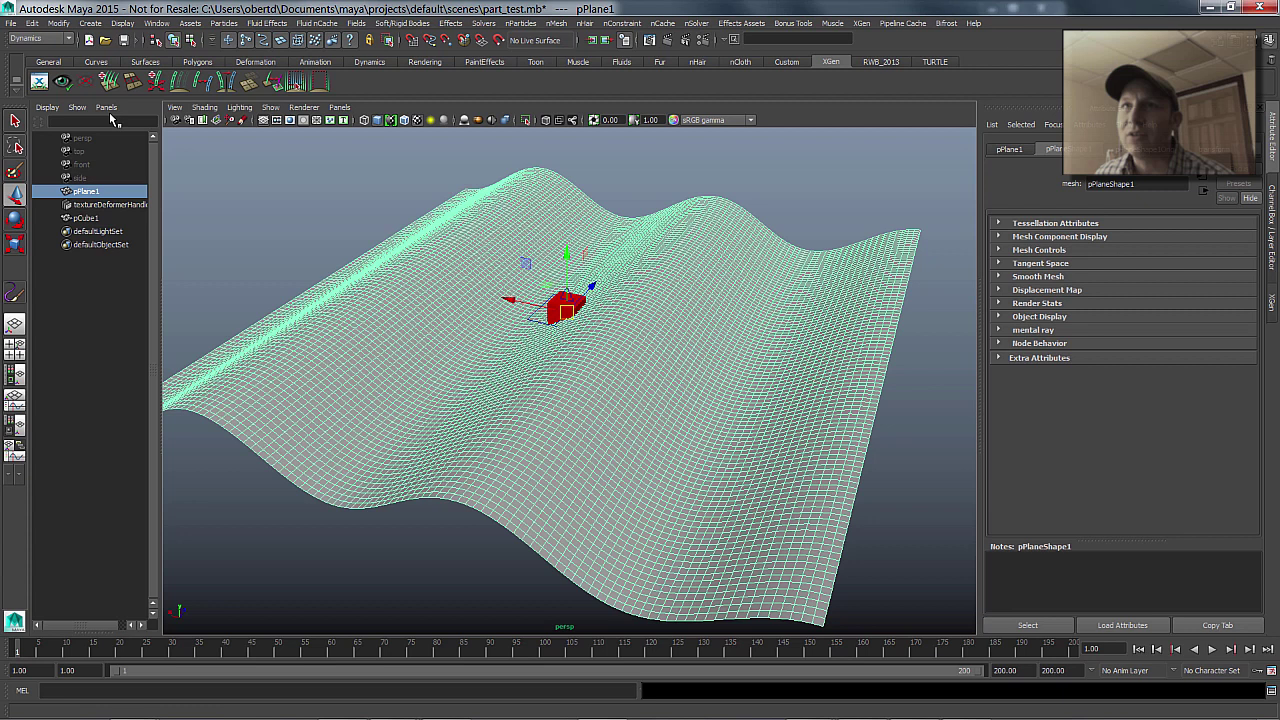
pyautogui.click(39, 82)
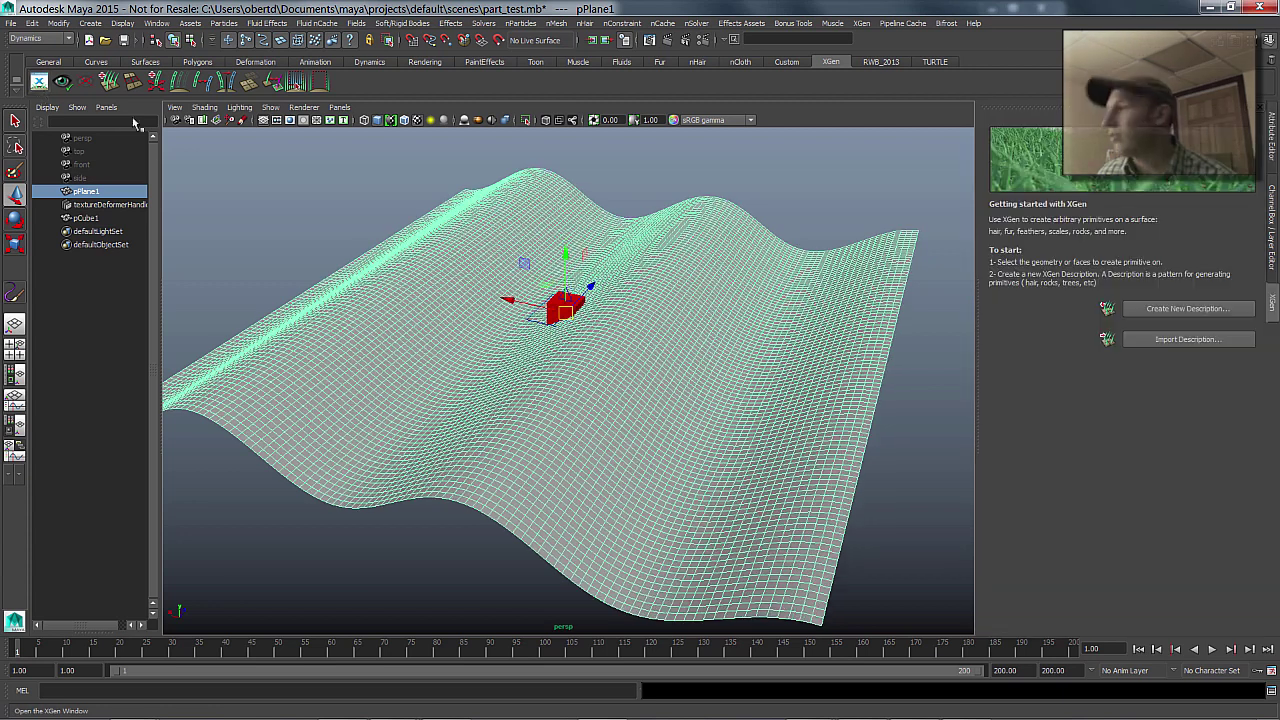
pyautogui.click(1150, 311)
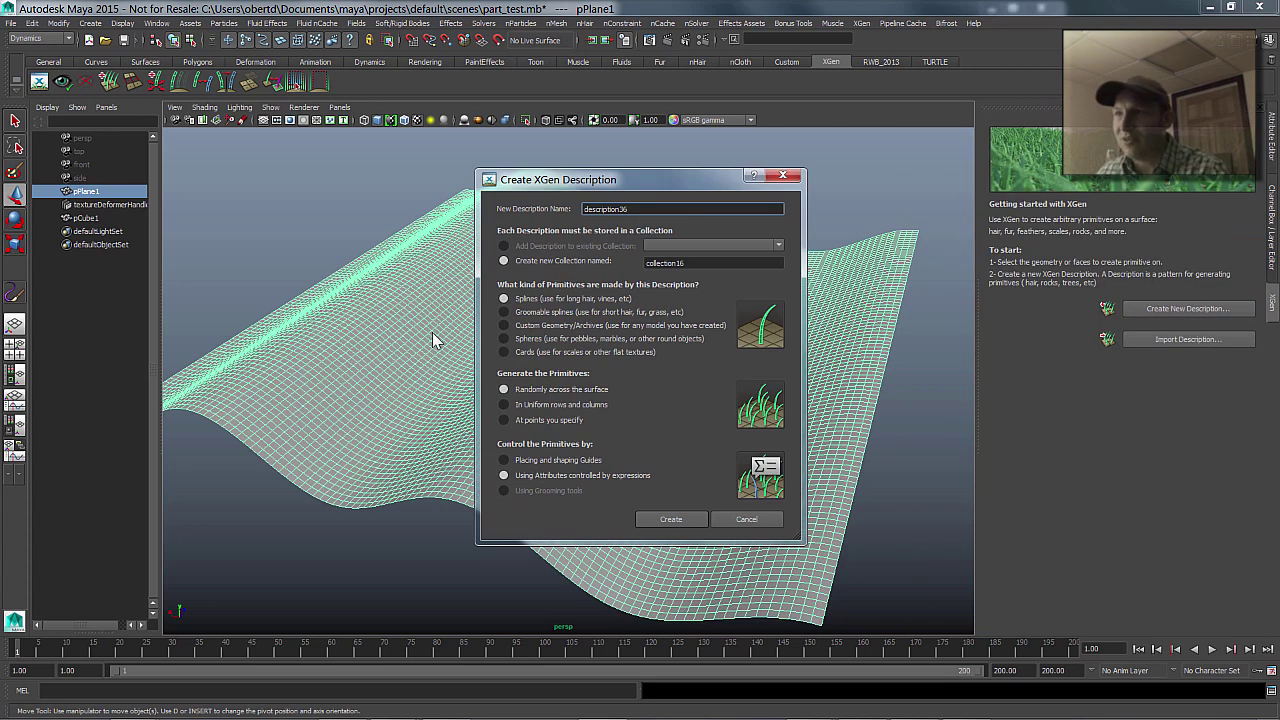
pyautogui.click(504, 339)
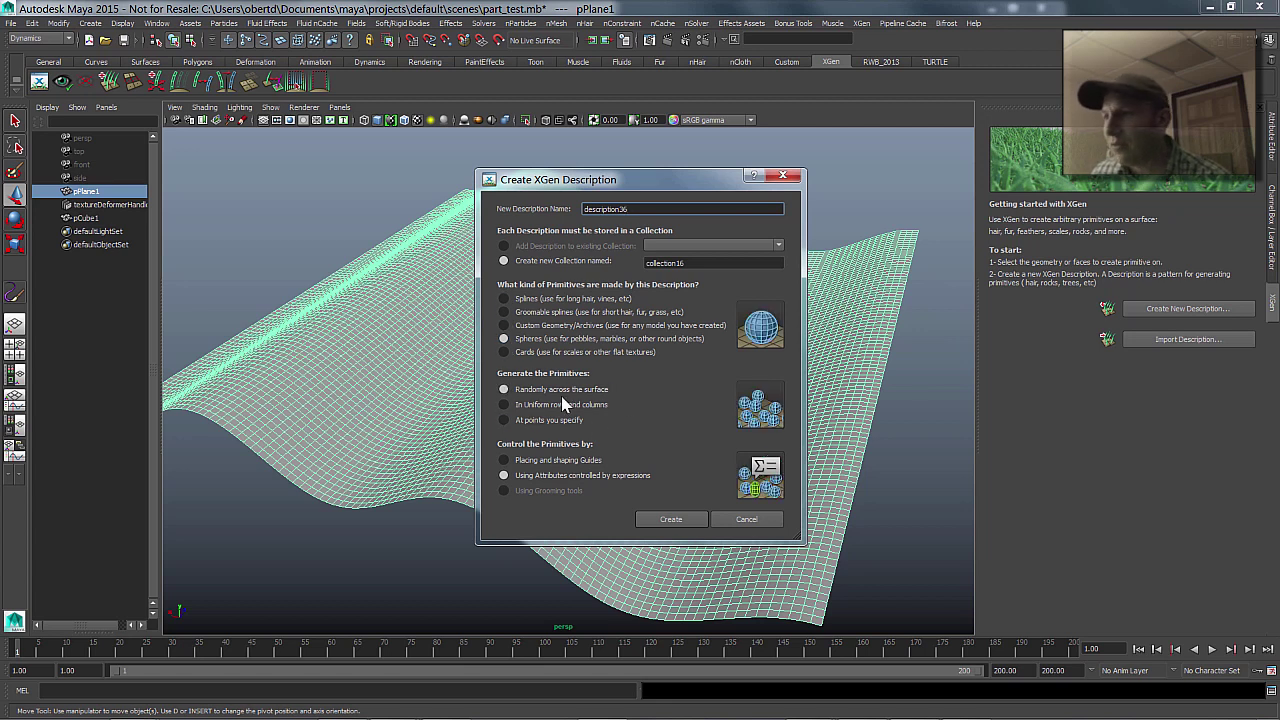
pyautogui.click(504, 419)
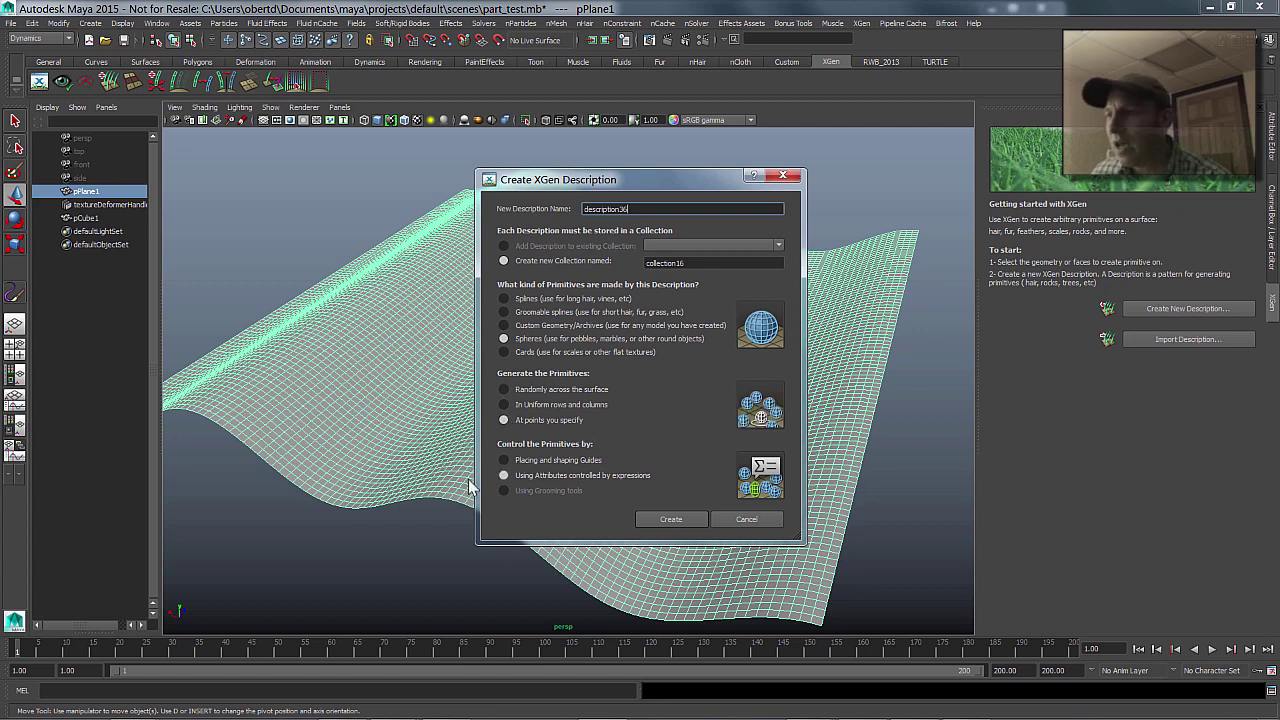
pyautogui.click(525, 460)
pyautogui.click(673, 517)
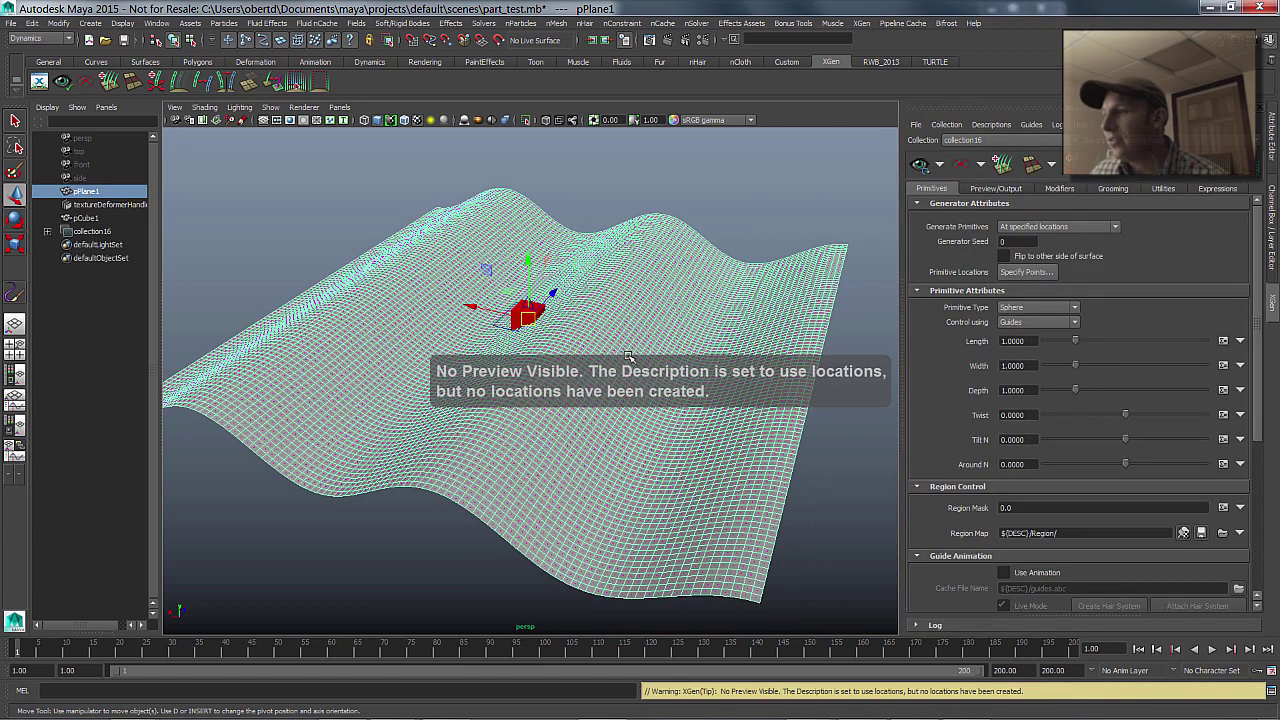
# Place three XGen sphere guides at scattered spots on the wavy plane.
pyautogui.keyDown('alt'); pyautogui.moveTo(742, 289); pyautogui.dragTo(768, 281); pyautogui.keyUp('alt')
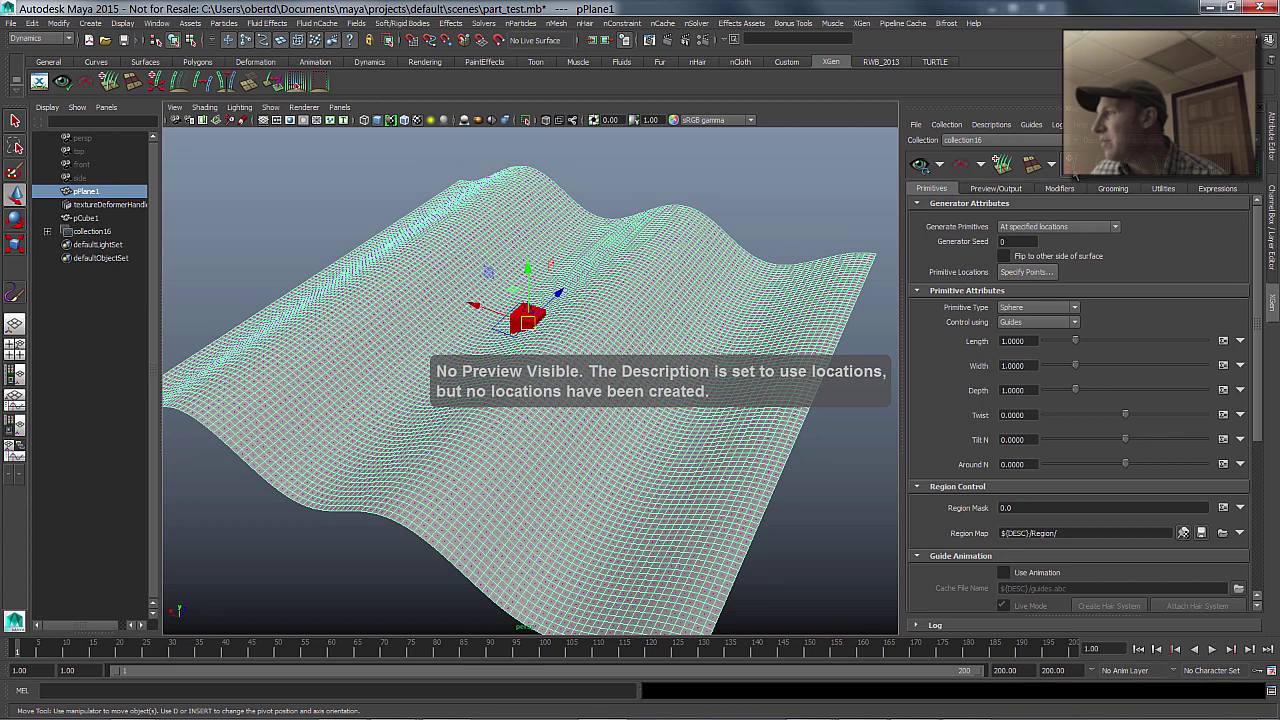
pyautogui.keyDown('alt'); pyautogui.moveTo(709, 277); pyautogui.dragTo(678, 273); pyautogui.keyUp('alt')
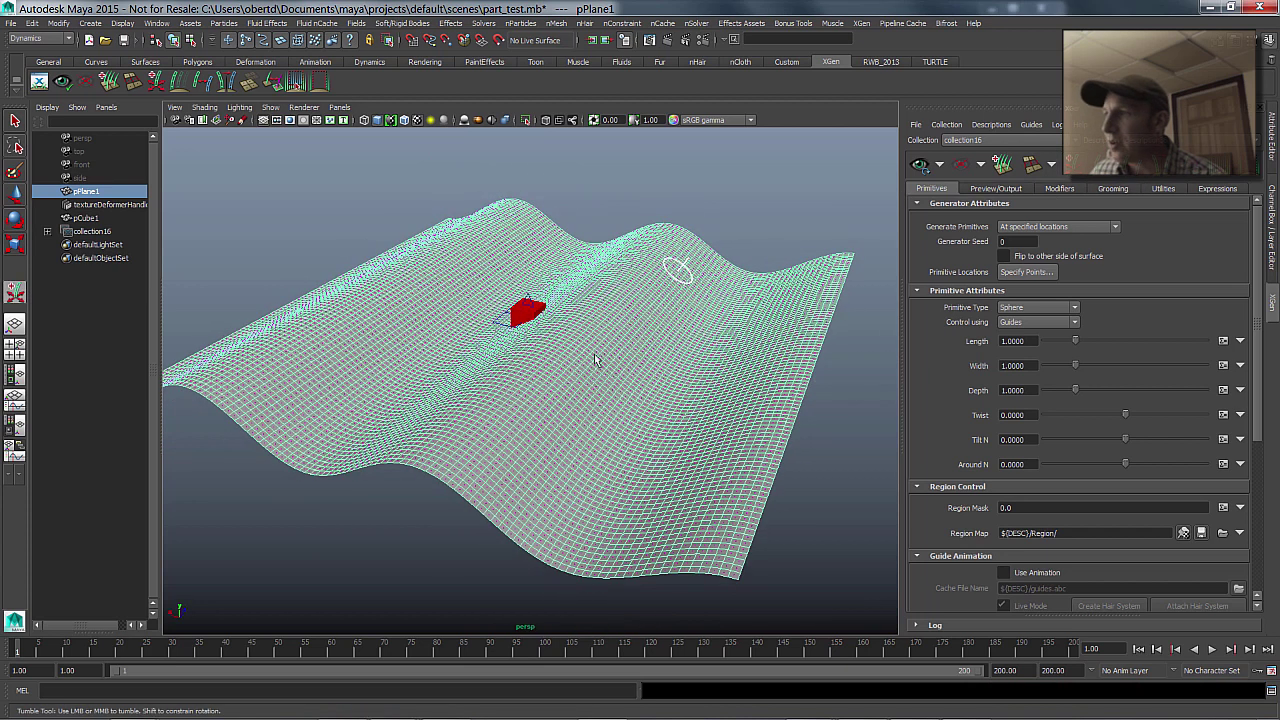
pyautogui.click(565, 410)
pyautogui.click(300, 362)
pyautogui.moveTo(473, 230); pyautogui.dragTo(629, 231)
pyautogui.keyDown('alt'); pyautogui.moveTo(629, 231); pyautogui.dragTo(540, 302); pyautogui.keyUp('alt')
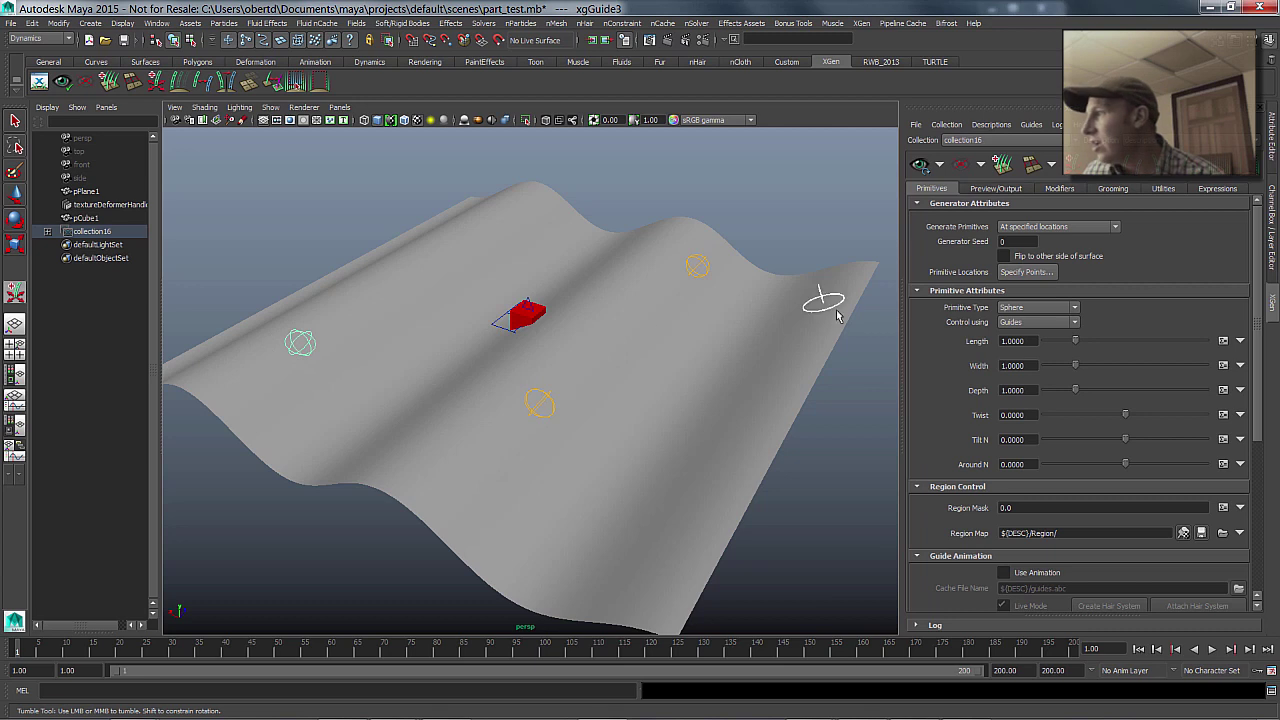
# Set the XGen primitive type to Spline and play the animation to examine how the guides follow the plane.
pyautogui.click(1040, 307)
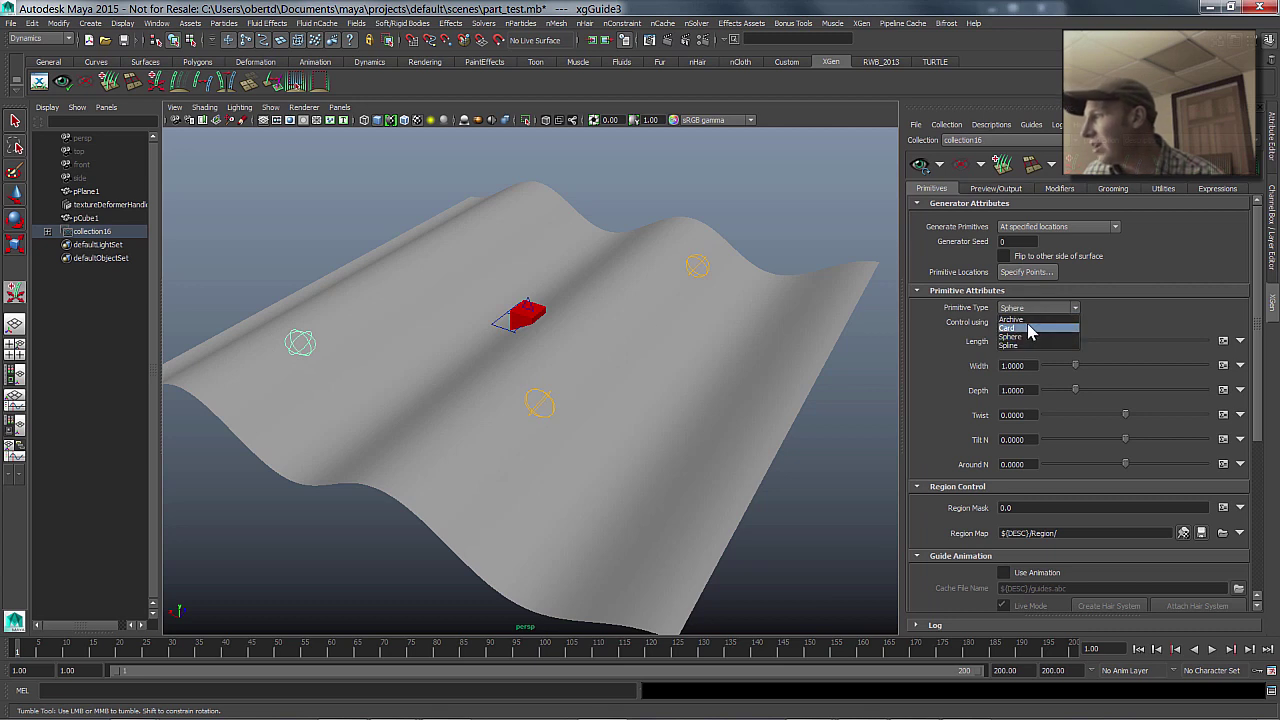
pyautogui.click(1028, 346)
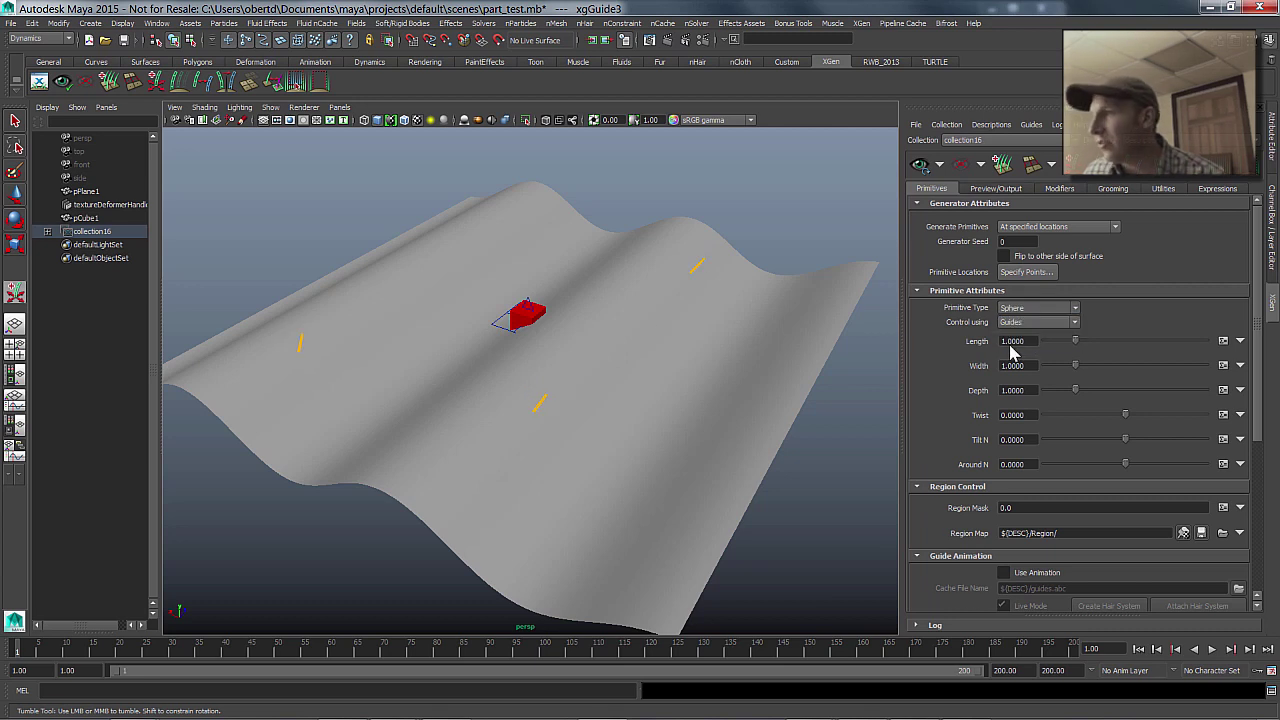
pyautogui.keyDown('alt'); pyautogui.moveTo(613, 330); pyautogui.dragTo(618, 318); pyautogui.keyUp('alt')
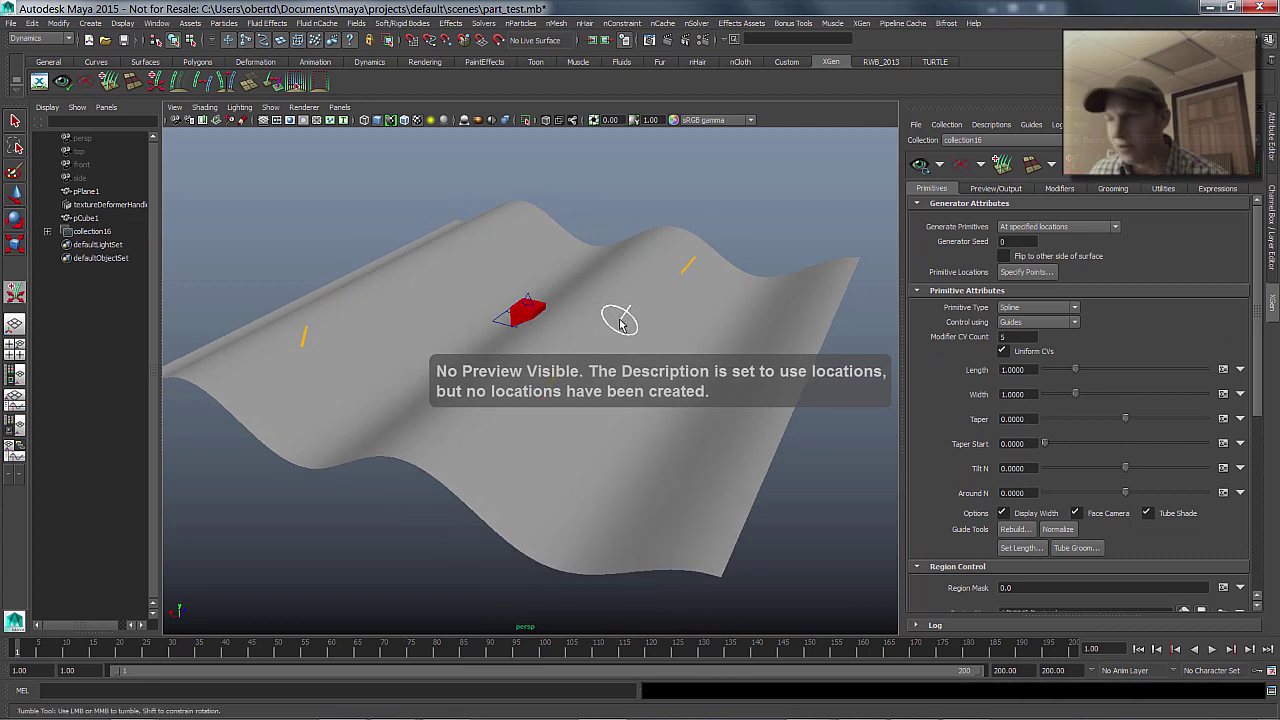
pyautogui.click(1212, 649)
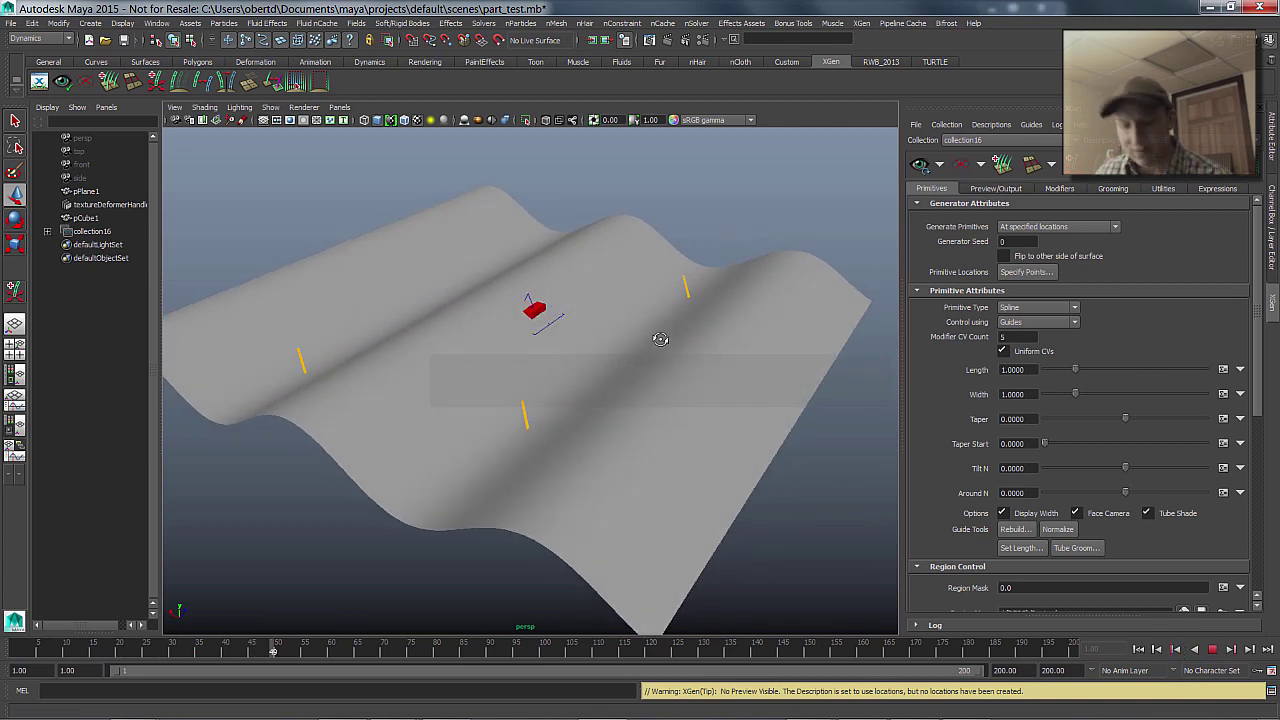
pyautogui.press('Escape')
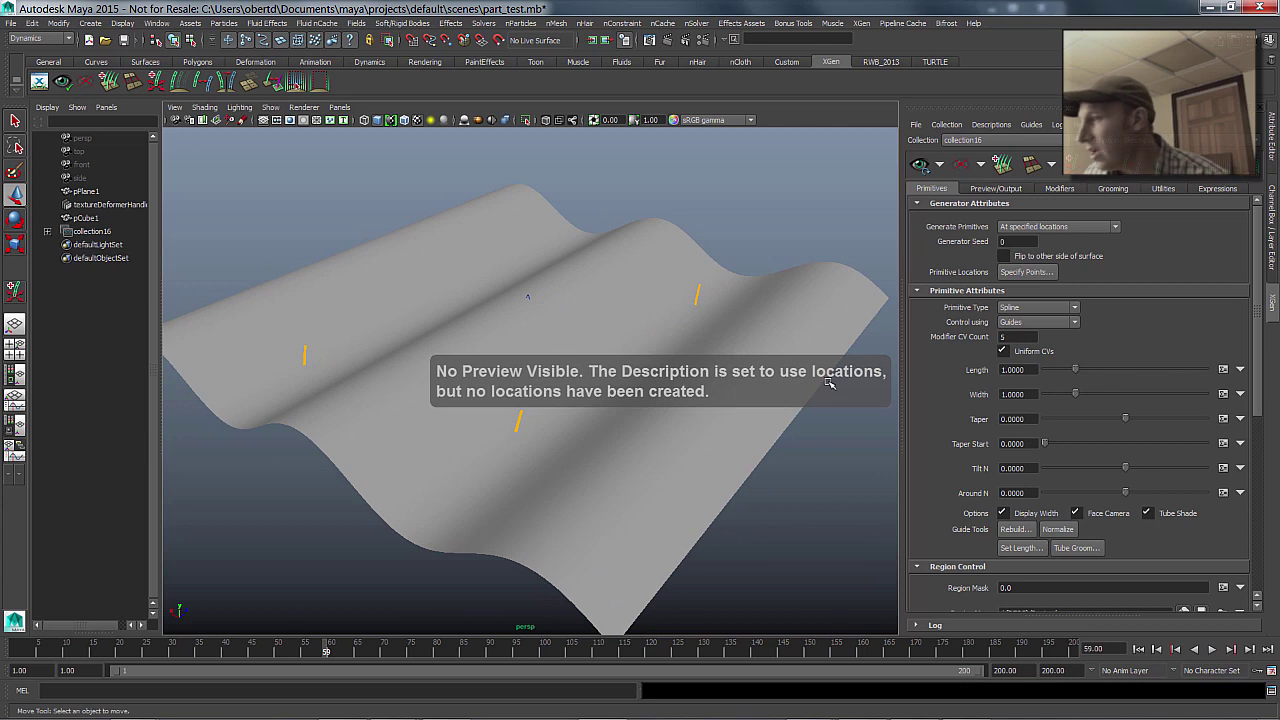
pyautogui.moveTo(799, 202)
pyautogui.keyDown('alt'); pyautogui.mouseDown()
pyautogui.moveTo(709, 229)
pyautogui.moveTo(968, 280)
pyautogui.mouseUp(); pyautogui.keyUp('alt')
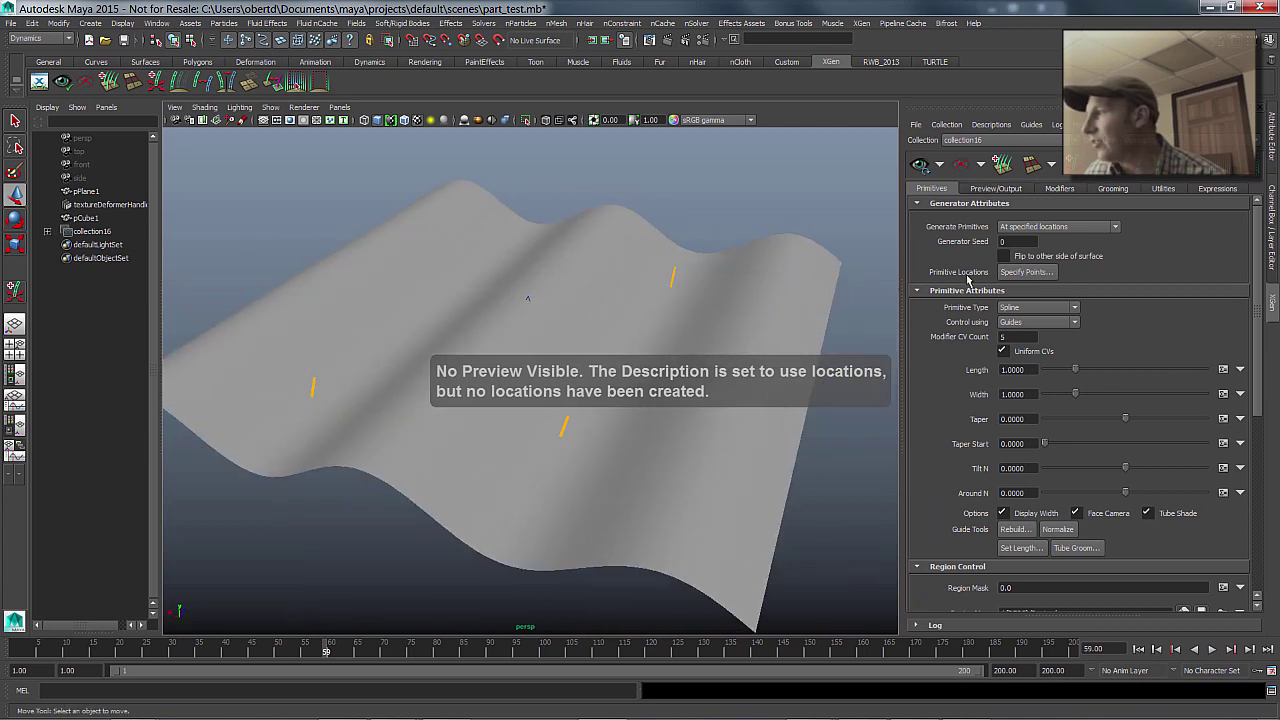
# Try the XGen description with the Card primitive type and with Sphere, and inspect the guides on the plane.
pyautogui.click(1024, 322)
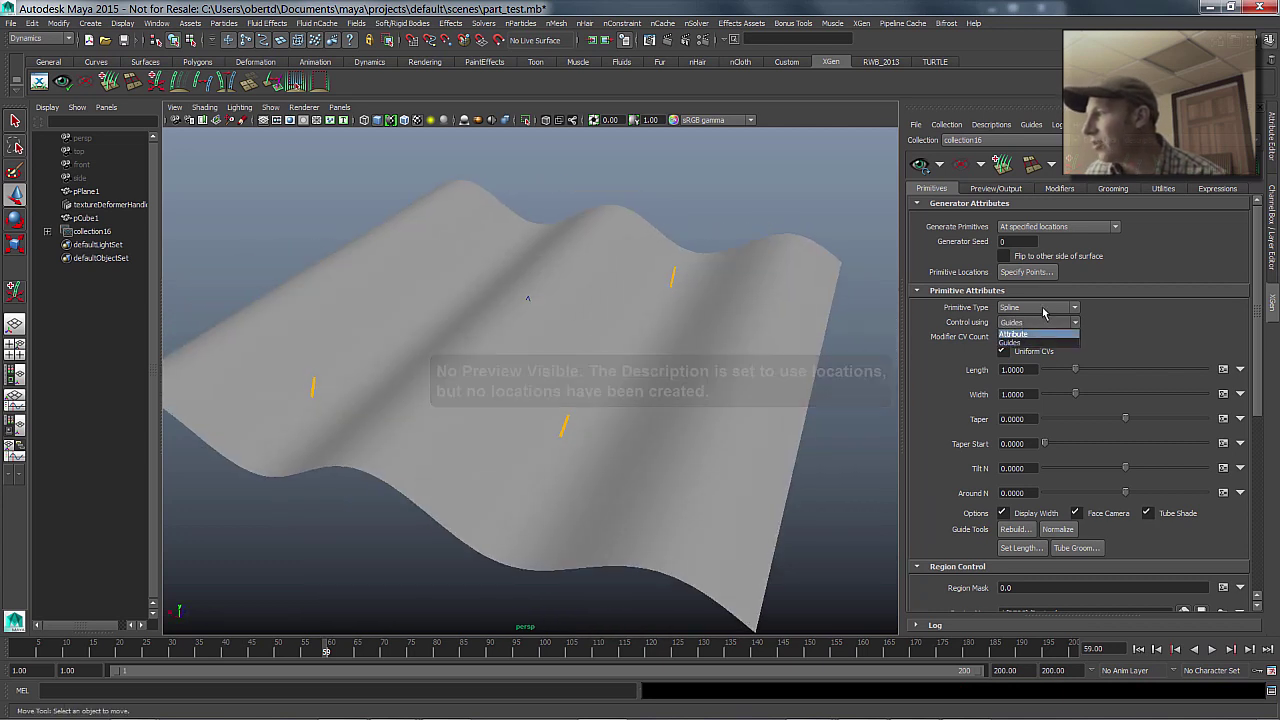
pyautogui.click(1045, 308)
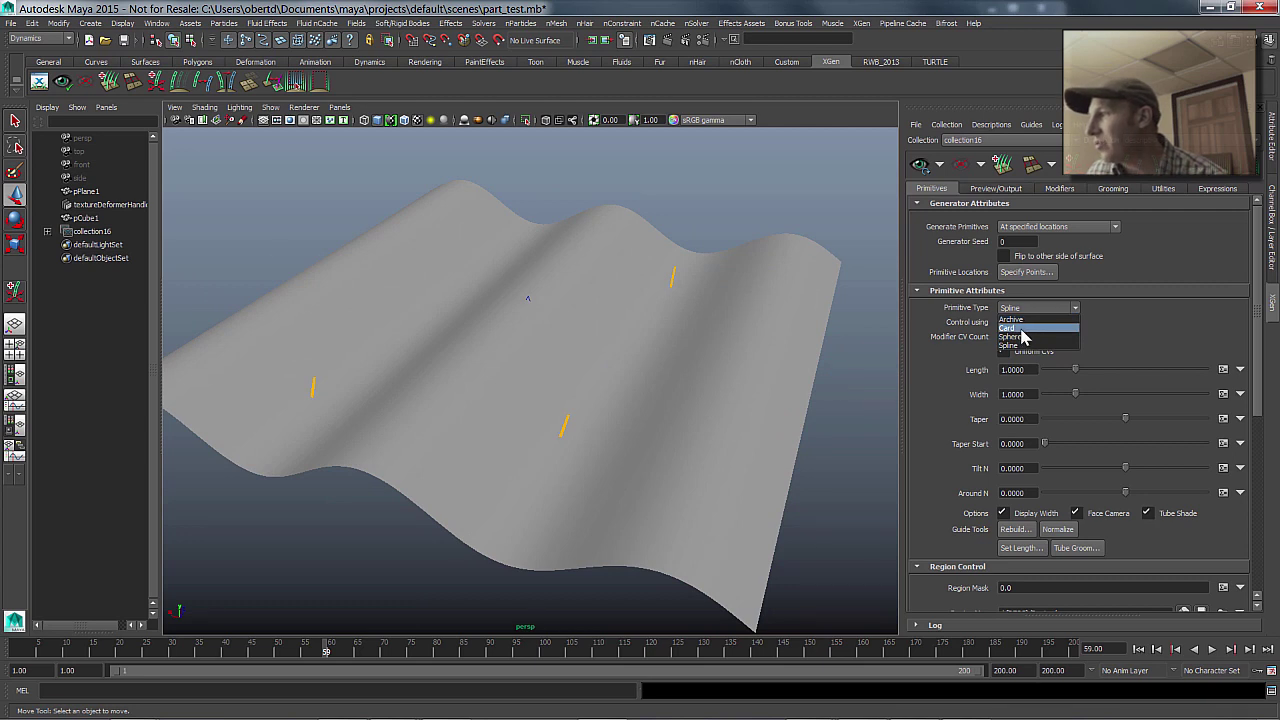
pyautogui.click(1026, 329)
pyautogui.click(1024, 312)
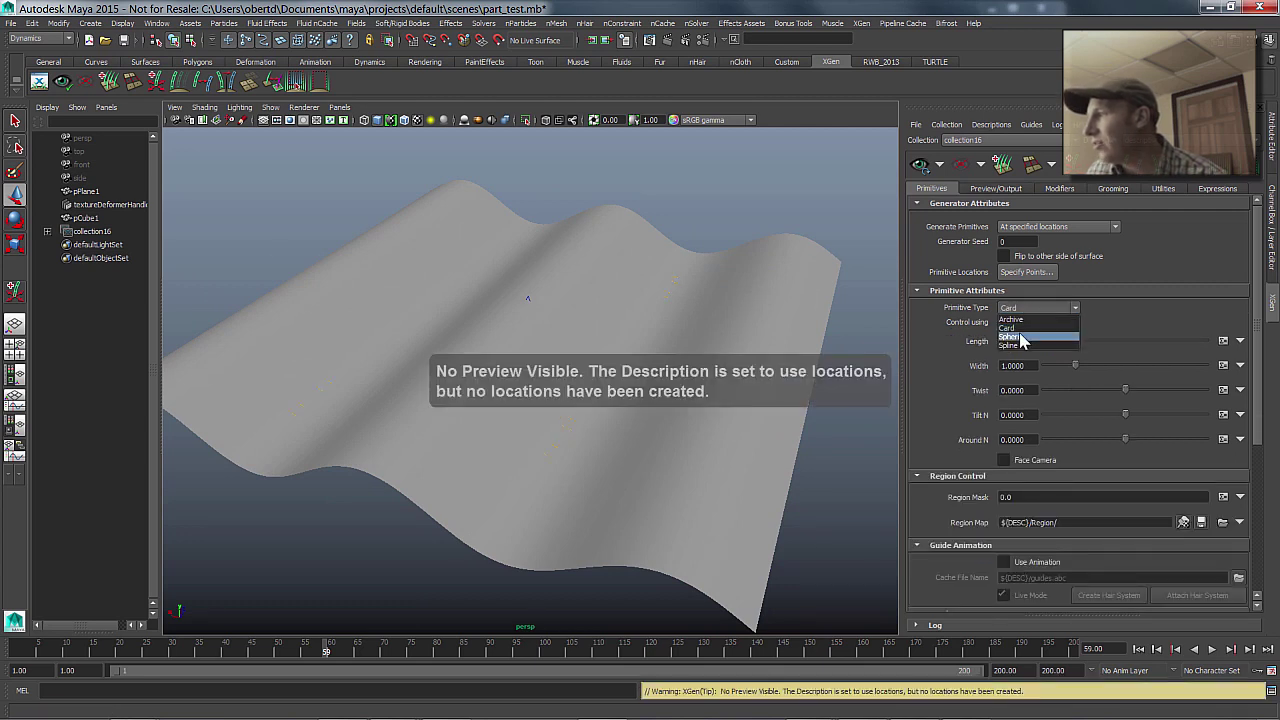
pyautogui.click(1030, 332)
pyautogui.moveTo(625, 294)
pyautogui.keyDown('alt'); pyautogui.mouseDown()
pyautogui.moveTo(560, 289)
pyautogui.moveTo(680, 300)
pyautogui.mouseUp(); pyautogui.keyUp('alt')
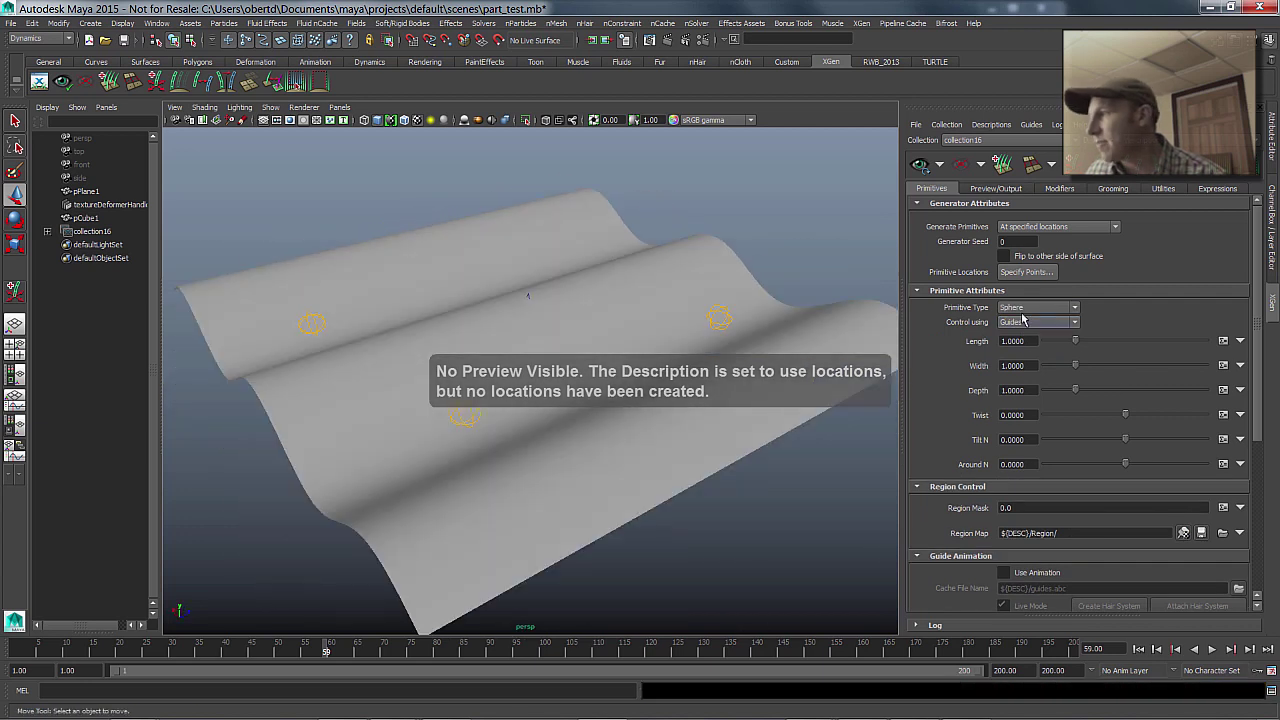
pyautogui.keyDown('alt'); pyautogui.moveTo(455, 247); pyautogui.dragTo(326, 304); pyautogui.keyUp('alt')
# Delete collection16, return to frame 1 and collapse the XGen window beside the viewport.
pyautogui.click(88, 233)
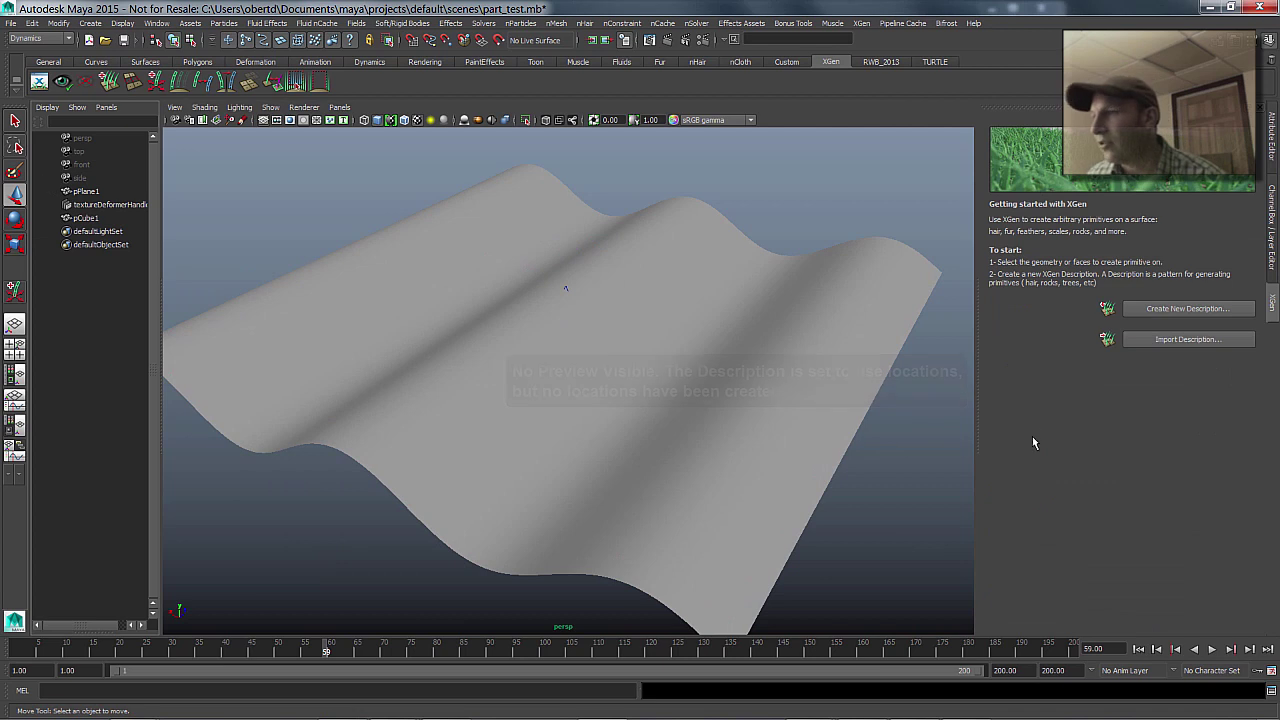
pyautogui.keyDown('alt'); pyautogui.moveTo(821, 401); pyautogui.dragTo(845, 396); pyautogui.keyUp('alt')
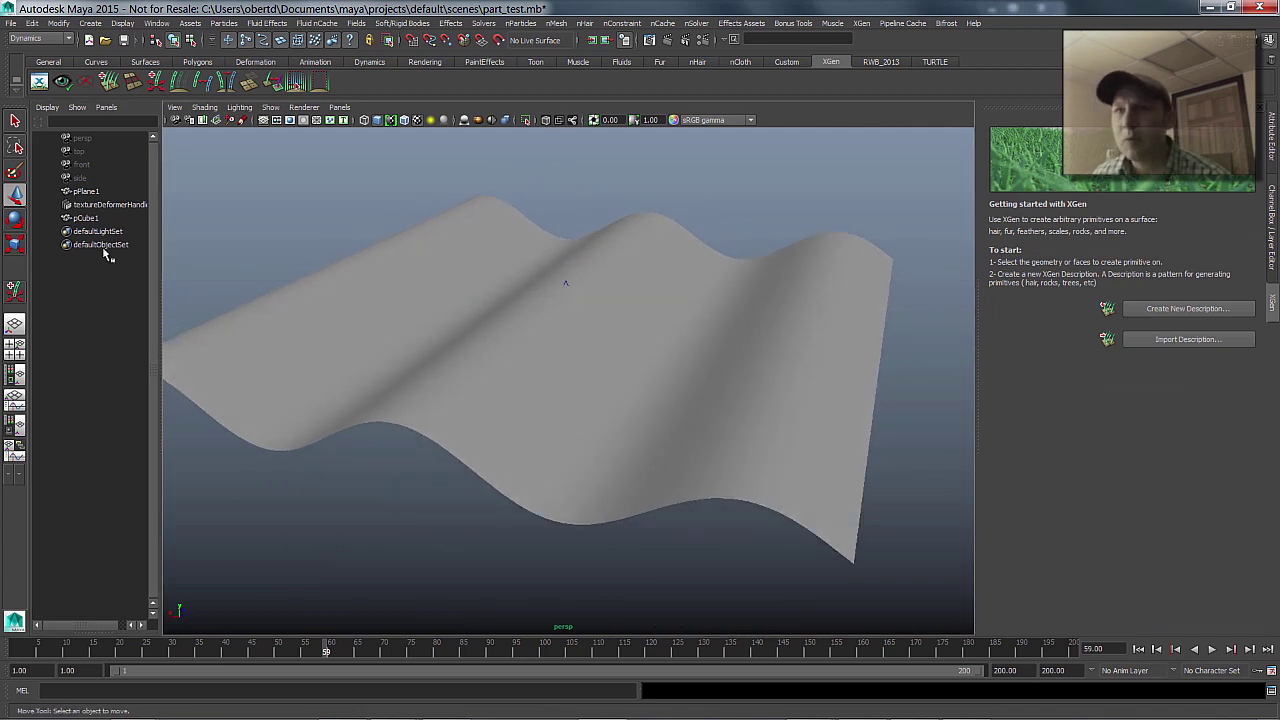
pyautogui.click(90, 219)
pyautogui.moveTo(520, 290)
pyautogui.keyDown('alt'); pyautogui.mouseDown()
pyautogui.moveTo(531, 283)
pyautogui.moveTo(532, 303)
pyautogui.moveTo(502, 316)
pyautogui.mouseUp(); pyautogui.keyUp('alt')
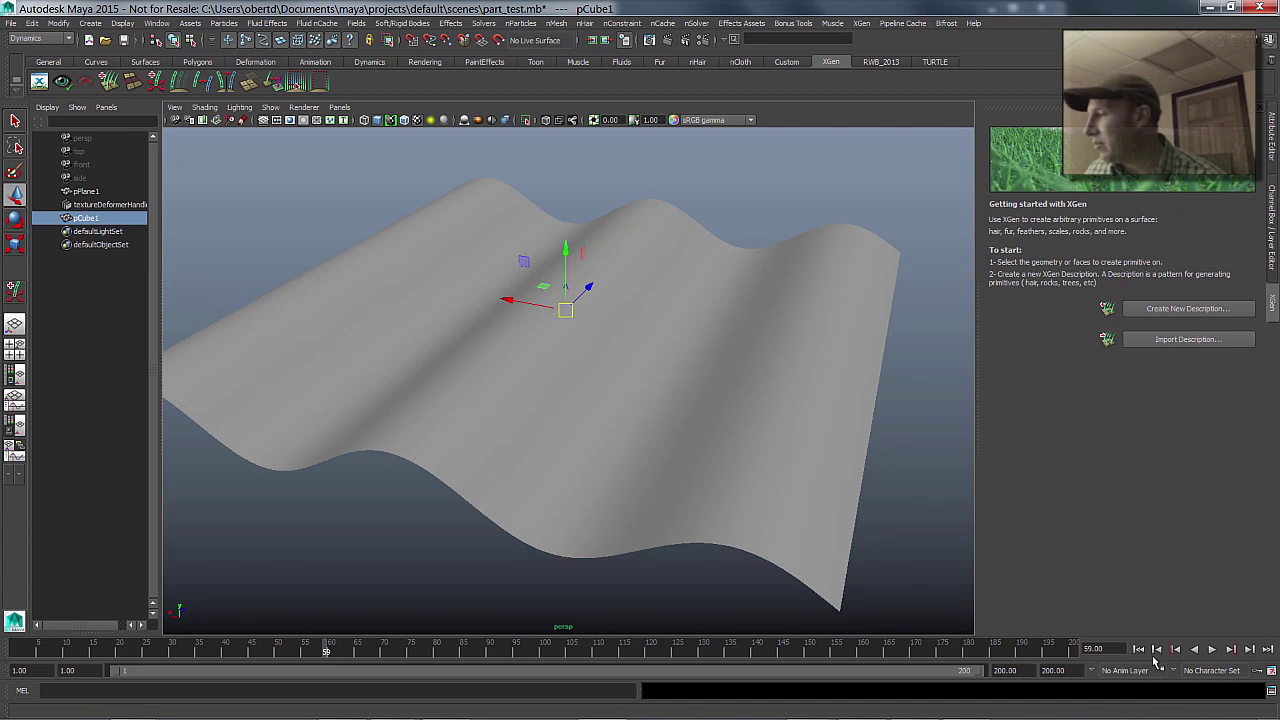
pyautogui.click(1138, 649)
pyautogui.click(1273, 316)
pyautogui.moveTo(520, 343)
pyautogui.keyDown('alt'); pyautogui.mouseDown(button='right')
pyautogui.moveTo(614, 349)
pyautogui.moveTo(560, 330)
pyautogui.moveTo(709, 294)
pyautogui.mouseUp(button='right'); pyautogui.keyUp('alt')
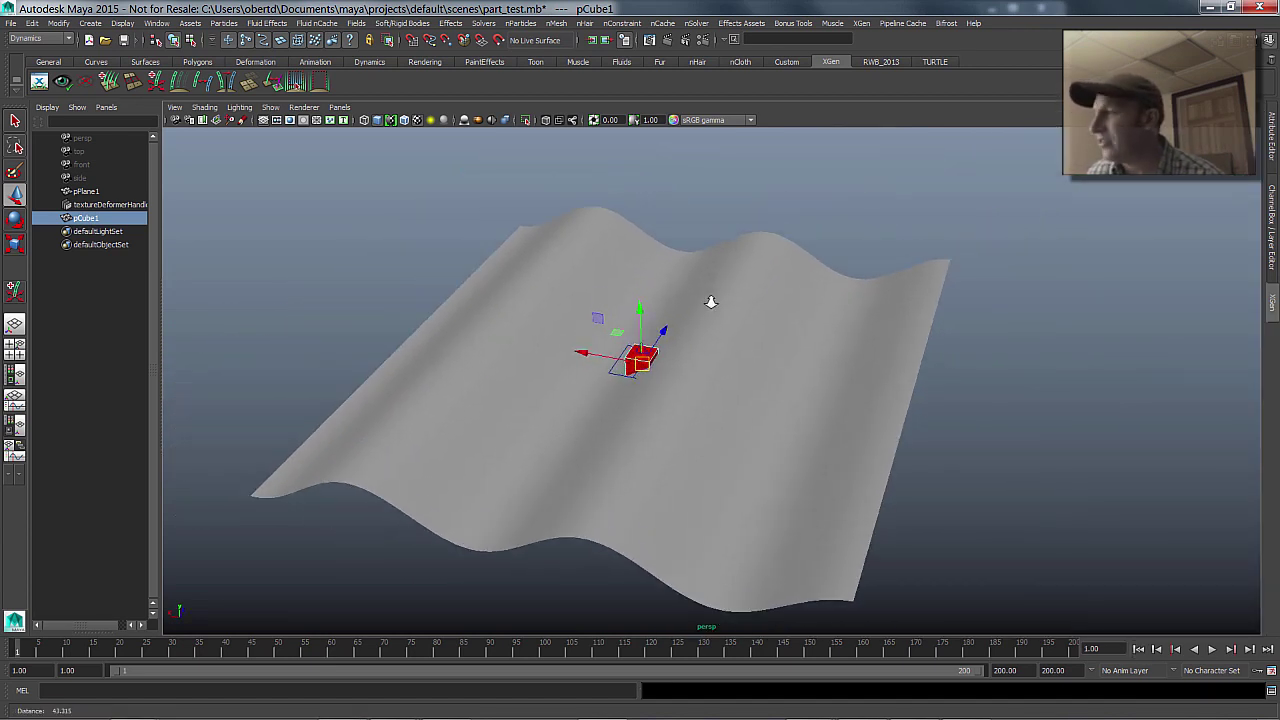
pyautogui.keyDown('alt'); pyautogui.moveTo(709, 294); pyautogui.dragTo(714, 280); pyautogui.keyUp('alt')
# Start the Paint Geometry Tool from the bonus tools on pPlane1, with pCube1 as the geometry to paint.
pyautogui.click(685, 282)
pyautogui.click(660, 347)
pyautogui.keyDown('alt'); pyautogui.moveTo(660, 347); pyautogui.dragTo(714, 251); pyautogui.keyUp('alt')
pyautogui.click(690, 337)
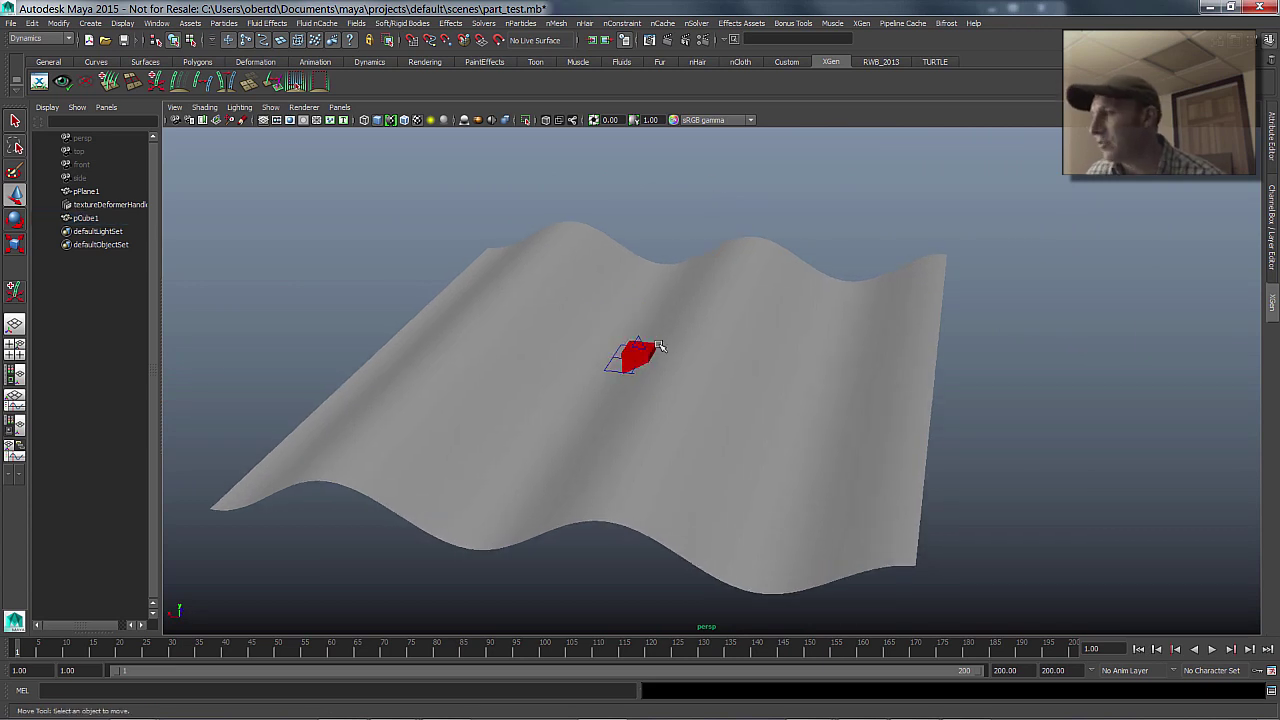
pyautogui.click(660, 347)
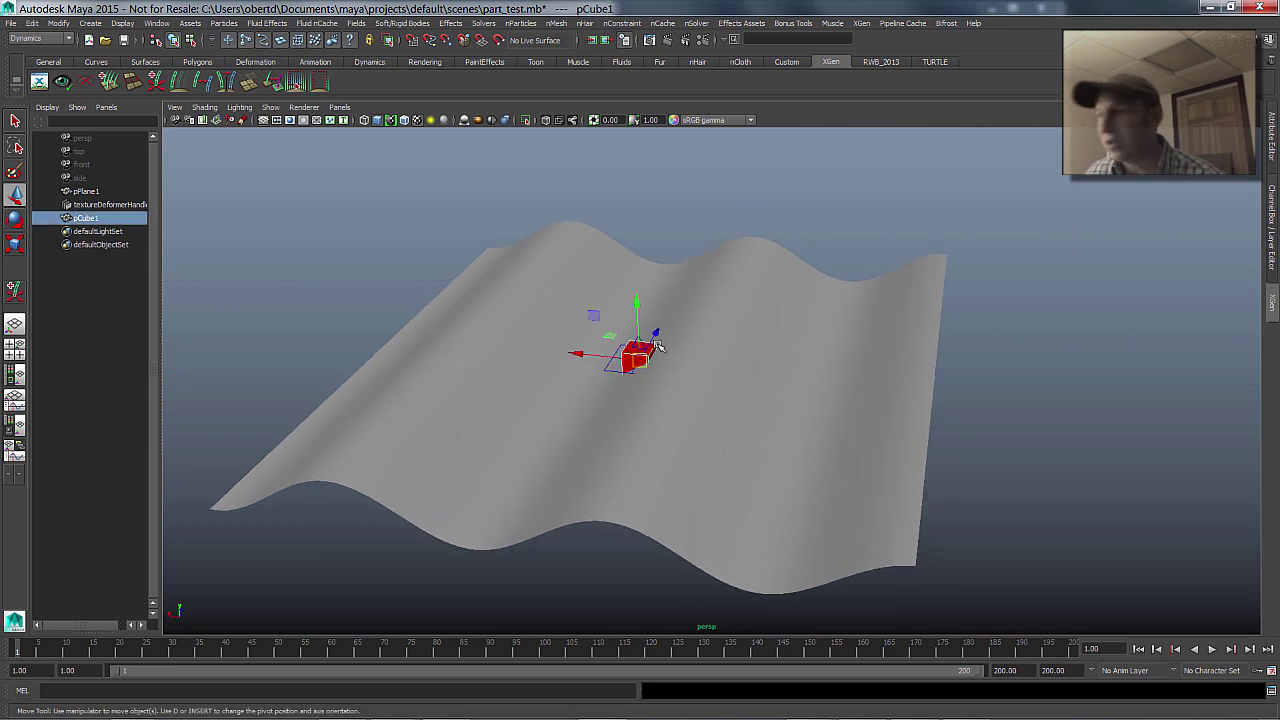
pyautogui.click(701, 277)
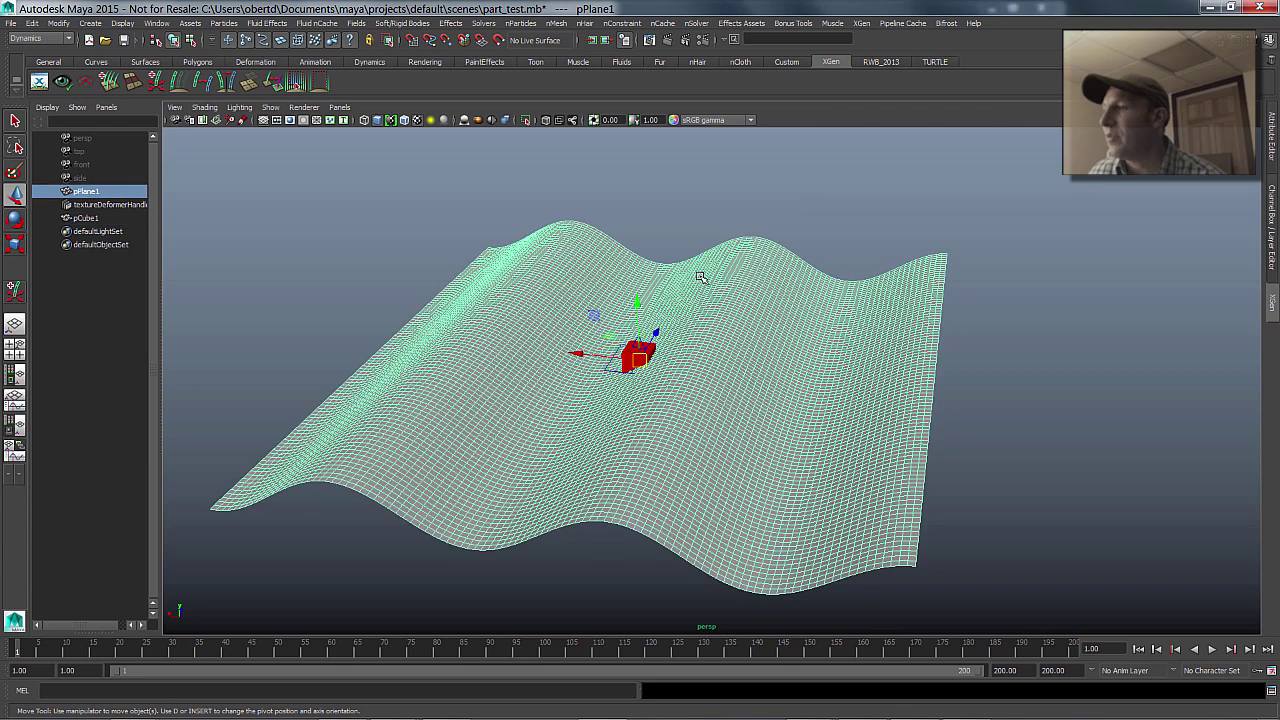
pyautogui.click(795, 24)
pyautogui.moveTo(816, 45)
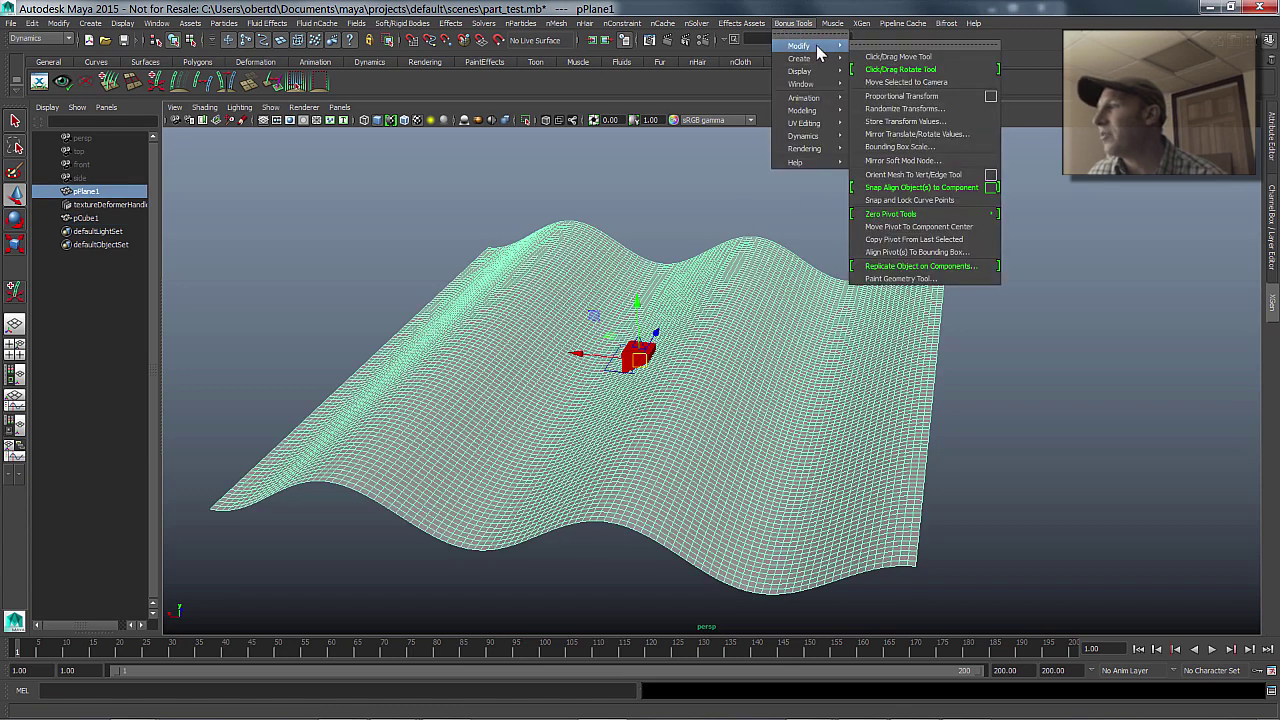
pyautogui.click(924, 280)
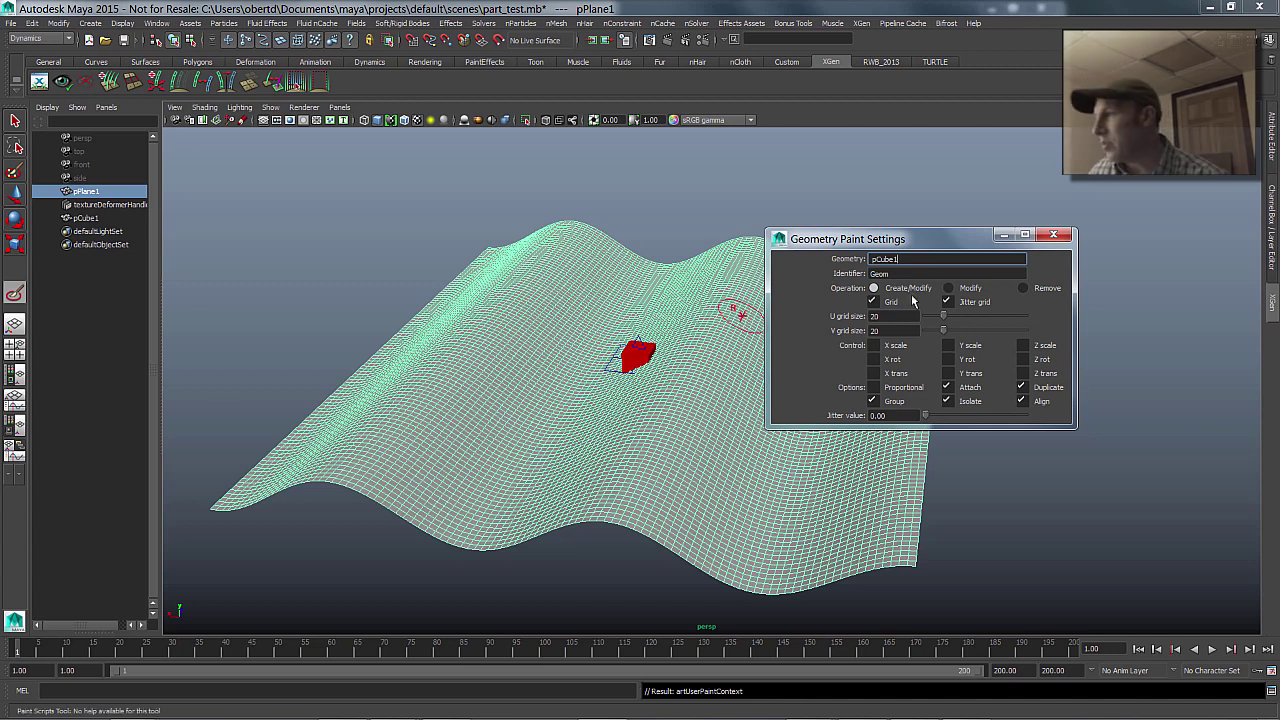
# Set both the U and V grid size of the Paint Geometry Tool to 10.
pyautogui.moveTo(910, 245); pyautogui.dragTo(1016, 243)
pyautogui.click(1004, 314)
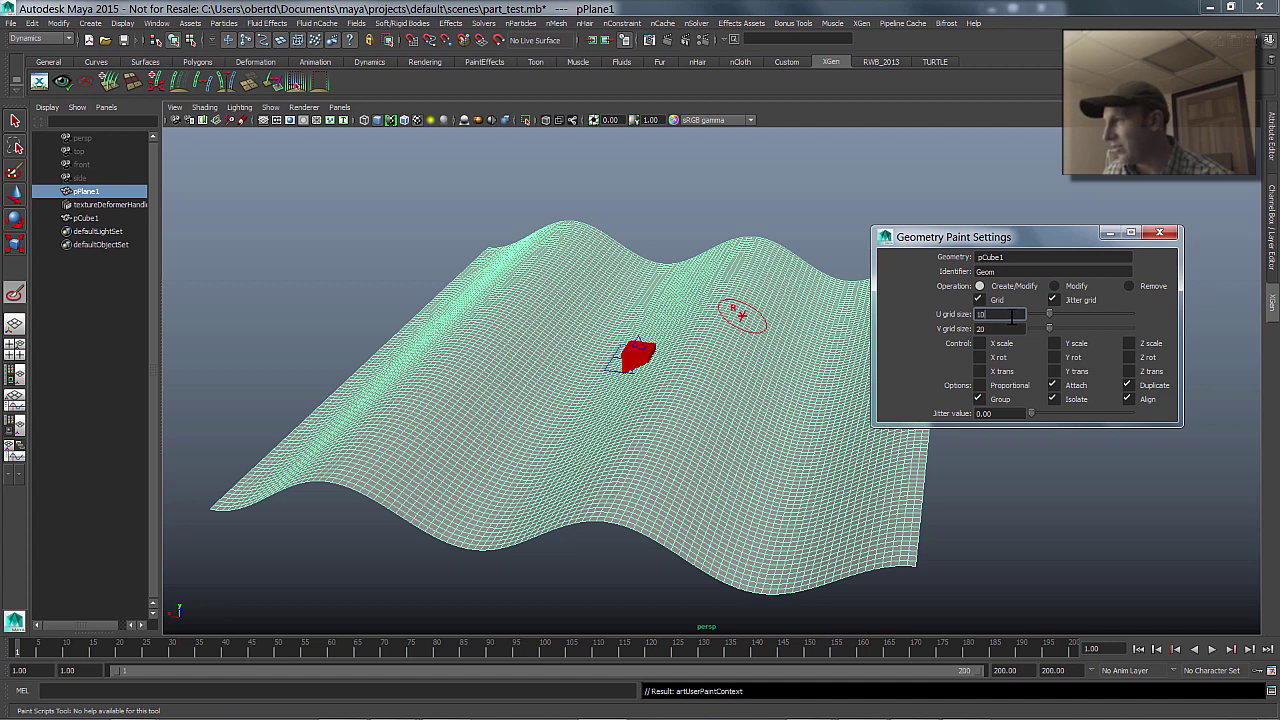
pyautogui.press('Tab')
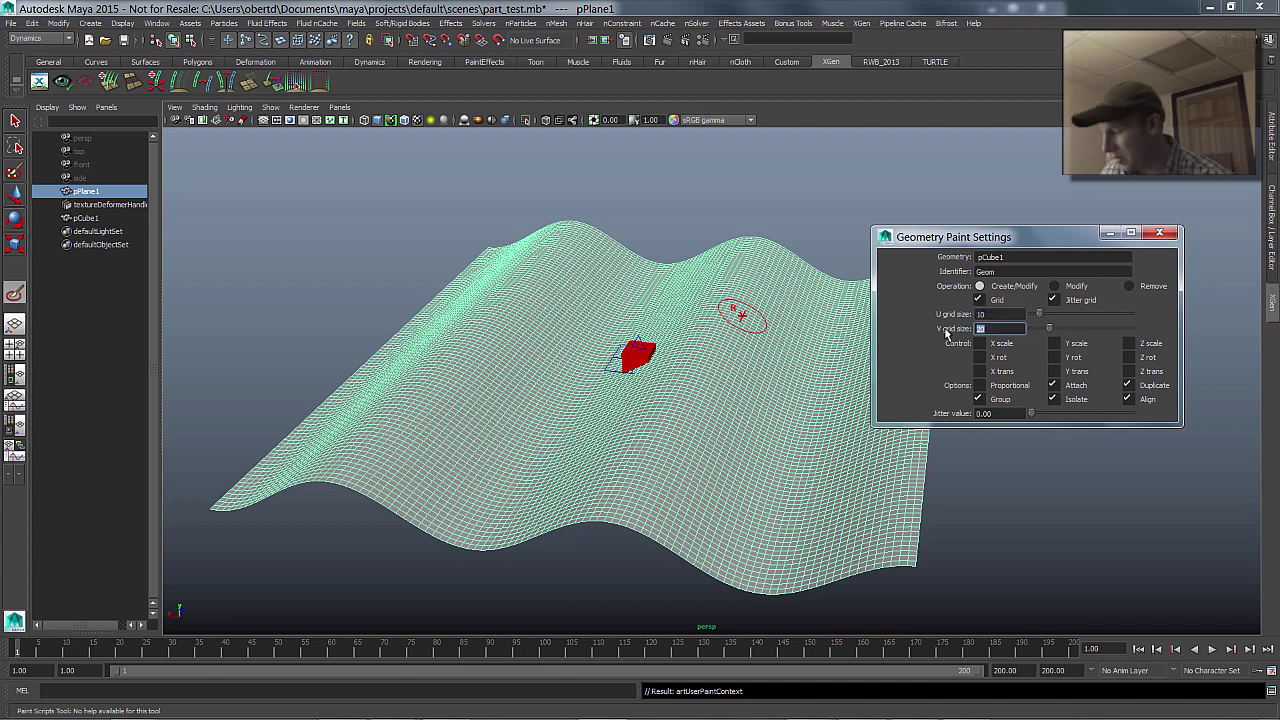
pyautogui.write('10')
pyautogui.press('Return')
# Paint copies of pCube1 in one stroke down and across the wavy plane and inspect how they align with the surface.
pyautogui.moveTo(735, 318)
pyautogui.keyDown('alt'); pyautogui.mouseDown()
pyautogui.moveTo(720, 343)
pyautogui.moveTo(674, 297)
pyautogui.moveTo(520, 315)
pyautogui.mouseUp(); pyautogui.keyUp('alt')
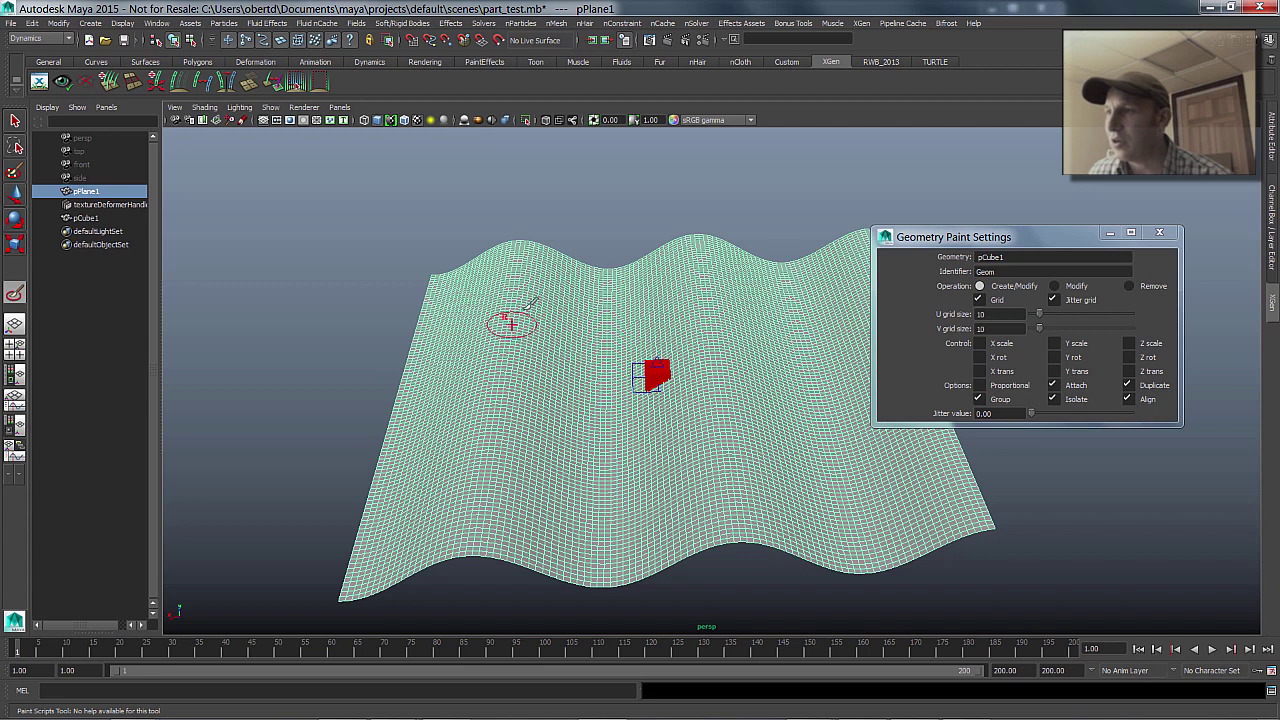
pyautogui.moveTo(528, 290)
pyautogui.mouseDown()
pyautogui.moveTo(483, 358)
pyautogui.moveTo(487, 422)
pyautogui.moveTo(516, 480)
pyautogui.moveTo(726, 483)
pyautogui.moveTo(838, 455)
pyautogui.moveTo(873, 460)
pyautogui.mouseUp()
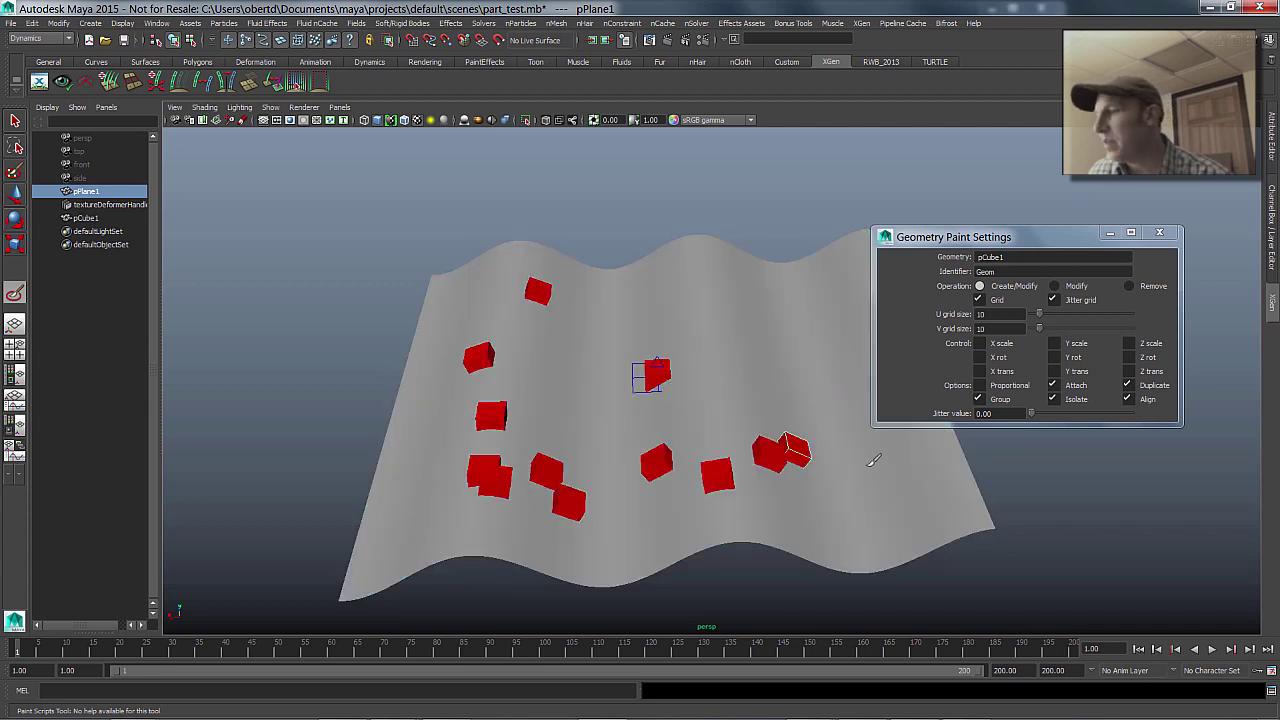
pyautogui.moveTo(750, 478)
pyautogui.keyDown('alt'); pyautogui.mouseDown()
pyautogui.moveTo(629, 449)
pyautogui.moveTo(697, 452)
pyautogui.mouseUp(); pyautogui.keyUp('alt')
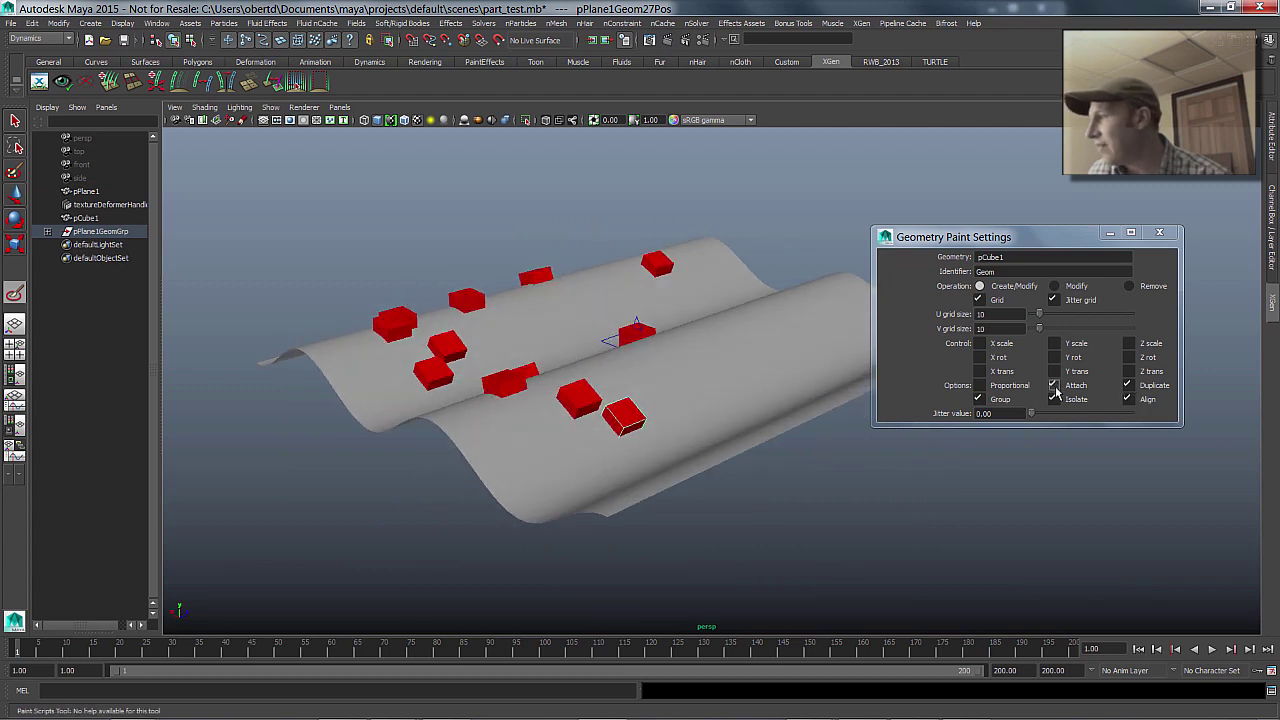
pyautogui.moveTo(787, 355)
pyautogui.keyDown('alt'); pyautogui.mouseDown()
pyautogui.moveTo(660, 365)
pyautogui.moveTo(513, 307)
pyautogui.mouseUp(); pyautogui.keyUp('alt')
pyautogui.moveTo(677, 443)
pyautogui.keyDown('alt'); pyautogui.mouseDown()
pyautogui.moveTo(769, 436)
pyautogui.moveTo(691, 445)
pyautogui.mouseUp(); pyautogui.keyUp('alt')
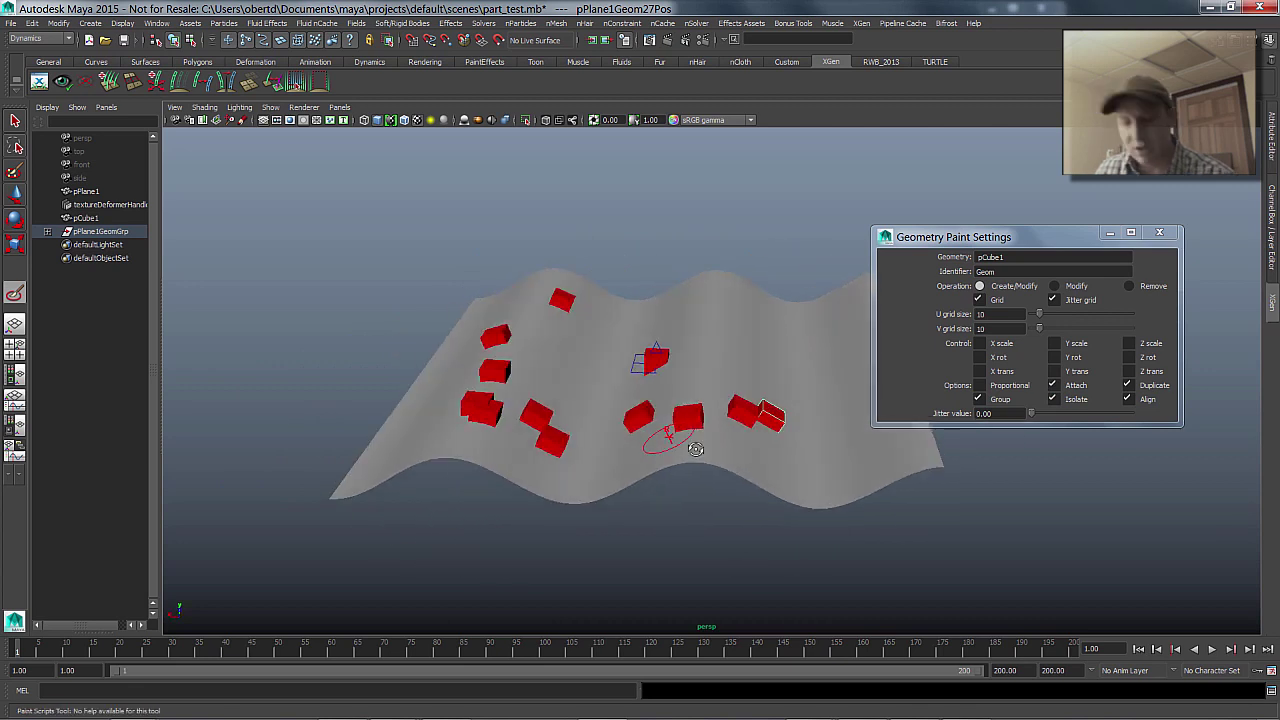
# Leave the paint tool and play the animation to frame 43 to examine how the painted cubes follow the plane.
pyautogui.press('w')
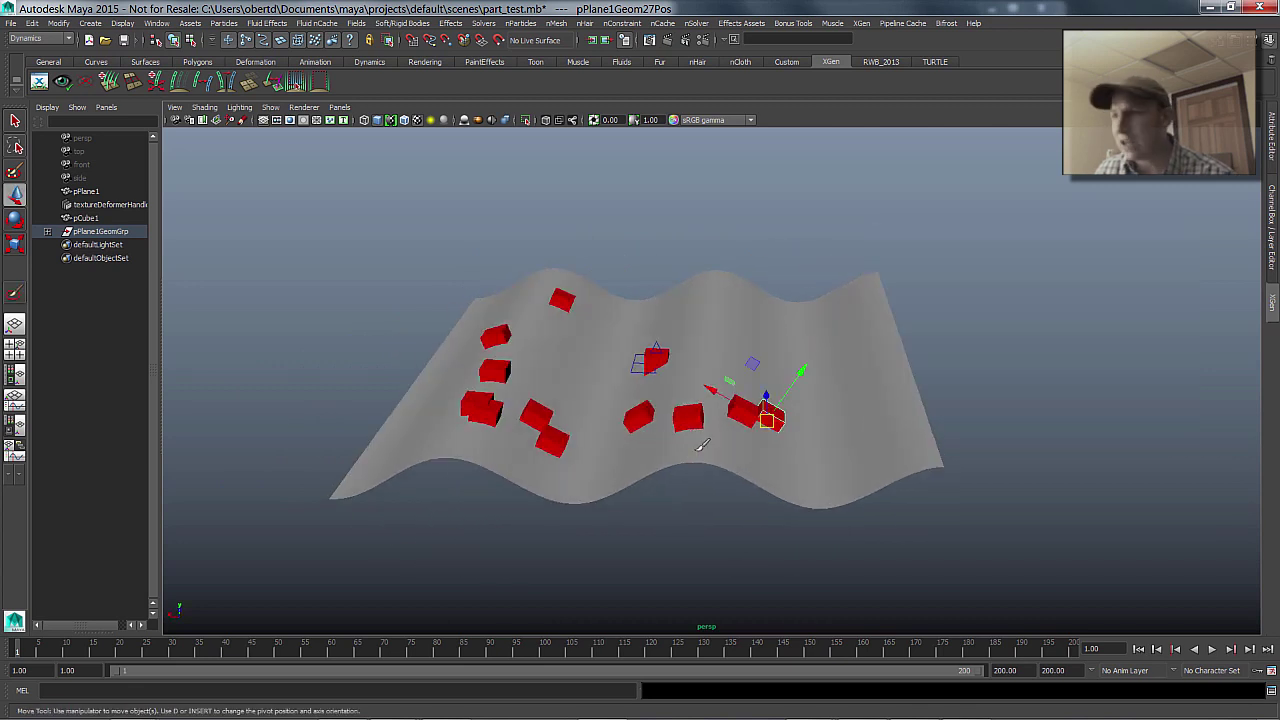
pyautogui.click(1210, 649)
pyautogui.click(1210, 649)
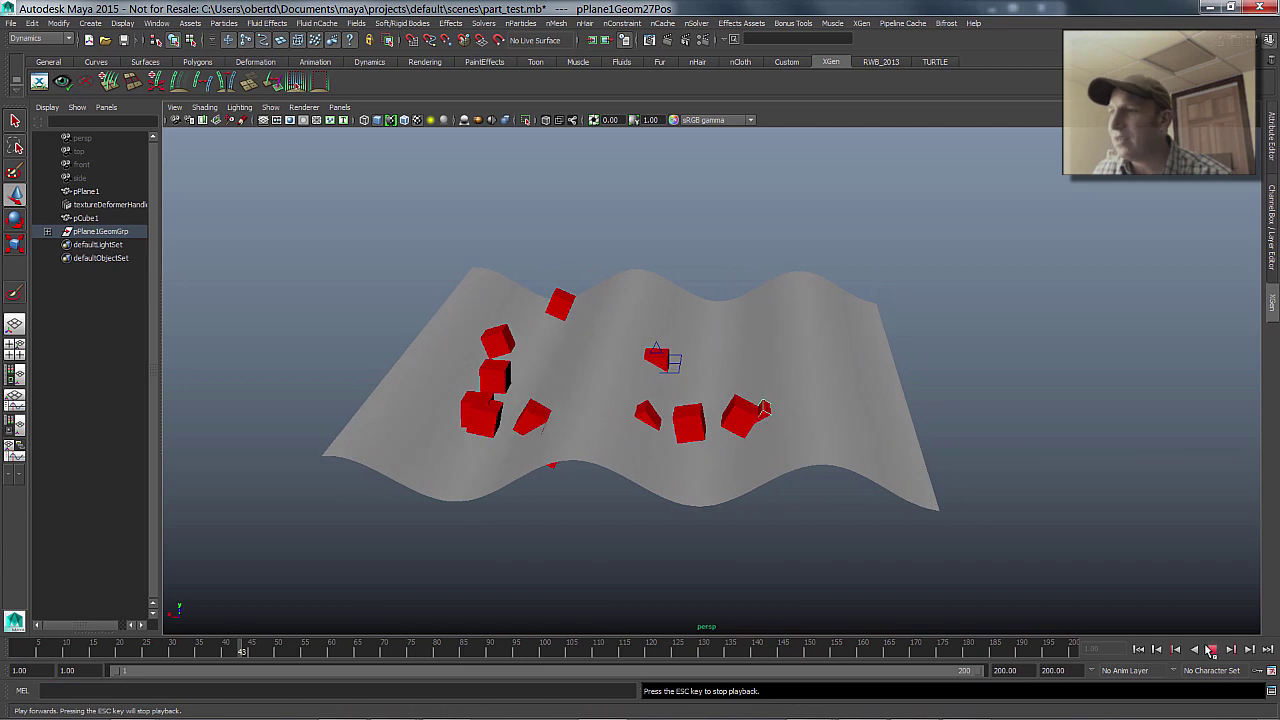
# Test the cubes' attachment by moving pPlane1 slightly upward, return to frame 1 and undo the move.
pyautogui.click(622, 291)
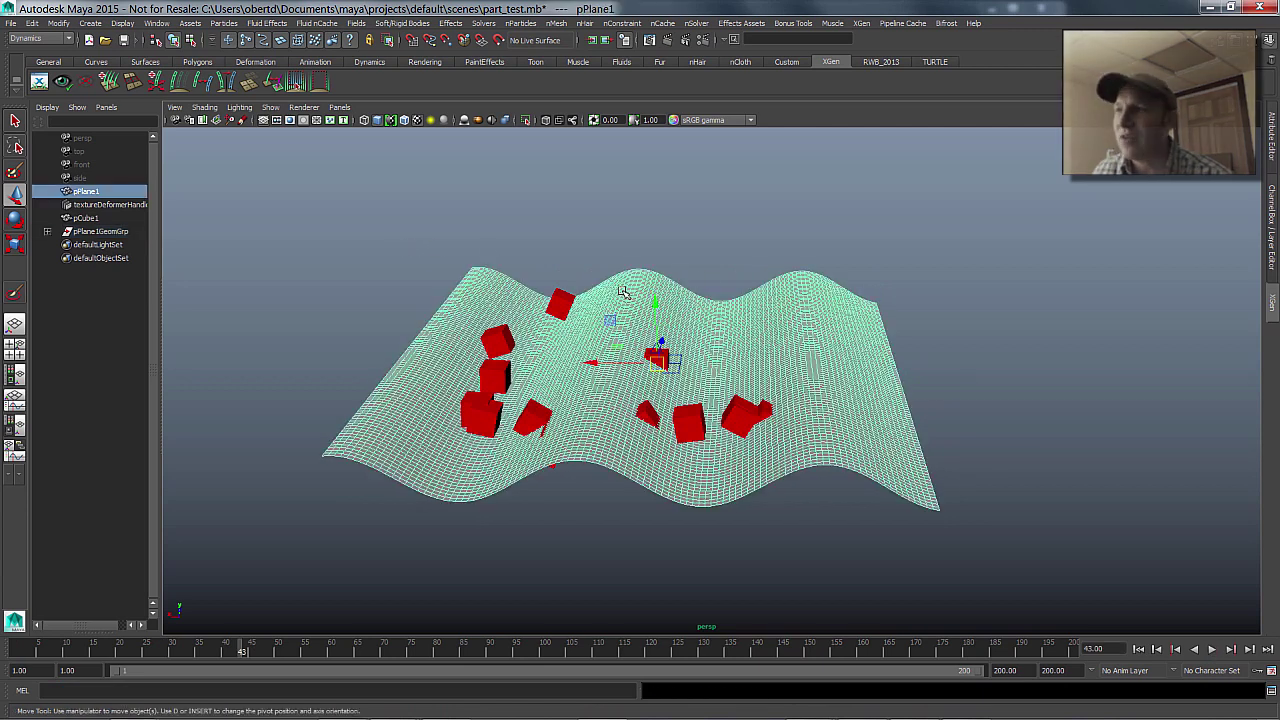
pyautogui.moveTo(655, 305); pyautogui.dragTo(654, 287)
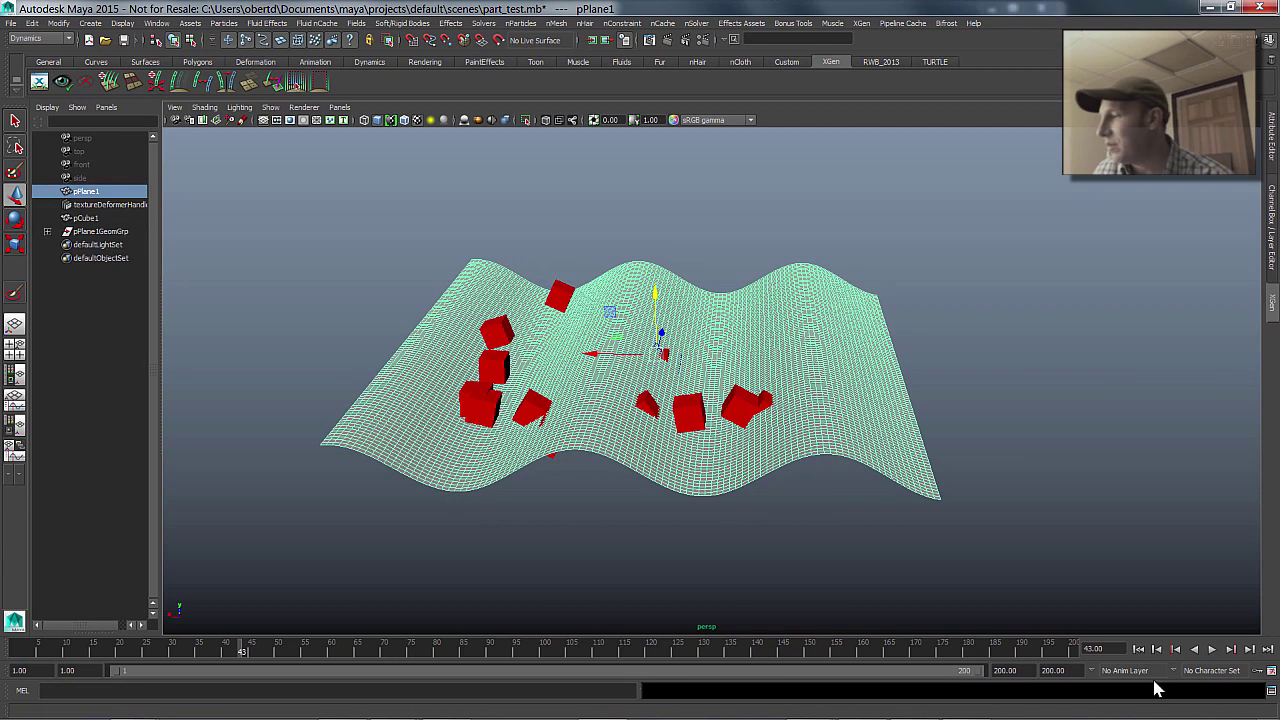
pyautogui.click(1142, 650)
pyautogui.moveTo(653, 295); pyautogui.dragTo(600, 292)
pyautogui.hotkey('ctrl', 'z')
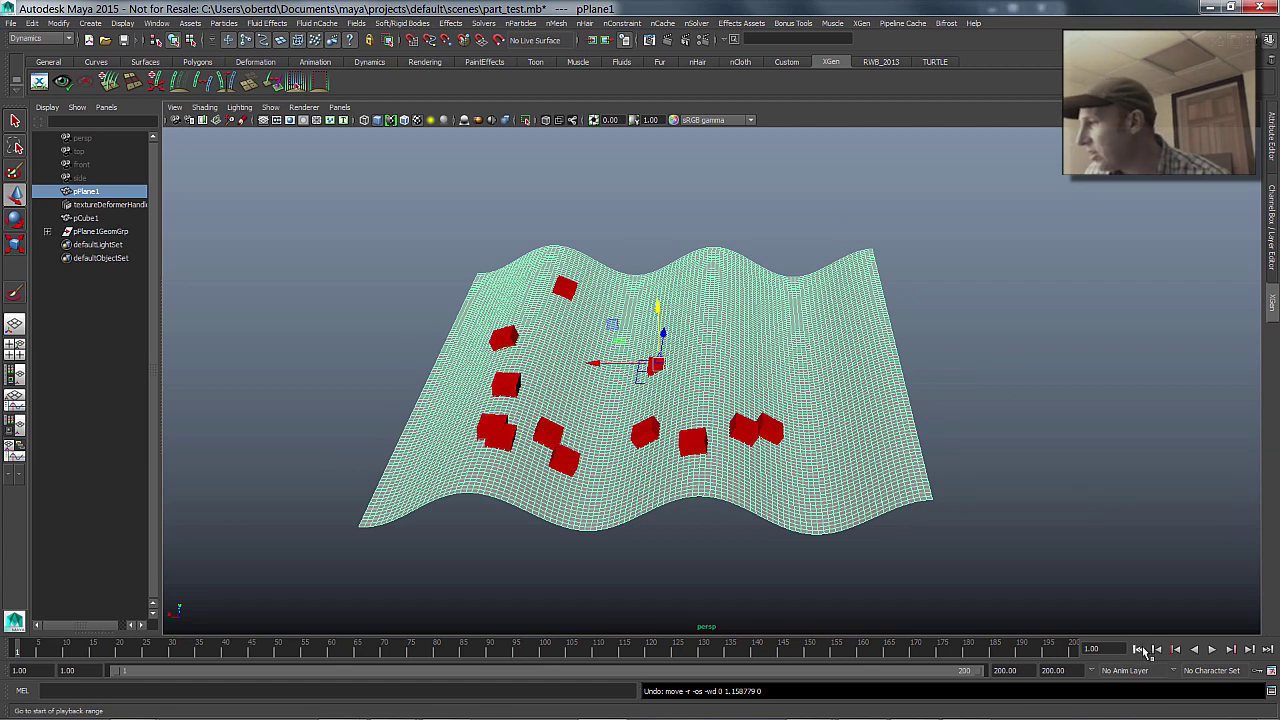
# Delete the painted cube group pPlane1GeomGrp and dismiss the mail notification.
pyautogui.click(937, 409)
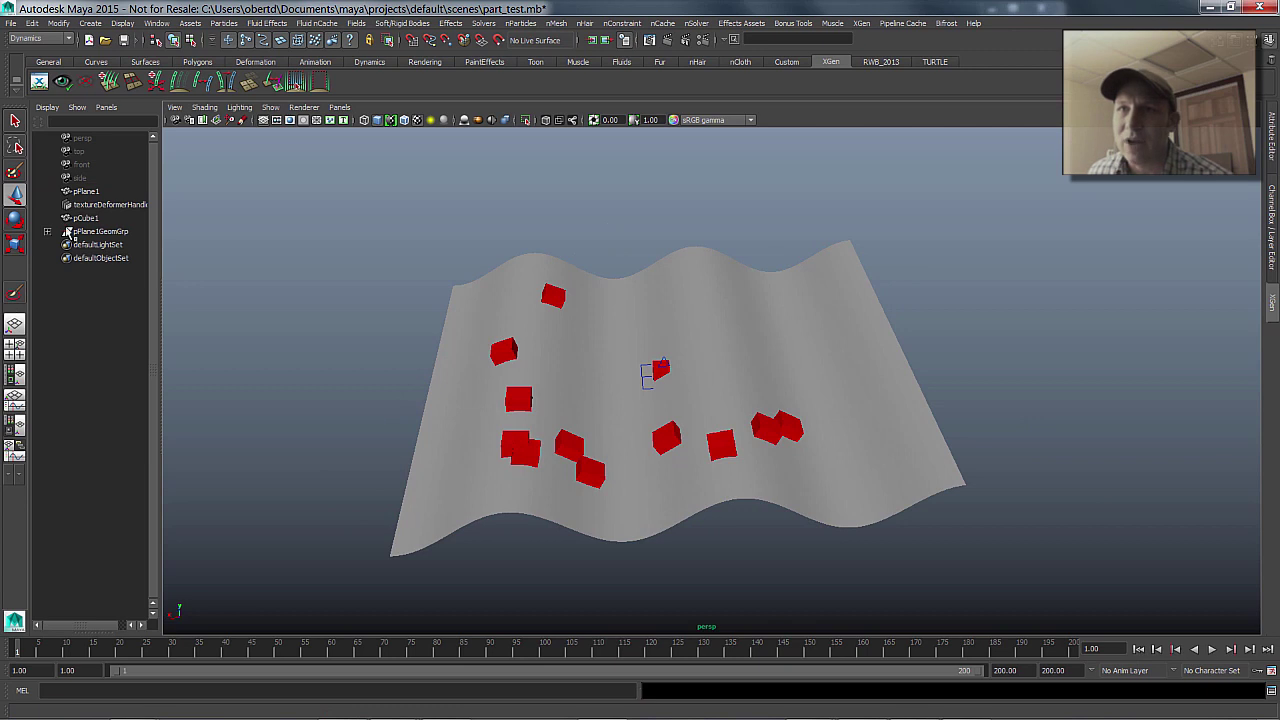
pyautogui.click(84, 232)
pyautogui.press('Delete')
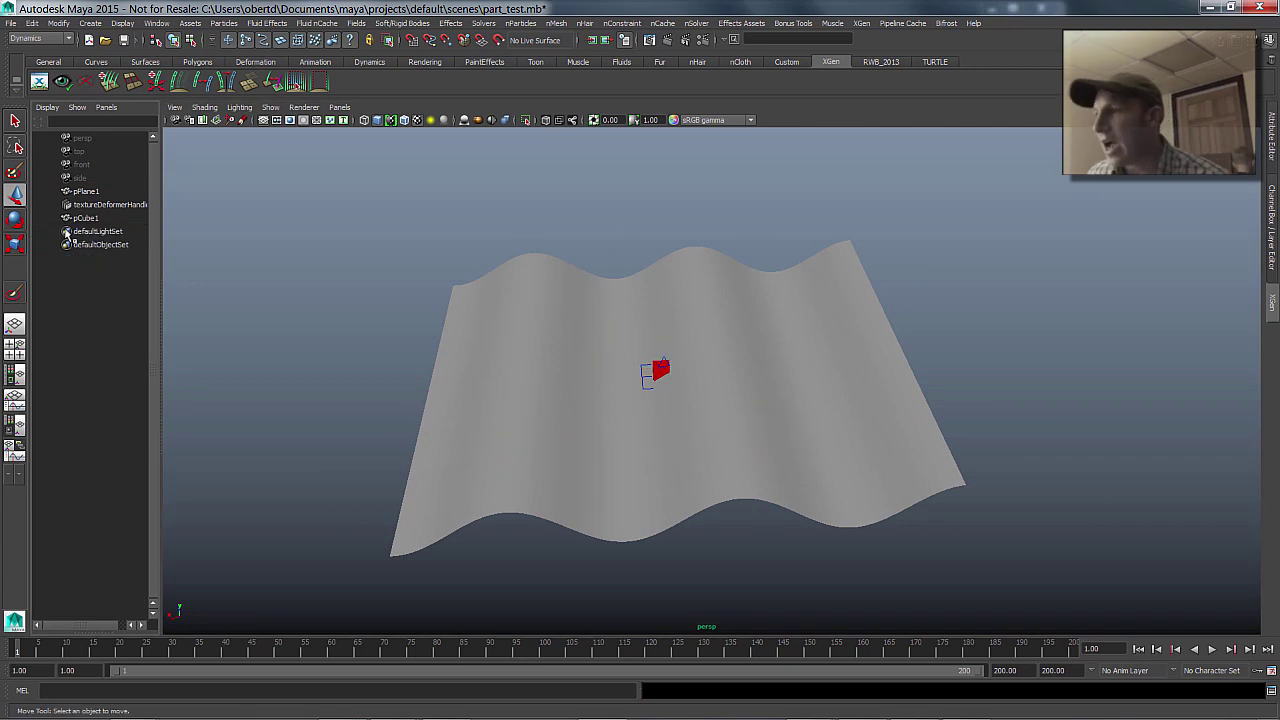
pyautogui.moveTo(697, 442)
pyautogui.keyDown('alt'); pyautogui.mouseDown()
pyautogui.moveTo(574, 394)
pyautogui.moveTo(646, 366)
pyautogui.moveTo(642, 378)
pyautogui.moveTo(630, 333)
pyautogui.moveTo(679, 362)
pyautogui.mouseUp(); pyautogui.keyUp('alt')
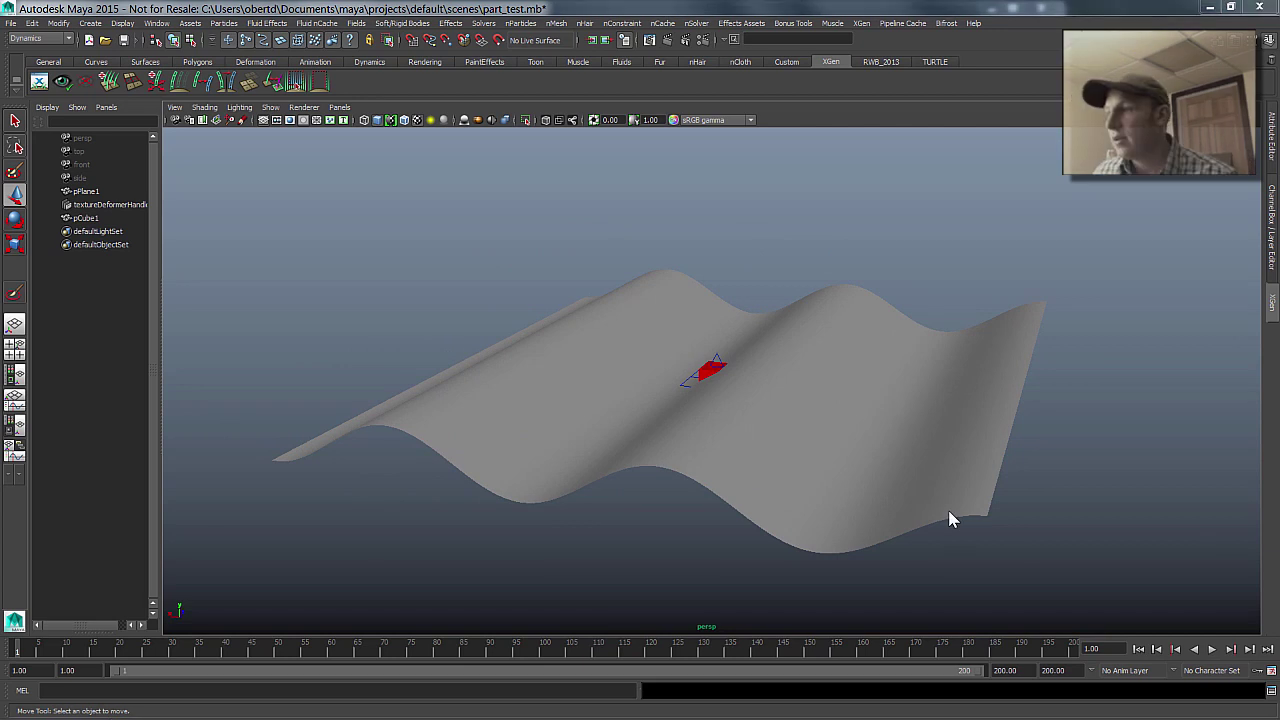
pyautogui.moveTo(770, 435)
pyautogui.keyDown('alt'); pyautogui.mouseDown()
pyautogui.moveTo(854, 437)
pyautogui.moveTo(706, 443)
pyautogui.moveTo(717, 430)
pyautogui.mouseUp(); pyautogui.keyUp('alt')
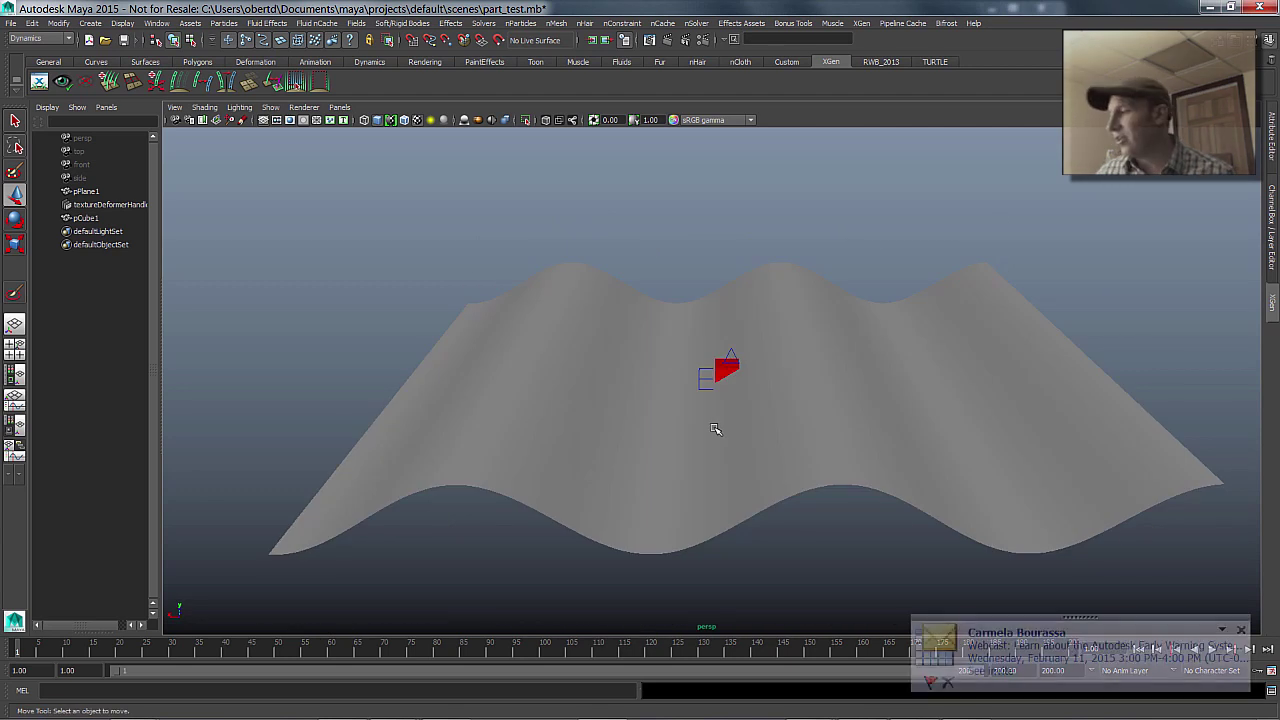
pyautogui.click(1240, 632)
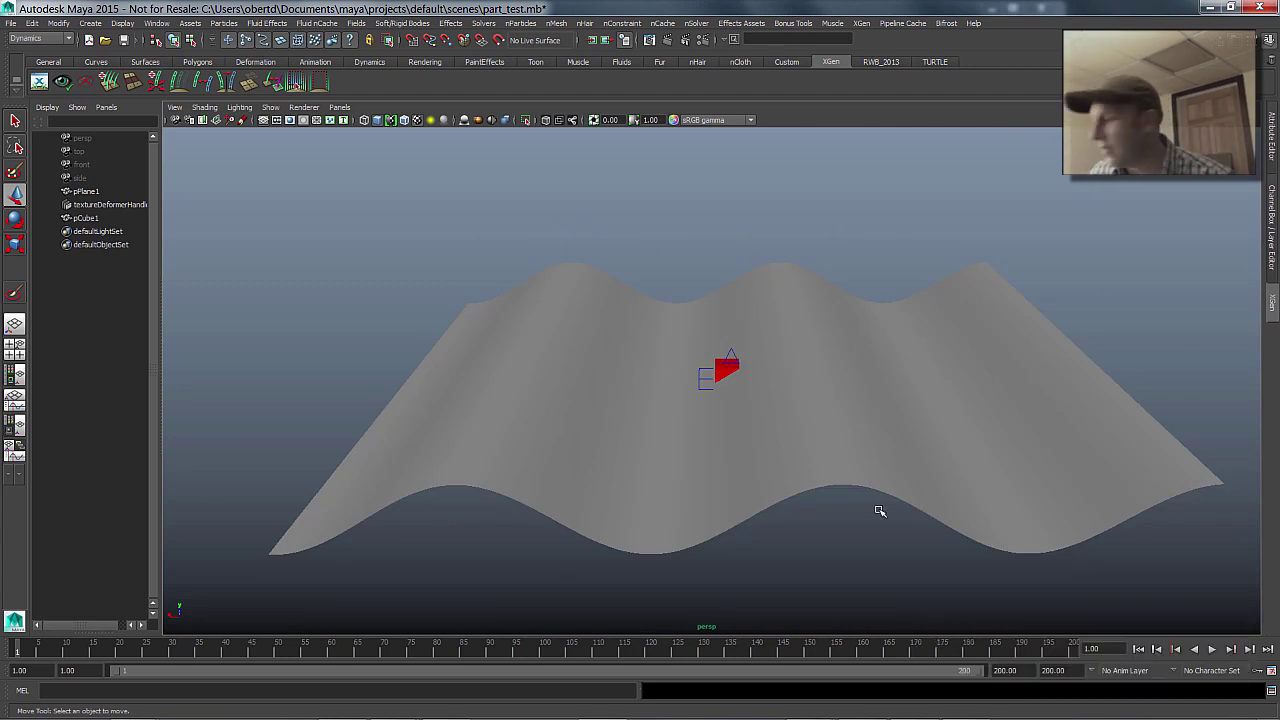
# Start the nHair Paint Hair Follicles tool on pPlane1 with its settings shown, dismissing the mail notification.
pyautogui.moveTo(628, 365)
pyautogui.keyDown('alt'); pyautogui.mouseDown()
pyautogui.moveTo(700, 372)
pyautogui.moveTo(685, 380)
pyautogui.moveTo(690, 396)
pyautogui.moveTo(512, 362)
pyautogui.mouseUp(); pyautogui.keyUp('alt')
pyautogui.scroll(-3, 512, 362)
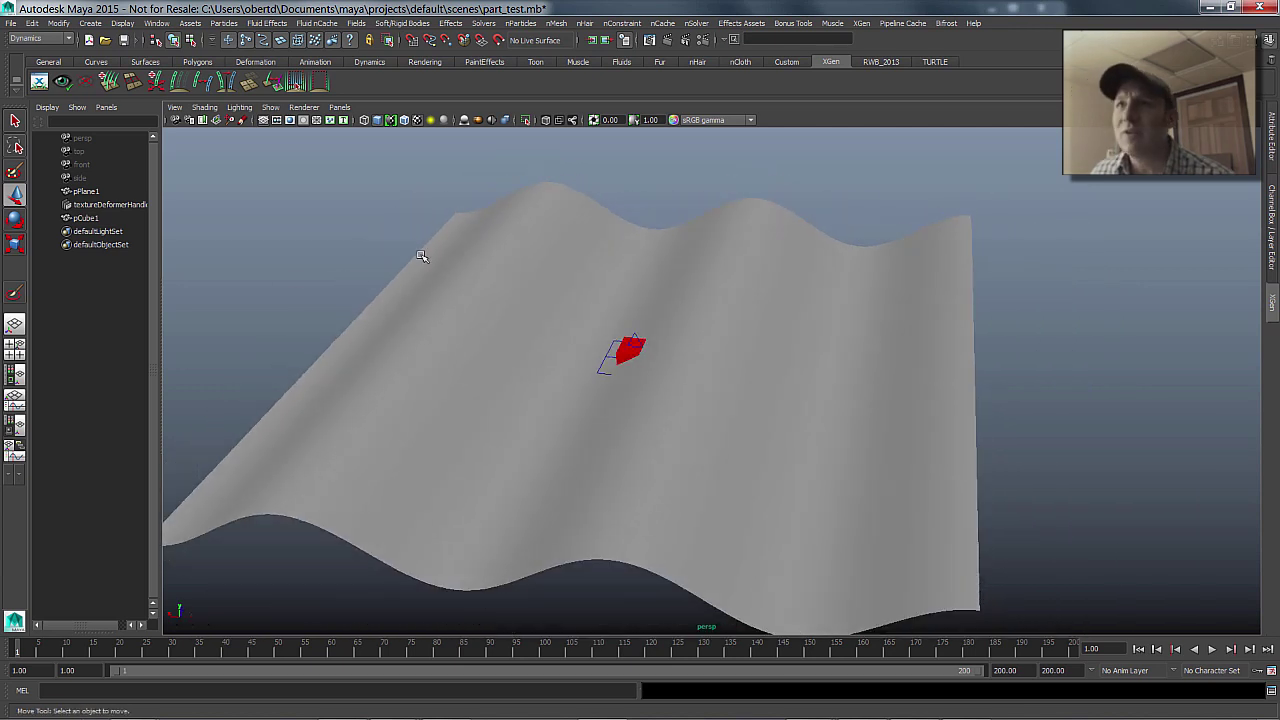
pyautogui.click(586, 302)
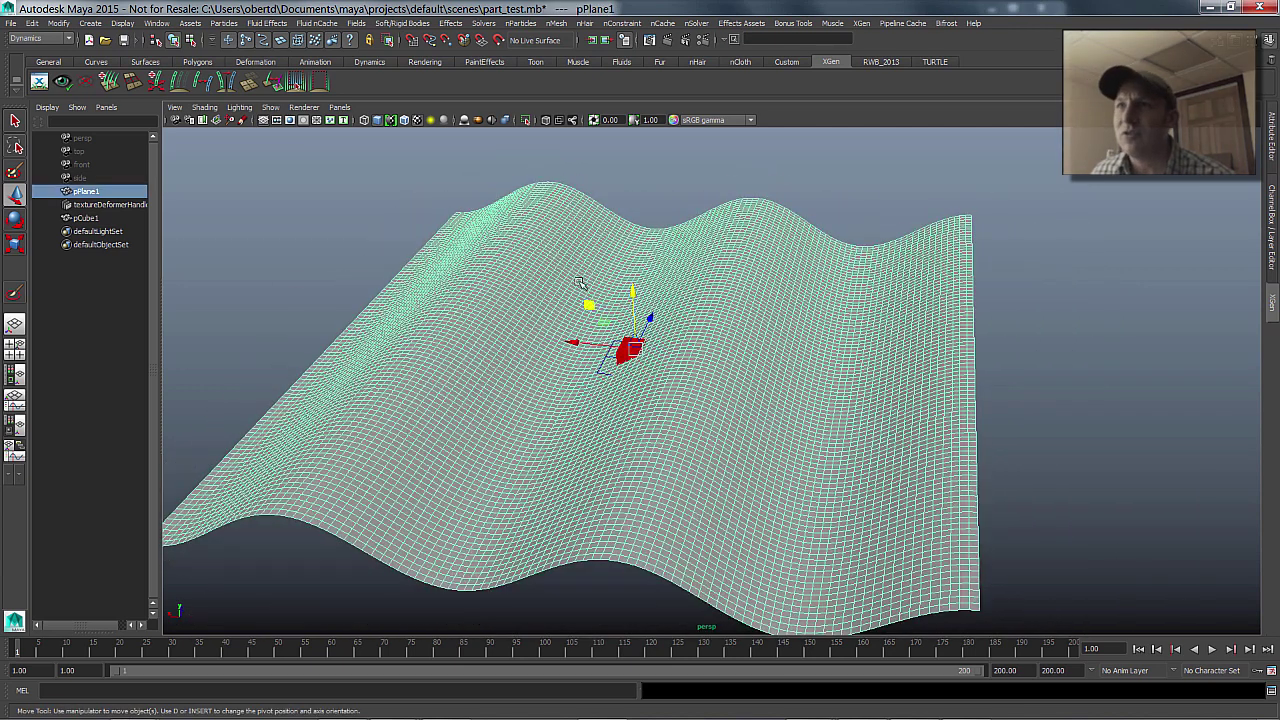
pyautogui.click(89, 23)
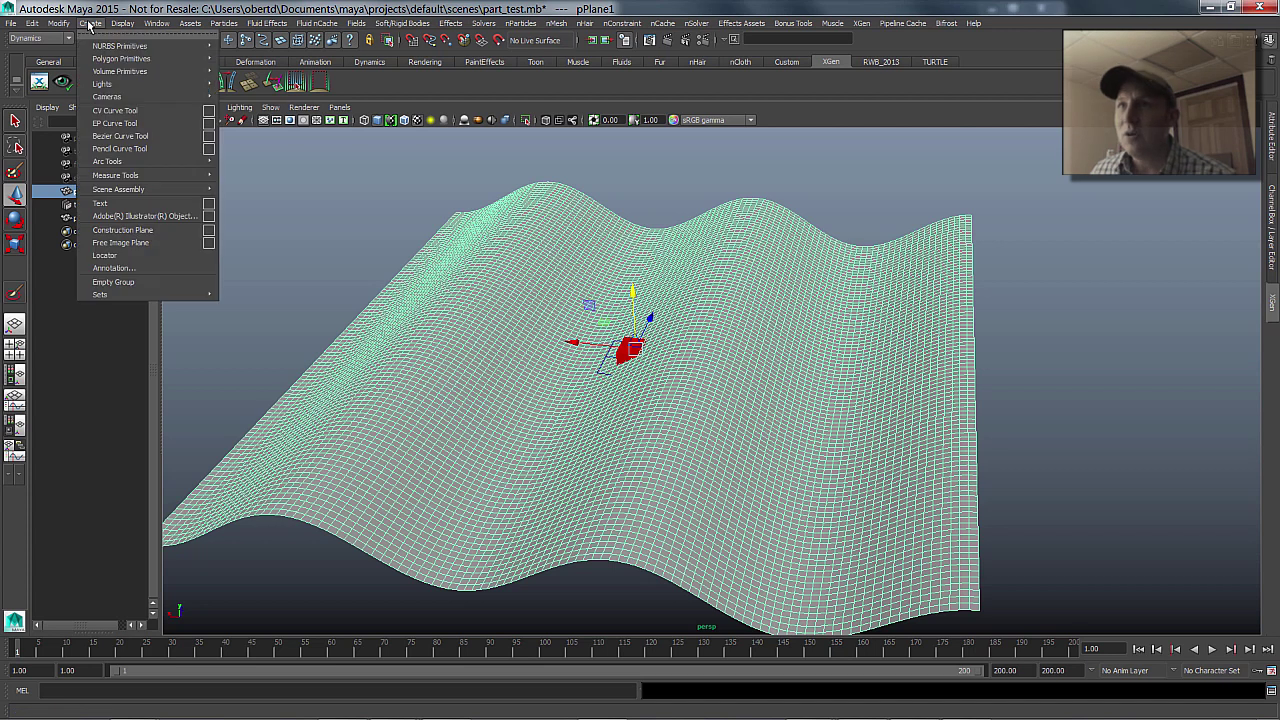
pyautogui.moveTo(131, 23)
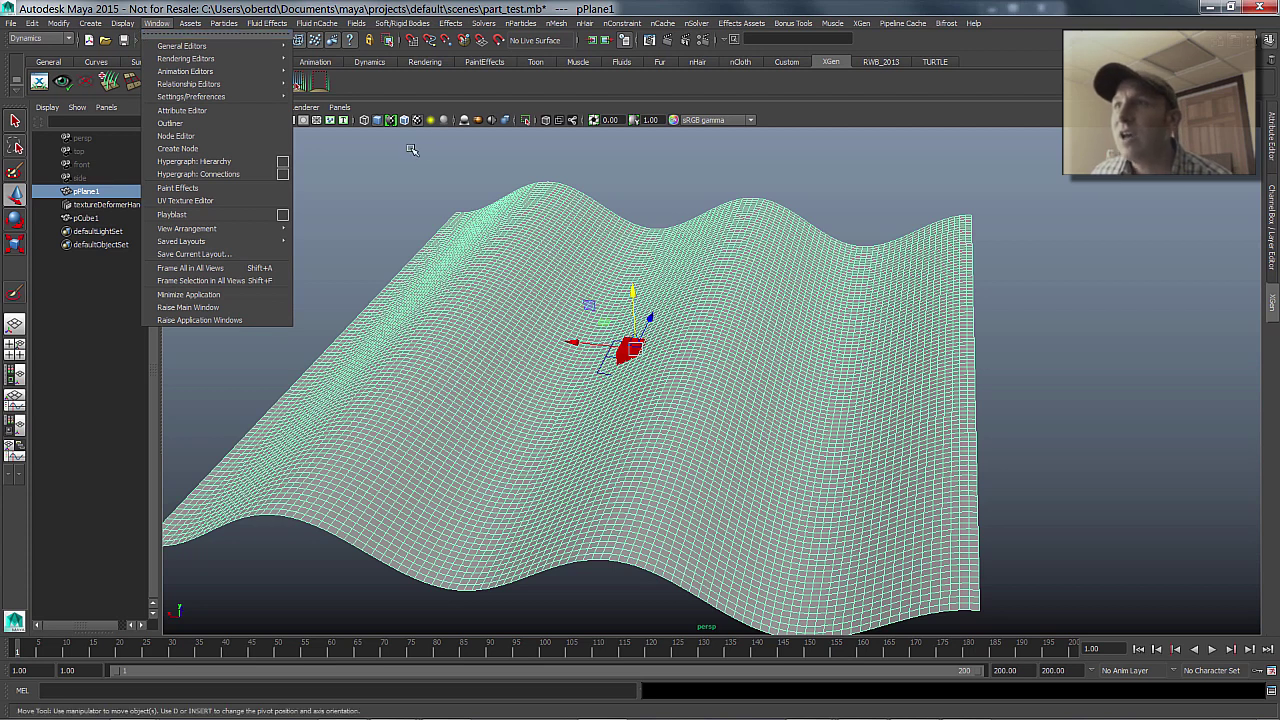
pyautogui.keyDown('alt'); pyautogui.moveTo(457, 234); pyautogui.dragTo(468, 234); pyautogui.keyUp('alt')
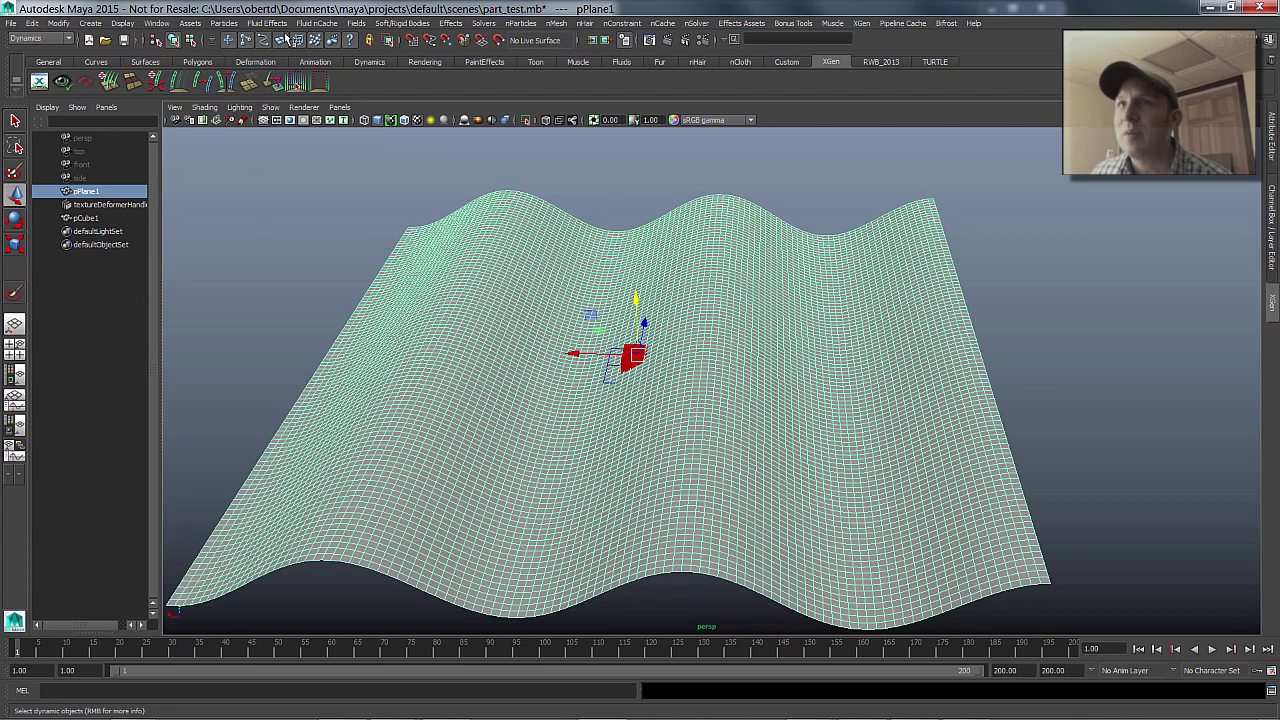
pyautogui.click(584, 23)
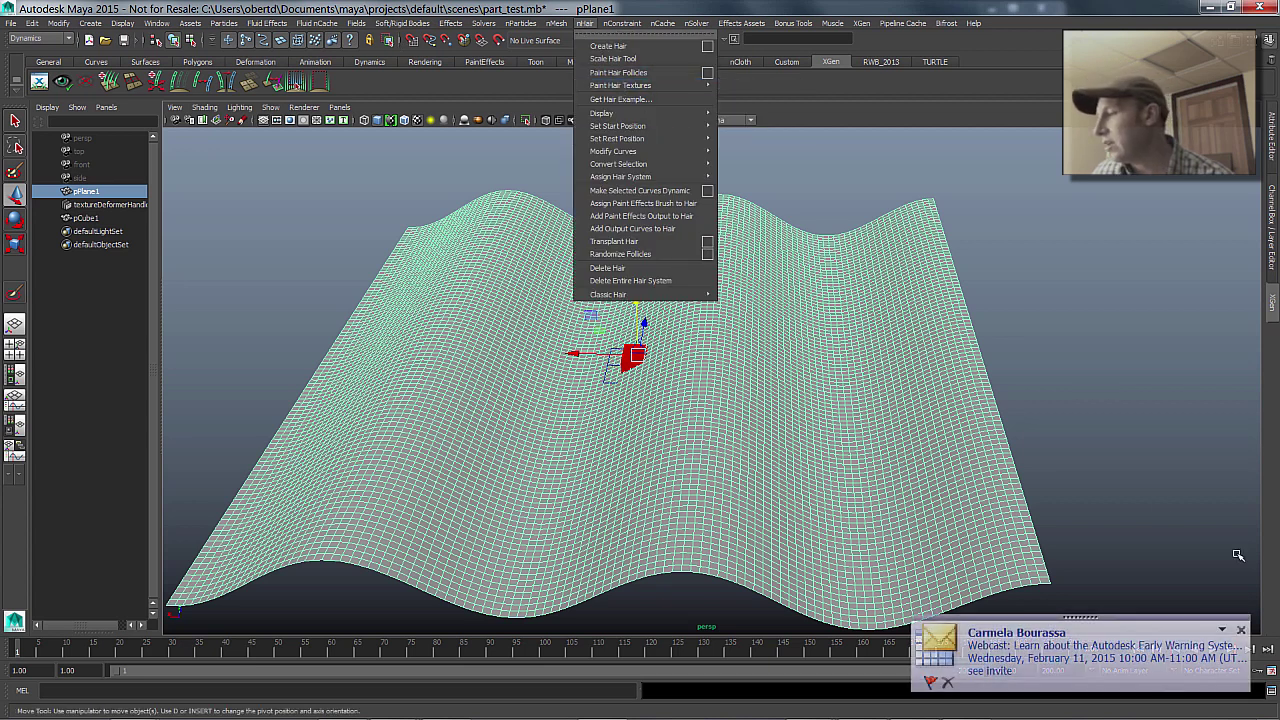
pyautogui.click(1237, 622)
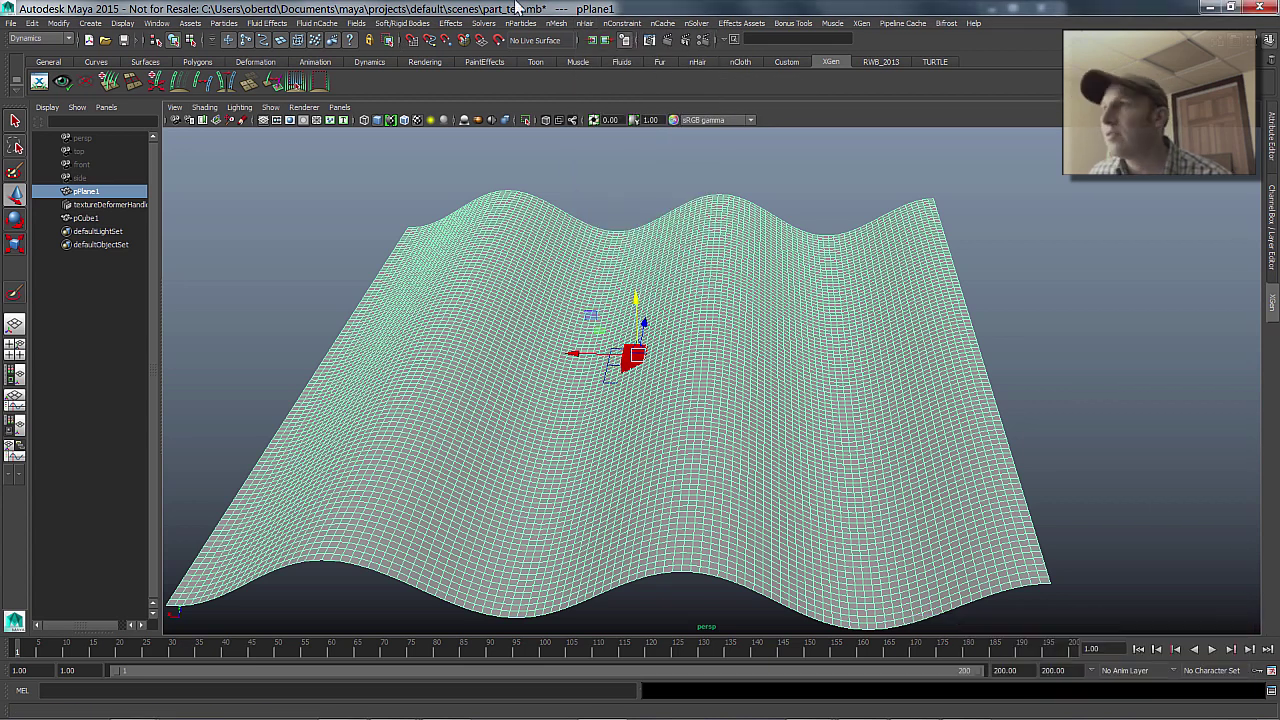
pyautogui.click(586, 24)
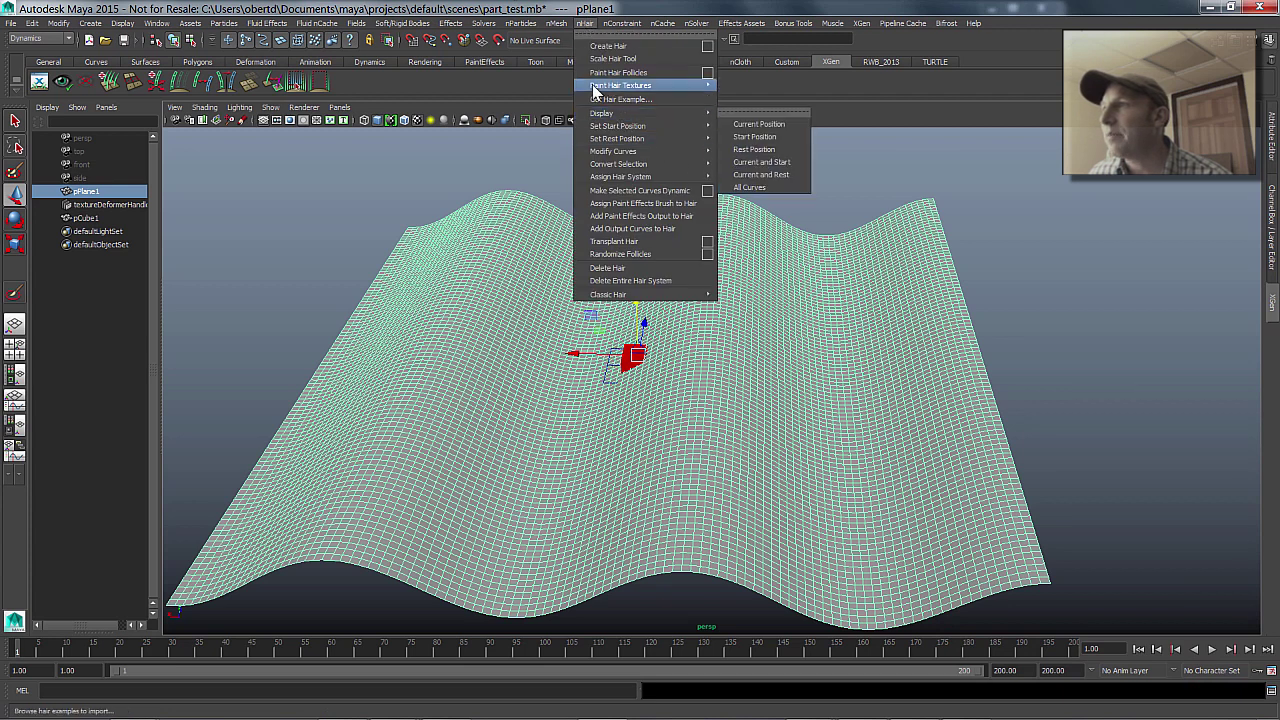
pyautogui.click(707, 73)
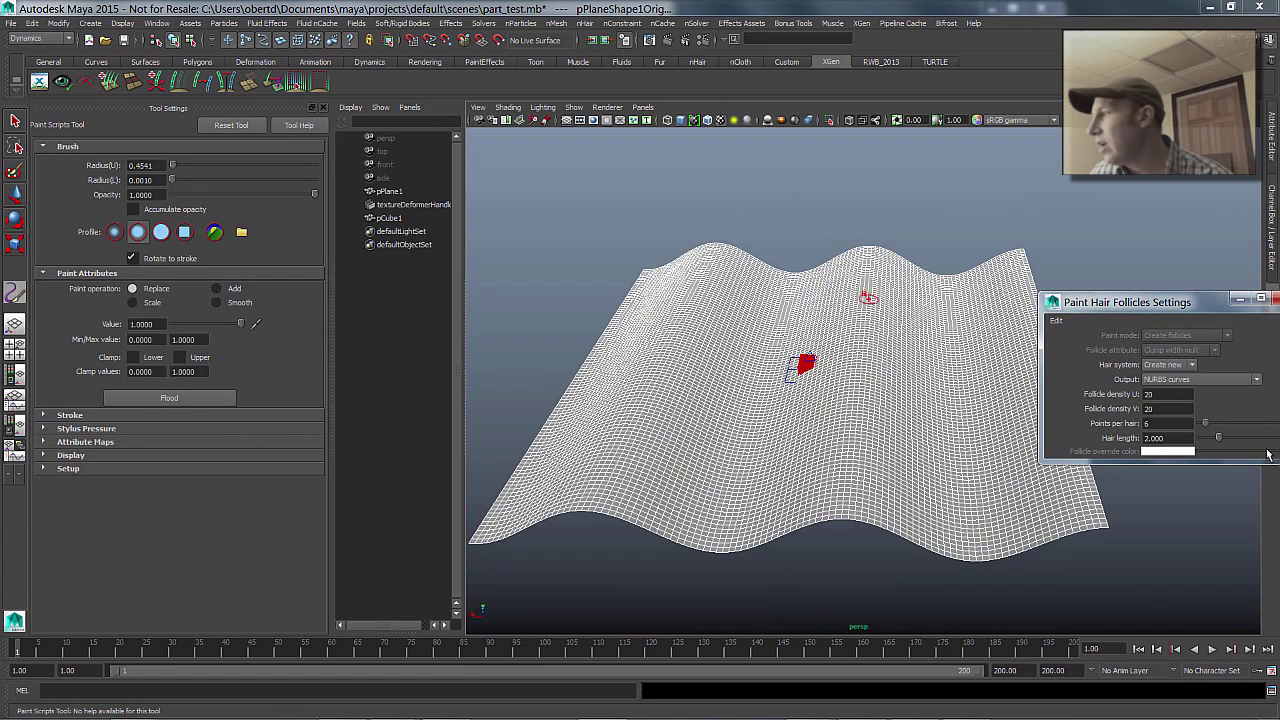
# Paint three separate hair follicles on the plane with NURBS curves output, leave the paint tool and close its tool settings.
pyautogui.moveTo(657, 366)
pyautogui.keyDown('alt'); pyautogui.mouseDown()
pyautogui.moveTo(623, 363)
pyautogui.moveTo(729, 374)
pyautogui.moveTo(647, 373)
pyautogui.mouseUp(); pyautogui.keyUp('alt')
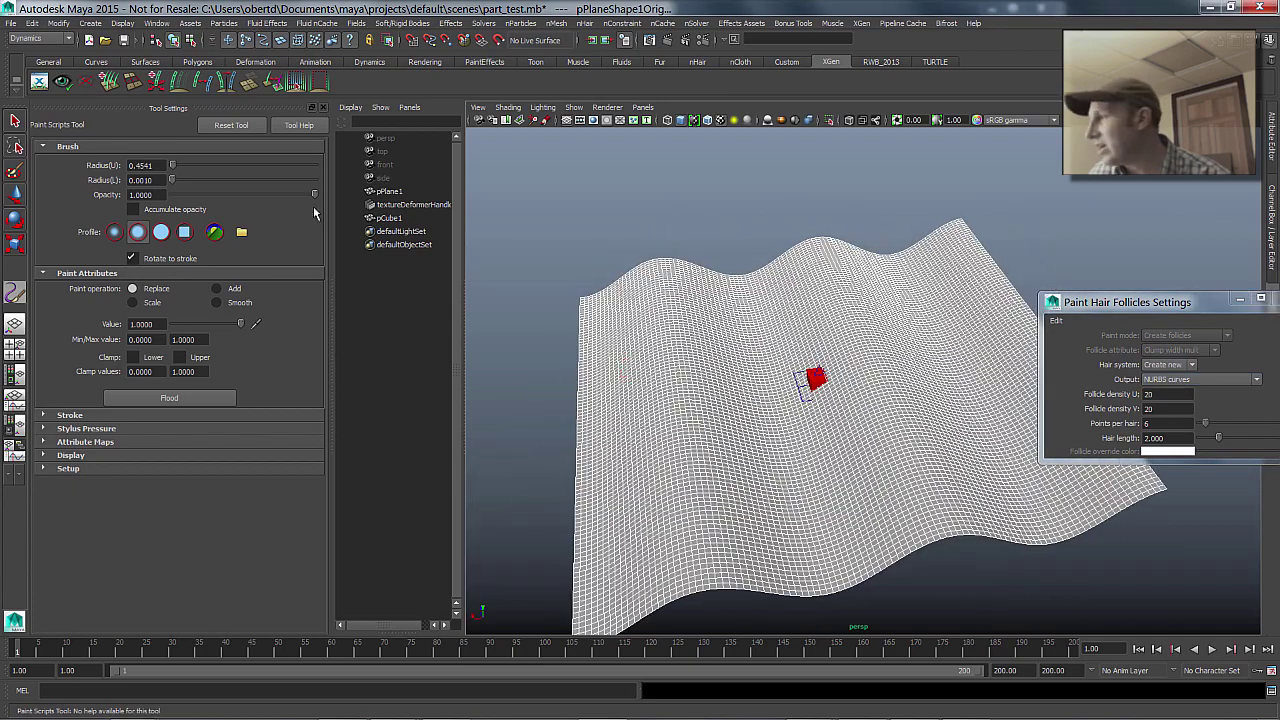
pyautogui.moveTo(808, 425)
pyautogui.keyDown('alt'); pyautogui.mouseDown()
pyautogui.moveTo(680, 320)
pyautogui.moveTo(831, 400)
pyautogui.moveTo(831, 389)
pyautogui.moveTo(915, 385)
pyautogui.moveTo(694, 380)
pyautogui.moveTo(674, 366)
pyautogui.moveTo(714, 370)
pyautogui.moveTo(738, 398)
pyautogui.mouseUp(); pyautogui.keyUp('alt')
pyautogui.click(588, 310)
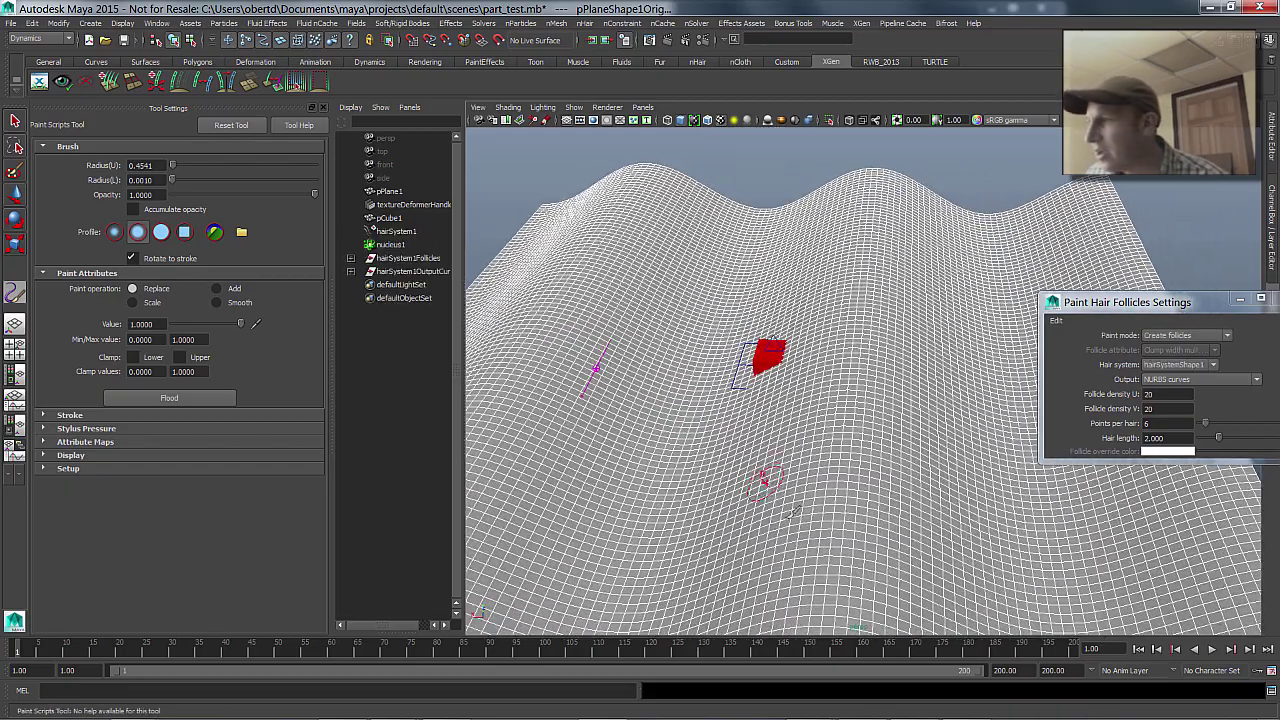
pyautogui.keyDown('alt'); pyautogui.moveTo(800, 495); pyautogui.dragTo(830, 467); pyautogui.keyUp('alt')
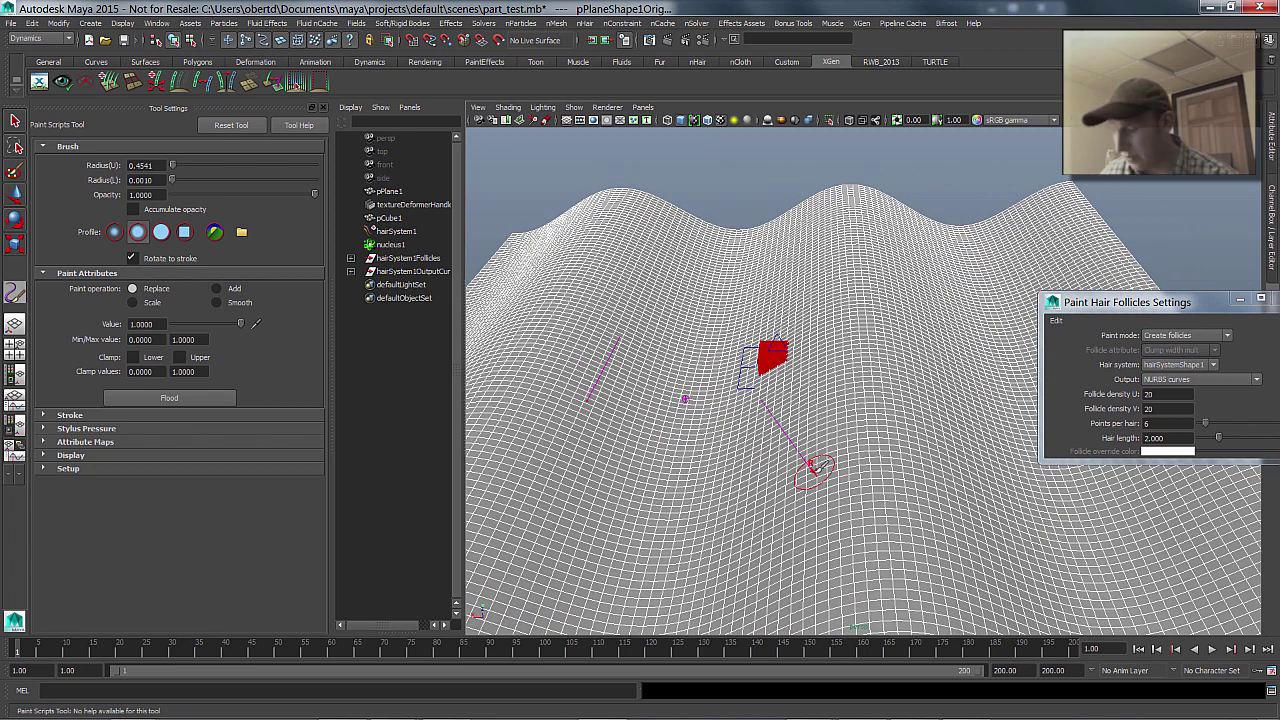
pyautogui.press('w')
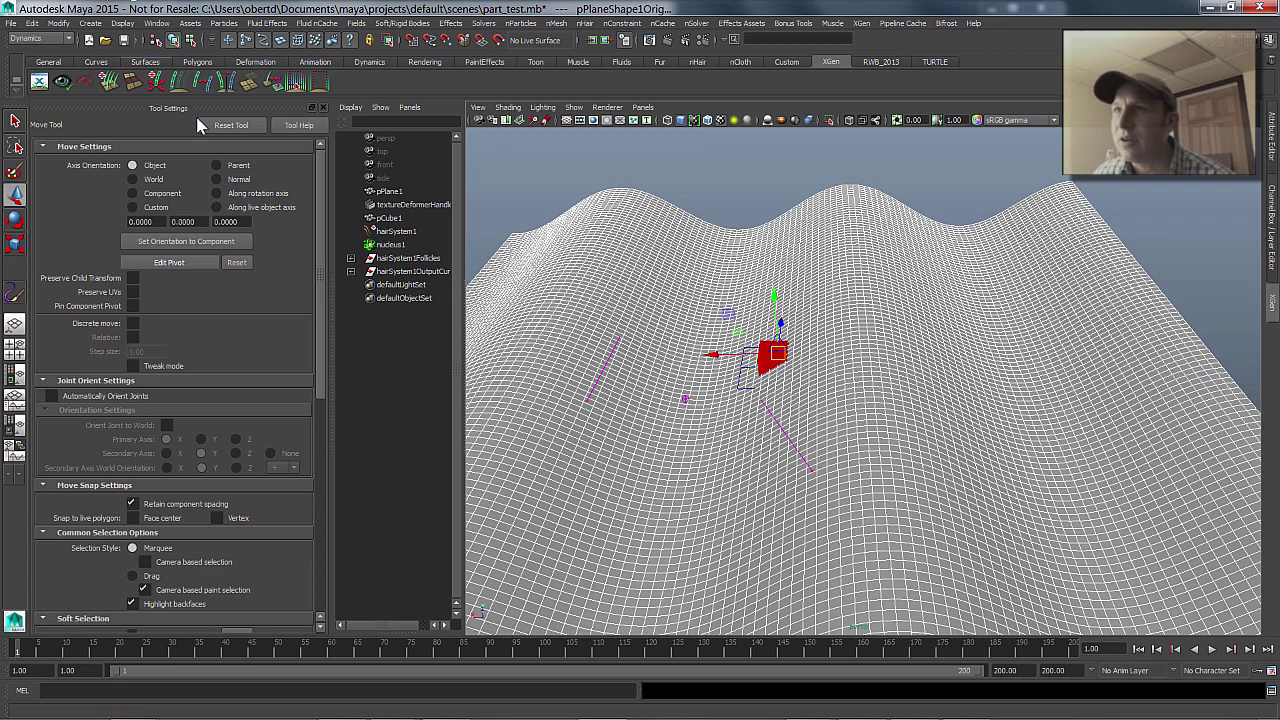
pyautogui.click(324, 108)
# Show the plane shaded and play the animation to frame 28 to examine a hair curve and its follicle close up.
pyautogui.moveTo(520, 175)
pyautogui.keyDown('alt'); pyautogui.mouseDown()
pyautogui.moveTo(505, 178)
pyautogui.moveTo(860, 305)
pyautogui.moveTo(810, 348)
pyautogui.mouseUp(); pyautogui.keyUp('alt')
pyautogui.press('5')
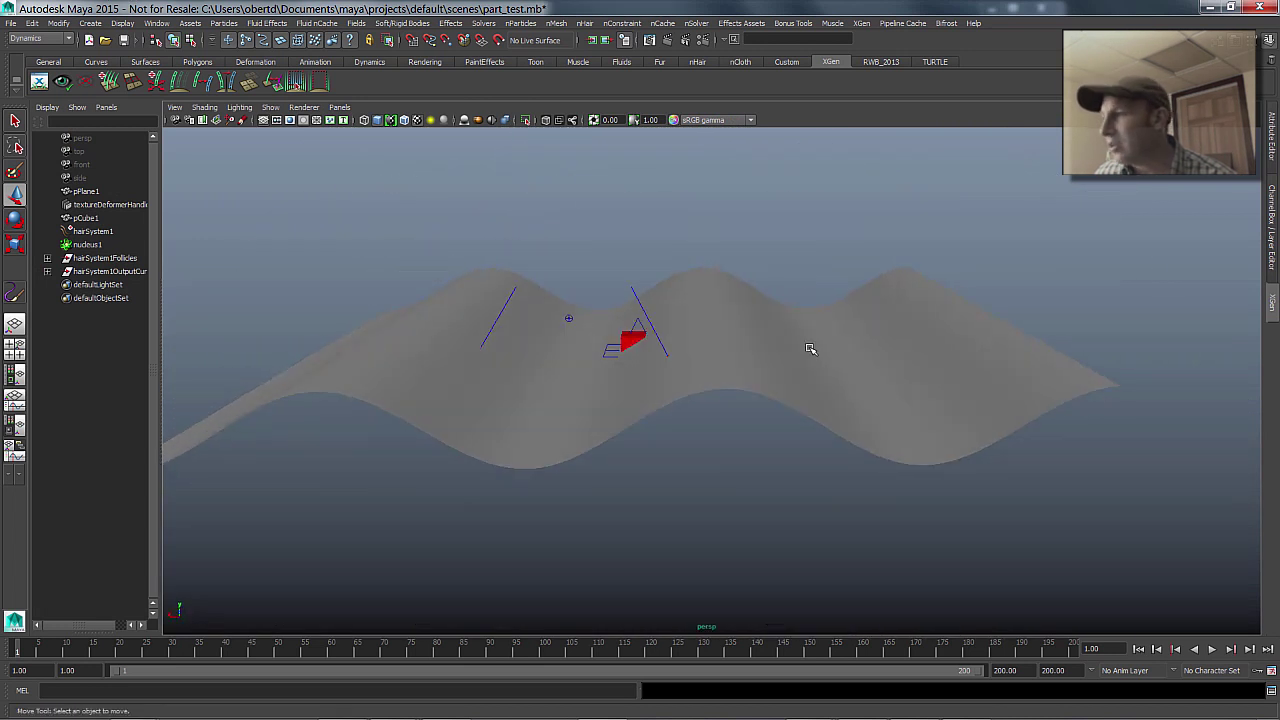
pyautogui.click(1212, 649)
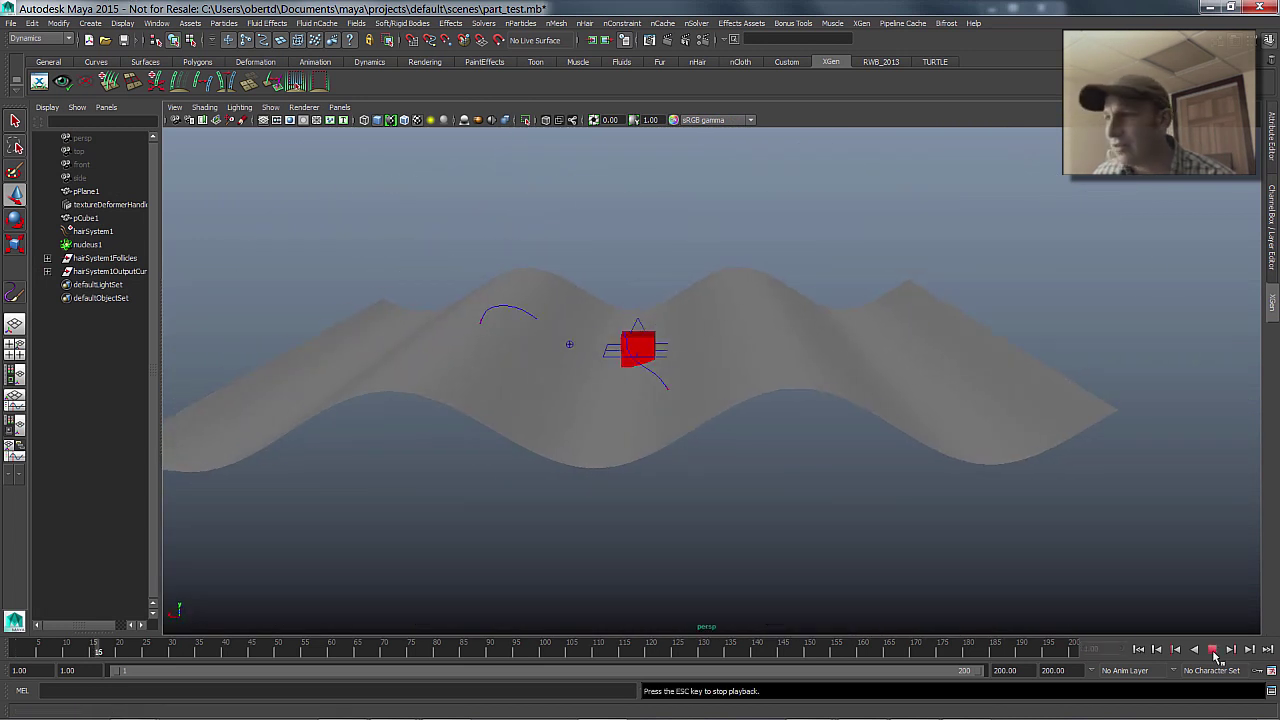
pyautogui.scroll(5, 640, 350)
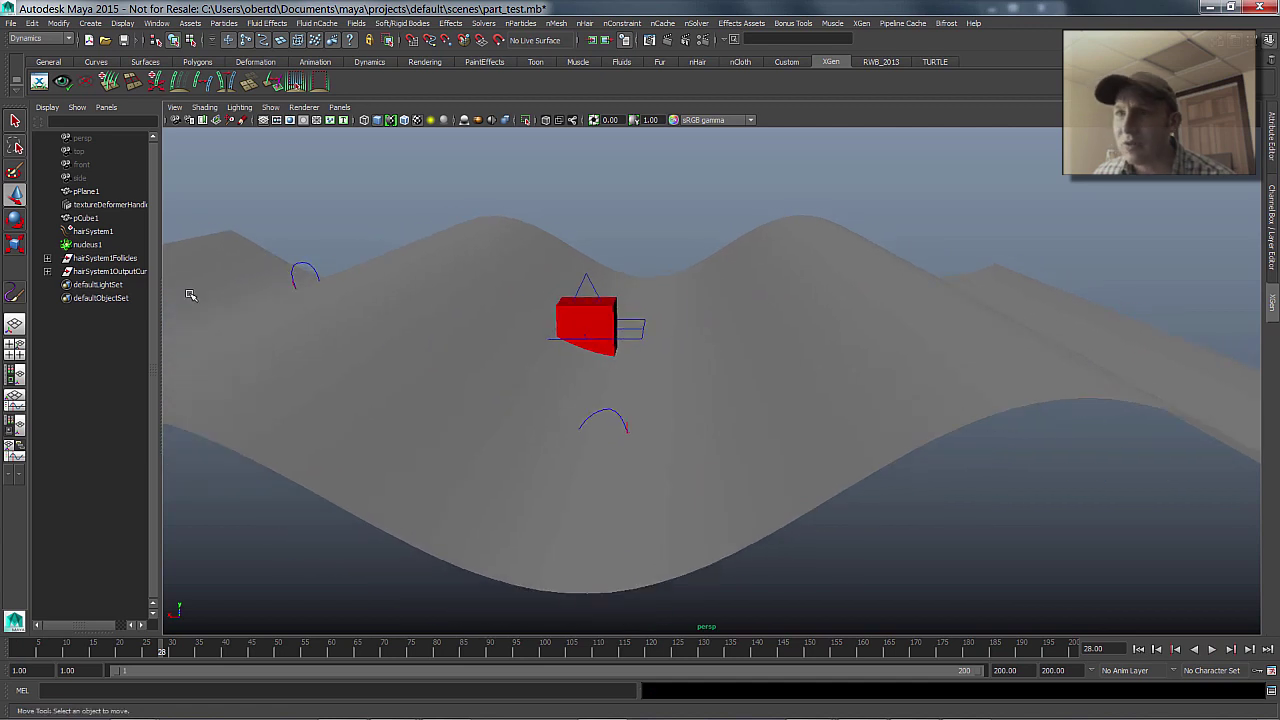
pyautogui.keyDown('alt'); pyautogui.moveTo(814, 457); pyautogui.dragTo(595, 445, button='right'); pyautogui.keyUp('alt')
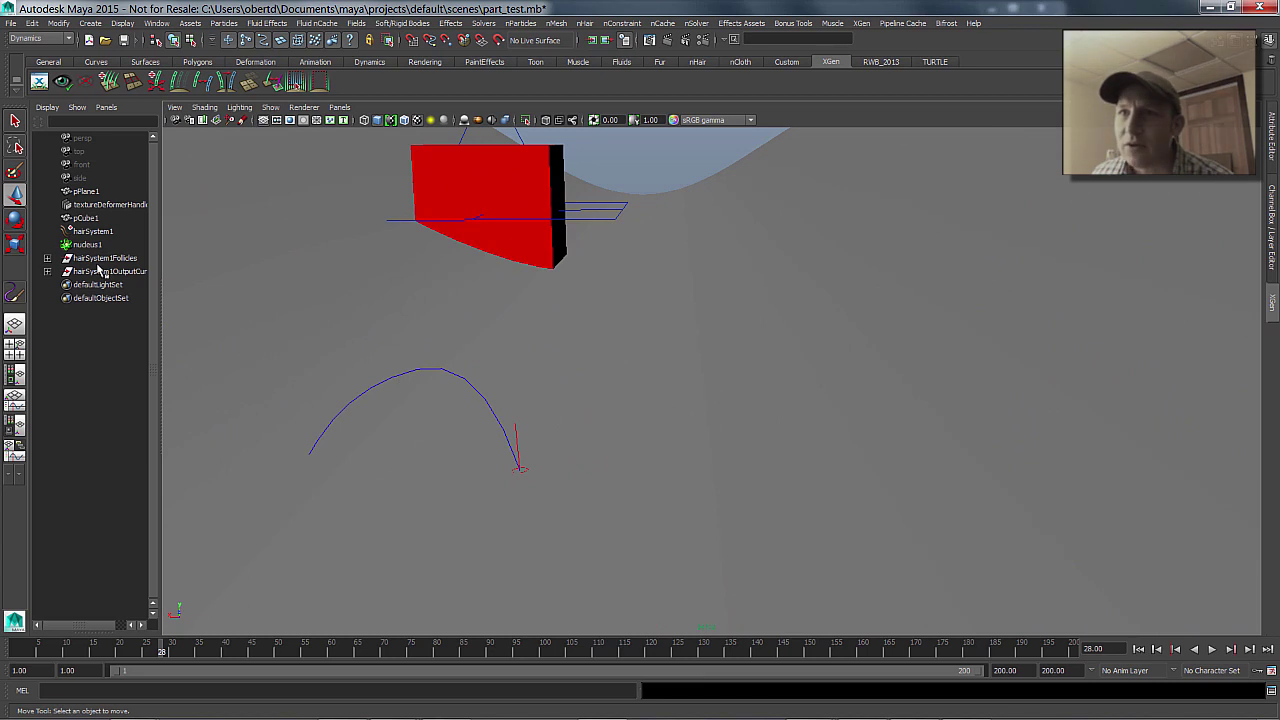
# Delete the output curves group of hairSystem1 and play the animation to examine the follicle's orientation on the moving plane.
pyautogui.click(100, 271)
pyautogui.press('Delete')
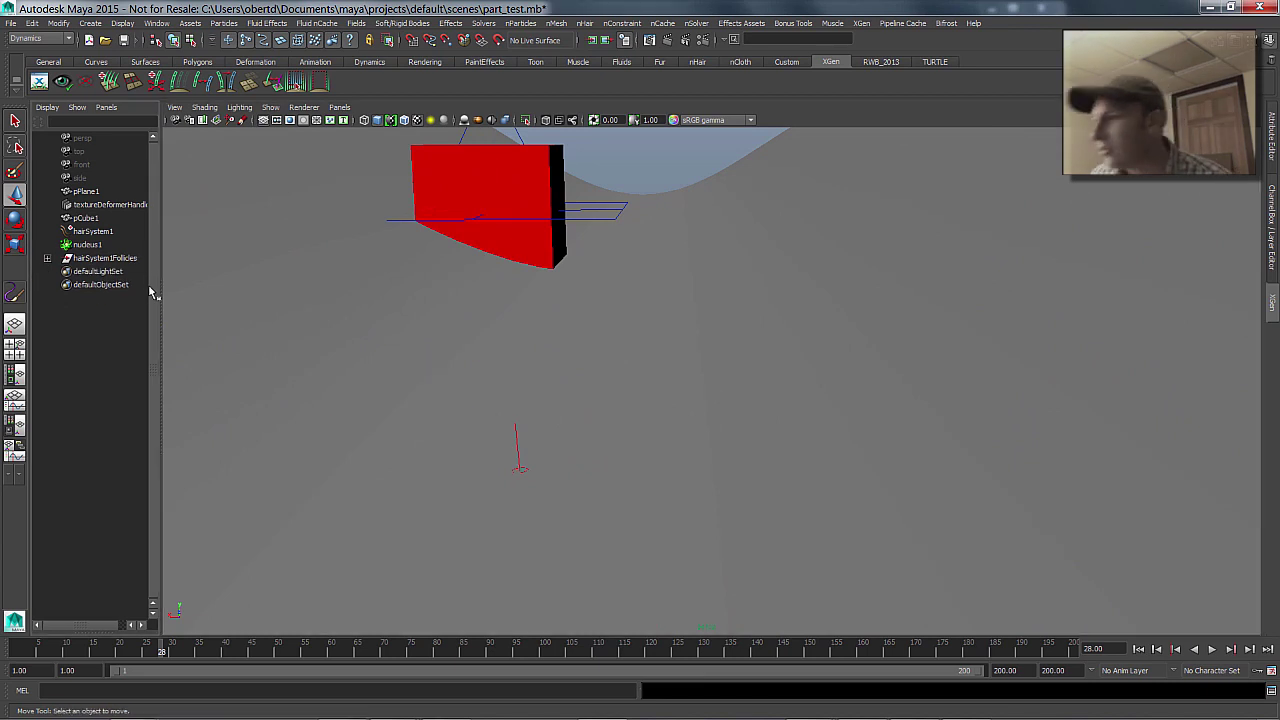
pyautogui.click(1214, 649)
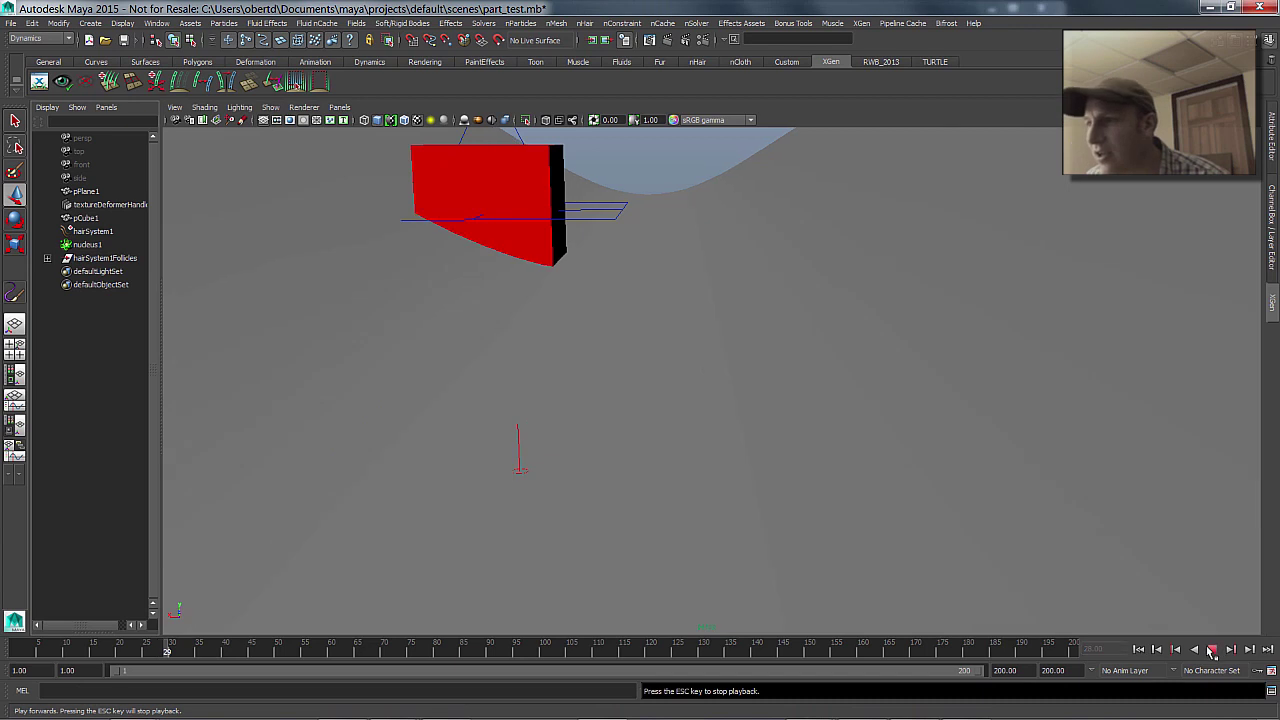
# Stop playback at frame 57 with the whole plane in view and inspect the contents of hairSystem1Follicles and its first follicle.
pyautogui.press('a')
pyautogui.scroll(5, 541, 341)
pyautogui.moveTo(541, 341)
pyautogui.keyDown('alt'); pyautogui.mouseDown()
pyautogui.moveTo(586, 366)
pyautogui.moveTo(466, 349)
pyautogui.moveTo(474, 309)
pyautogui.moveTo(470, 340)
pyautogui.moveTo(420, 342)
pyautogui.mouseUp(); pyautogui.keyUp('alt')
pyautogui.click(128, 300)
pyautogui.click(47, 259)
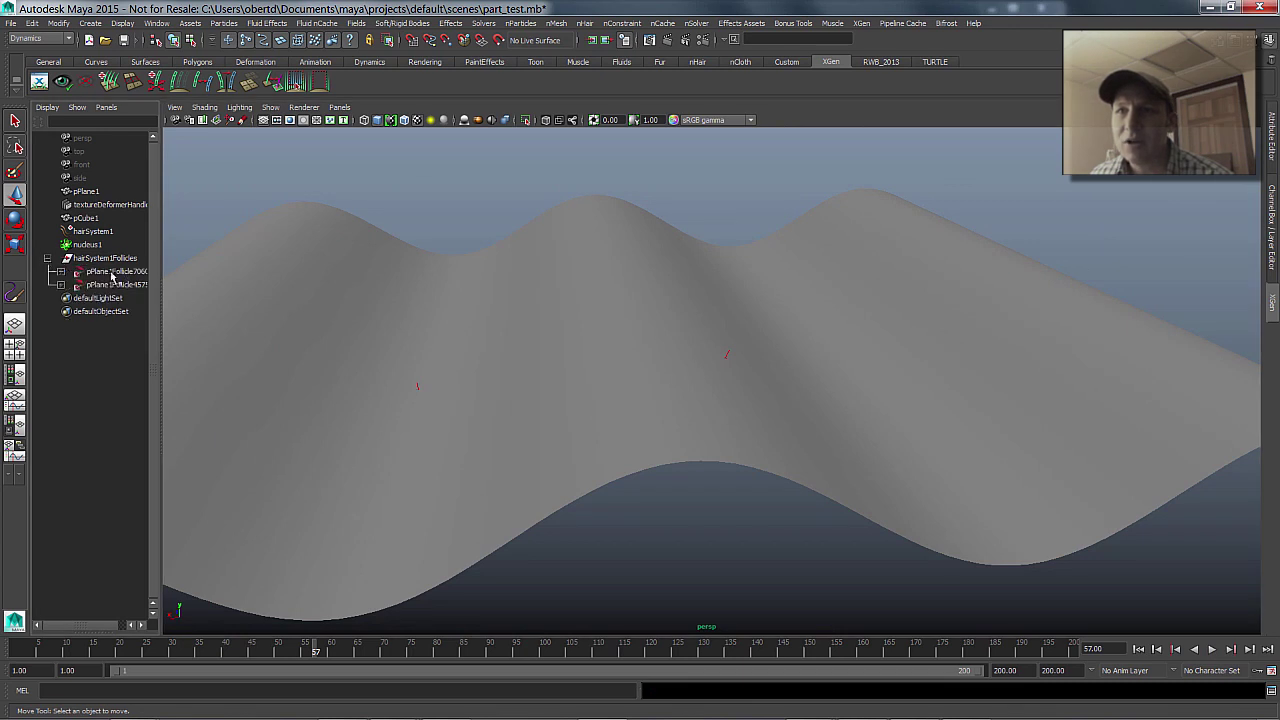
pyautogui.click(61, 272)
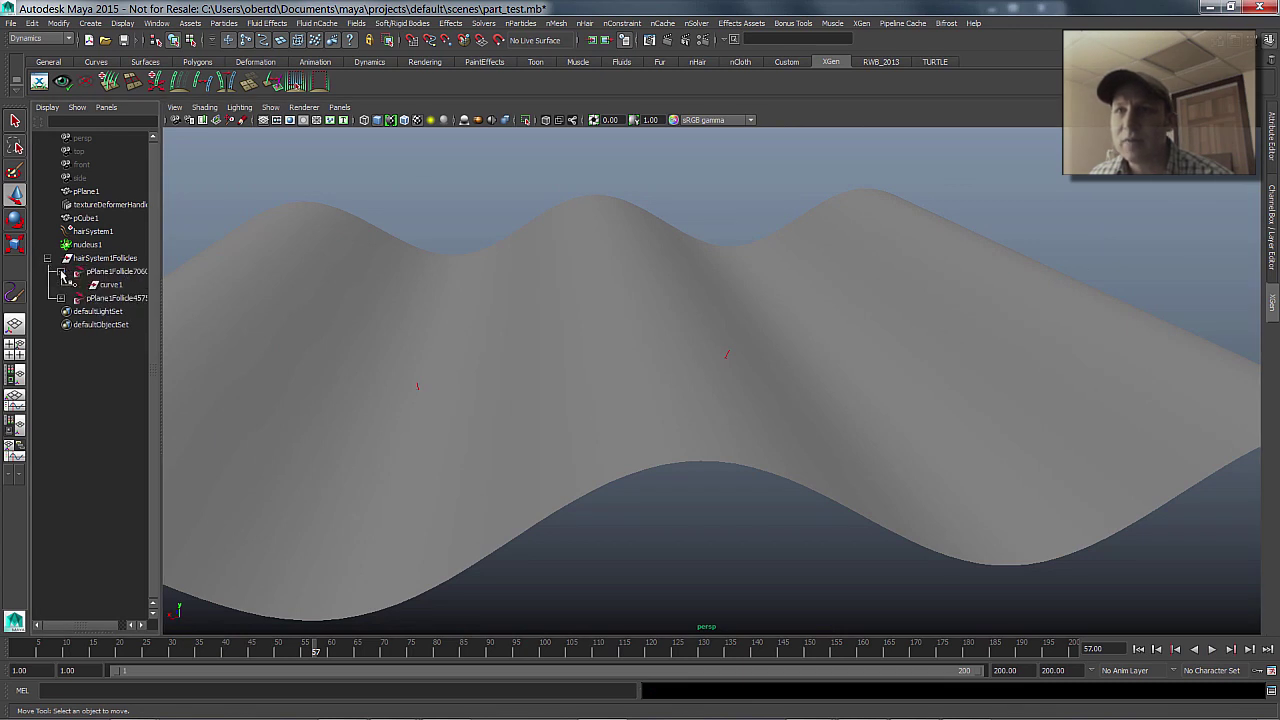
pyautogui.click(61, 272)
# Parent-constrain pCube1 to the first hair follicle with maintain offset off, all translate and rotate axes constrained, and weight 1.
pyautogui.click(110, 271)
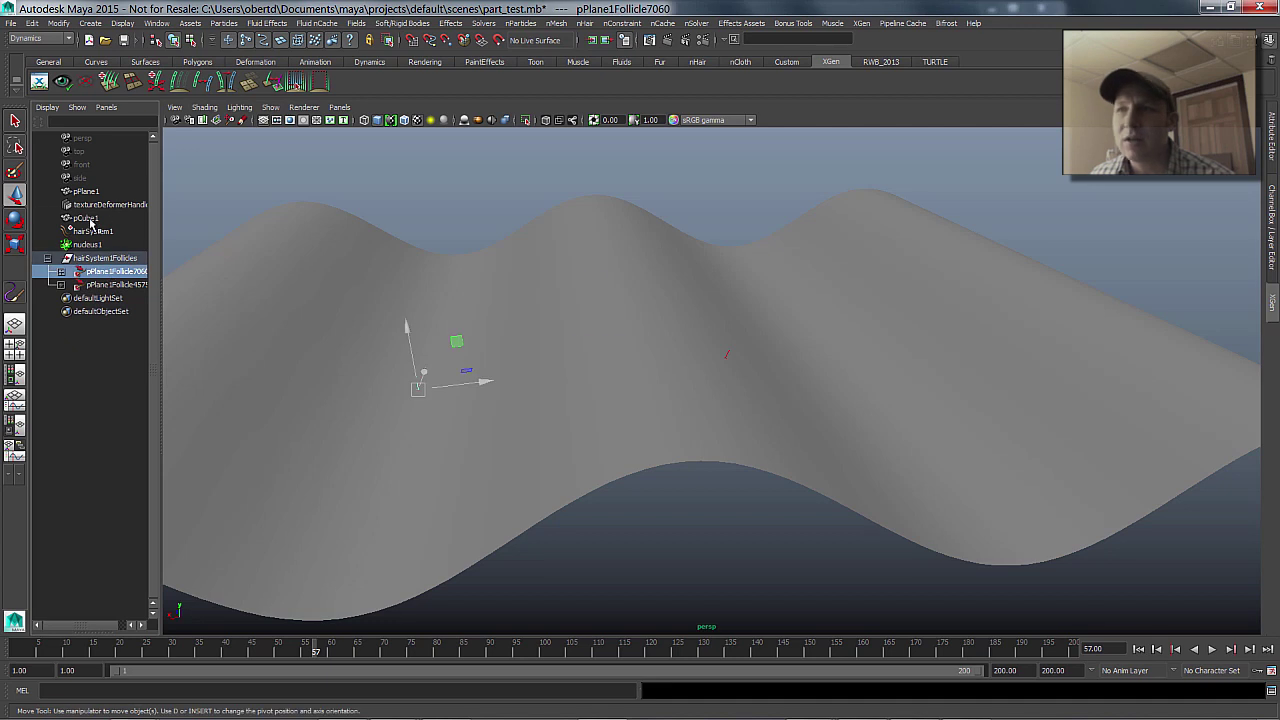
pyautogui.click(86, 218)
pyautogui.moveTo(674, 243)
pyautogui.keyDown('alt'); pyautogui.mouseDown()
pyautogui.moveTo(651, 226)
pyautogui.moveTo(651, 243)
pyautogui.moveTo(615, 245)
pyautogui.mouseUp(); pyautogui.keyUp('alt')
pyautogui.press('space')
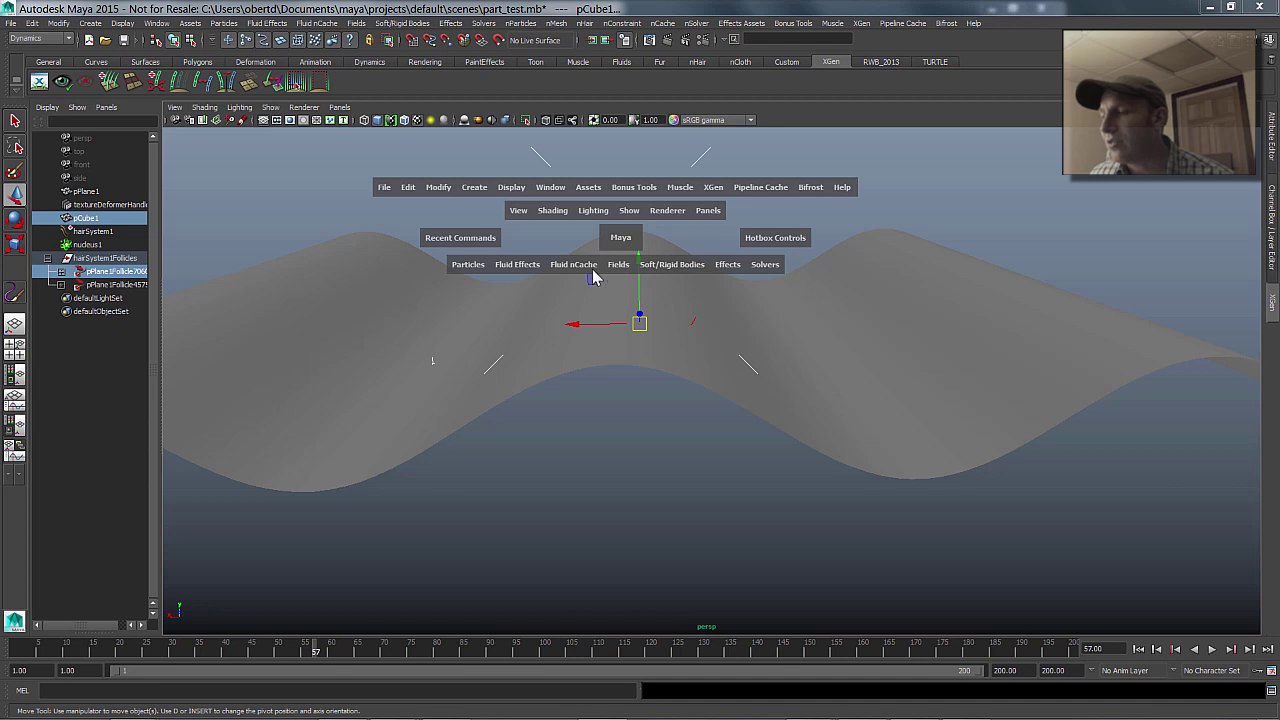
pyautogui.press('F2')
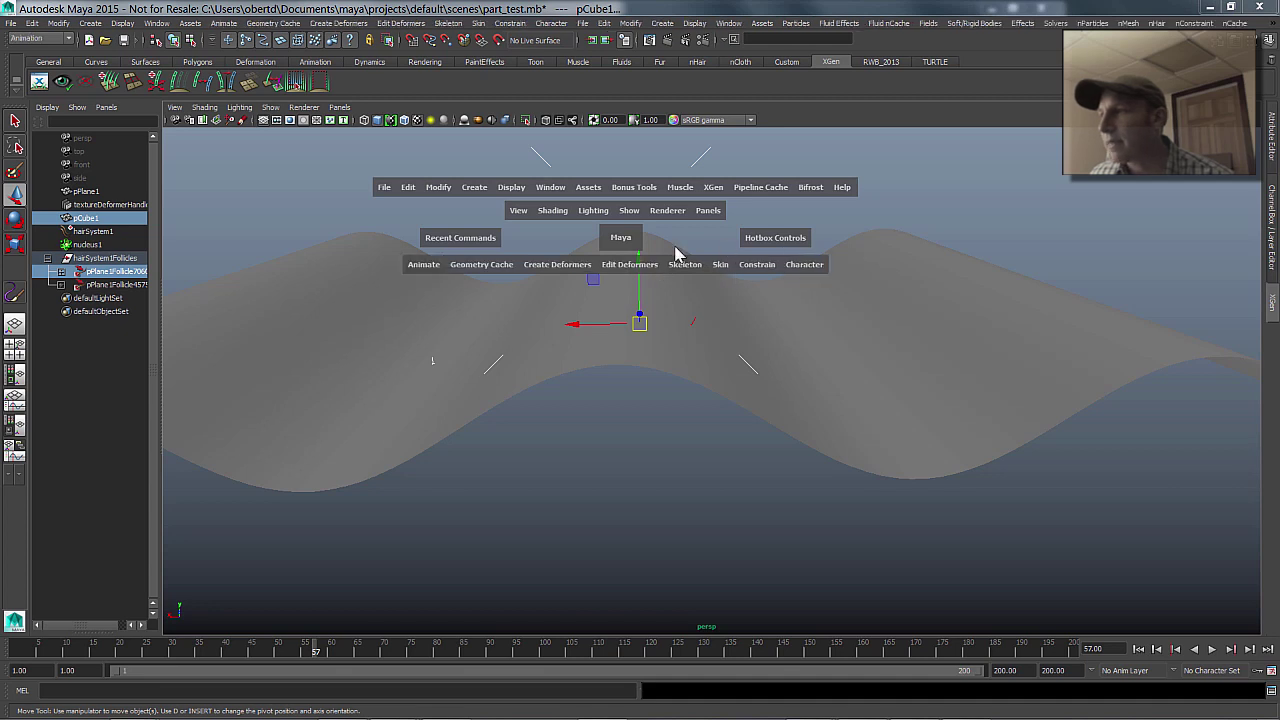
pyautogui.click(752, 266)
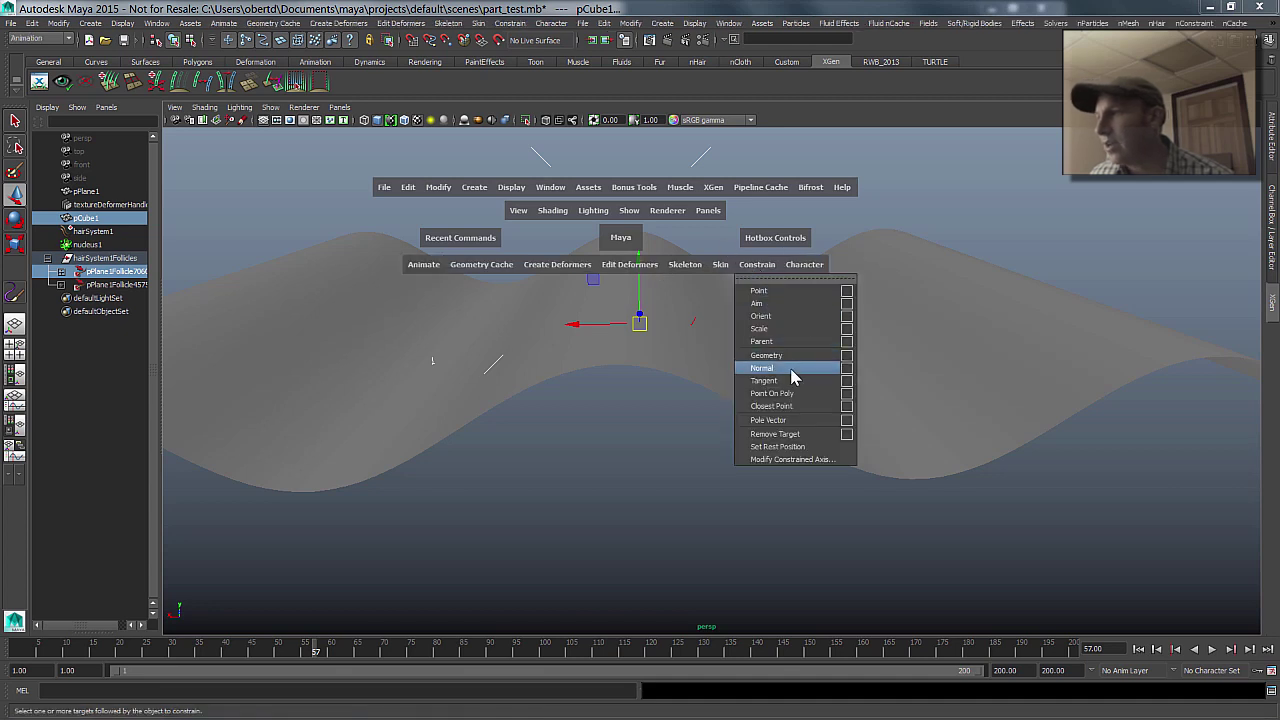
pyautogui.click(847, 345)
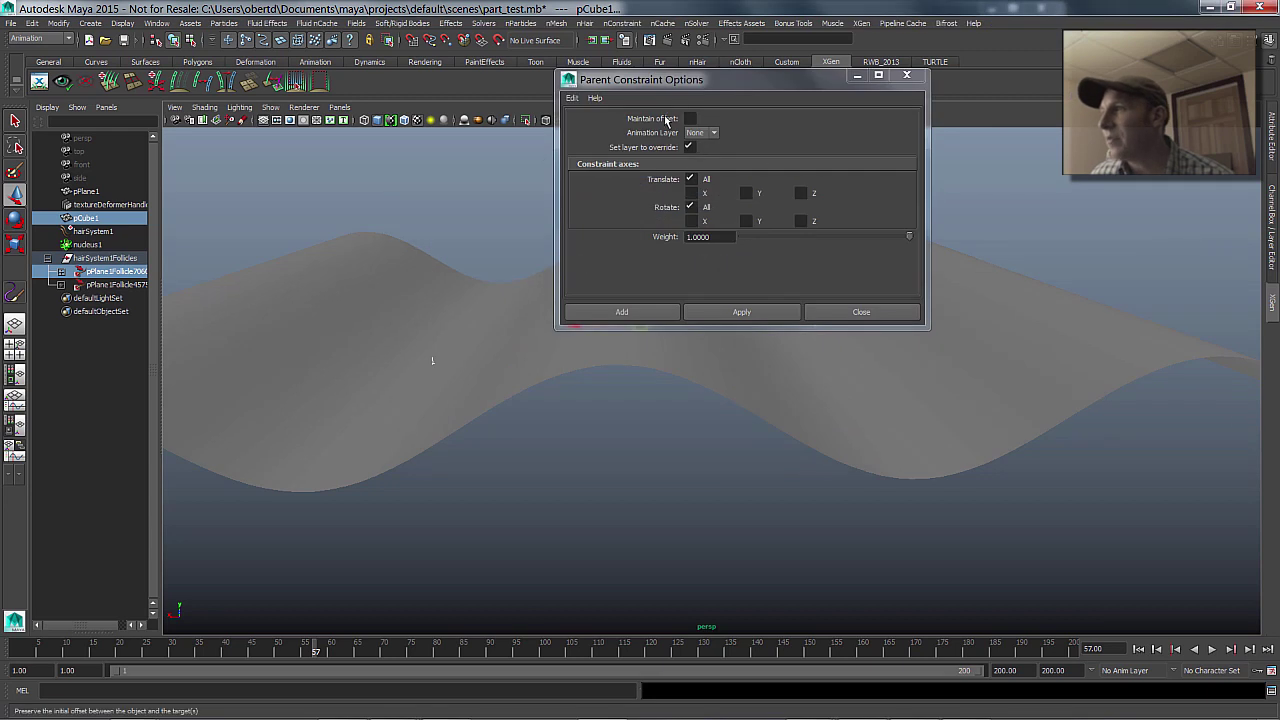
pyautogui.click(726, 310)
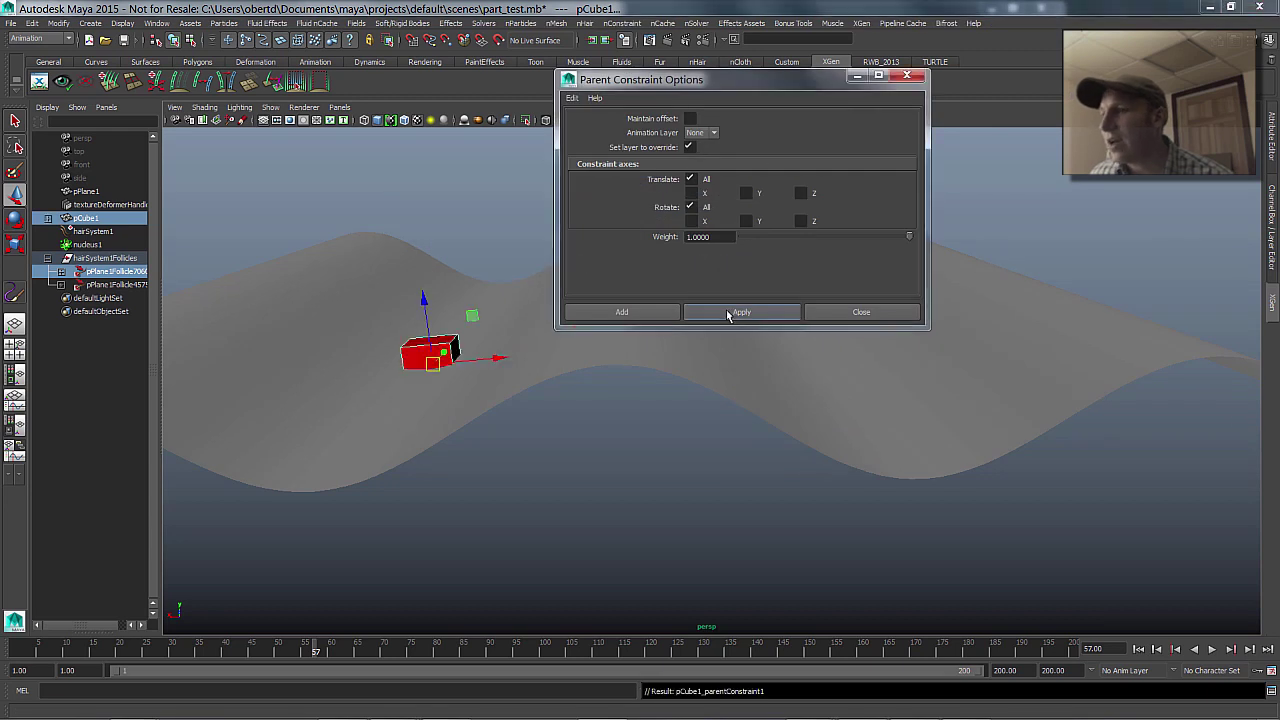
pyautogui.click(866, 313)
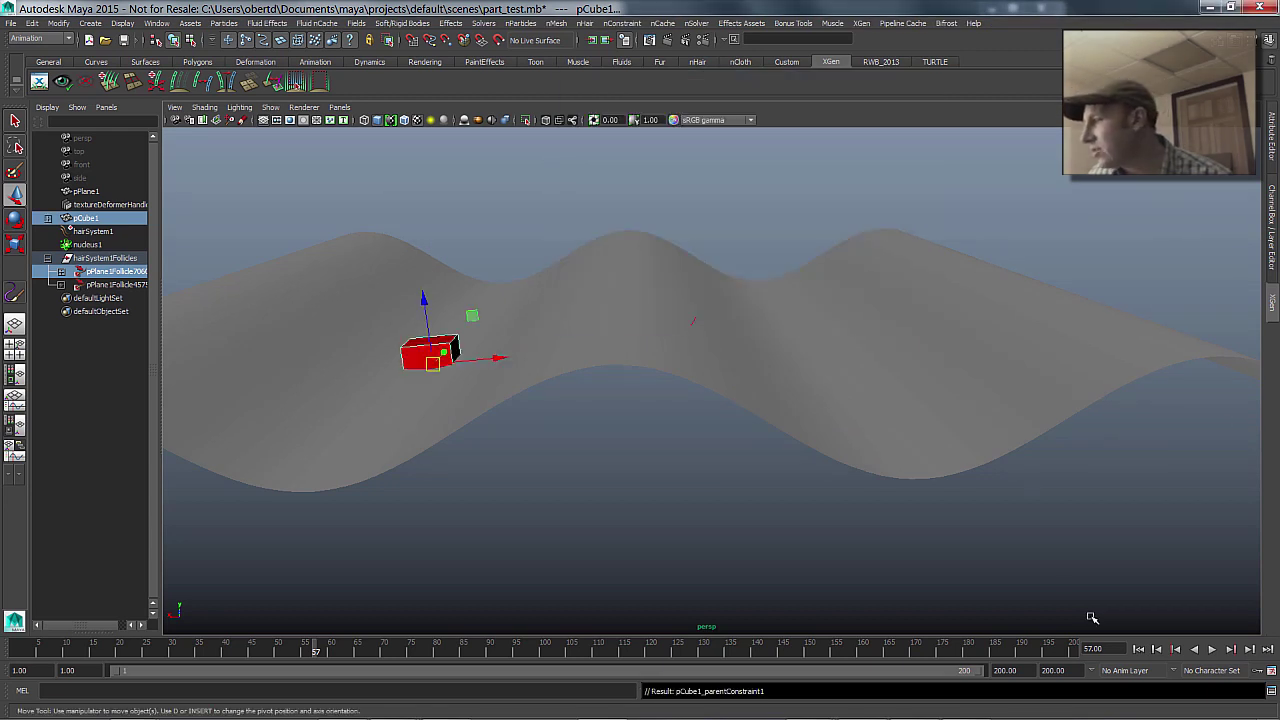
# Play the animation from the start to frame 173 to examine how the constrained cube follows the plane from different angles.
pyautogui.click(1138, 649)
pyautogui.click(1212, 649)
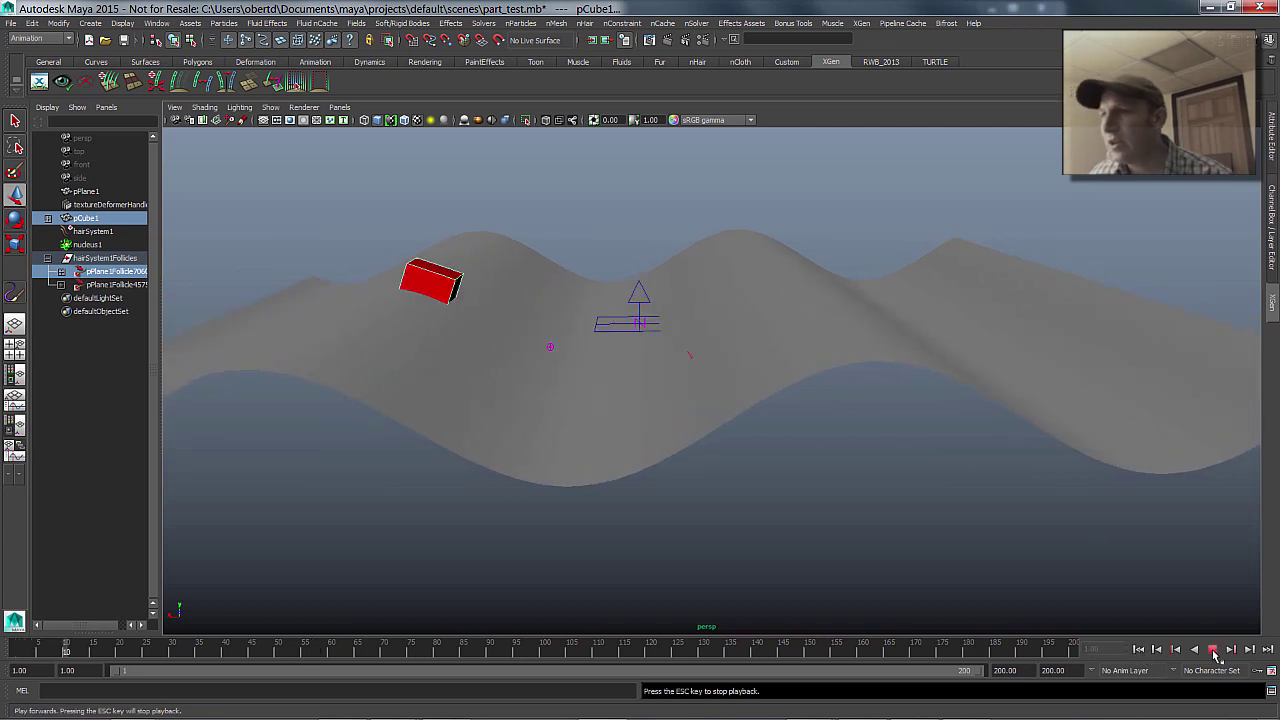
pyautogui.keyDown('alt'); pyautogui.moveTo(994, 466); pyautogui.dragTo(794, 480); pyautogui.keyUp('alt')
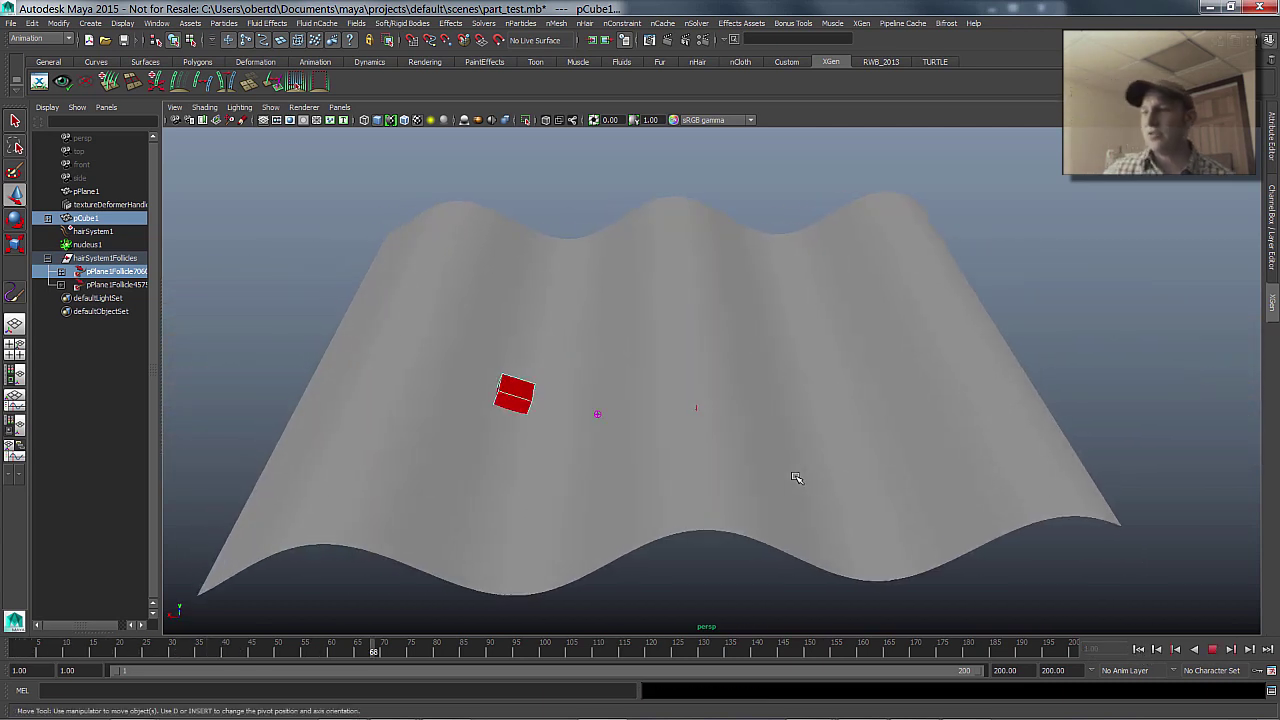
pyautogui.keyDown('alt'); pyautogui.moveTo(923, 563); pyautogui.dragTo(606, 389); pyautogui.keyUp('alt')
pyautogui.press('Escape')
pyautogui.press('w')
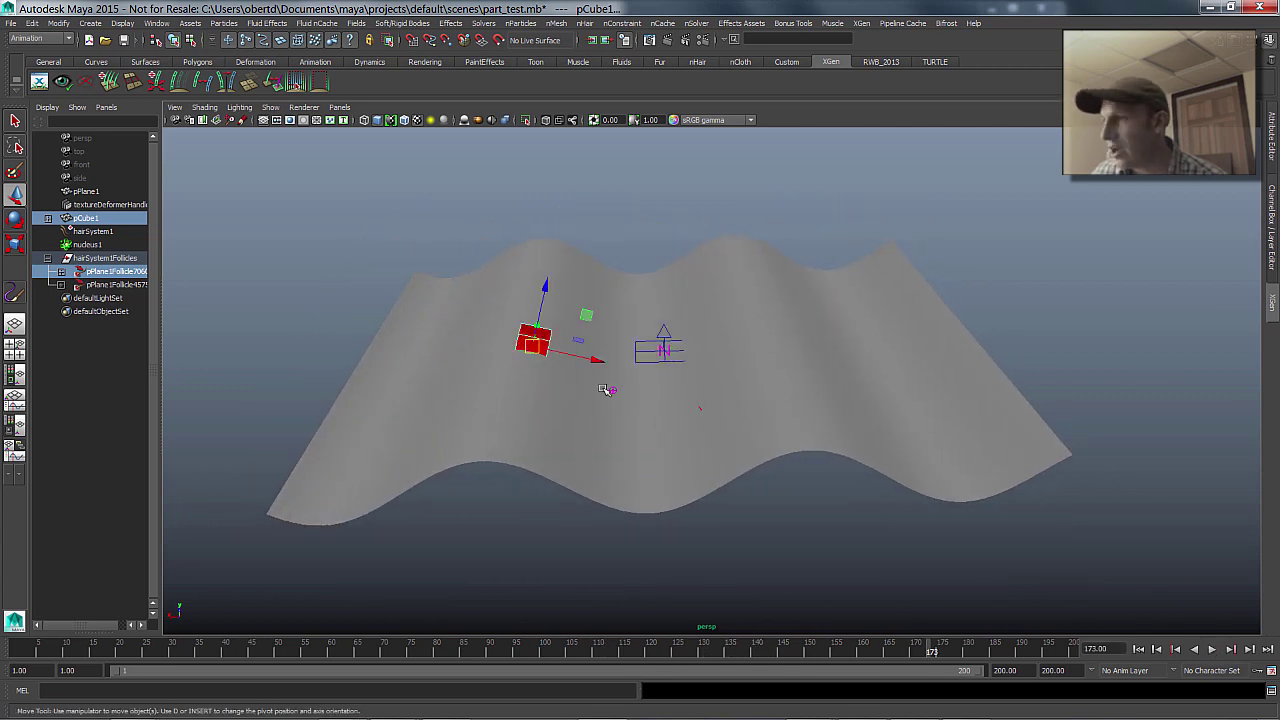
# Test-move pPlane1 vertically and play on to frame 193 to check the cube's attachment to the surface.
pyautogui.click(574, 432)
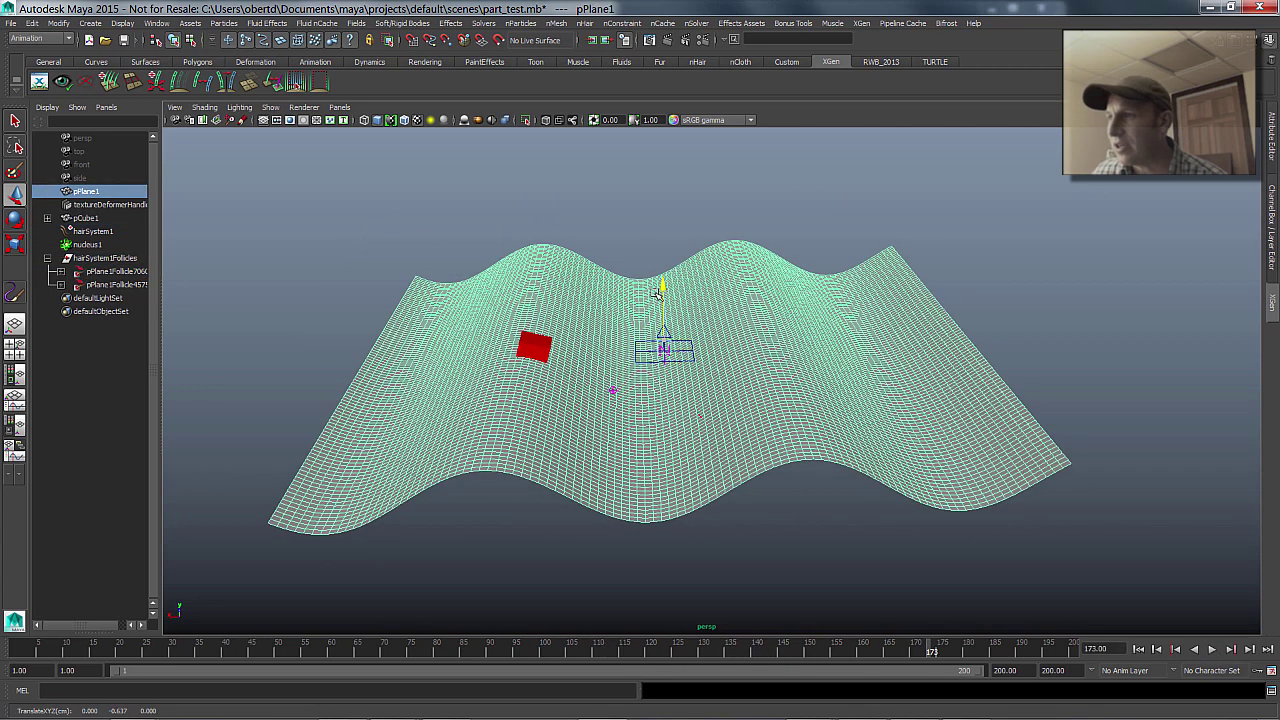
pyautogui.click(589, 194)
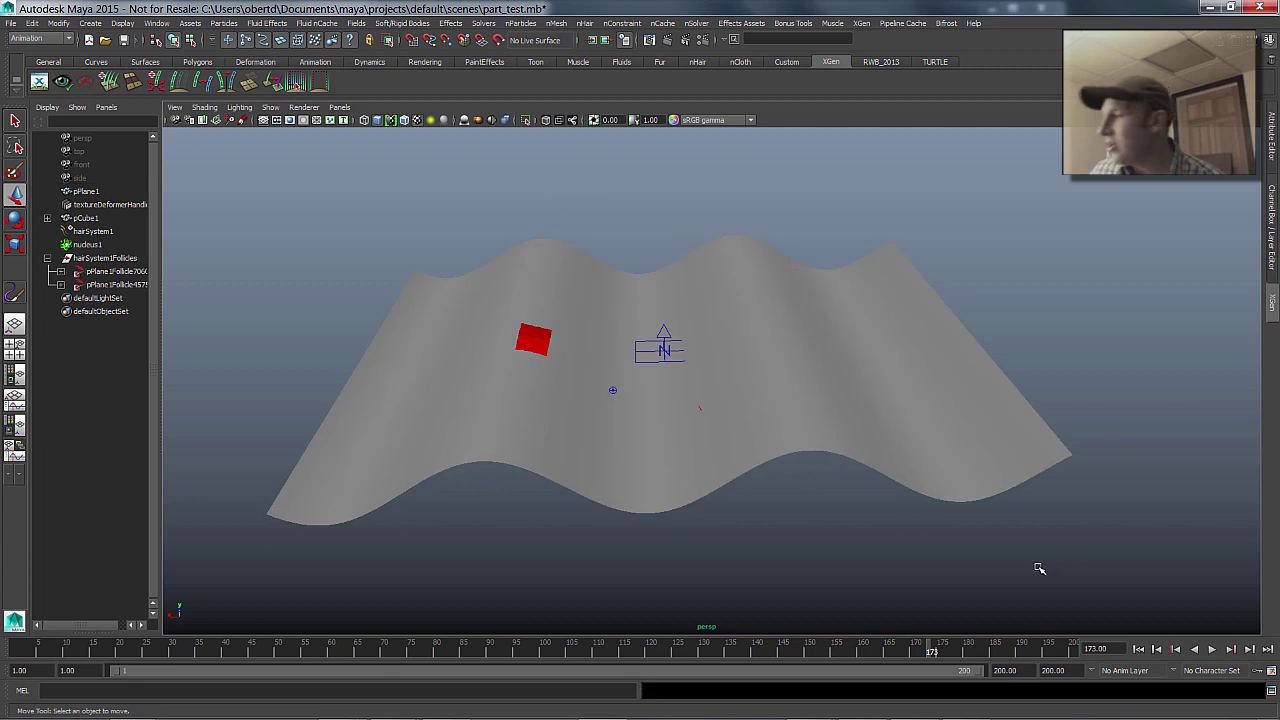
pyautogui.click(1212, 649)
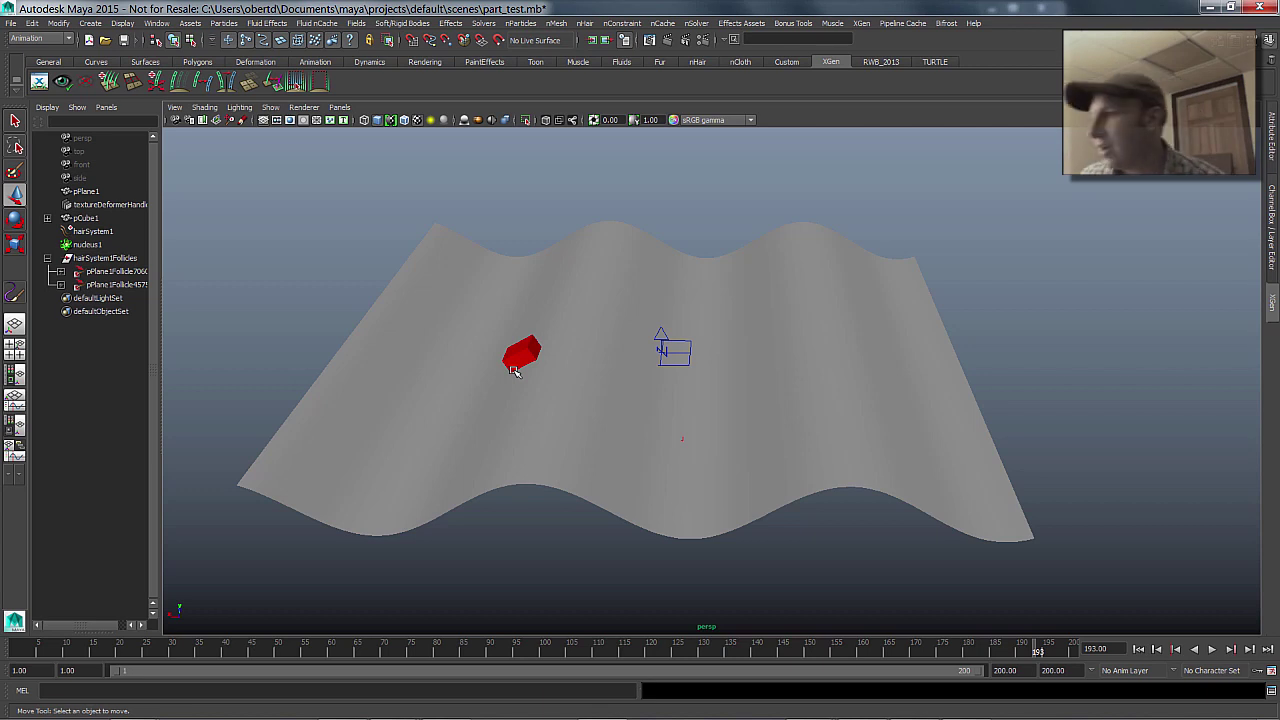
pyautogui.moveTo(721, 326)
pyautogui.keyDown('alt'); pyautogui.mouseDown()
pyautogui.moveTo(660, 335)
pyautogui.moveTo(749, 334)
pyautogui.moveTo(594, 320)
pyautogui.moveTo(626, 346)
pyautogui.moveTo(624, 326)
pyautogui.mouseUp(); pyautogui.keyUp('alt')
# Switch to Chrome and look through the djx blog's Downloads page for the djRivet.mel script.
pyautogui.hotkey('alt', 'Tab')
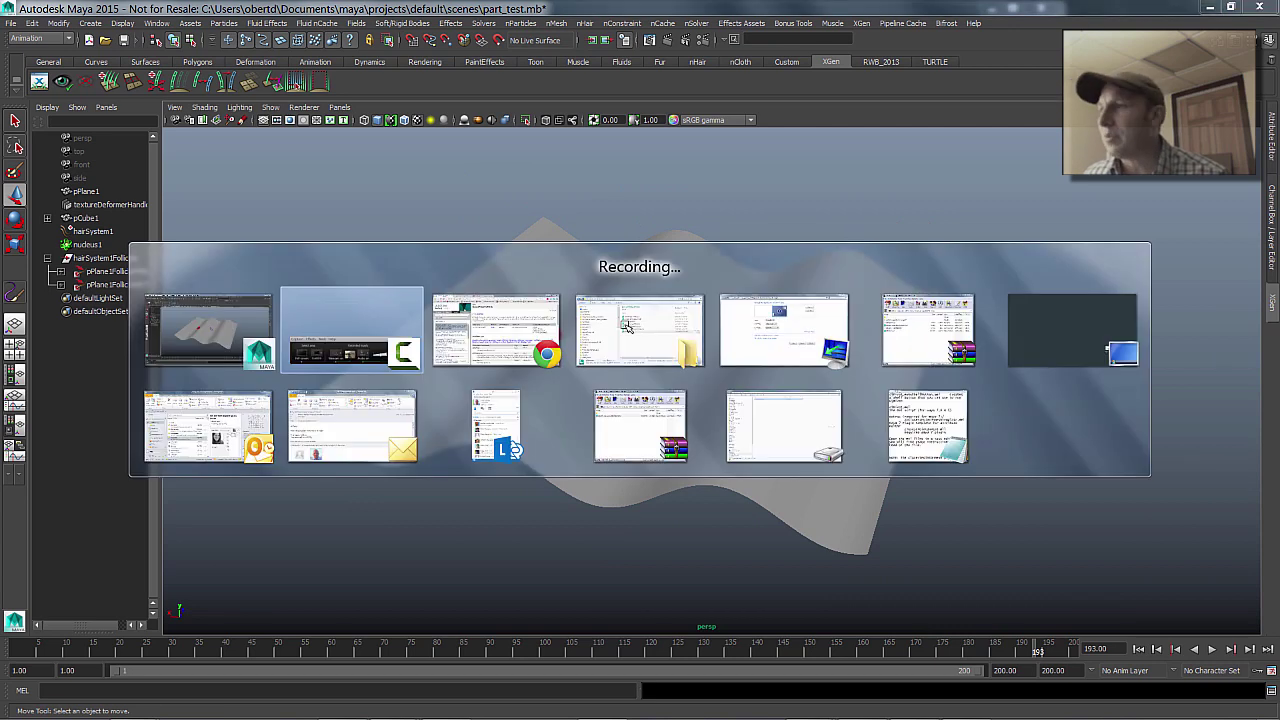
pyautogui.click(515, 333)
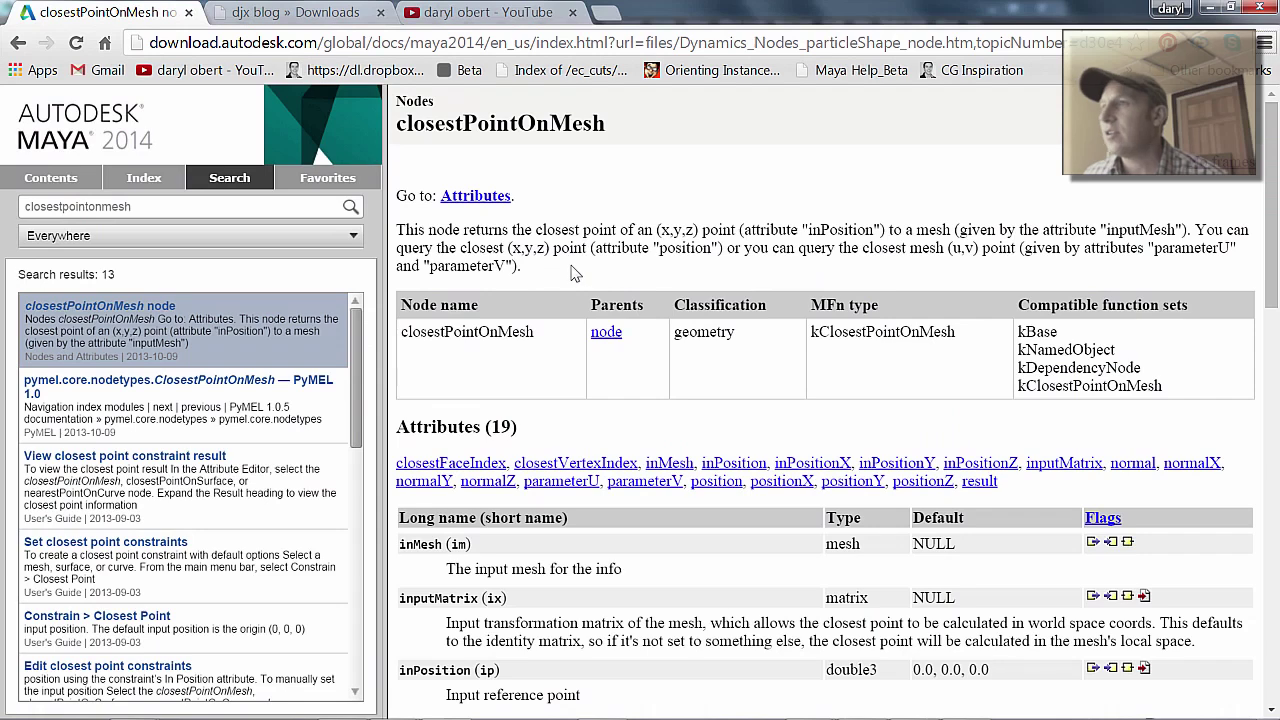
pyautogui.click(341, 24)
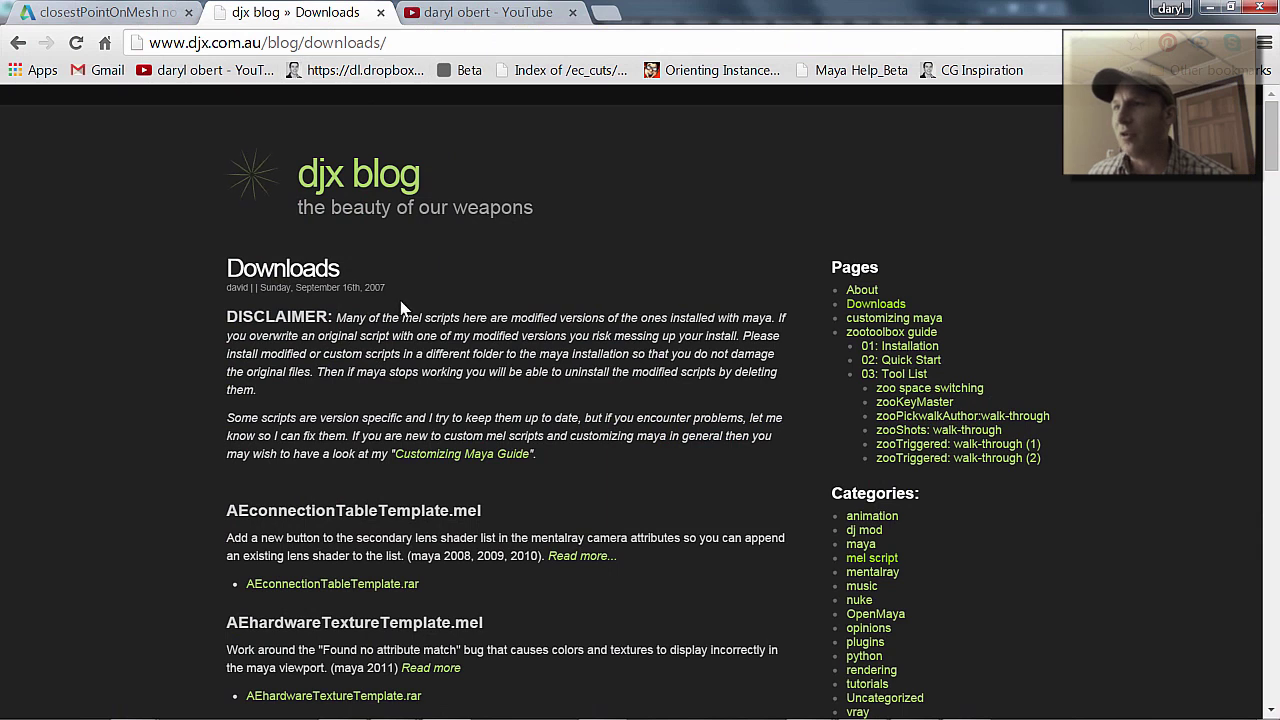
pyautogui.scroll(-15, 410, 215)
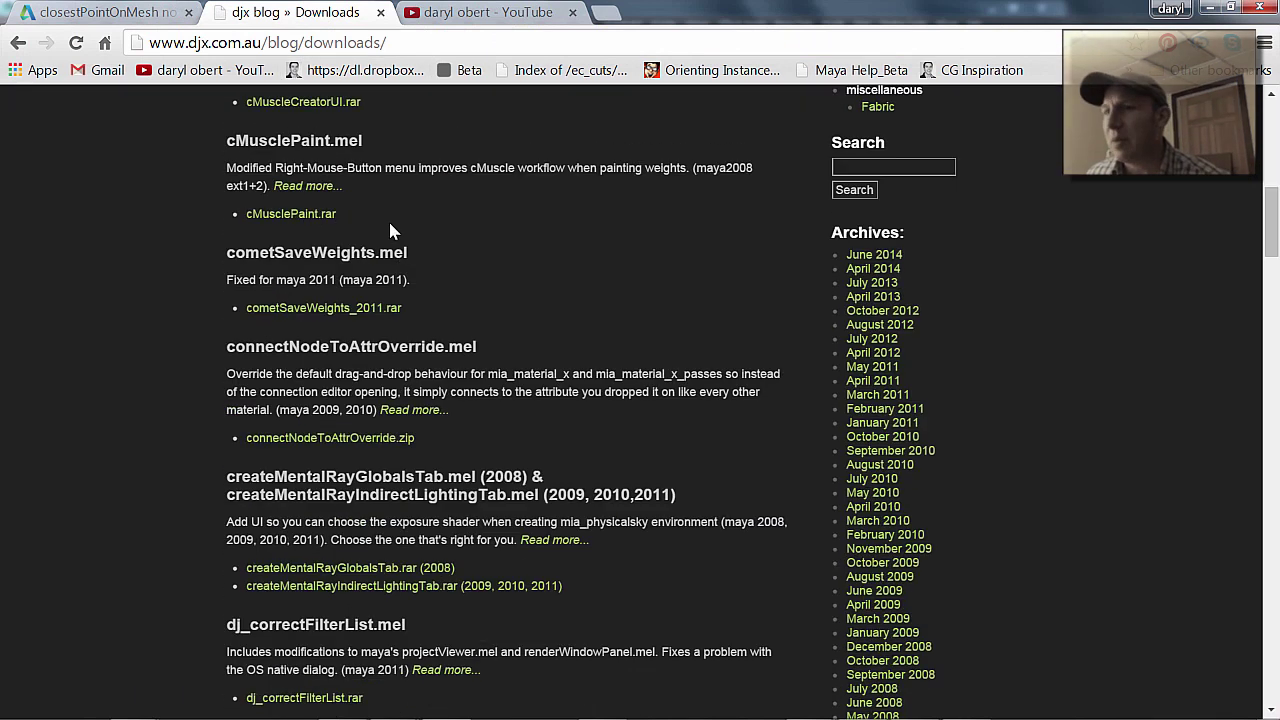
pyautogui.scroll(9, 398, 218)
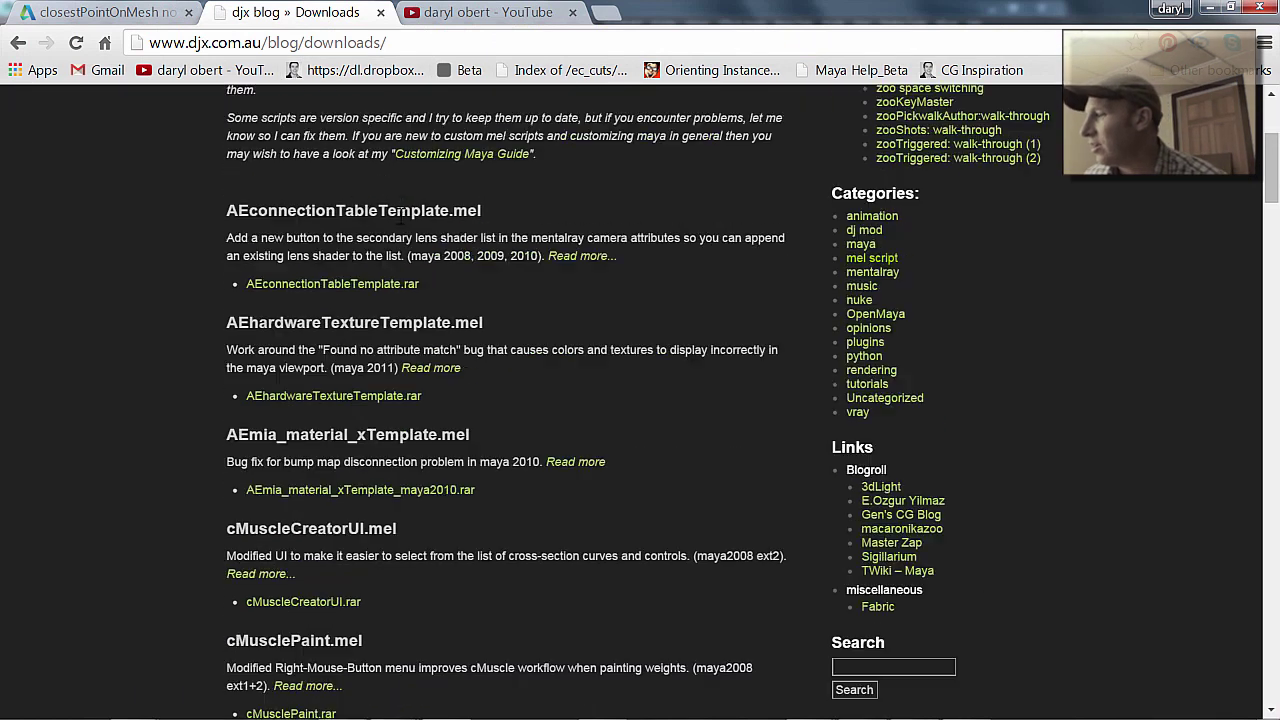
pyautogui.scroll(-4, 398, 216)
pyautogui.scroll(-9, 397, 222)
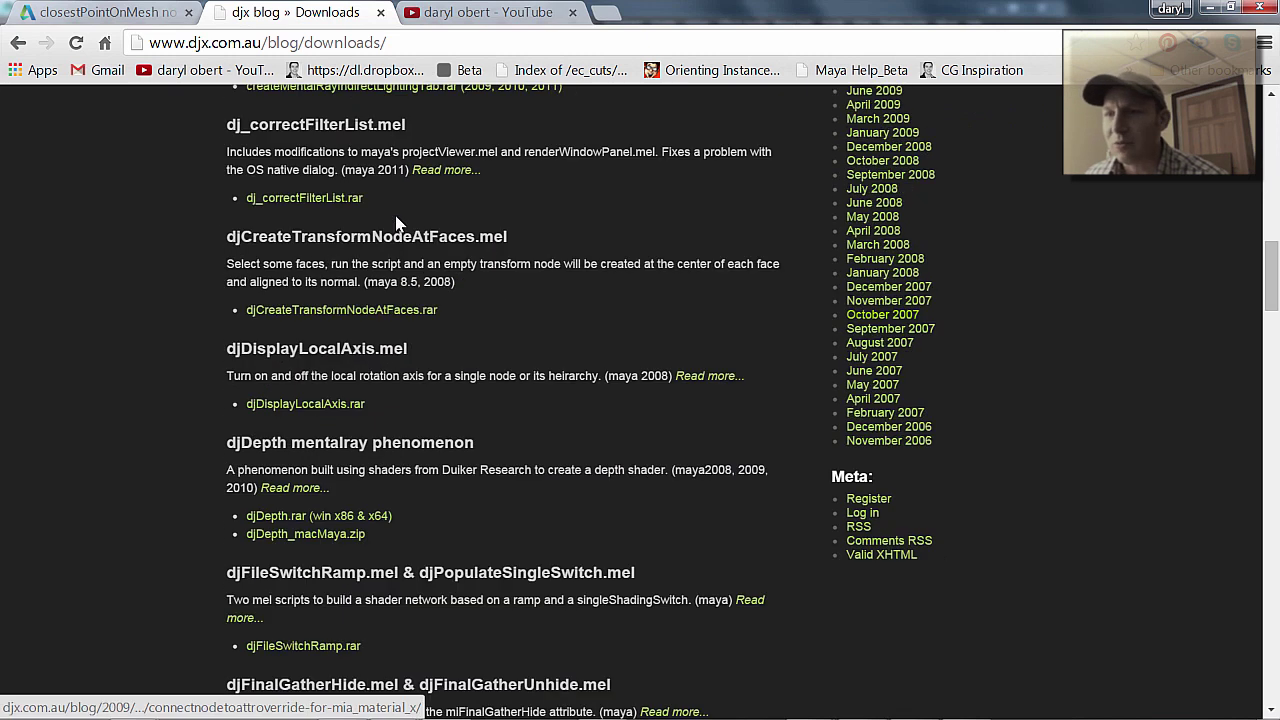
pyautogui.scroll(-6, 396, 224)
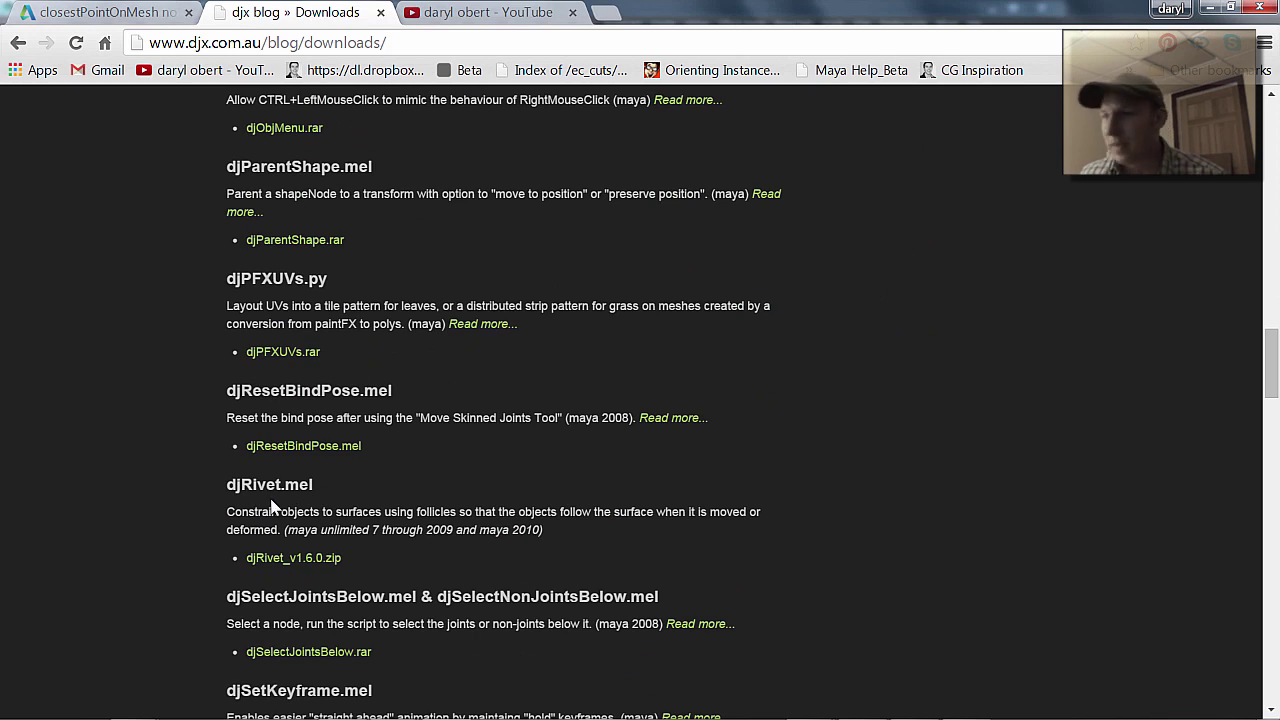
# Switch back to Maya, duplicate pCube1 and place the copy near the plane's centre at about X -0.6, Y 1.04, Z -1.07.
pyautogui.hotkey('alt', 'Tab')
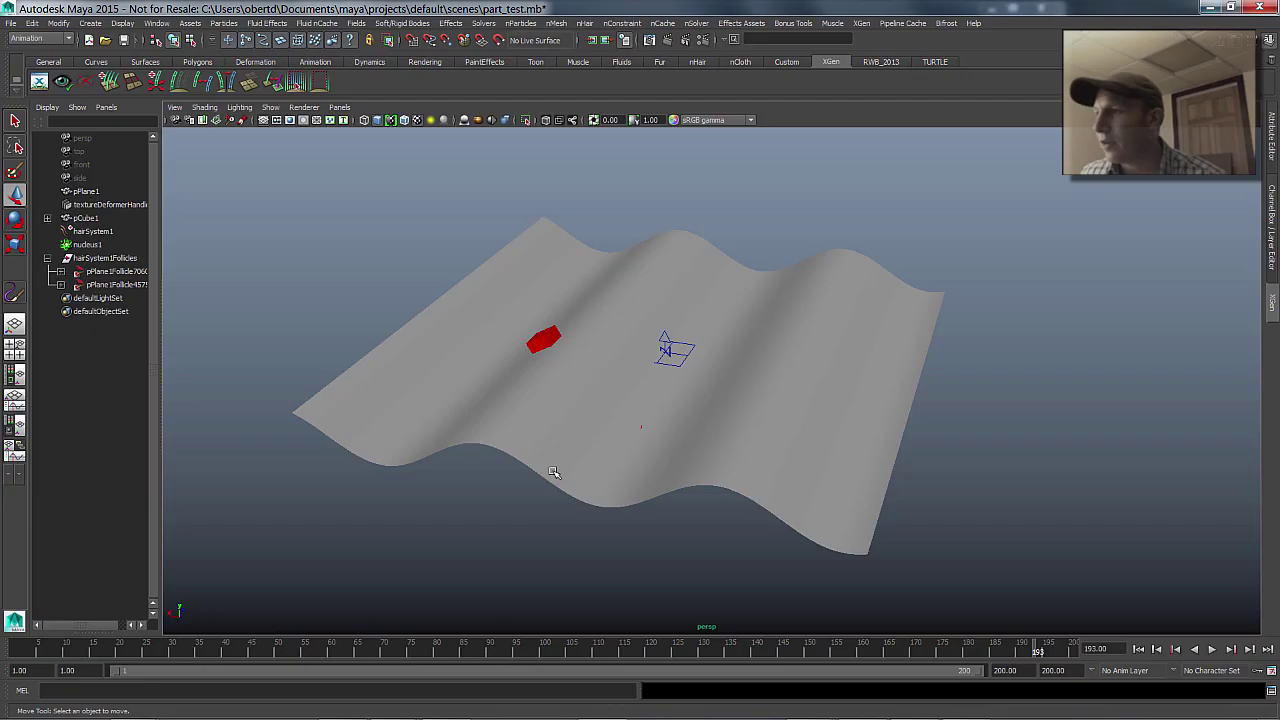
pyautogui.click(539, 345)
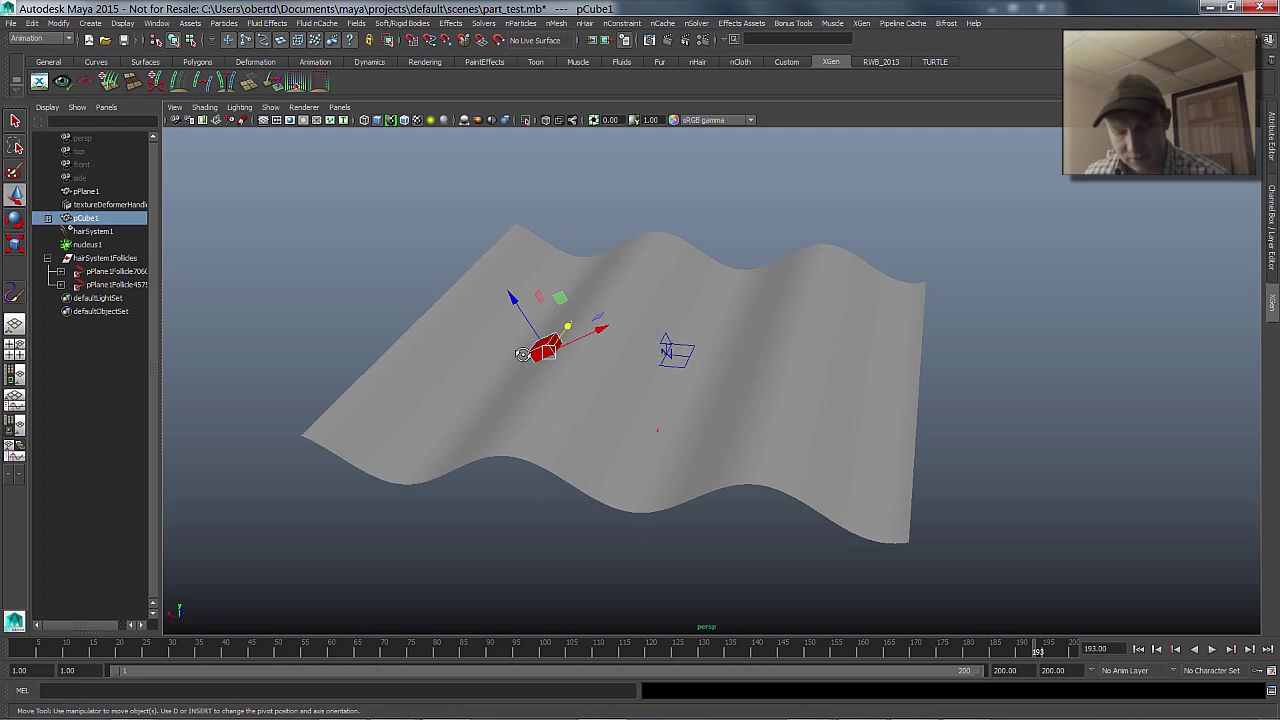
pyautogui.hotkey('ctrl', 'd')
pyautogui.moveTo(549, 350); pyautogui.dragTo(676, 352)
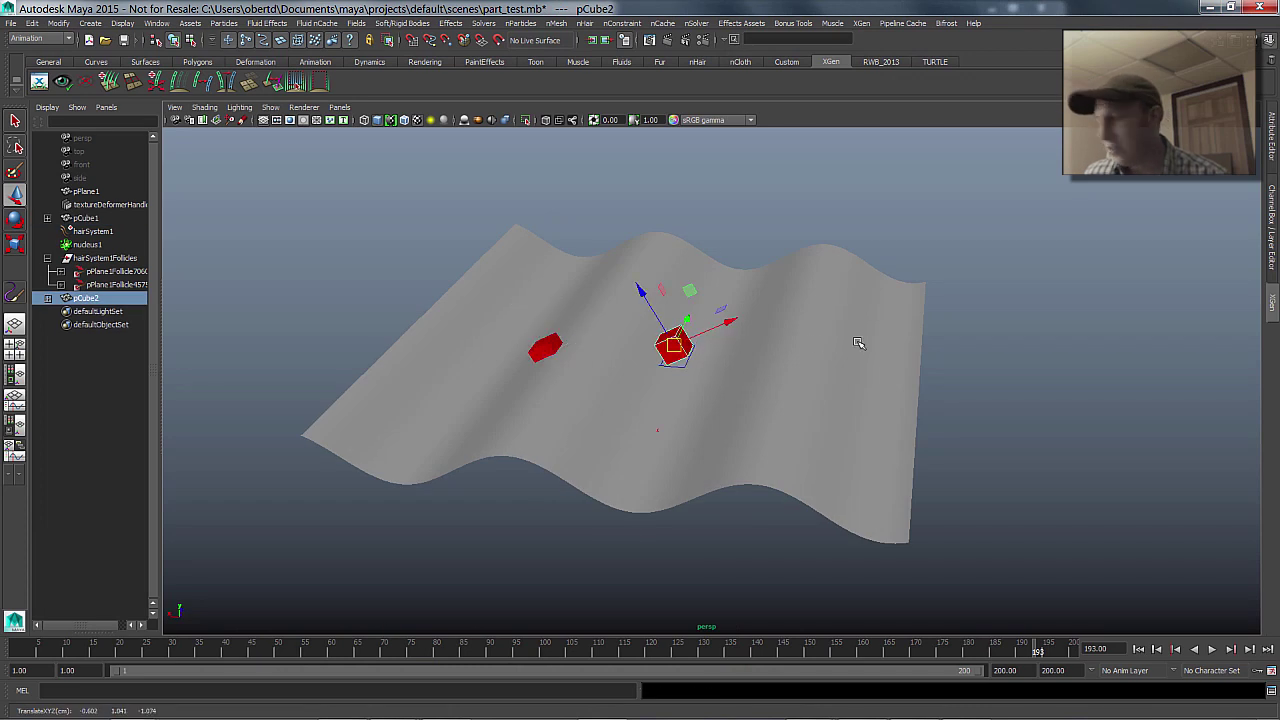
# Set the duplicated cube's Rotate X, Y and Z to 0.
pyautogui.hotkey('ctrl', 'a')
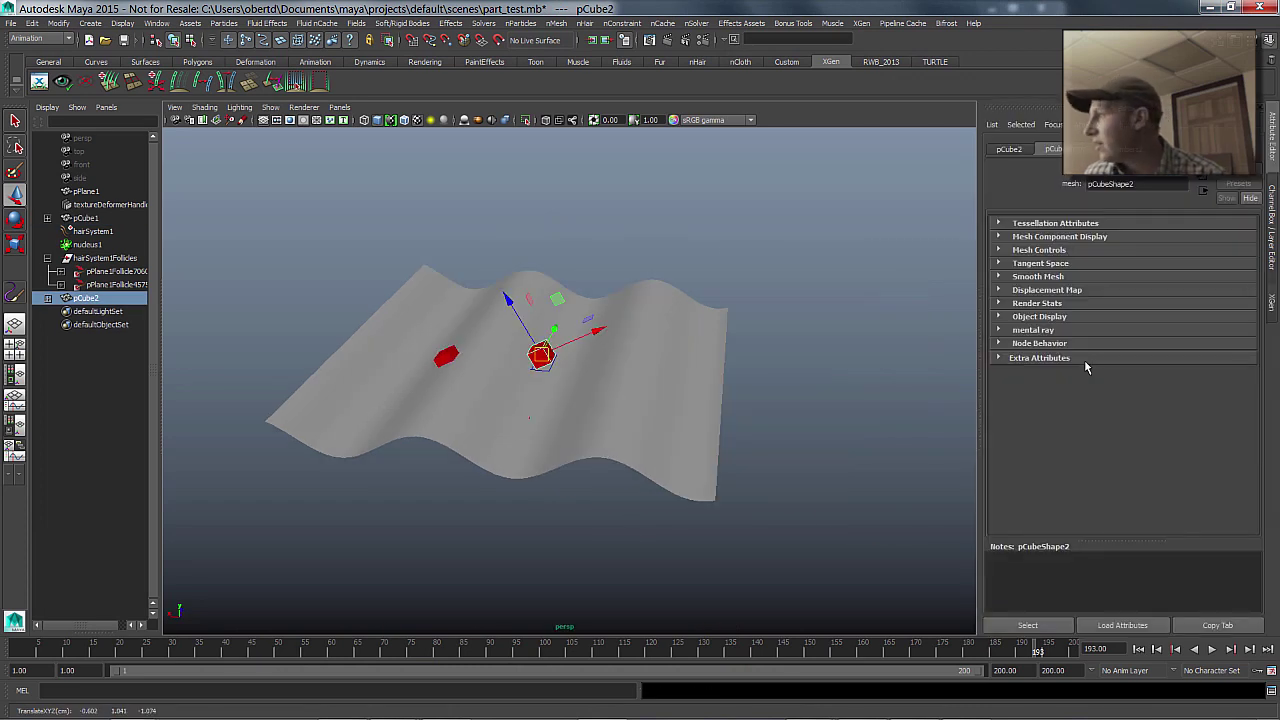
pyautogui.click(1003, 150)
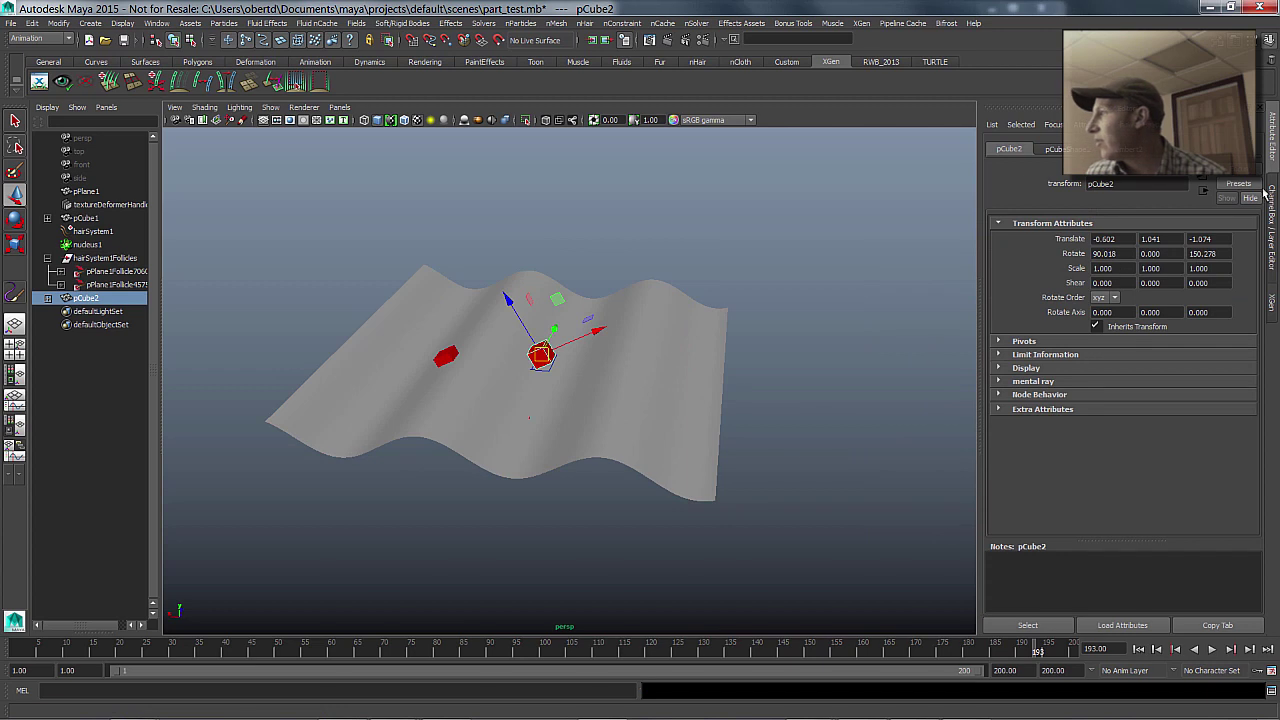
pyautogui.click(1273, 240)
pyautogui.moveTo(1236, 197); pyautogui.dragTo(1174, 216)
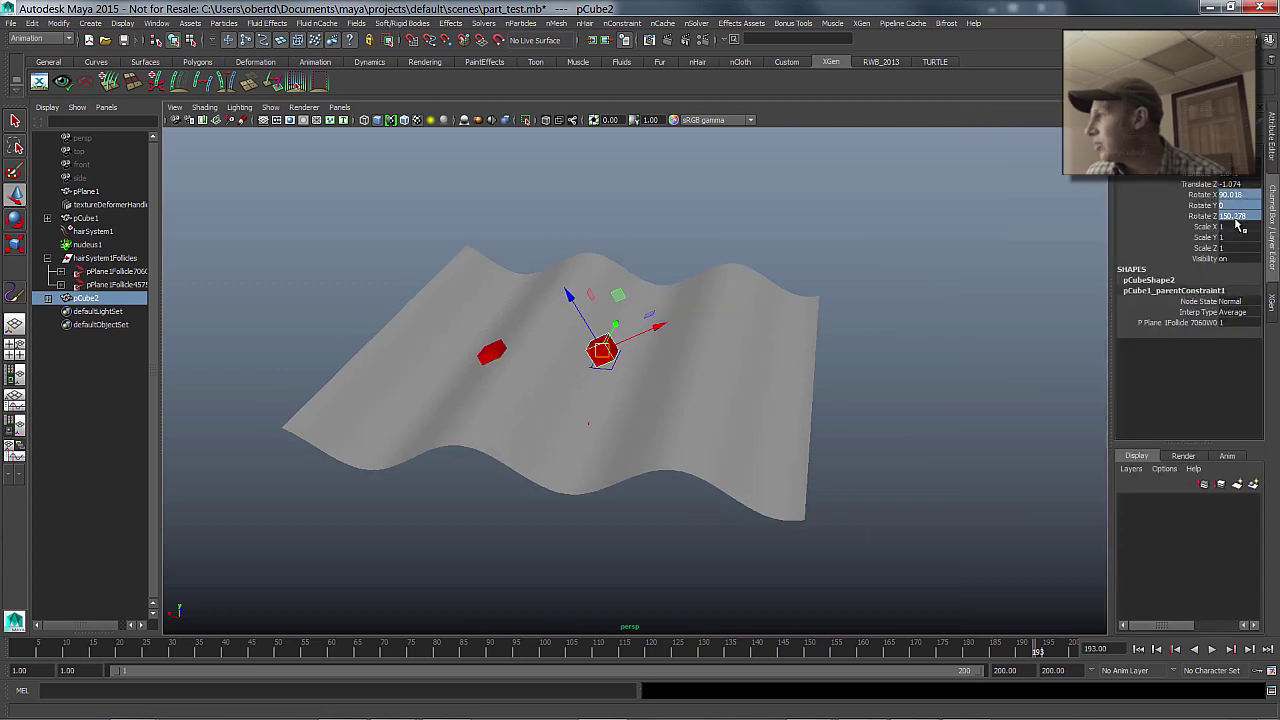
pyautogui.write('0')
pyautogui.press('Return')
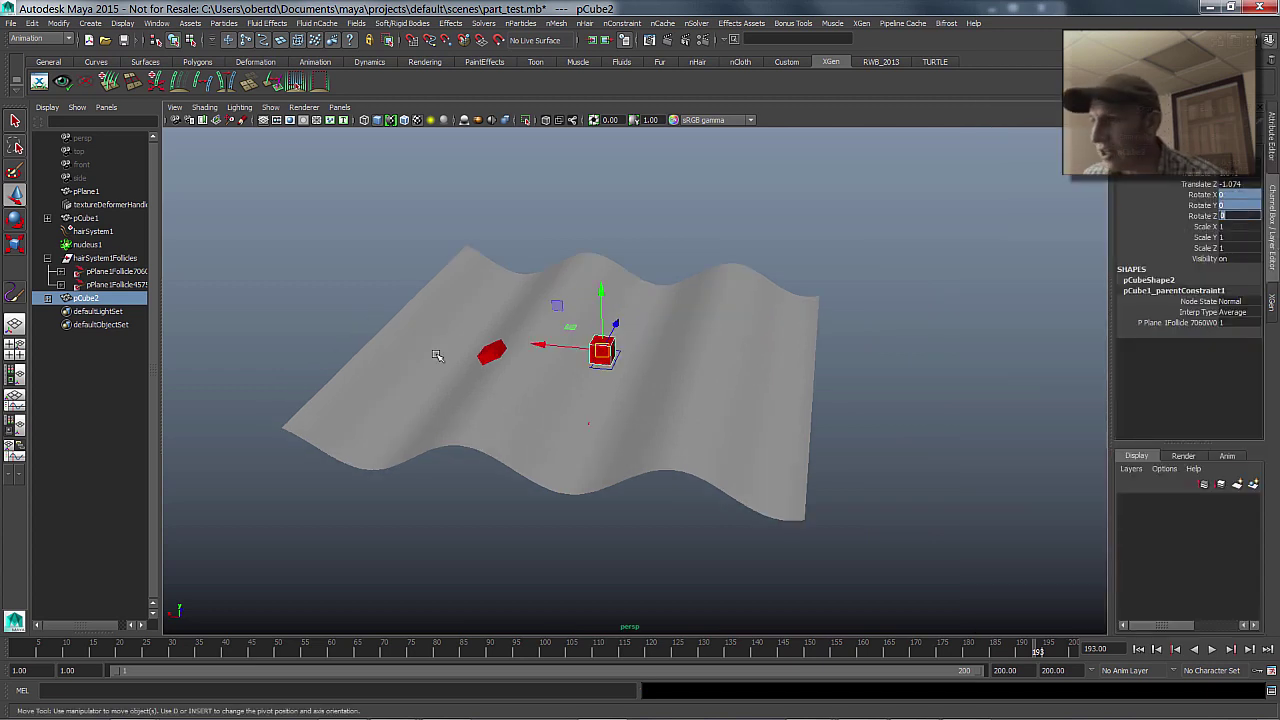
# Move the duplicated cube about 4.8 units along negative X, away from the first cube.
pyautogui.moveTo(540, 346); pyautogui.dragTo(643, 356)
pyautogui.moveTo(706, 304); pyautogui.dragTo(706, 299)
pyautogui.keyDown('alt'); pyautogui.moveTo(658, 340); pyautogui.dragTo(720, 342); pyautogui.keyUp('alt')
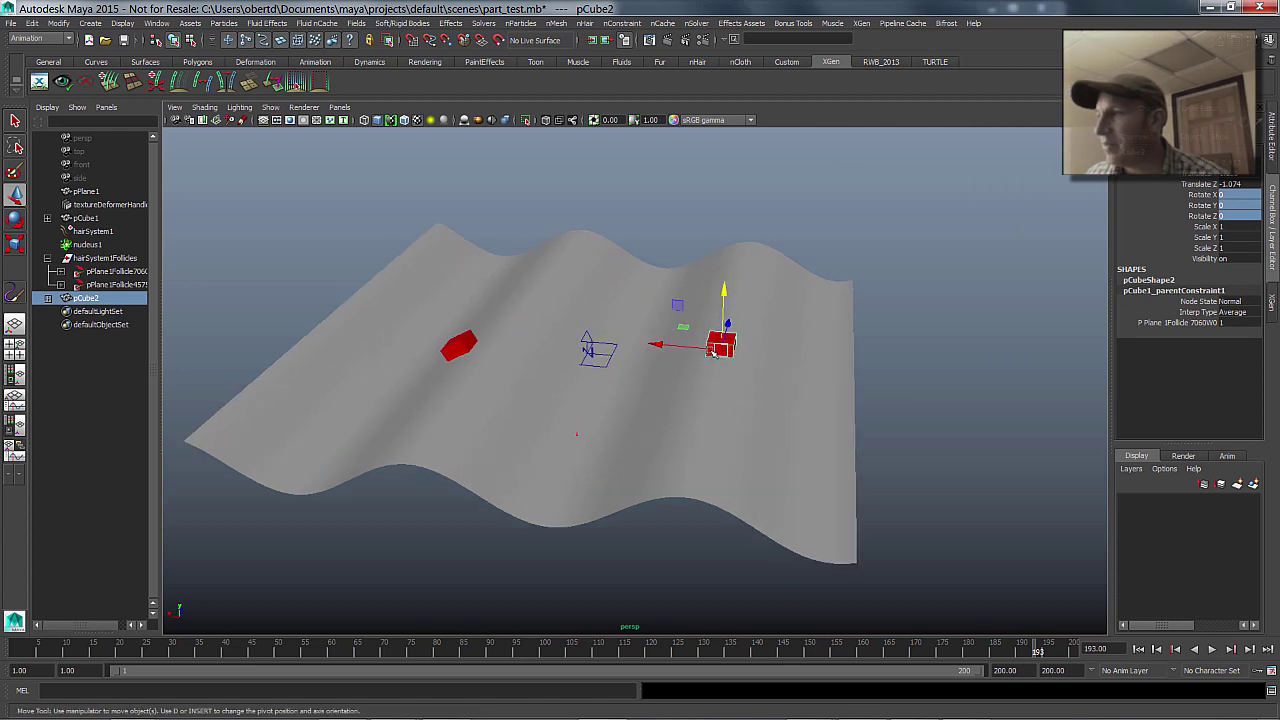
# Try to attach the duplicated cube by running djRivet with pPlane1 selected first and pCube2 last, and play the animation to frame 19.
pyautogui.click(978, 354)
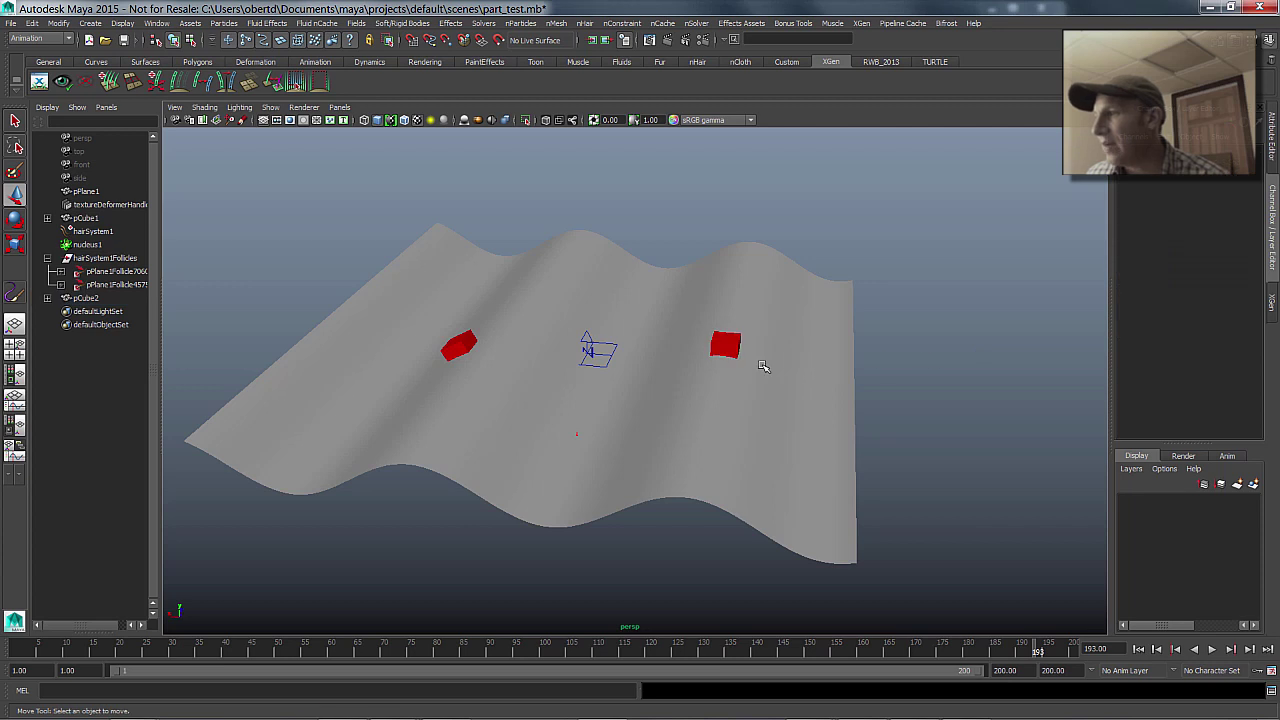
pyautogui.click(765, 366)
pyautogui.keyDown('shift'); pyautogui.click(736, 345); pyautogui.keyUp('shift')
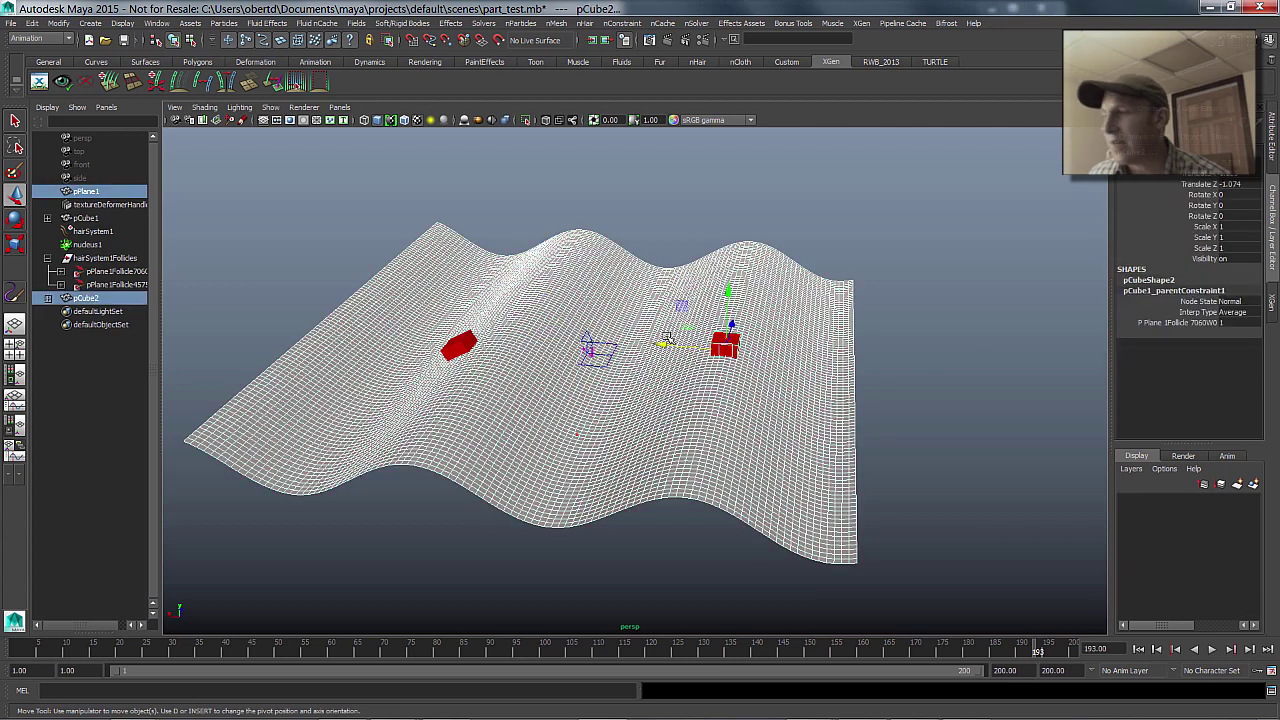
pyautogui.click(67, 690)
pyautogui.write('cl')
pyautogui.write('Rivet')
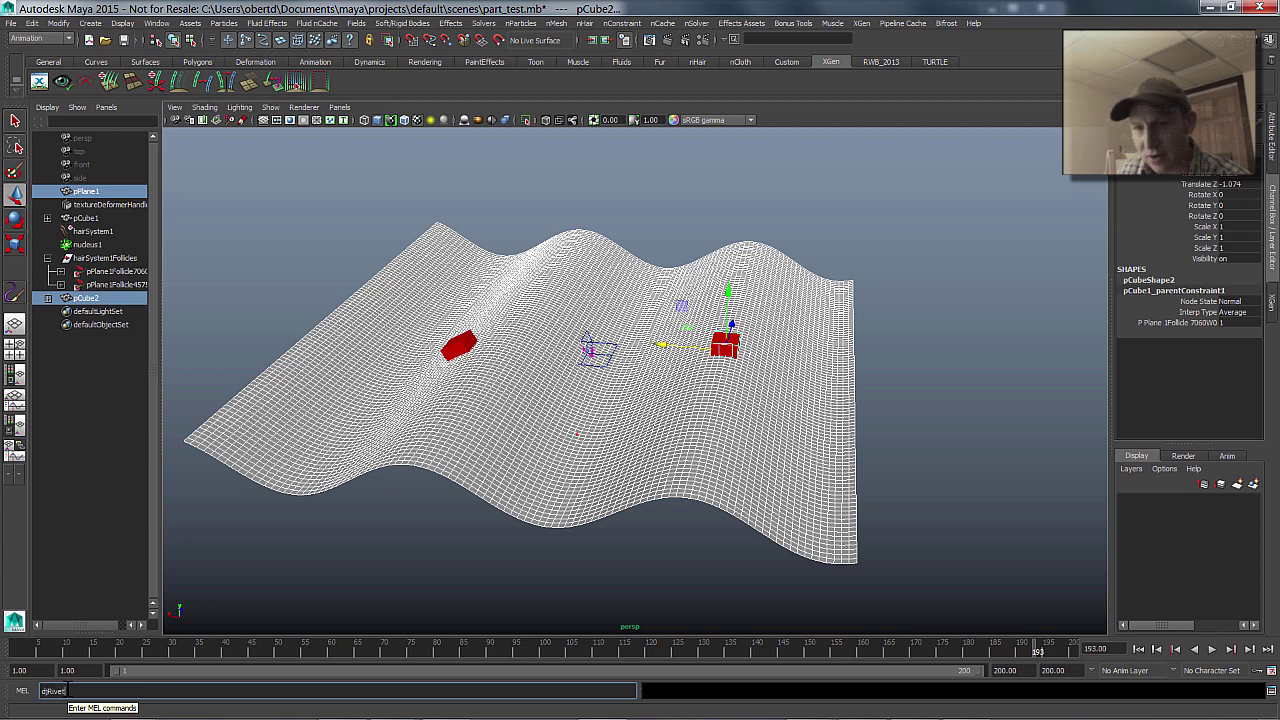
pyautogui.press('Return')
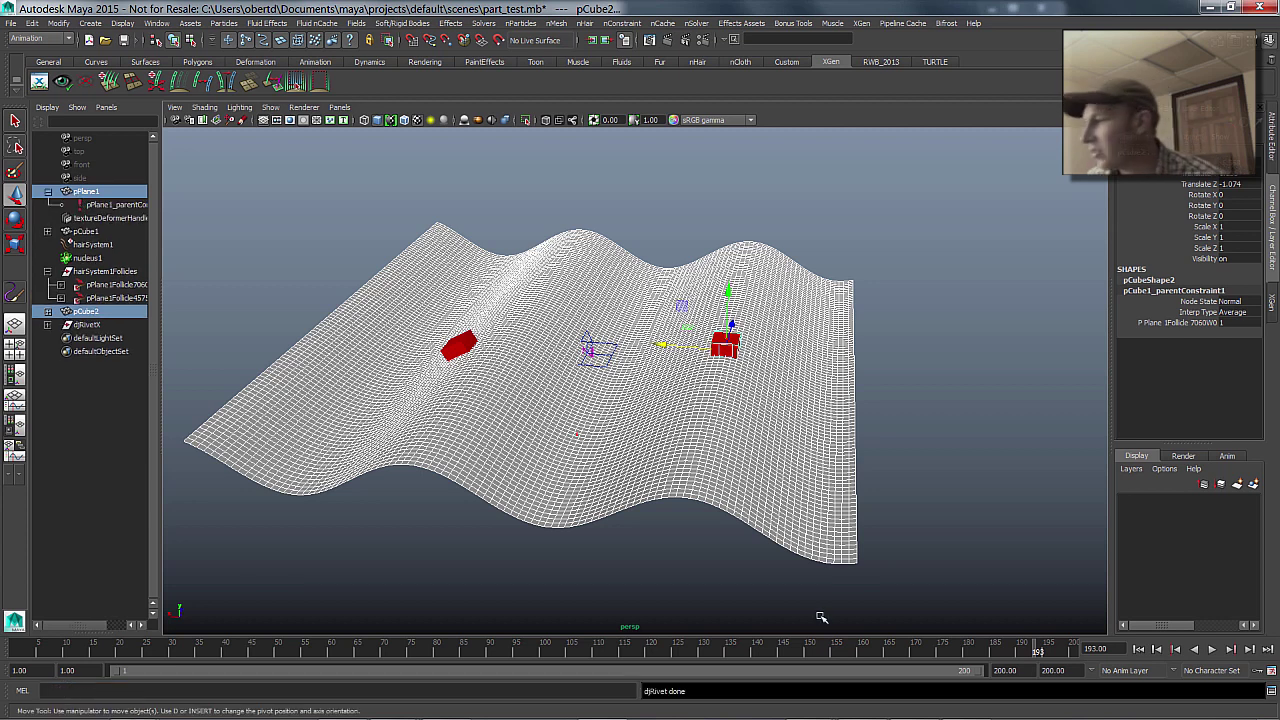
pyautogui.click(1213, 650)
pyautogui.click(1213, 650)
# Undo the djRivet run, its object selection and the duplicated cube's last move.
pyautogui.hotkey('ctrl', 'z')
pyautogui.hotkey('ctrl', 'z')
pyautogui.hotkey('ctrl', 'z')
pyautogui.hotkey('ctrl', 'z')
pyautogui.hotkey('ctrl', 'z')
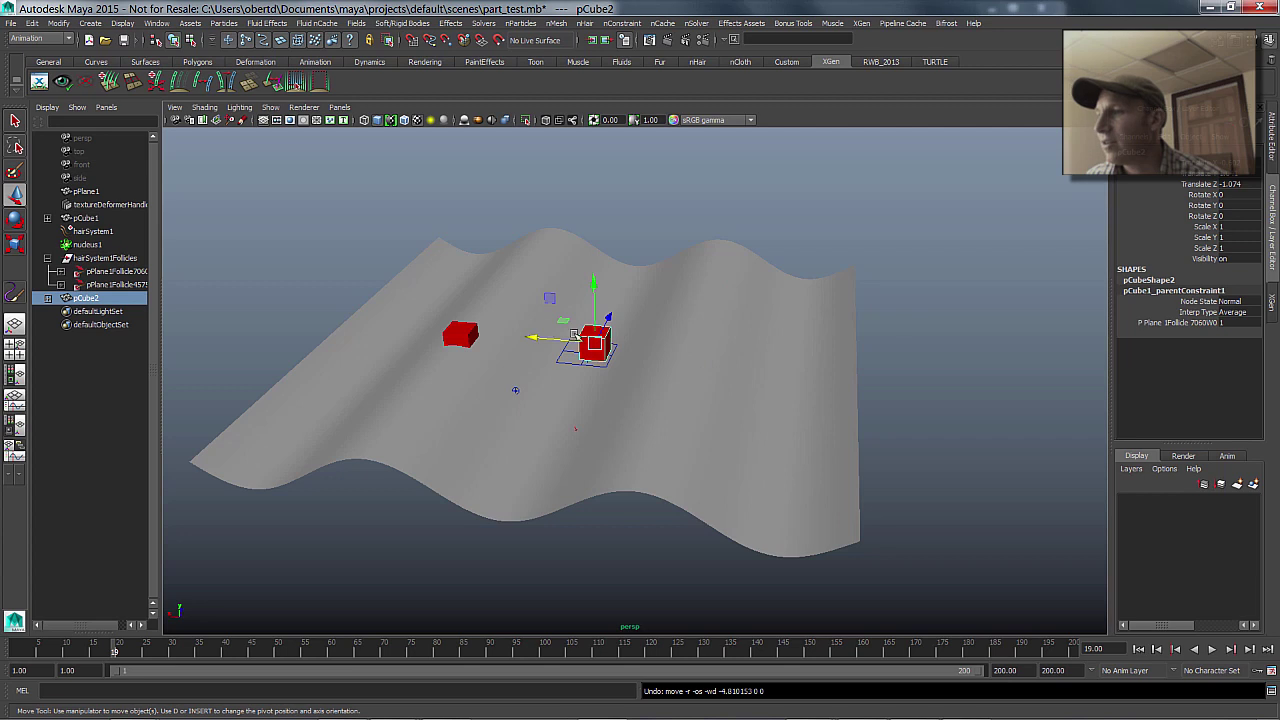
# Move the duplicated cube about 4.6 units along negative X, over the crest on the far side of the plane from the first cube.
pyautogui.moveTo(530, 338); pyautogui.dragTo(635, 347)
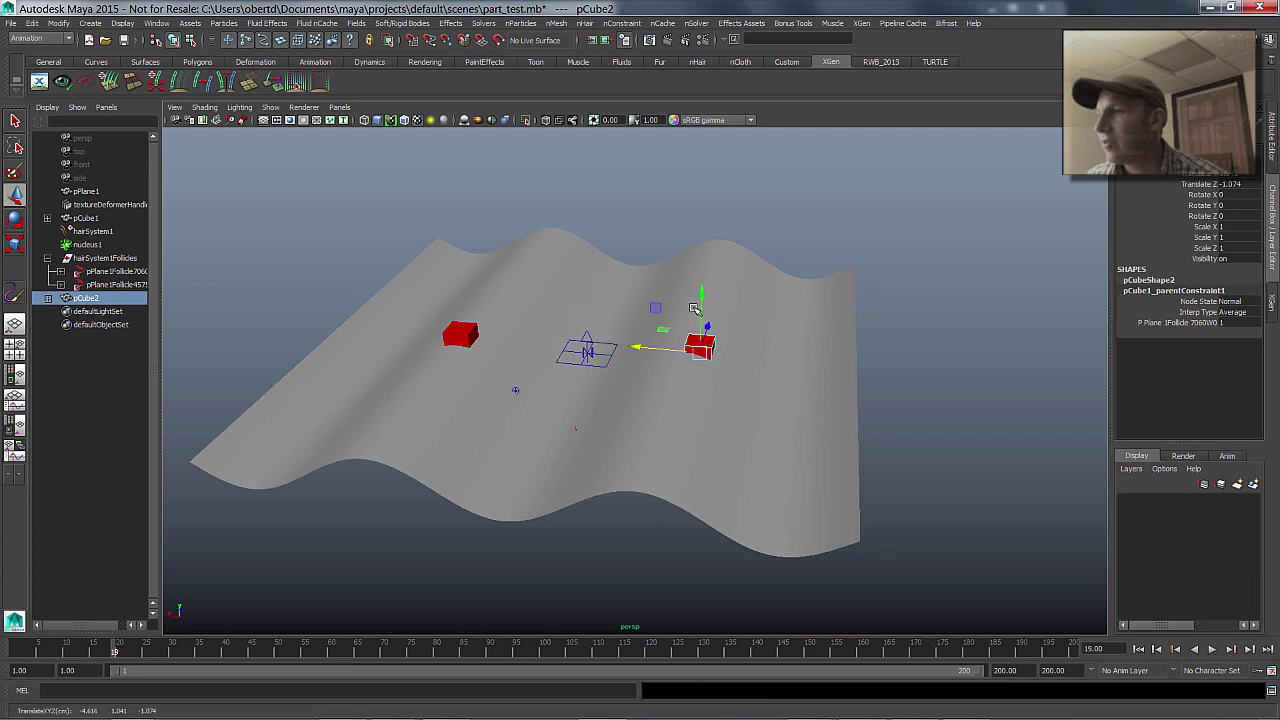
# Attach the duplicated cube by running djRivet with pCube2 selected first and pPlane1 last, and play the animation to frame 52.
pyautogui.click(715, 310)
pyautogui.keyDown('shift'); pyautogui.click(700, 346); pyautogui.keyUp('shift')
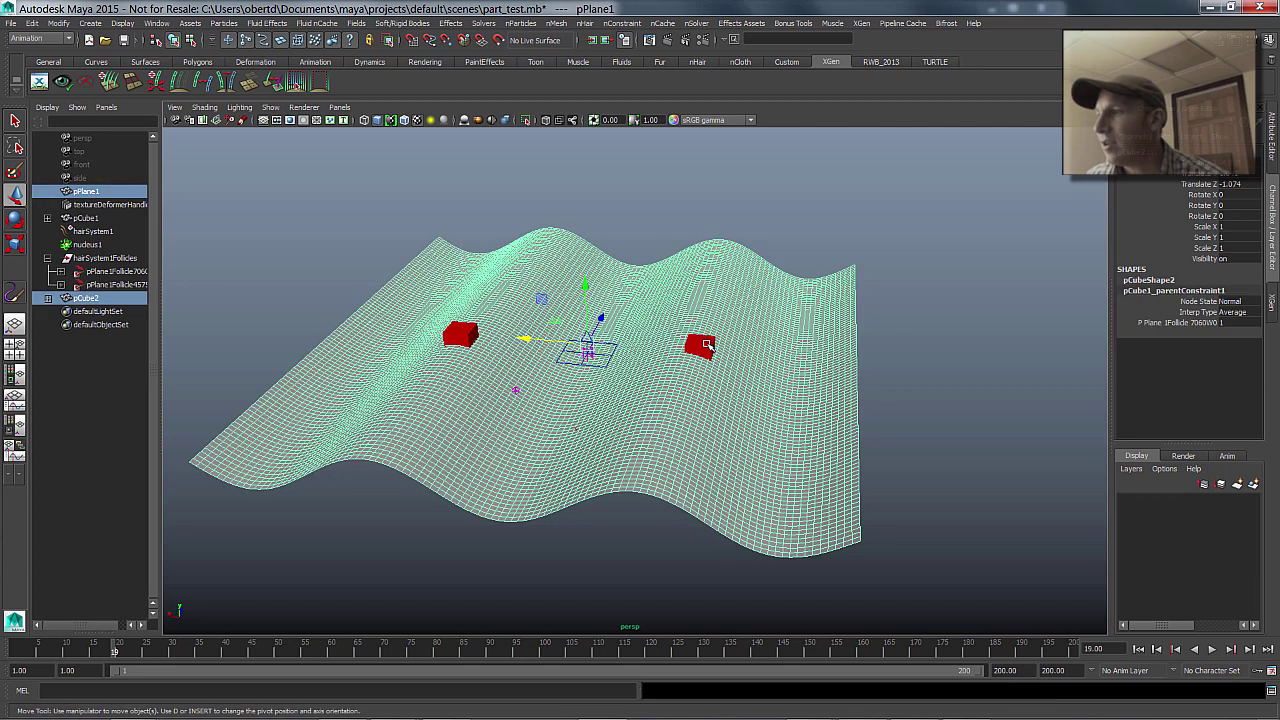
pyautogui.click(705, 345)
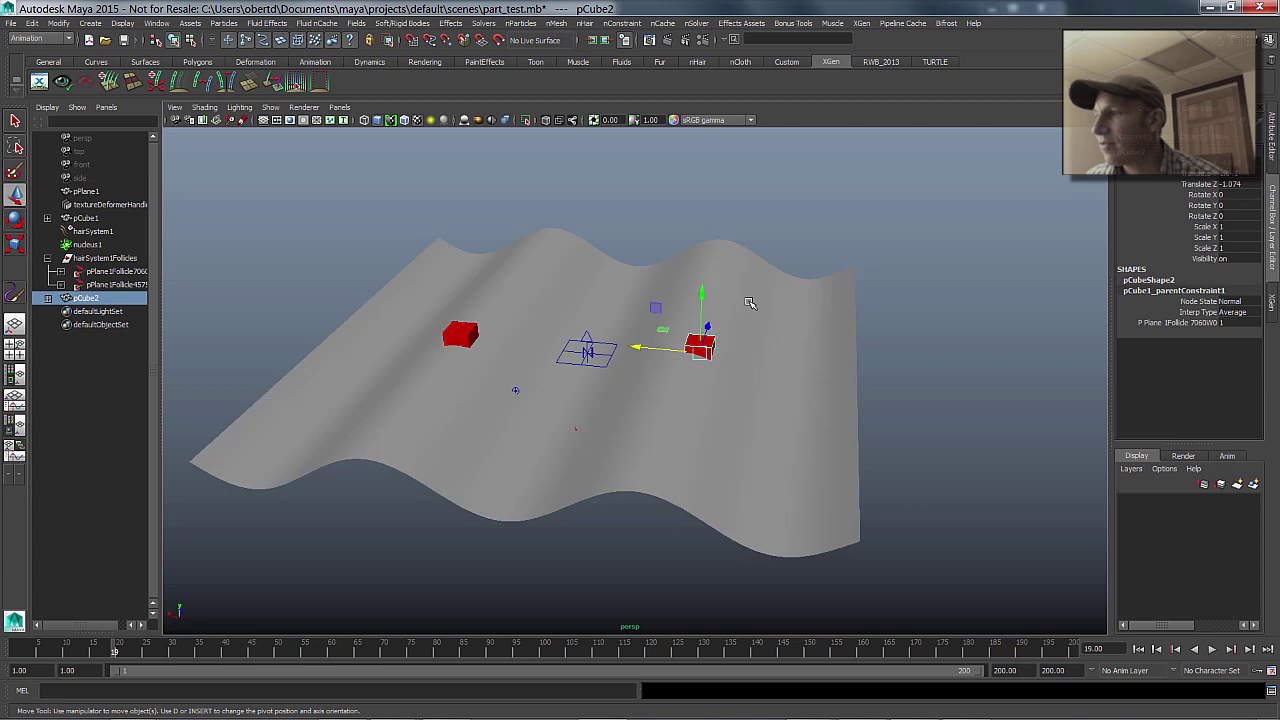
pyautogui.keyDown('shift'); pyautogui.click(744, 423); pyautogui.keyUp('shift')
pyautogui.click(62, 688)
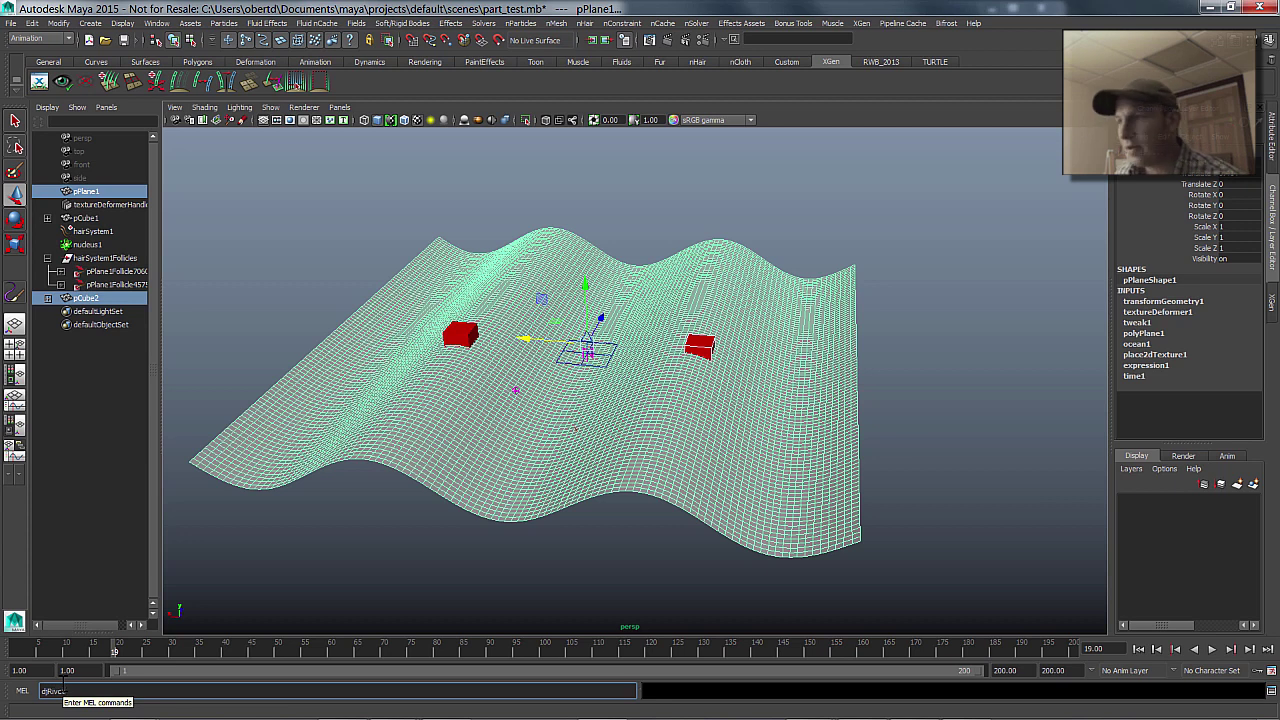
pyautogui.write('djRivet')
pyautogui.press('Return')
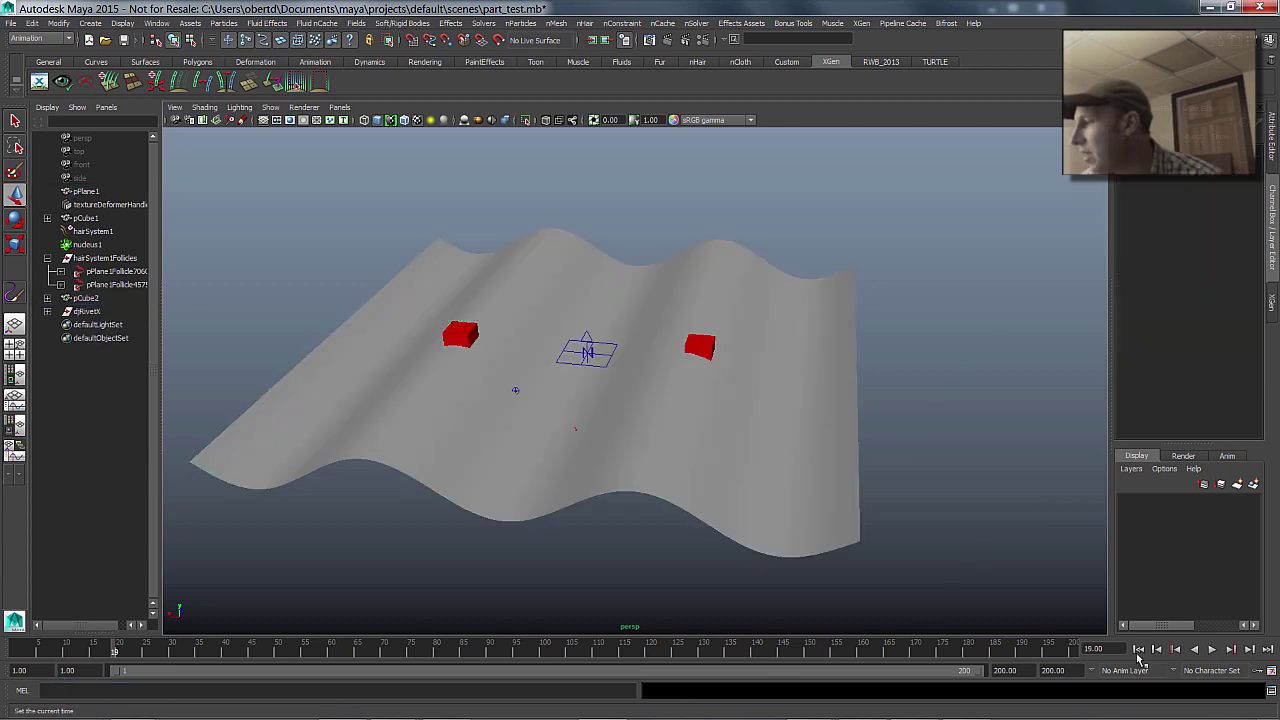
pyautogui.click(1212, 649)
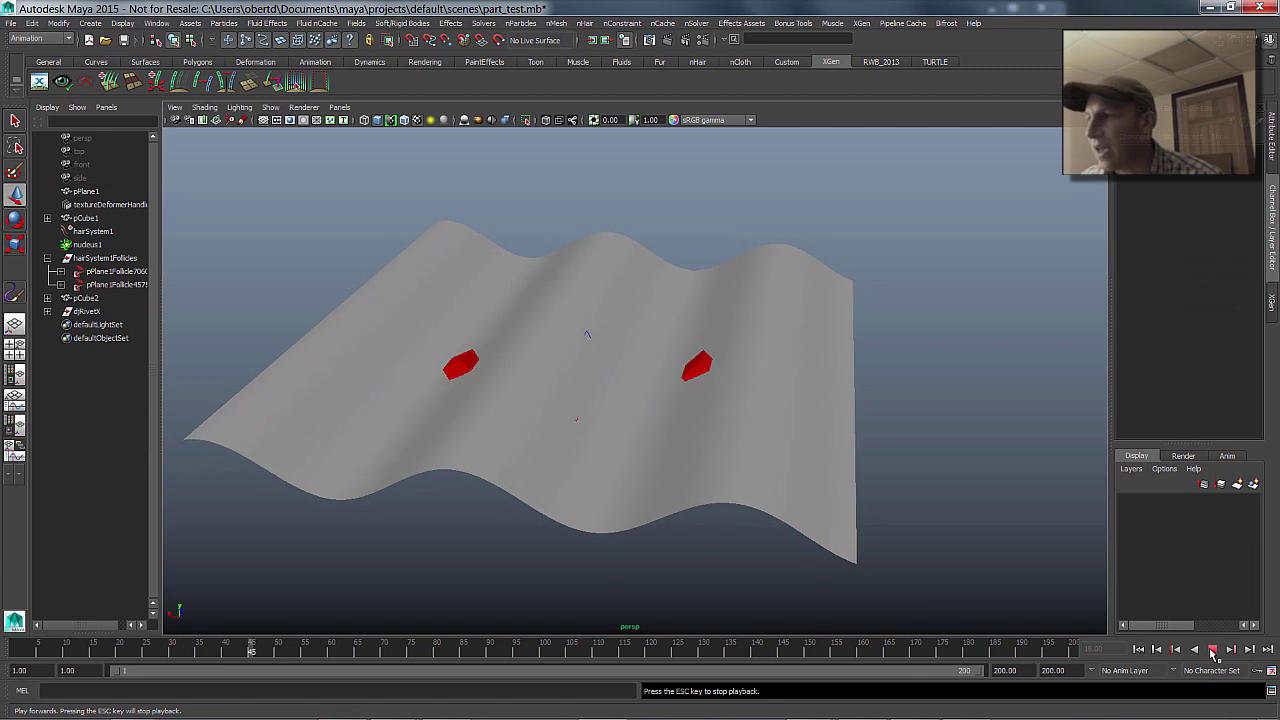
pyautogui.press('Escape')
# Delete the leftover pCube1_parentConstraint1 under pCube2, keeping the constraint made by djRivet.
pyautogui.click(714, 372)
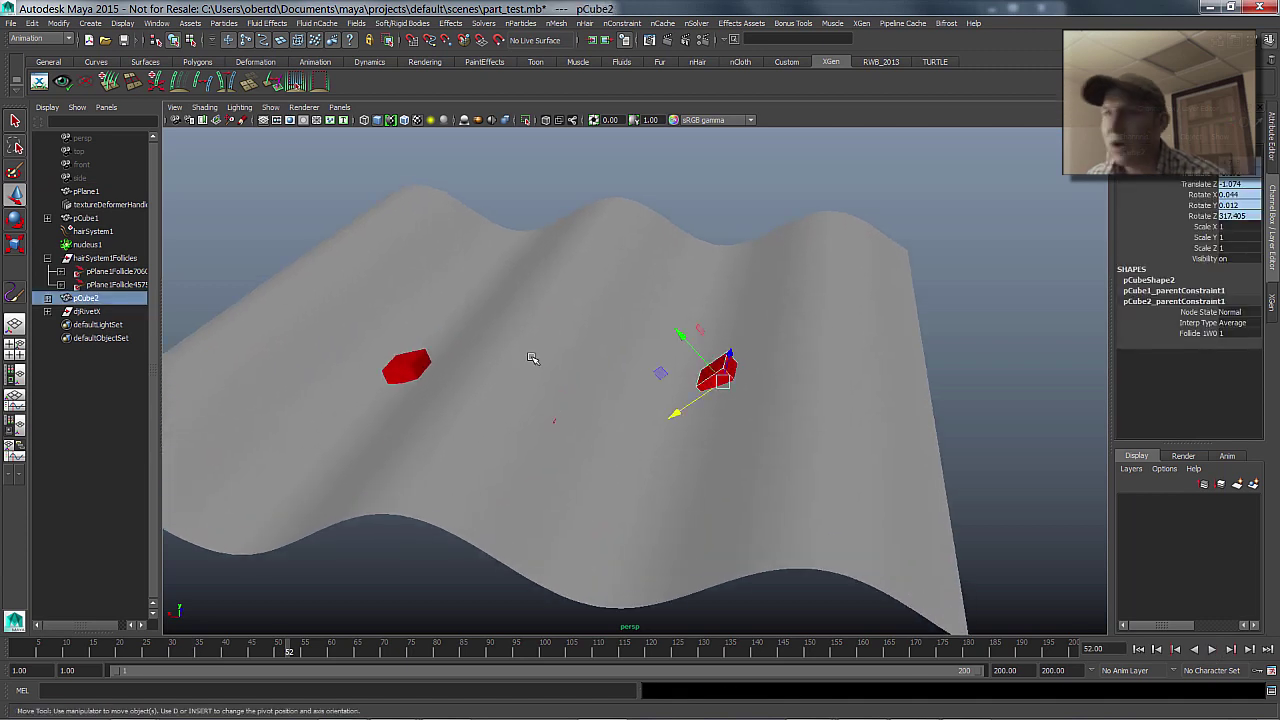
pyautogui.click(47, 299)
pyautogui.click(119, 325)
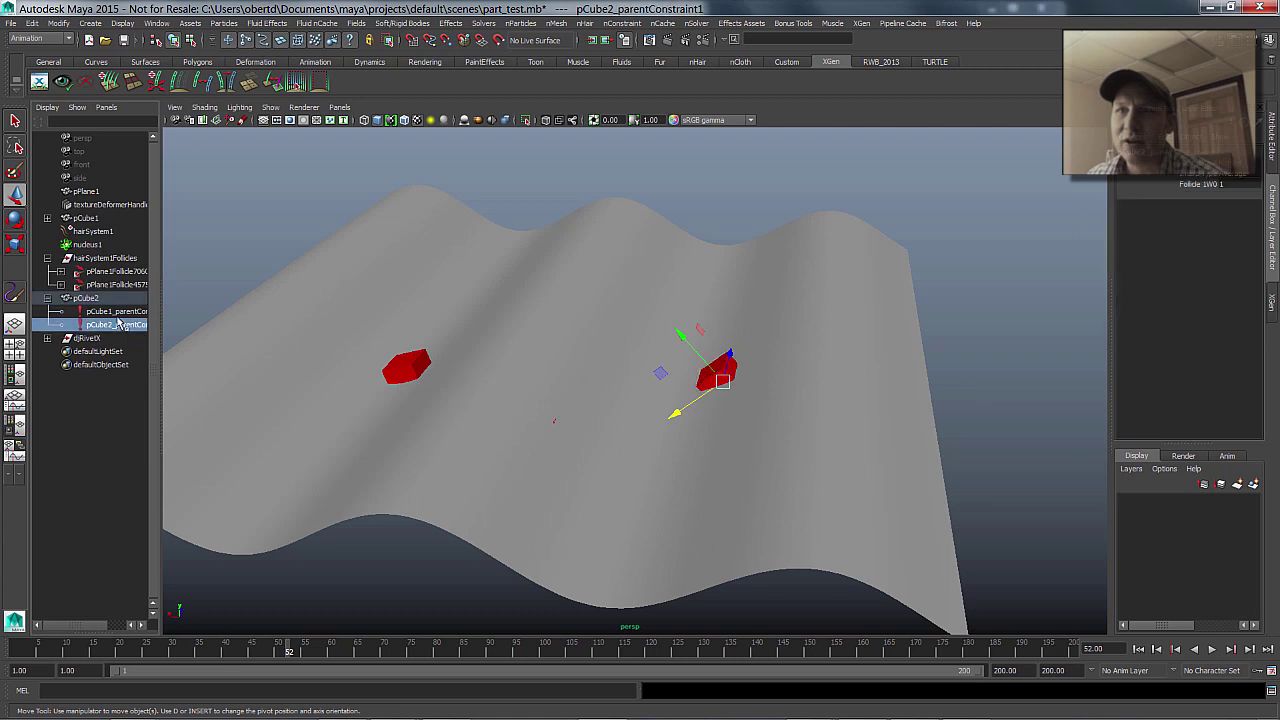
pyautogui.click(118, 312)
pyautogui.press('Delete')
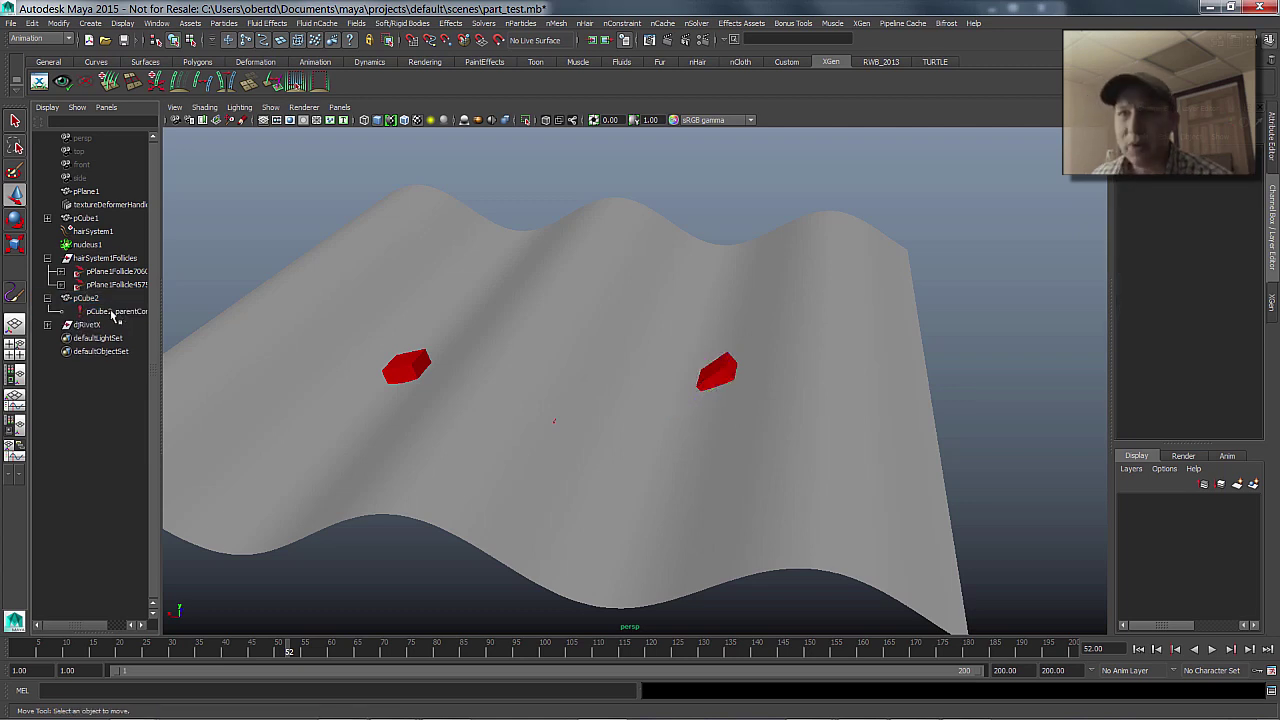
# Select follicle1 in the djRivetX group and examine its placement at the duplicated cube from the side of the plane.
pyautogui.click(47, 325)
pyautogui.click(100, 339)
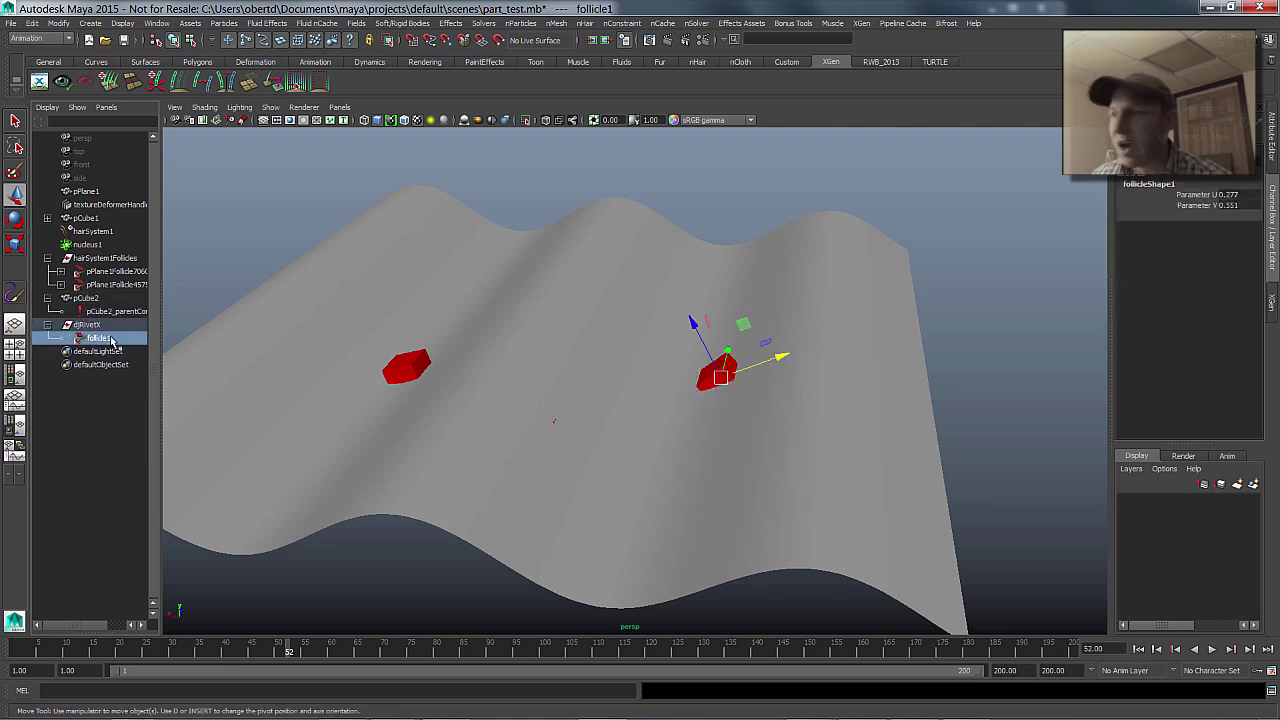
pyautogui.moveTo(623, 346)
pyautogui.keyDown('alt'); pyautogui.mouseDown()
pyautogui.moveTo(699, 318)
pyautogui.moveTo(777, 320)
pyautogui.moveTo(614, 349)
pyautogui.mouseUp(); pyautogui.keyUp('alt')
pyautogui.moveTo(614, 349)
pyautogui.keyDown('alt'); pyautogui.mouseDown(button='right')
pyautogui.moveTo(840, 346)
pyautogui.moveTo(437, 343)
pyautogui.mouseUp(button='right'); pyautogui.keyUp('alt')
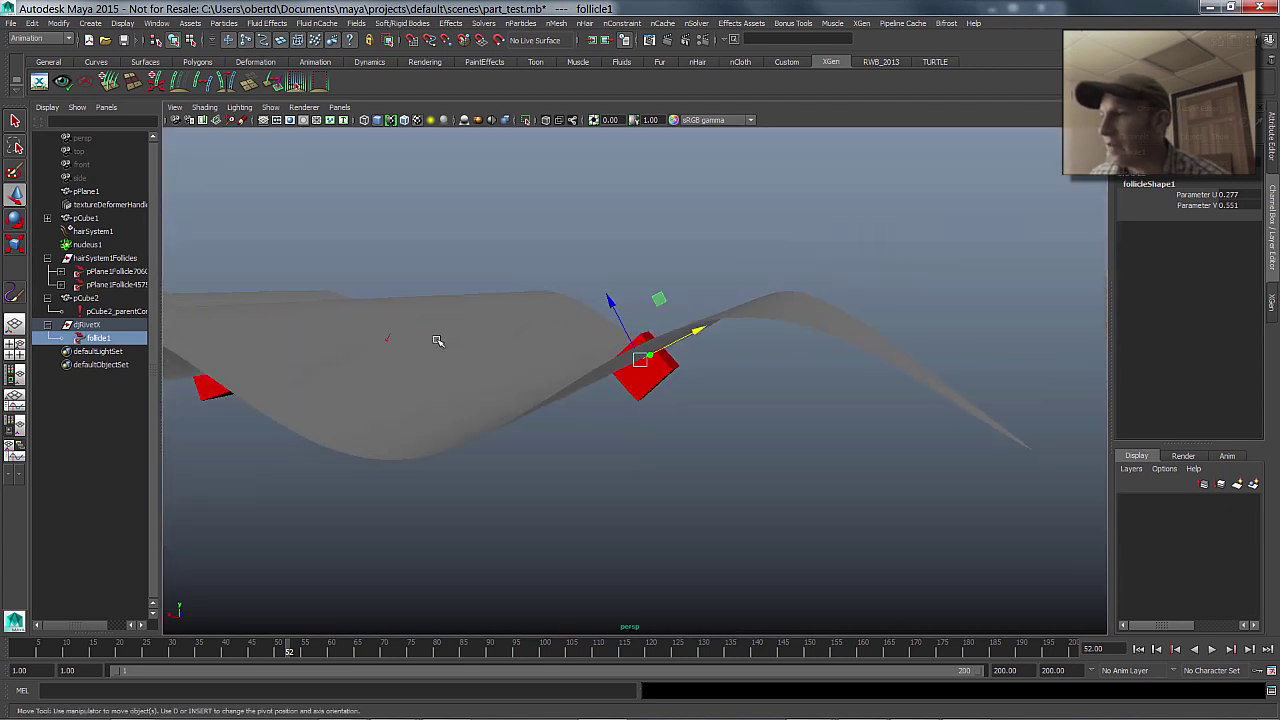
pyautogui.keyDown('alt'); pyautogui.moveTo(437, 343); pyautogui.dragTo(551, 370); pyautogui.keyUp('alt')
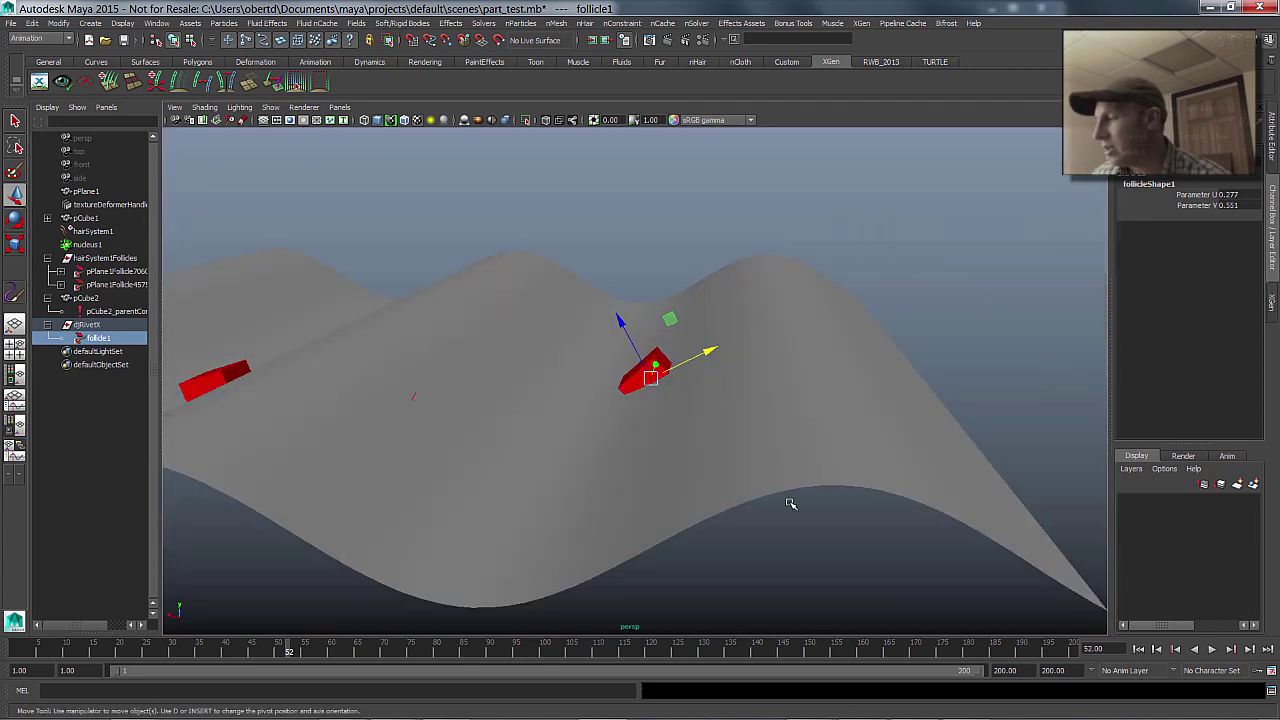
# Play the animation from the first frame to frame 56 and examine how both cubes follow the whole plane.
pyautogui.click(1138, 649)
pyautogui.click(1213, 649)
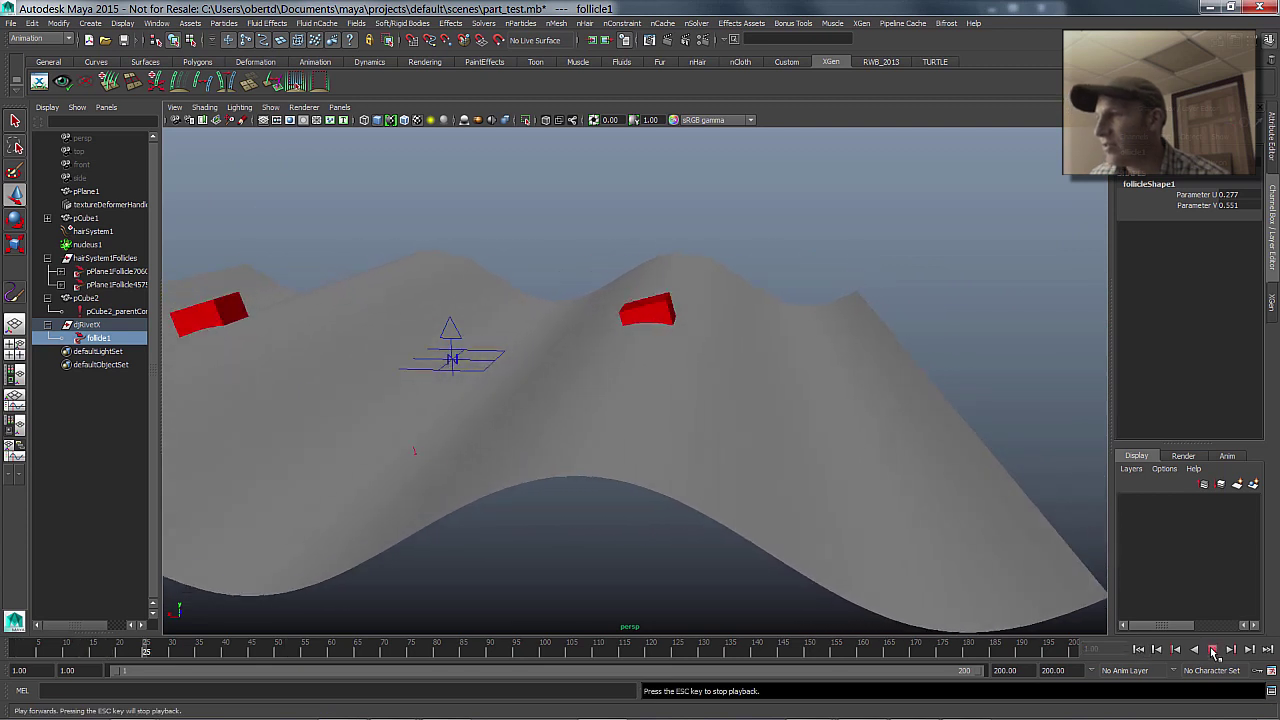
pyautogui.click(1213, 649)
pyautogui.keyDown('alt'); pyautogui.moveTo(837, 423); pyautogui.dragTo(626, 423, button='right'); pyautogui.keyUp('alt')
pyautogui.keyDown('alt'); pyautogui.moveTo(626, 423); pyautogui.dragTo(624, 399); pyautogui.keyUp('alt')
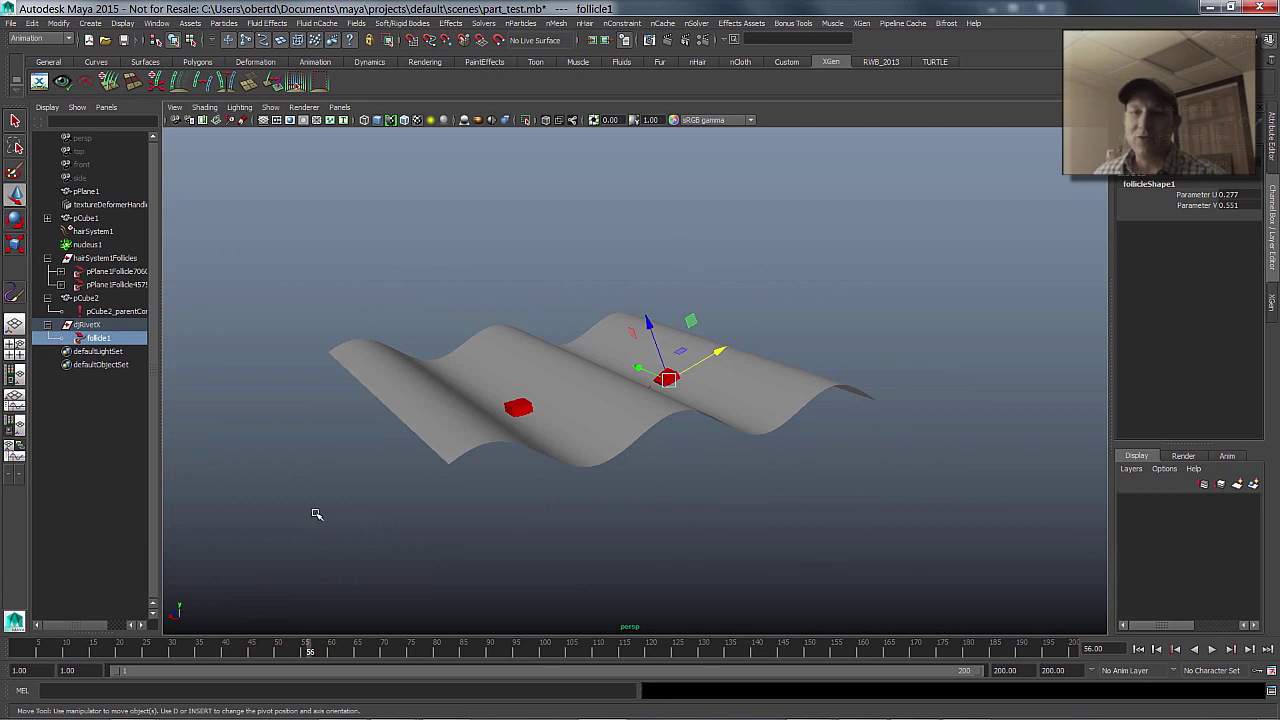